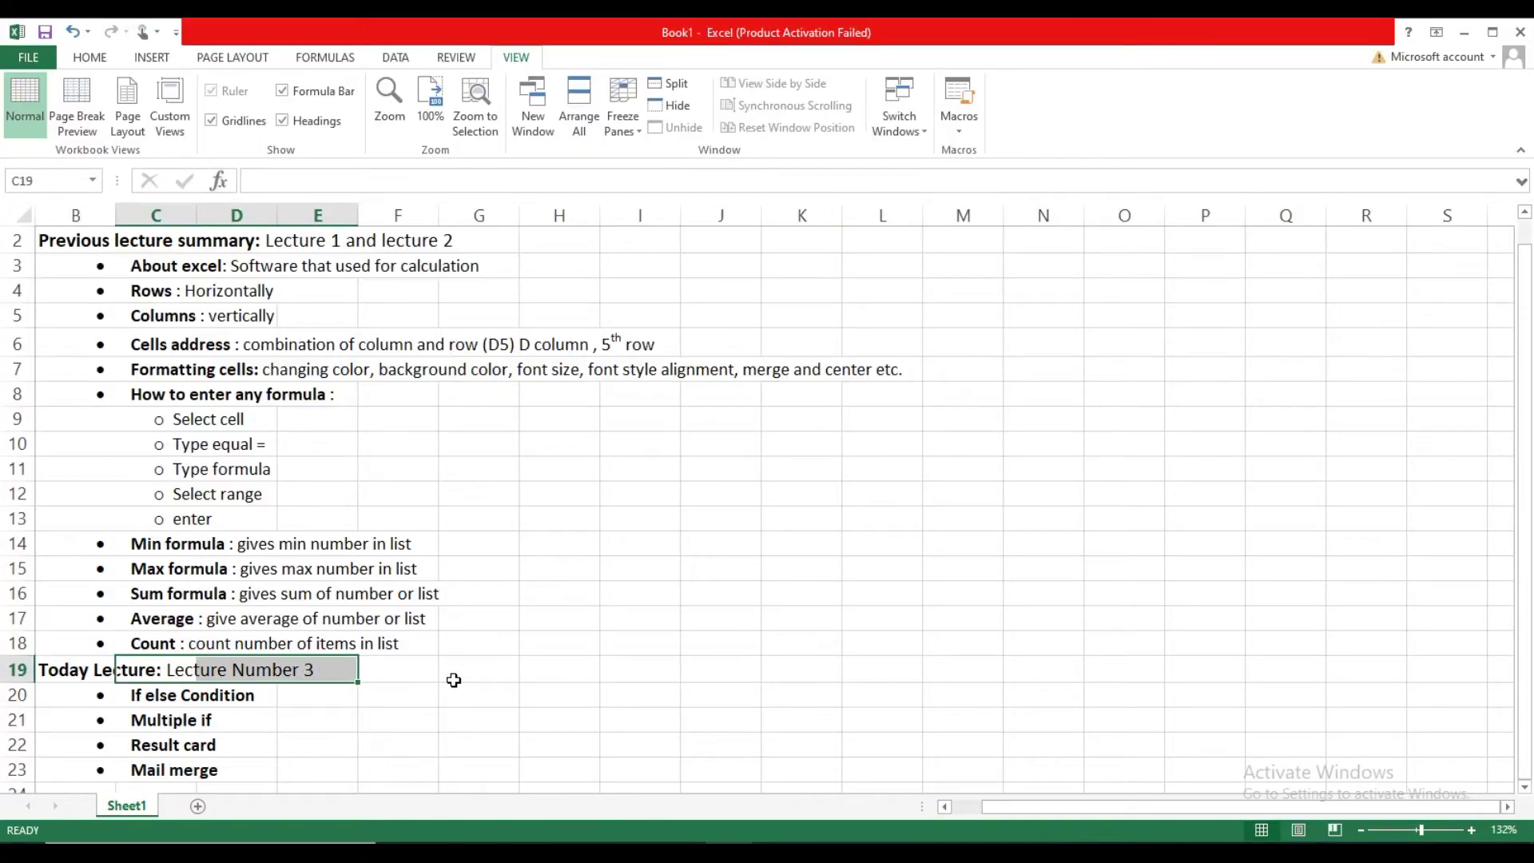
Review the previous lecture summary in rows 2 to 13, covering rows, columns, cell addresses, cell formatting and entering a formula
click(562, 579)
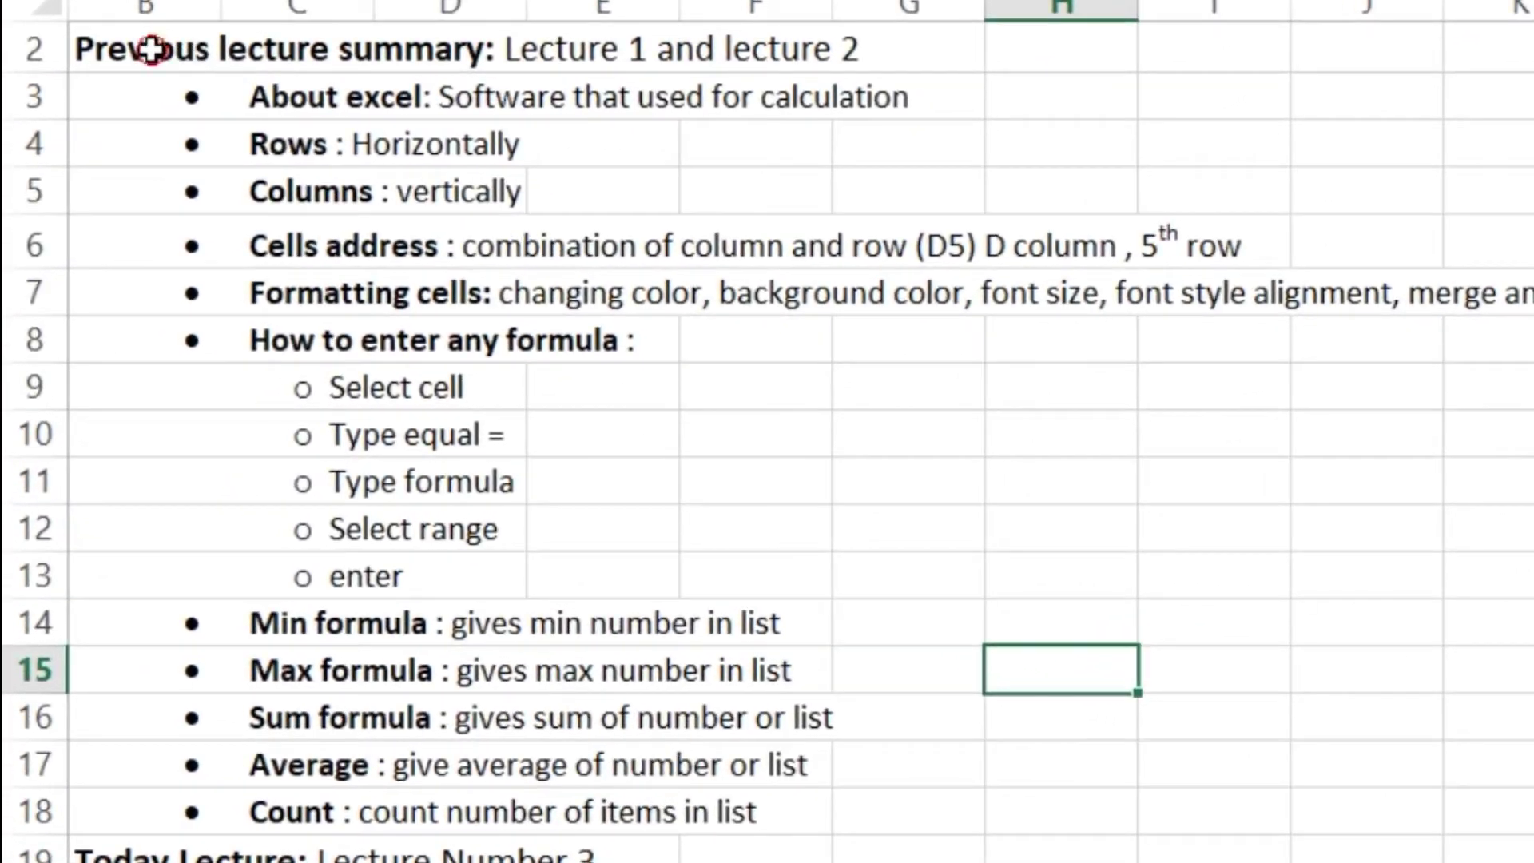
drag(124, 102, 697, 419)
drag(793, 415, 971, 807)
click(1214, 621)
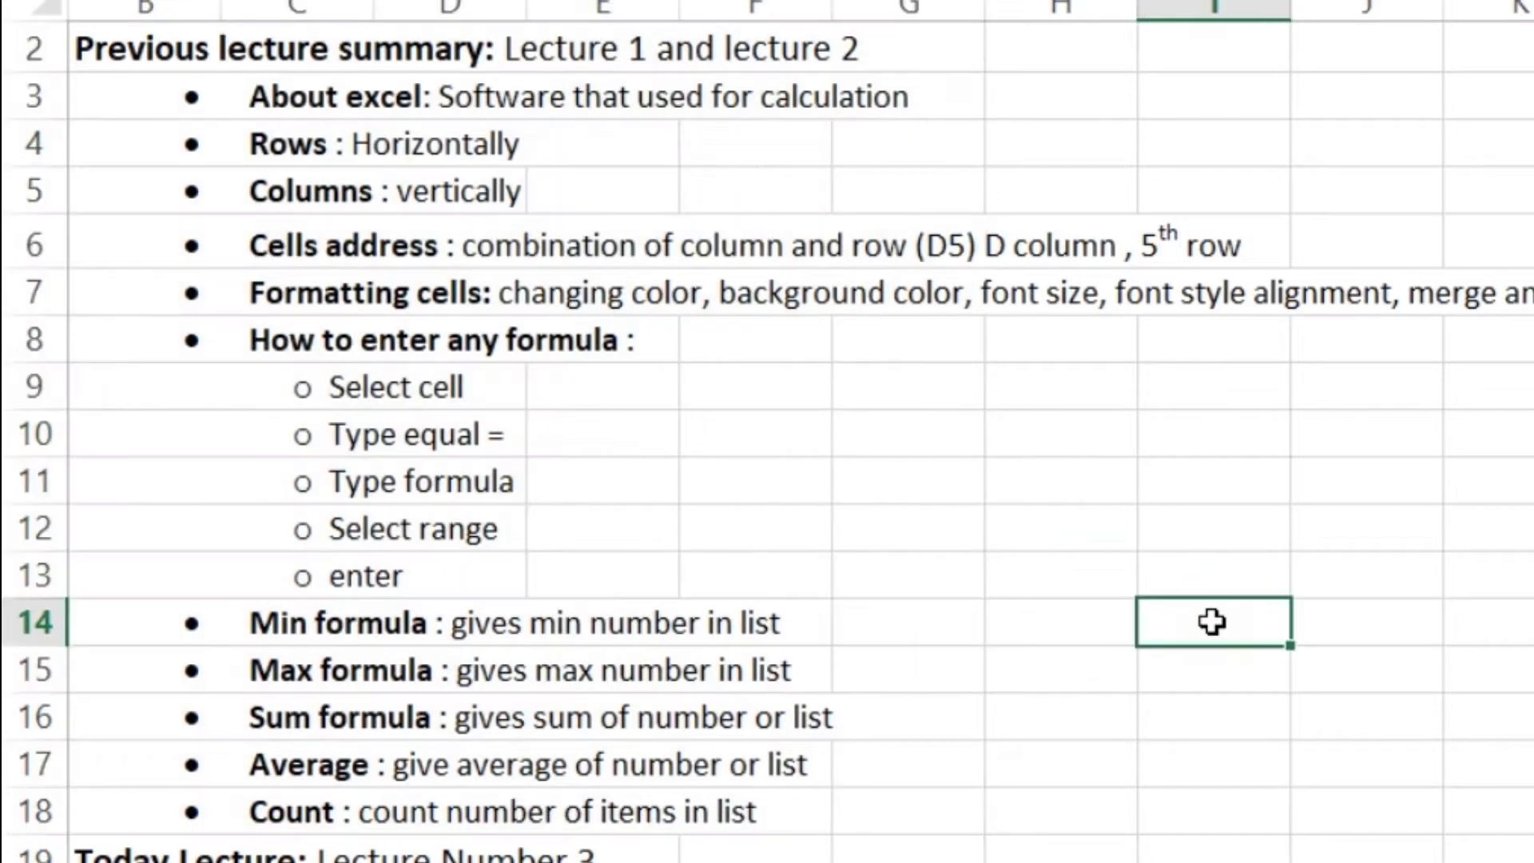
click(342, 101)
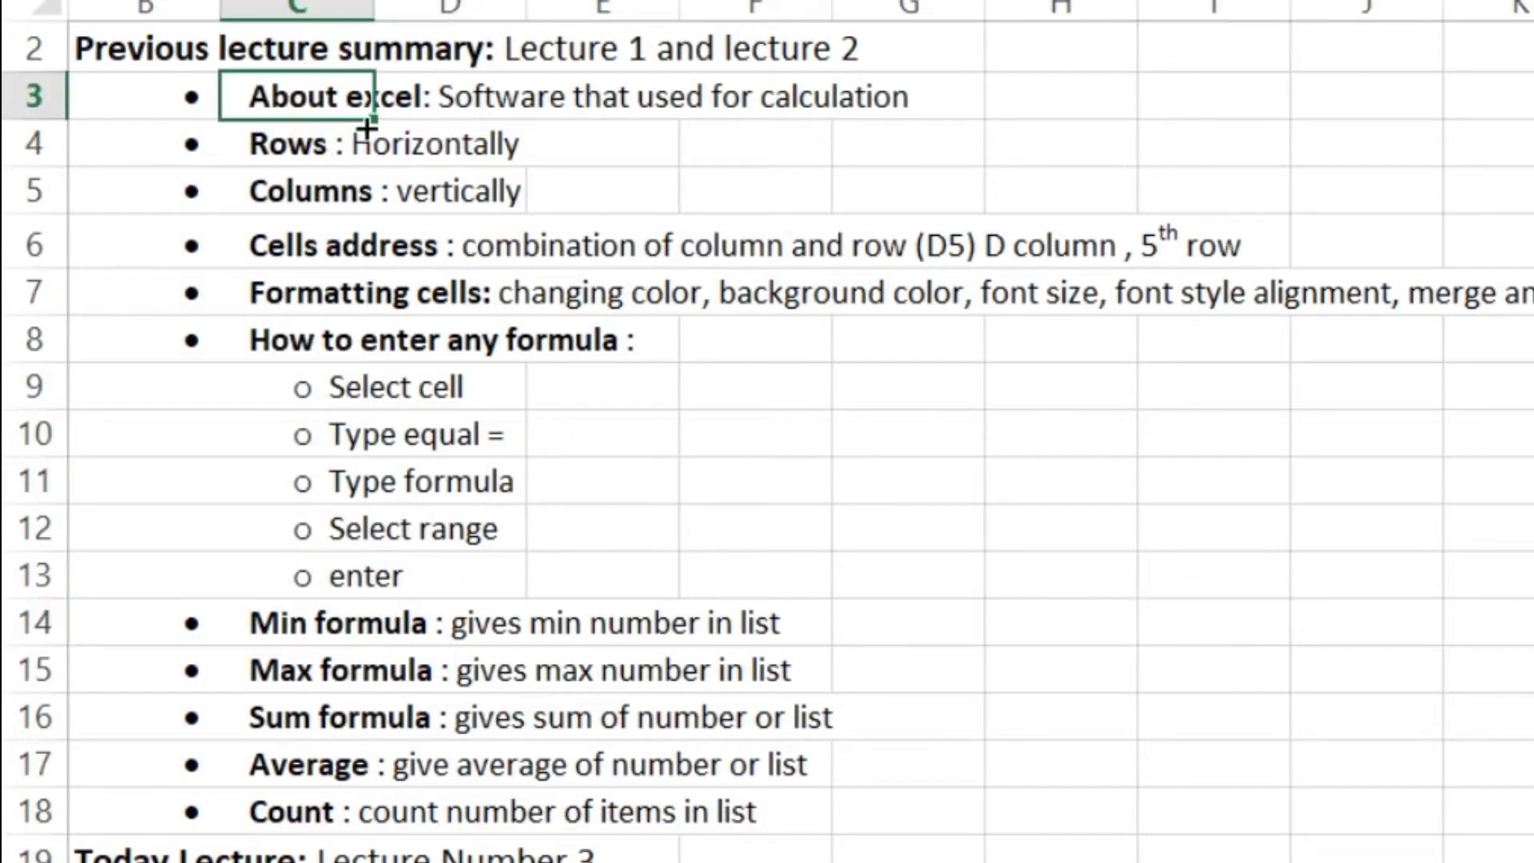
click(721, 442)
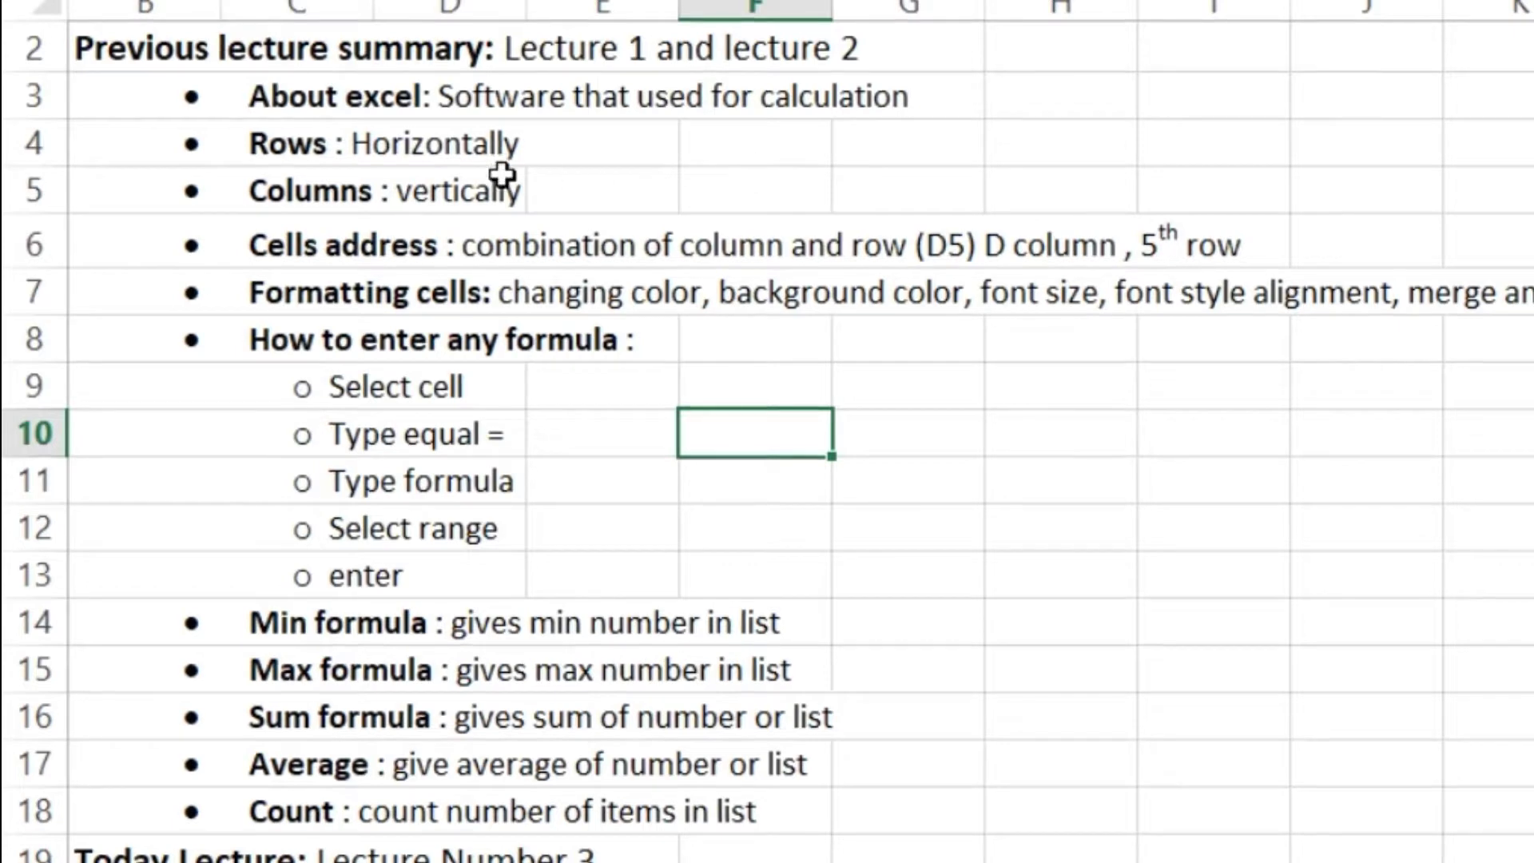
click(303, 143)
drag(722, 404, 1508, 399)
drag(1187, 135, 1243, 663)
click(795, 414)
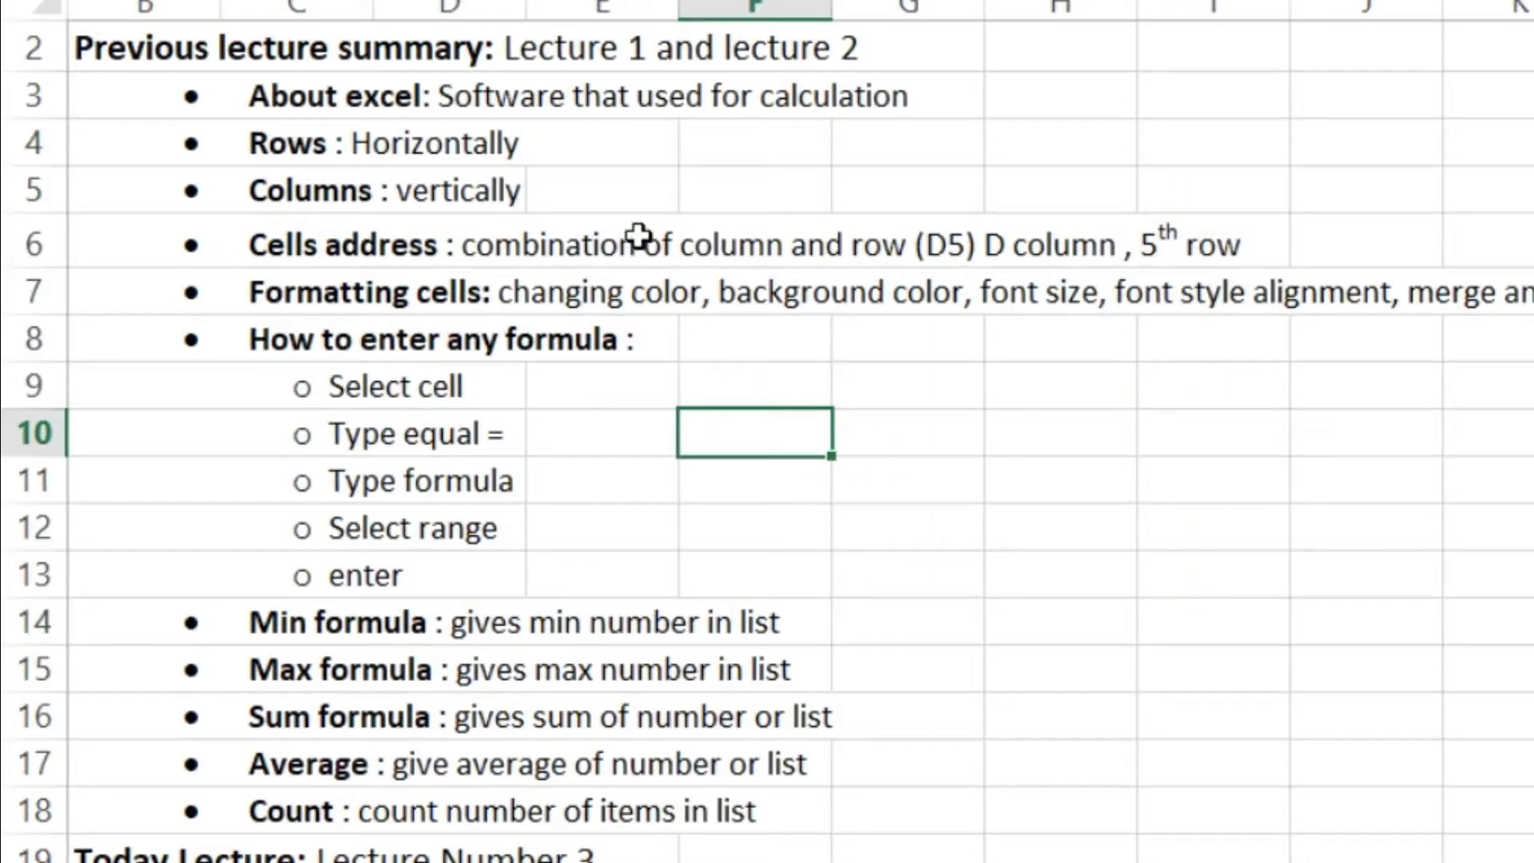
click(481, 205)
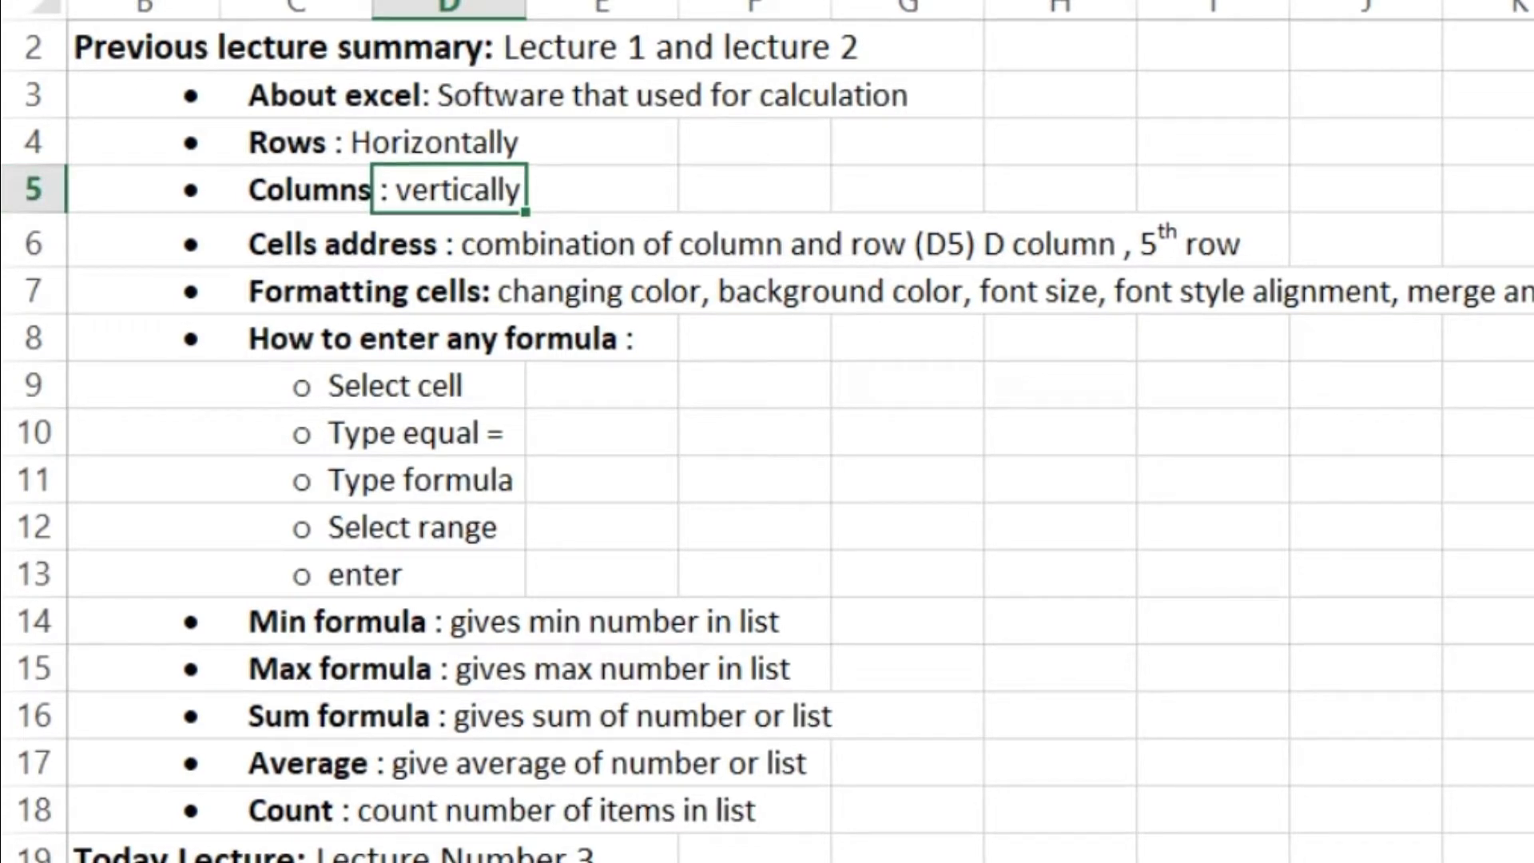
click(867, 490)
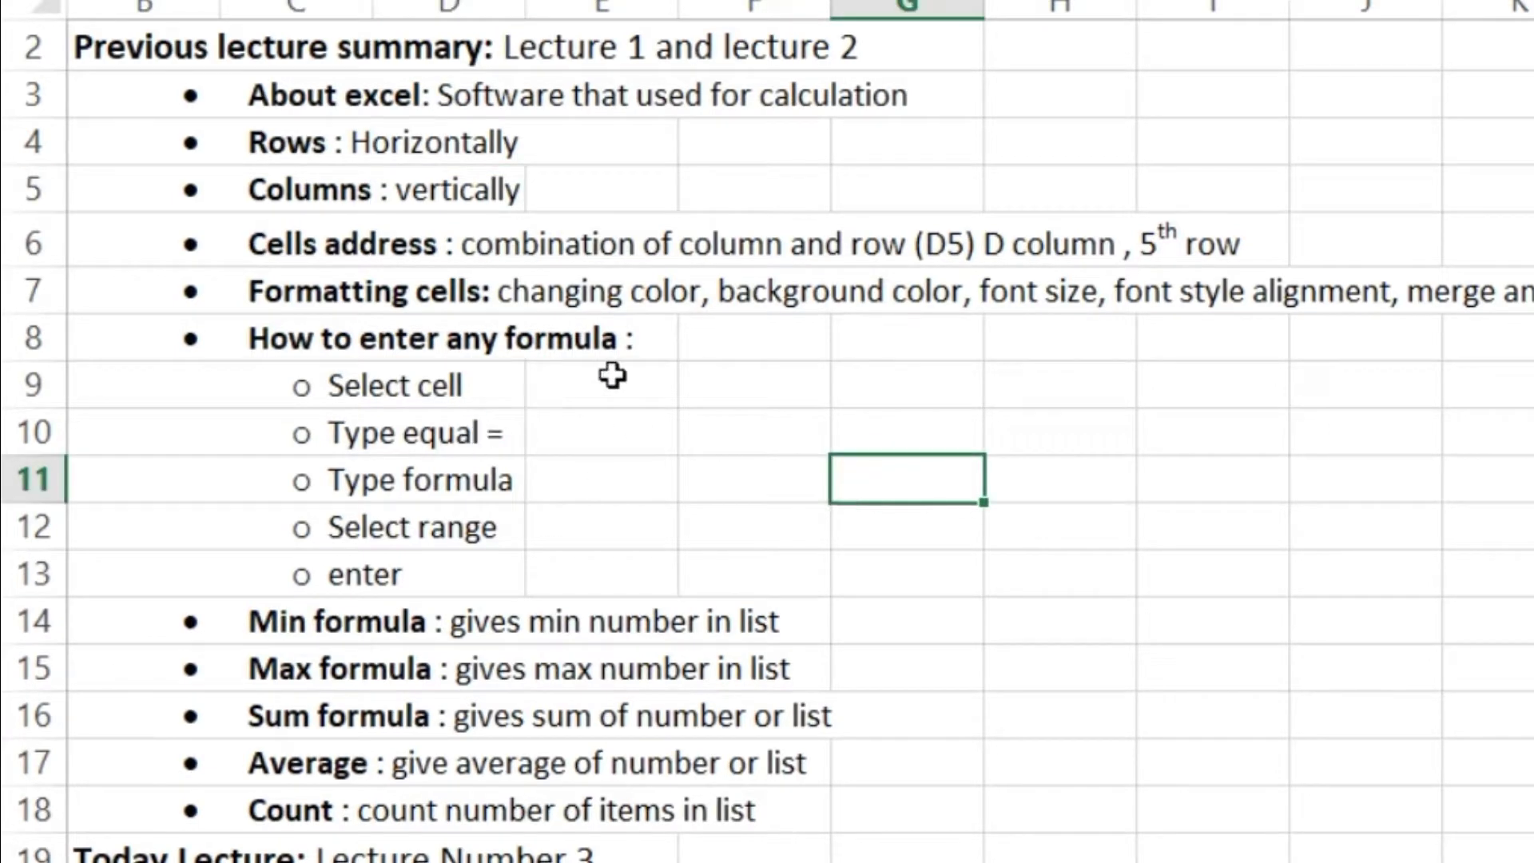
click(341, 302)
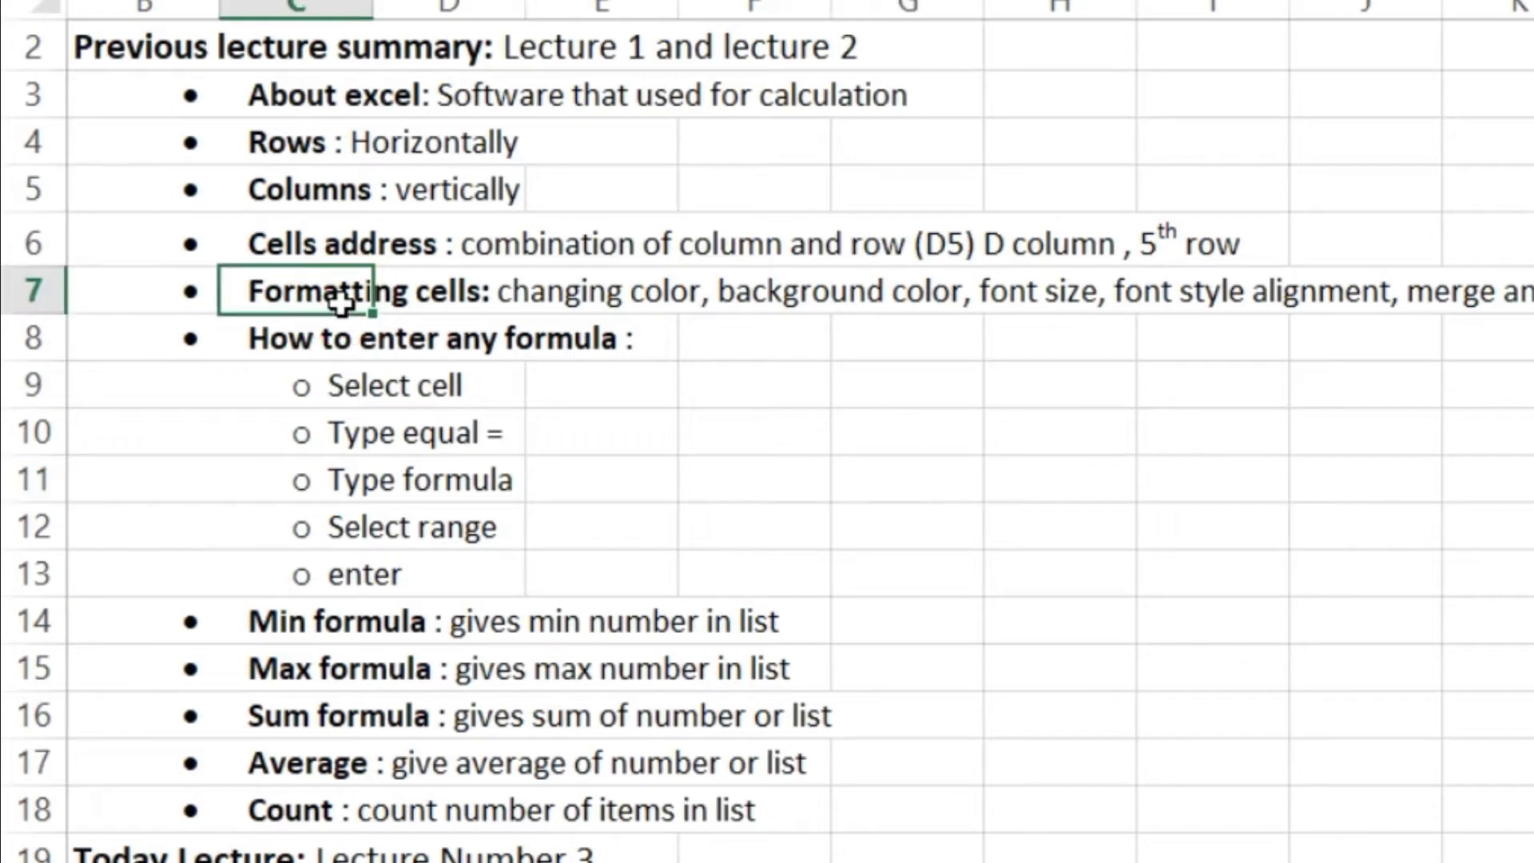
click(673, 366)
drag(276, 343, 576, 560)
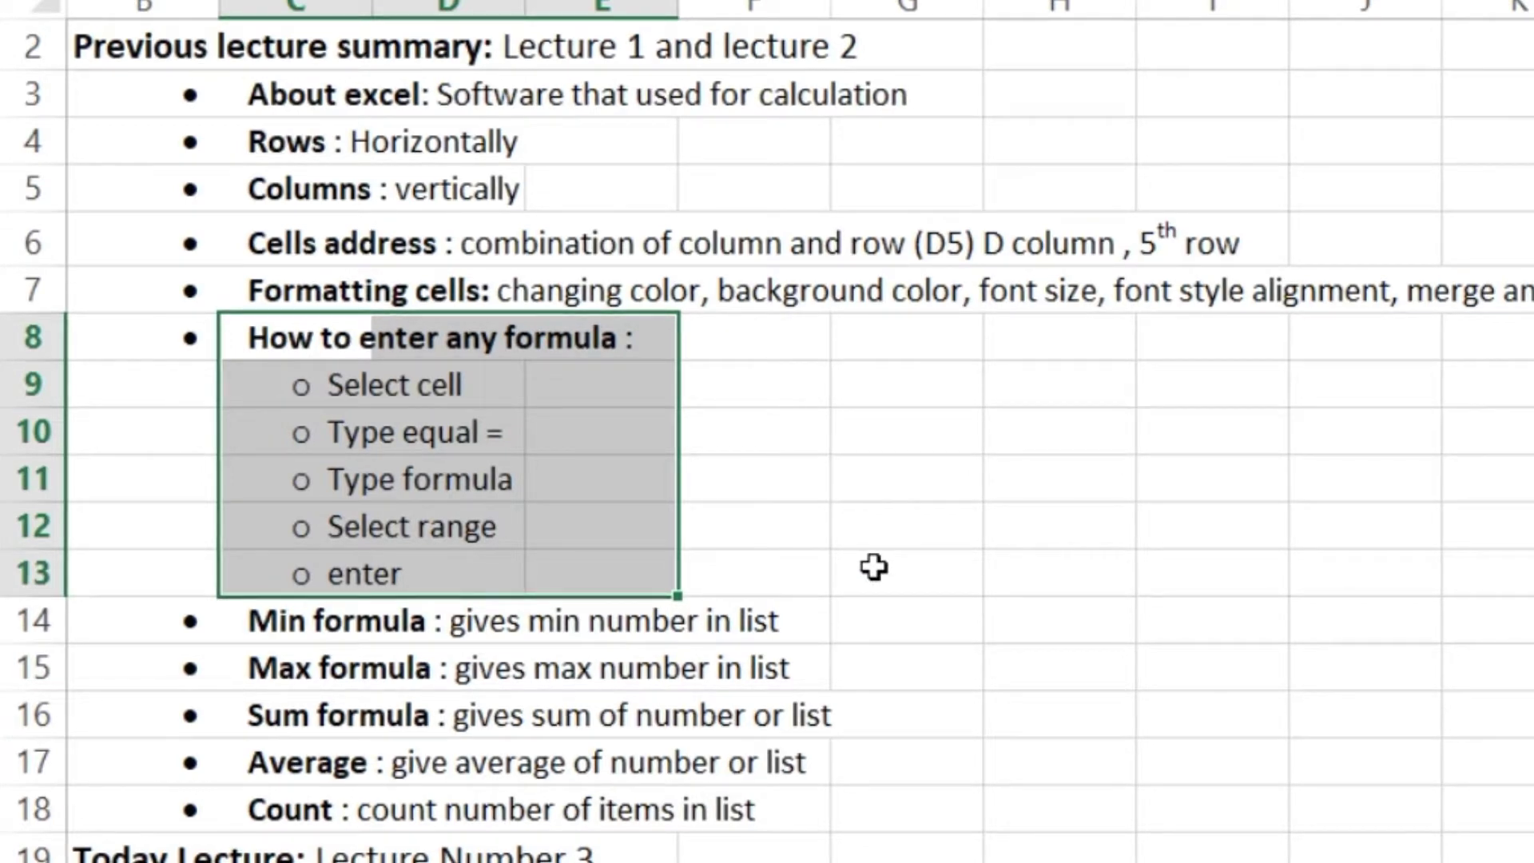
click(997, 497)
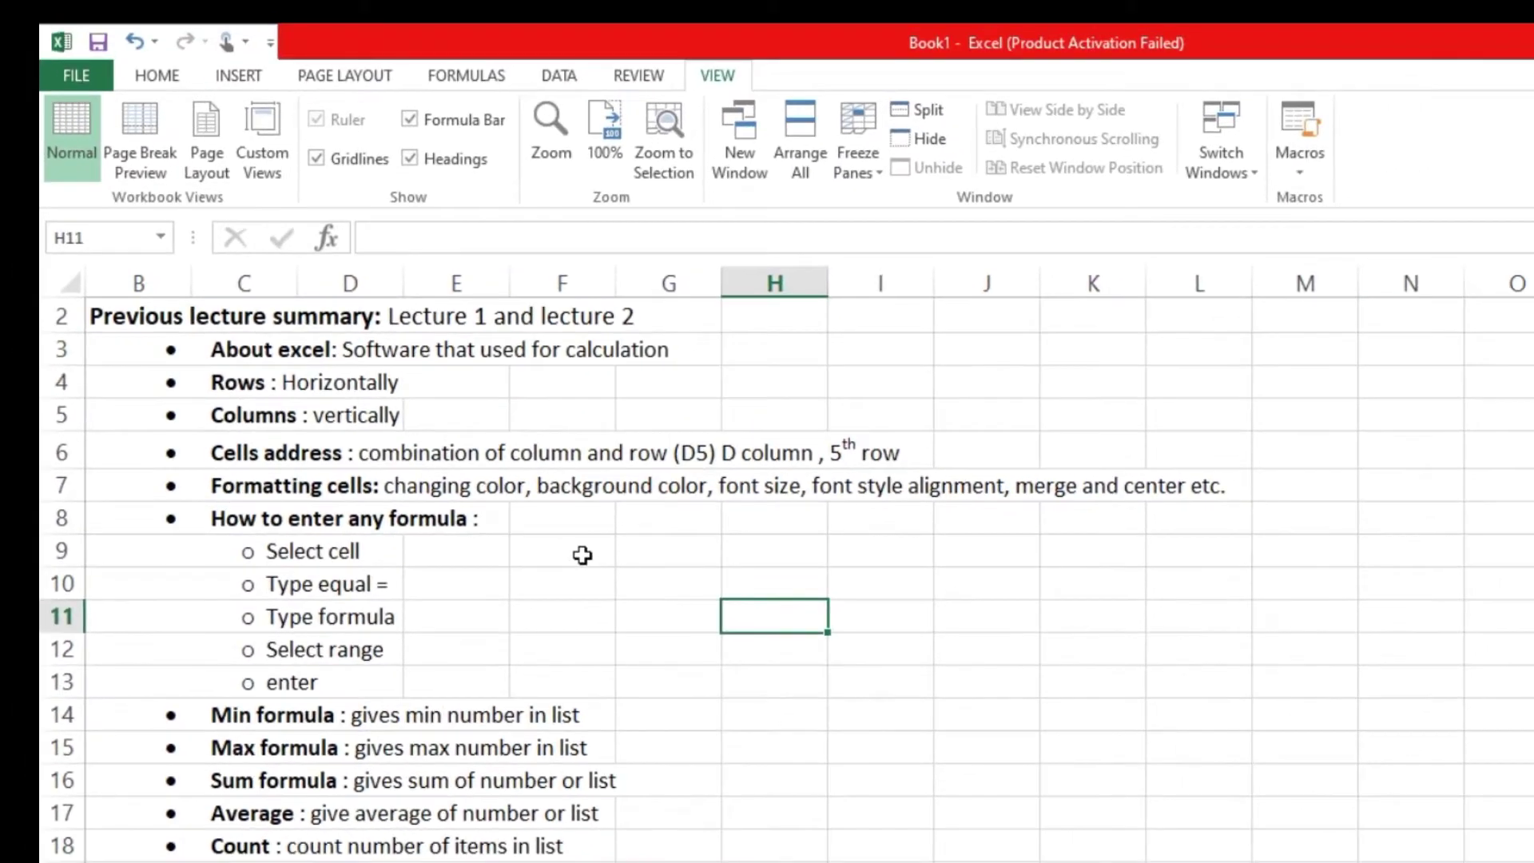
Merge and center cells F9:I11 and enter the text Pak in the merged cell
drag(582, 555, 886, 608)
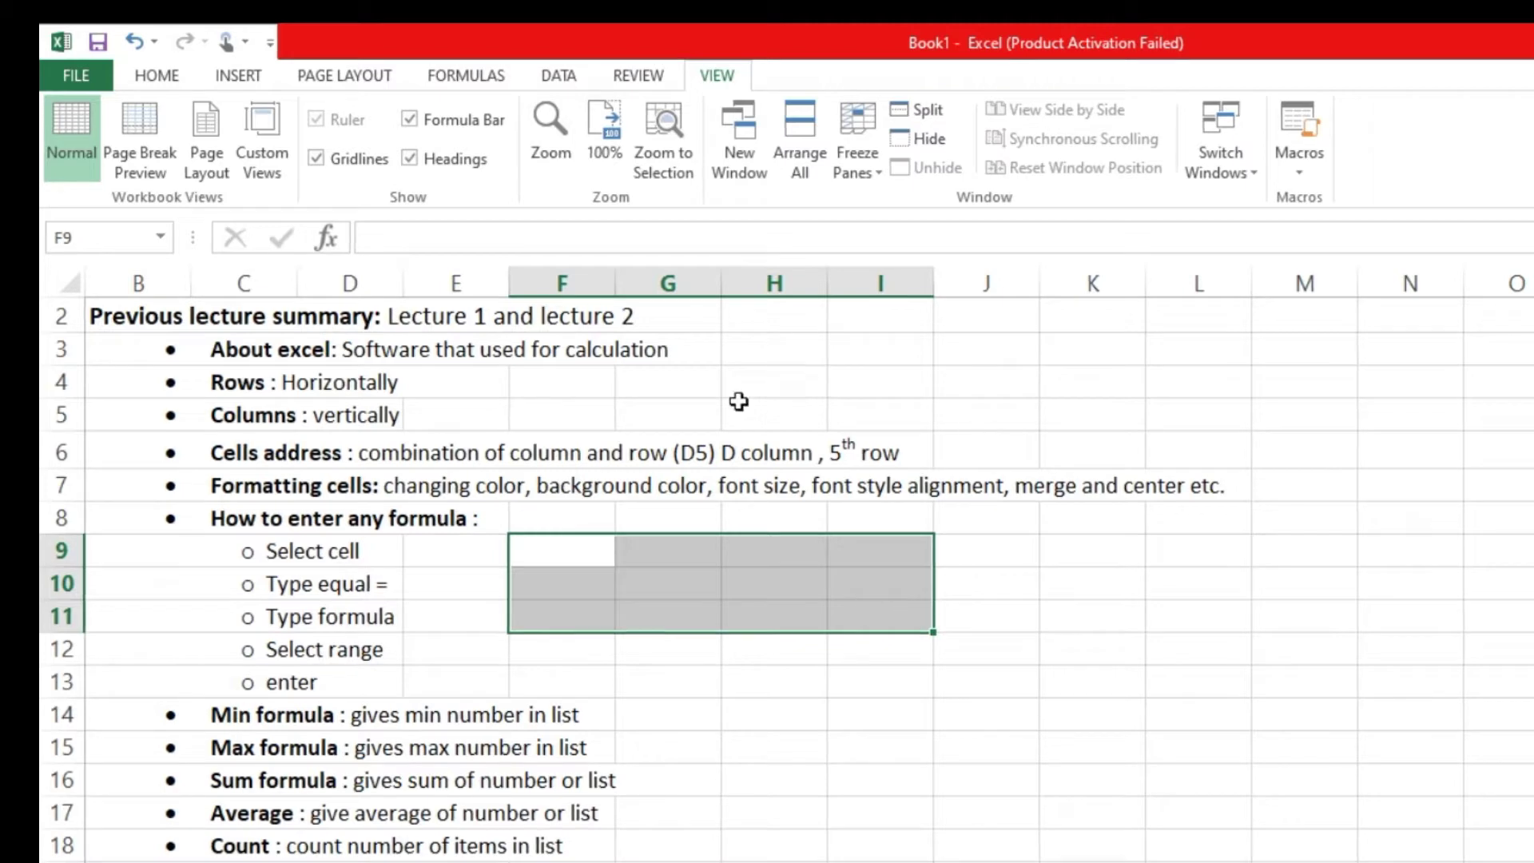
click(162, 83)
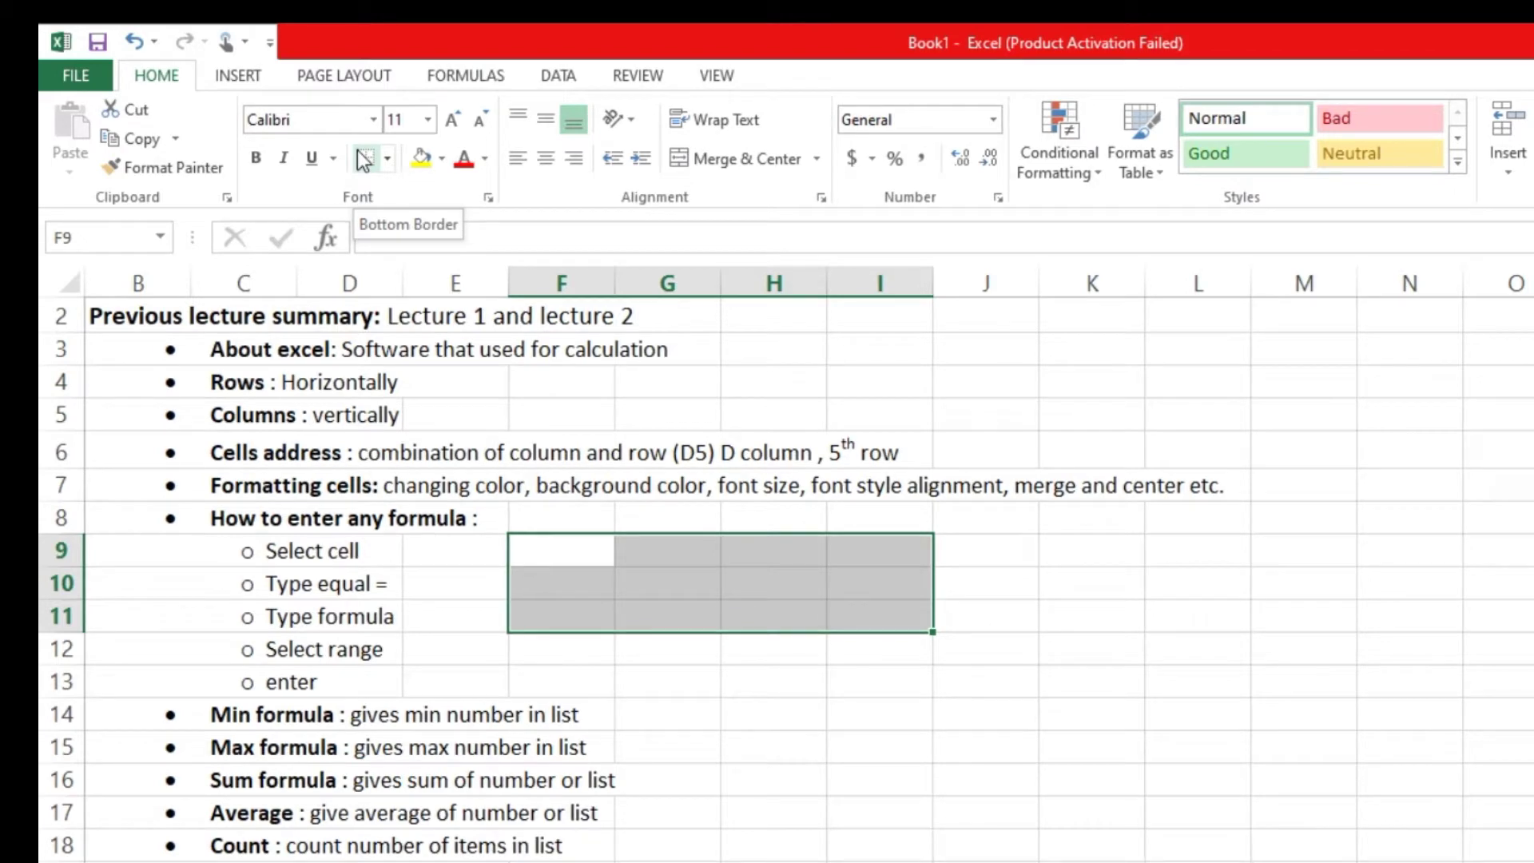
click(741, 163)
click(681, 561)
text(Pak)
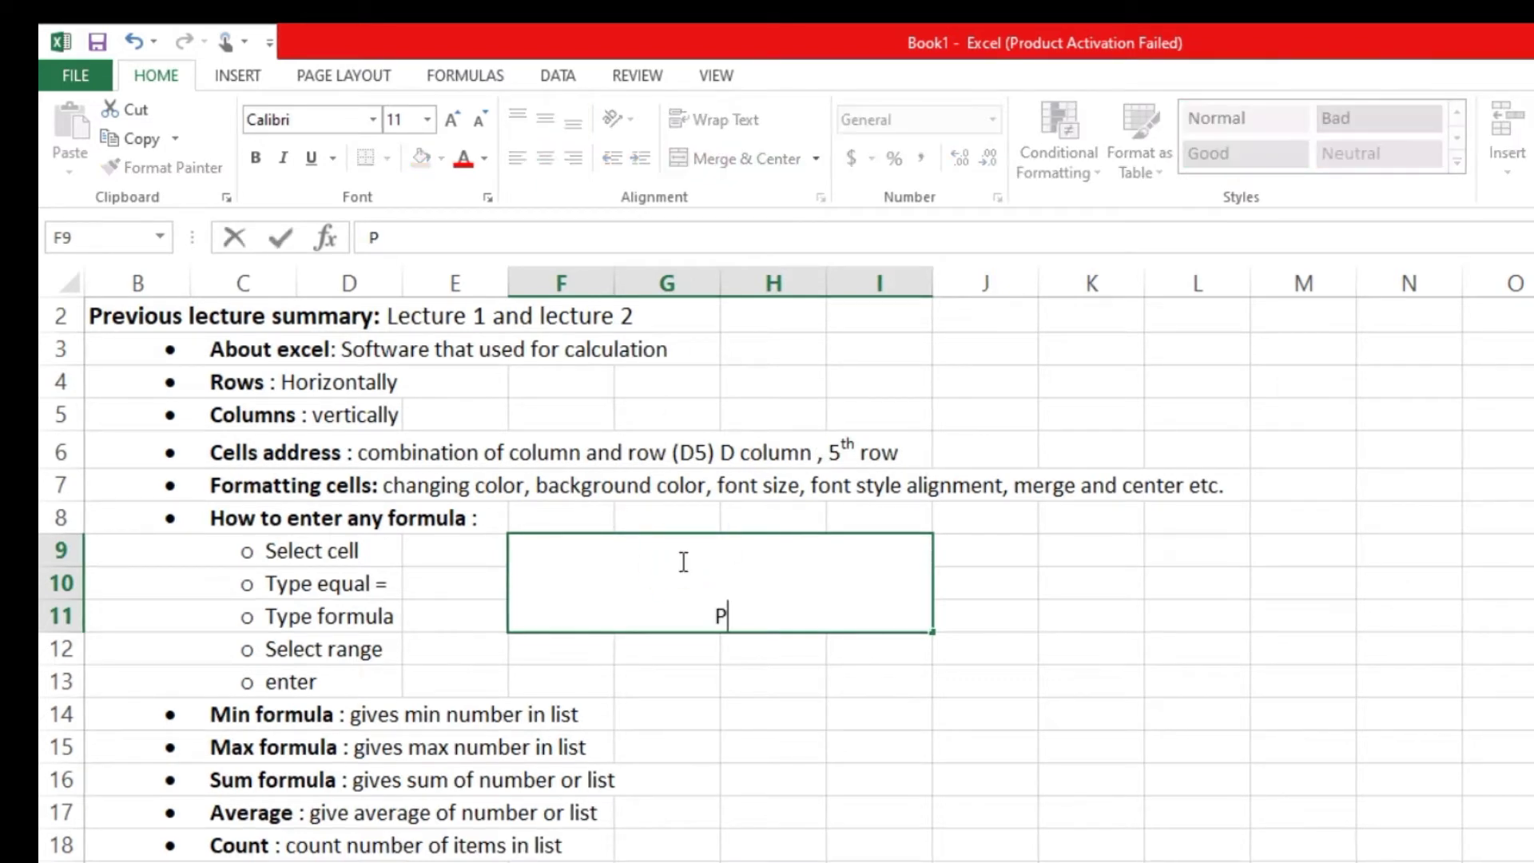
click(760, 734)
click(773, 612)
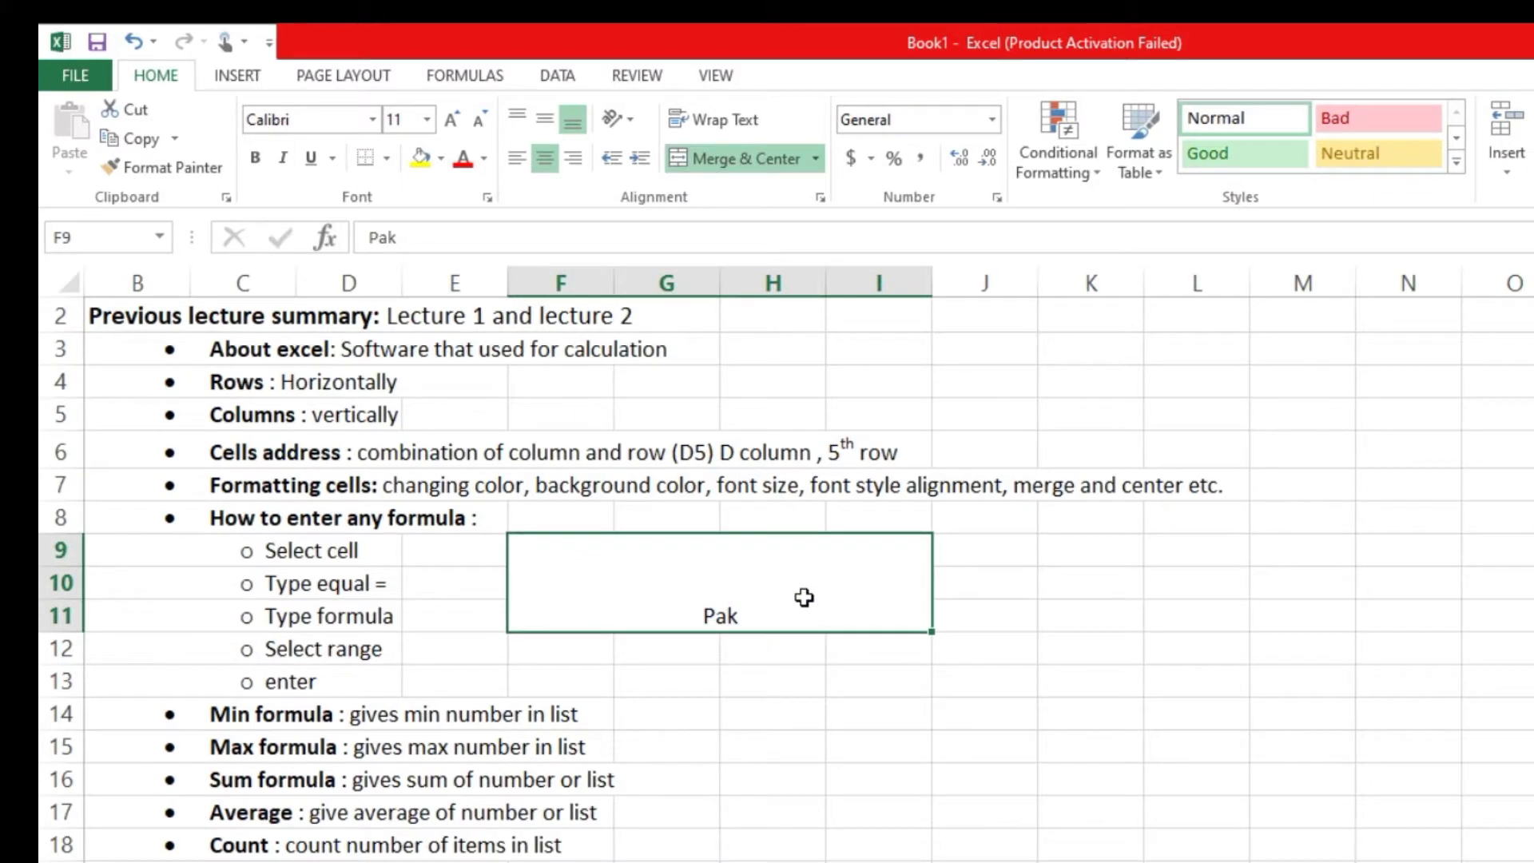
Format the merged Pak cell with a yellow fill and Bahnschrift SemiBold text at size 20
click(419, 158)
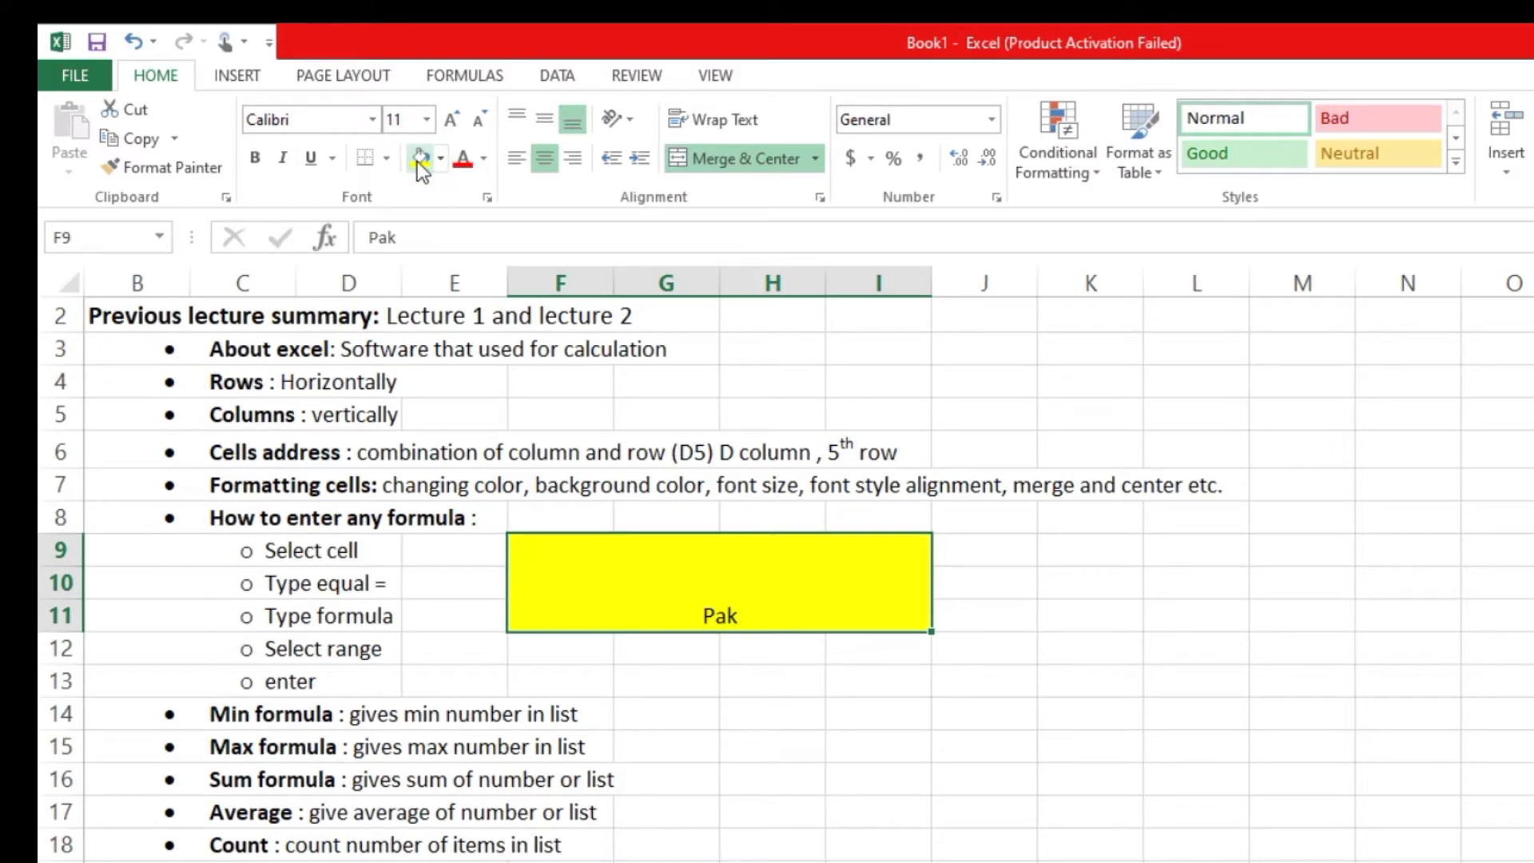
click(428, 120)
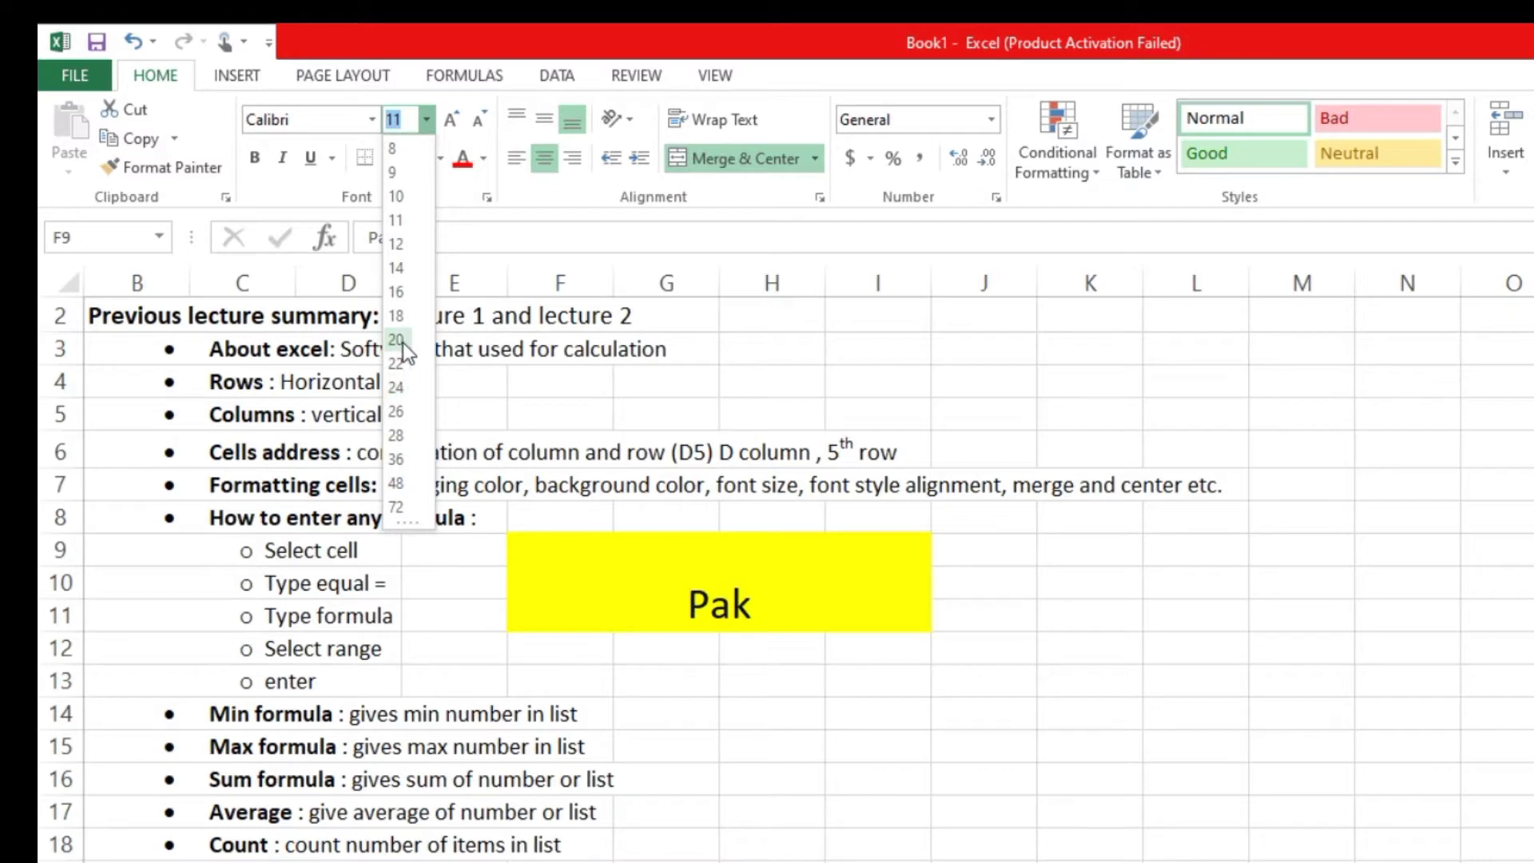
click(402, 342)
click(451, 127)
click(451, 127)
click(477, 124)
click(477, 124)
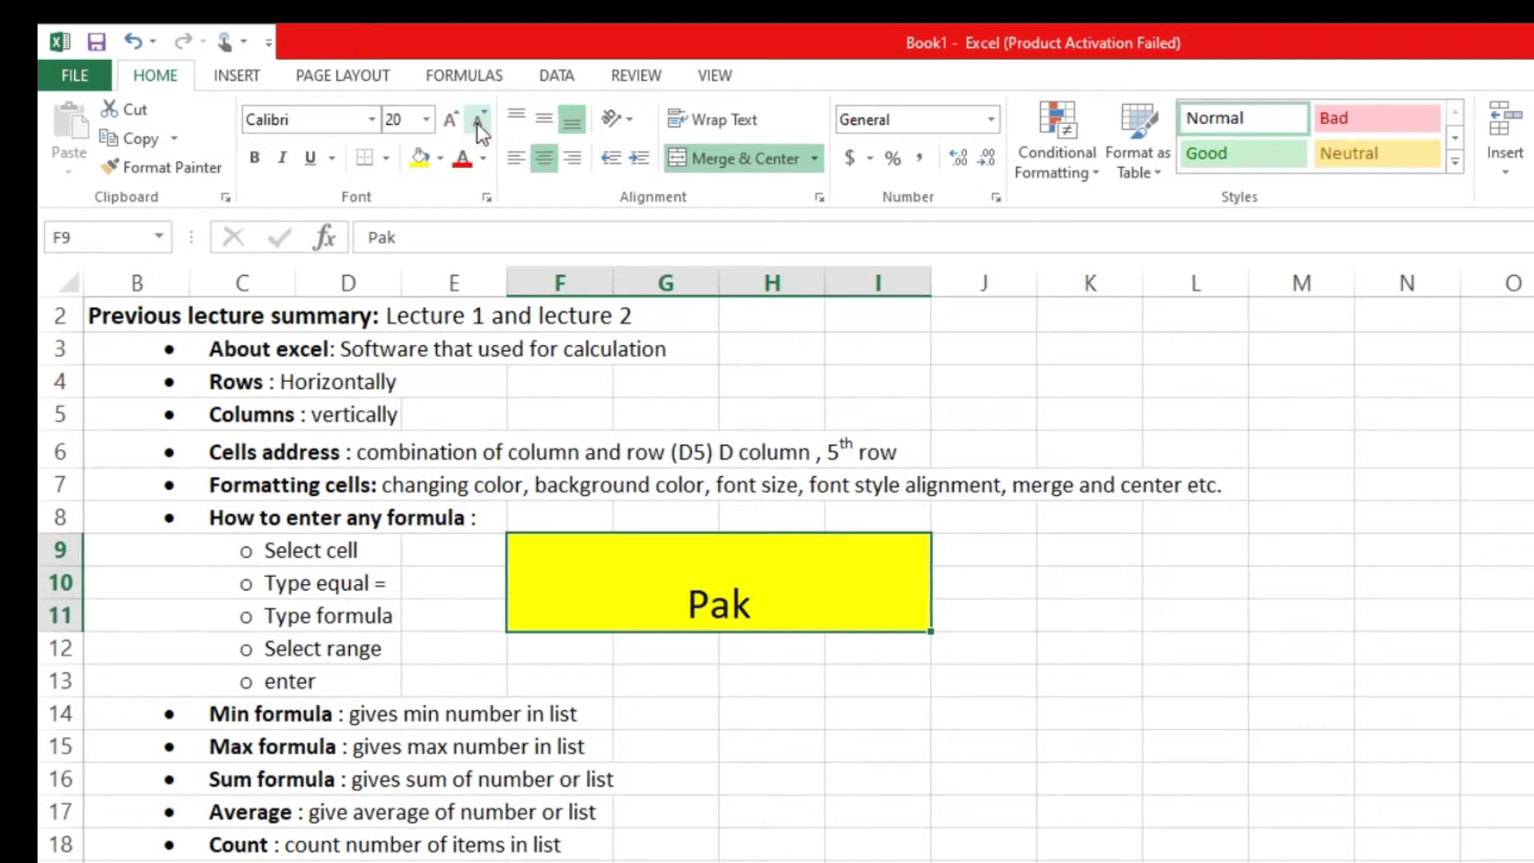
click(371, 120)
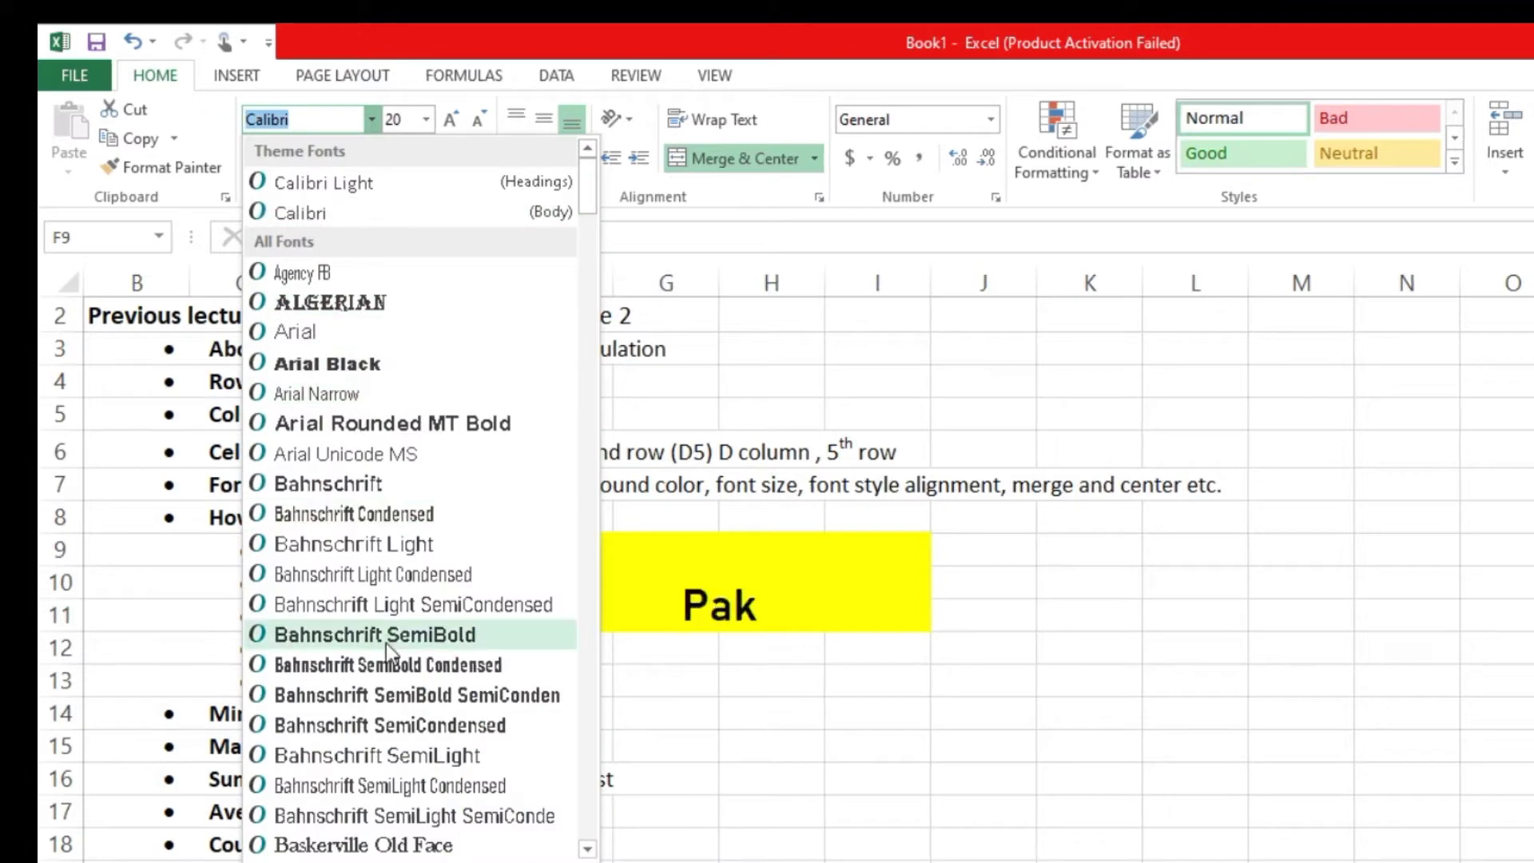
click(406, 635)
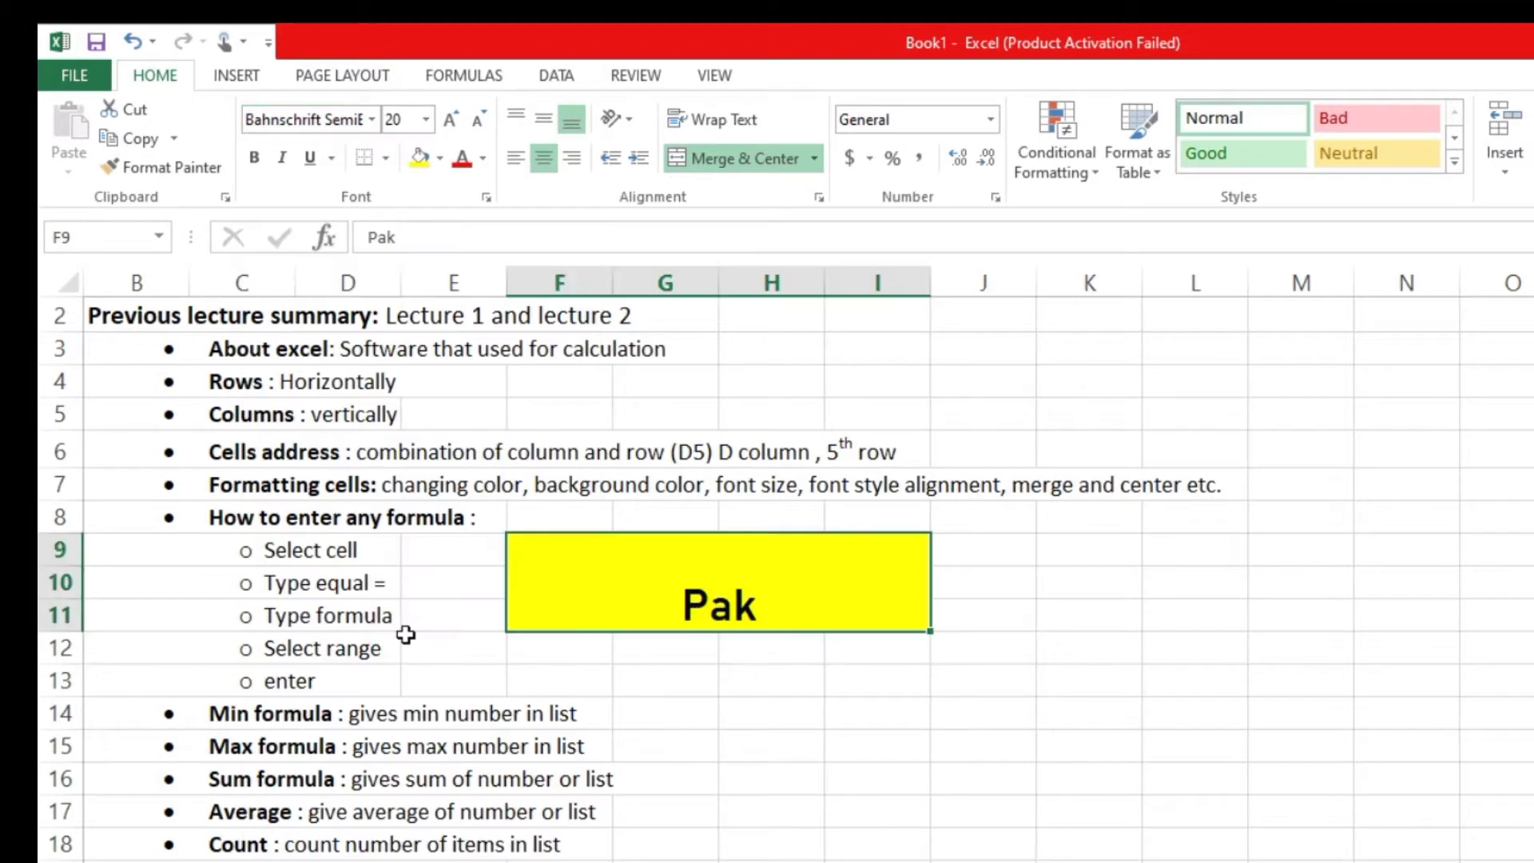
Try middle vertical alignment on the merged Pak cell and toggle its horizontal centering
click(539, 124)
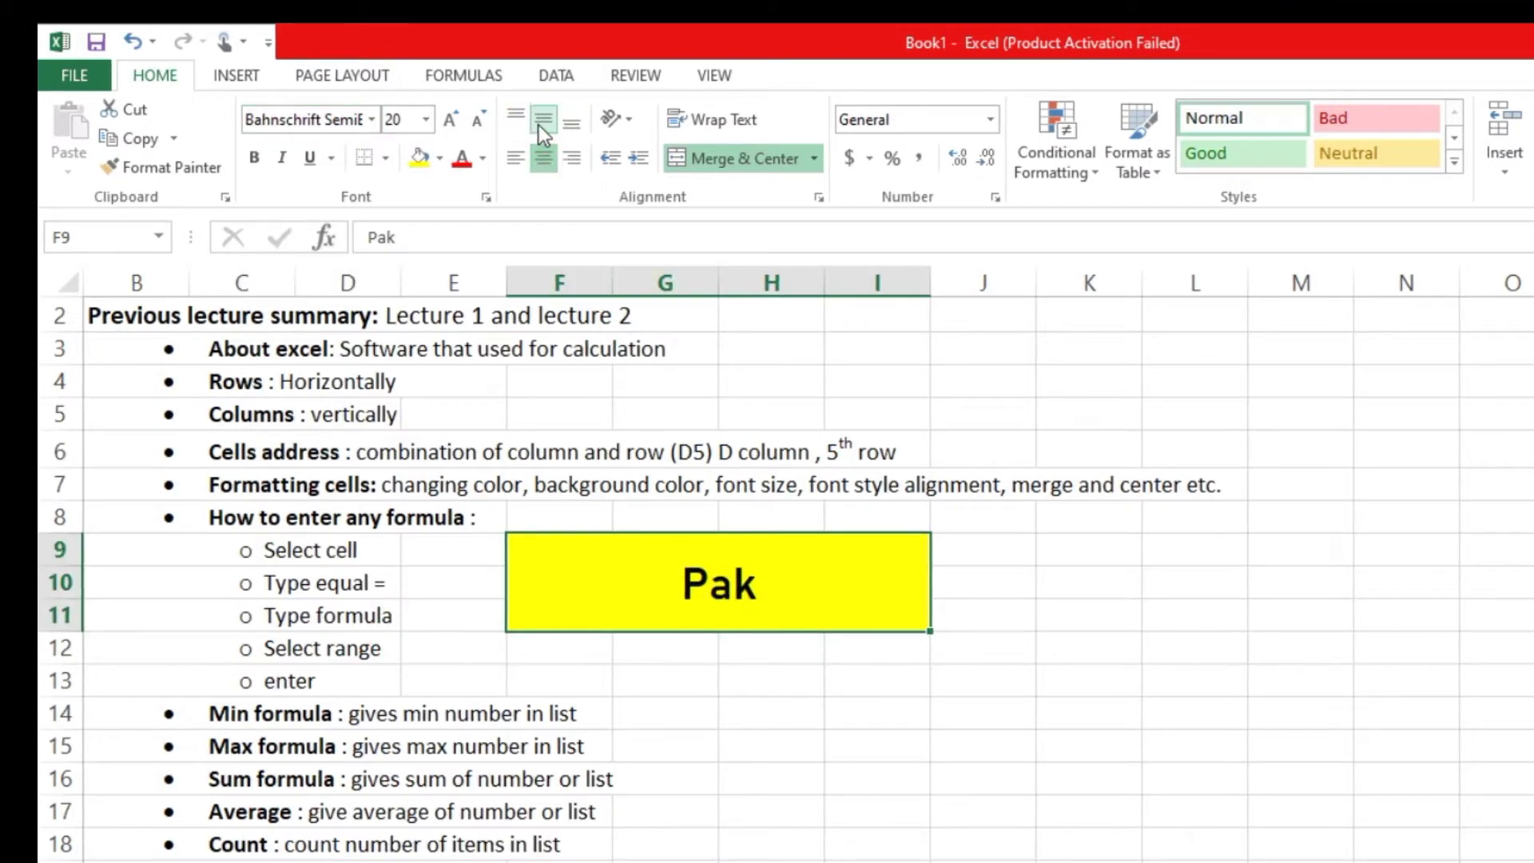
click(544, 158)
click(541, 120)
click(545, 154)
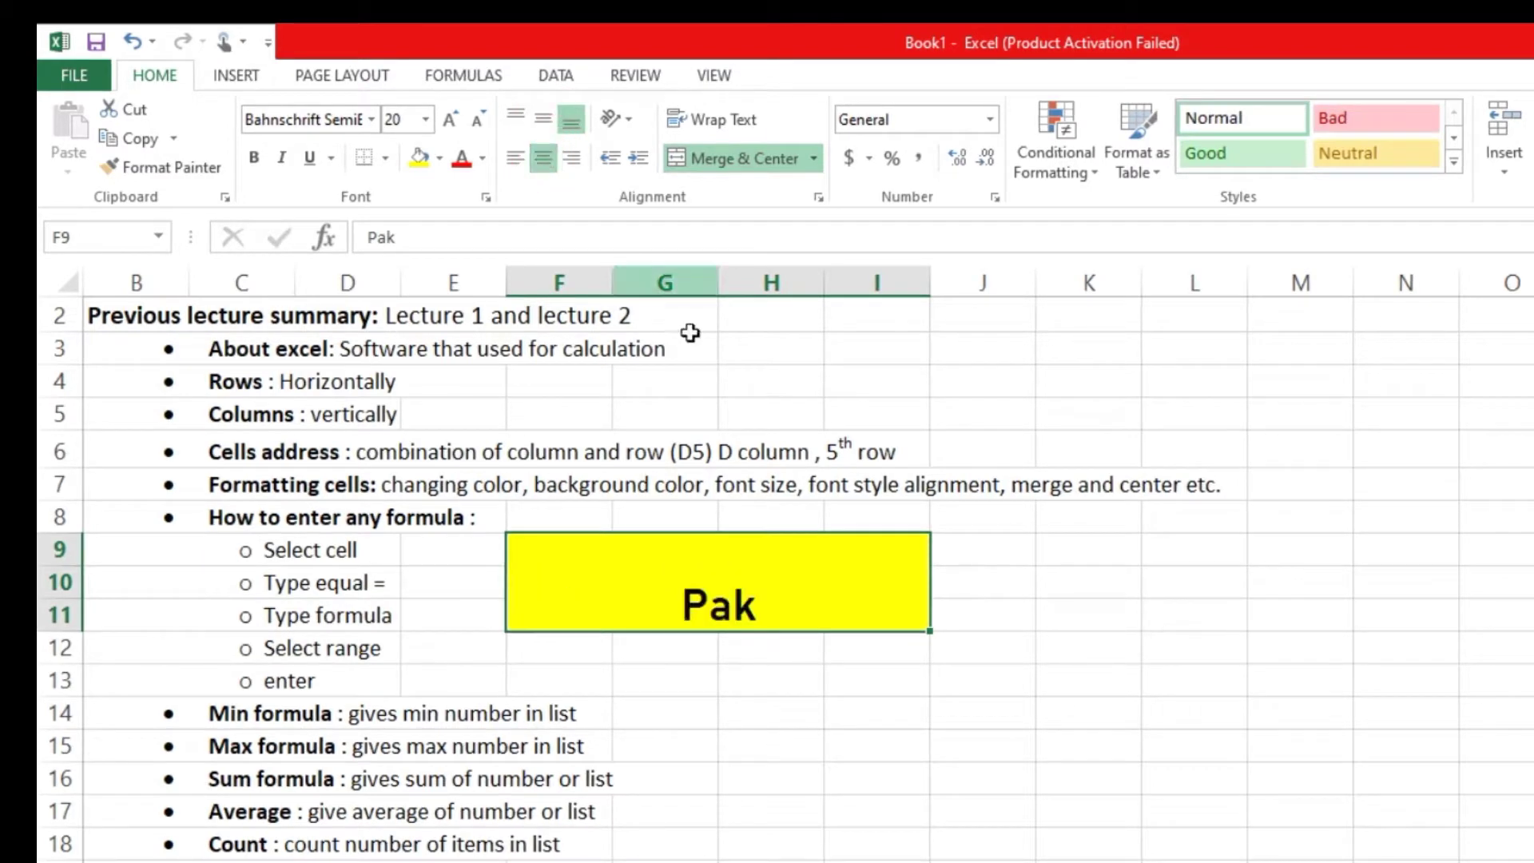
Review the Min, Max, Sum, Average and Count notes in rows 14 to 18 and the Lecture Number 3 topics in rows 20 to 23
click(1069, 637)
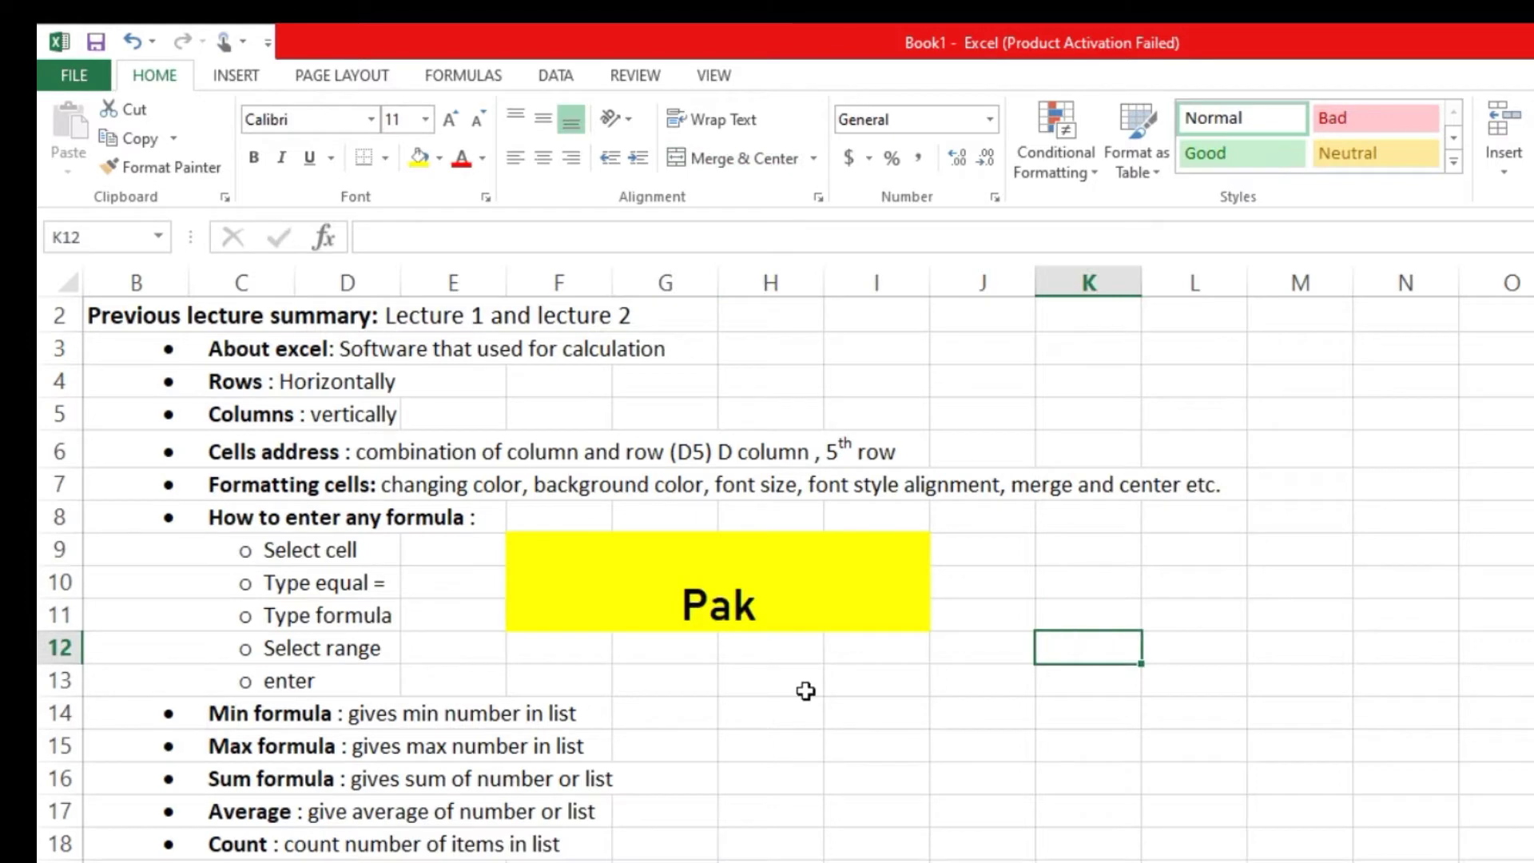
click(220, 710)
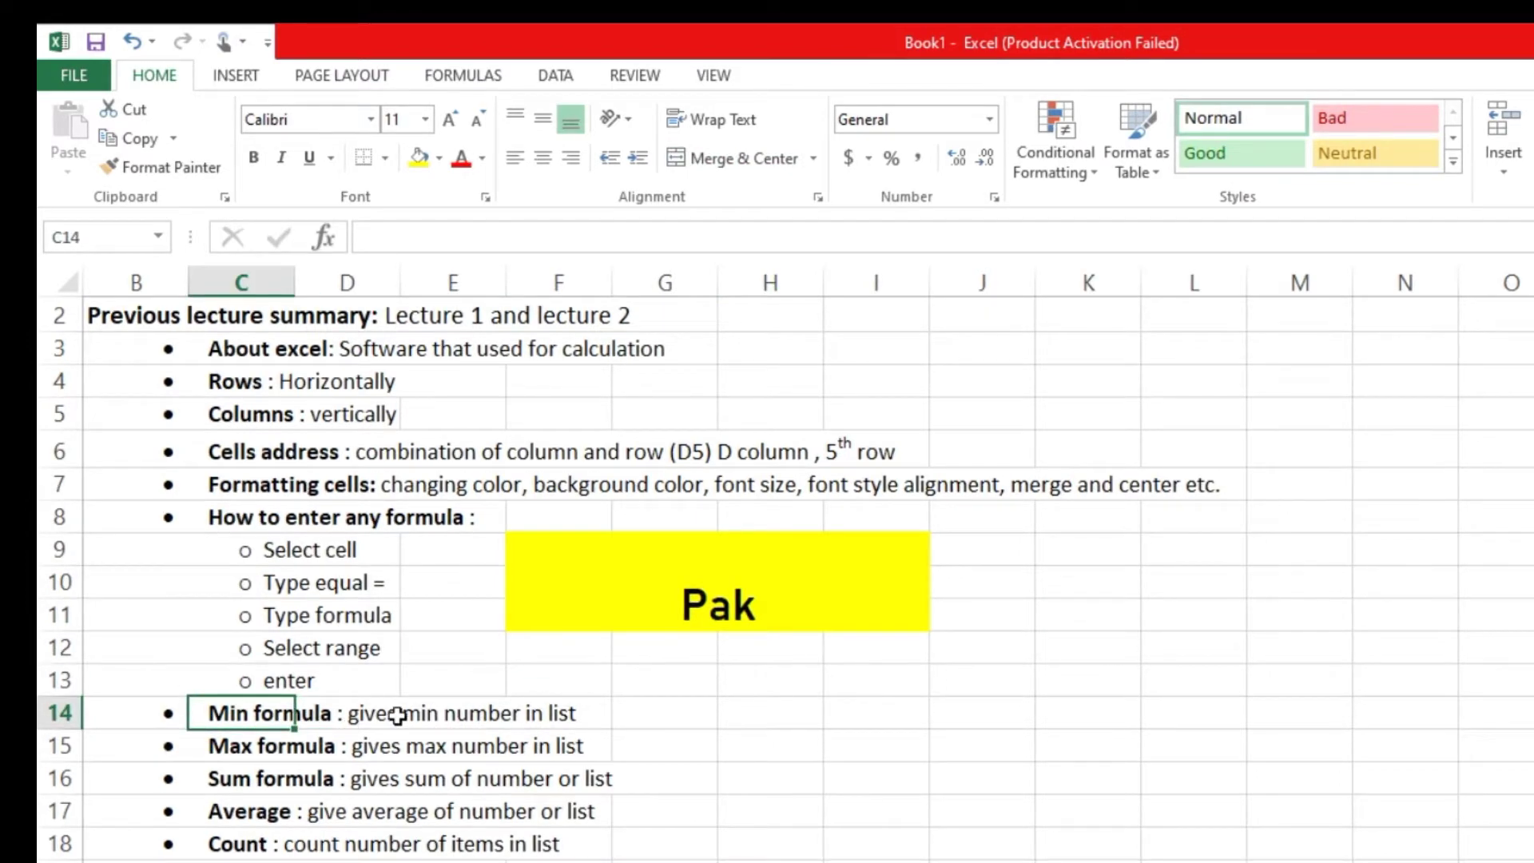
click(450, 712)
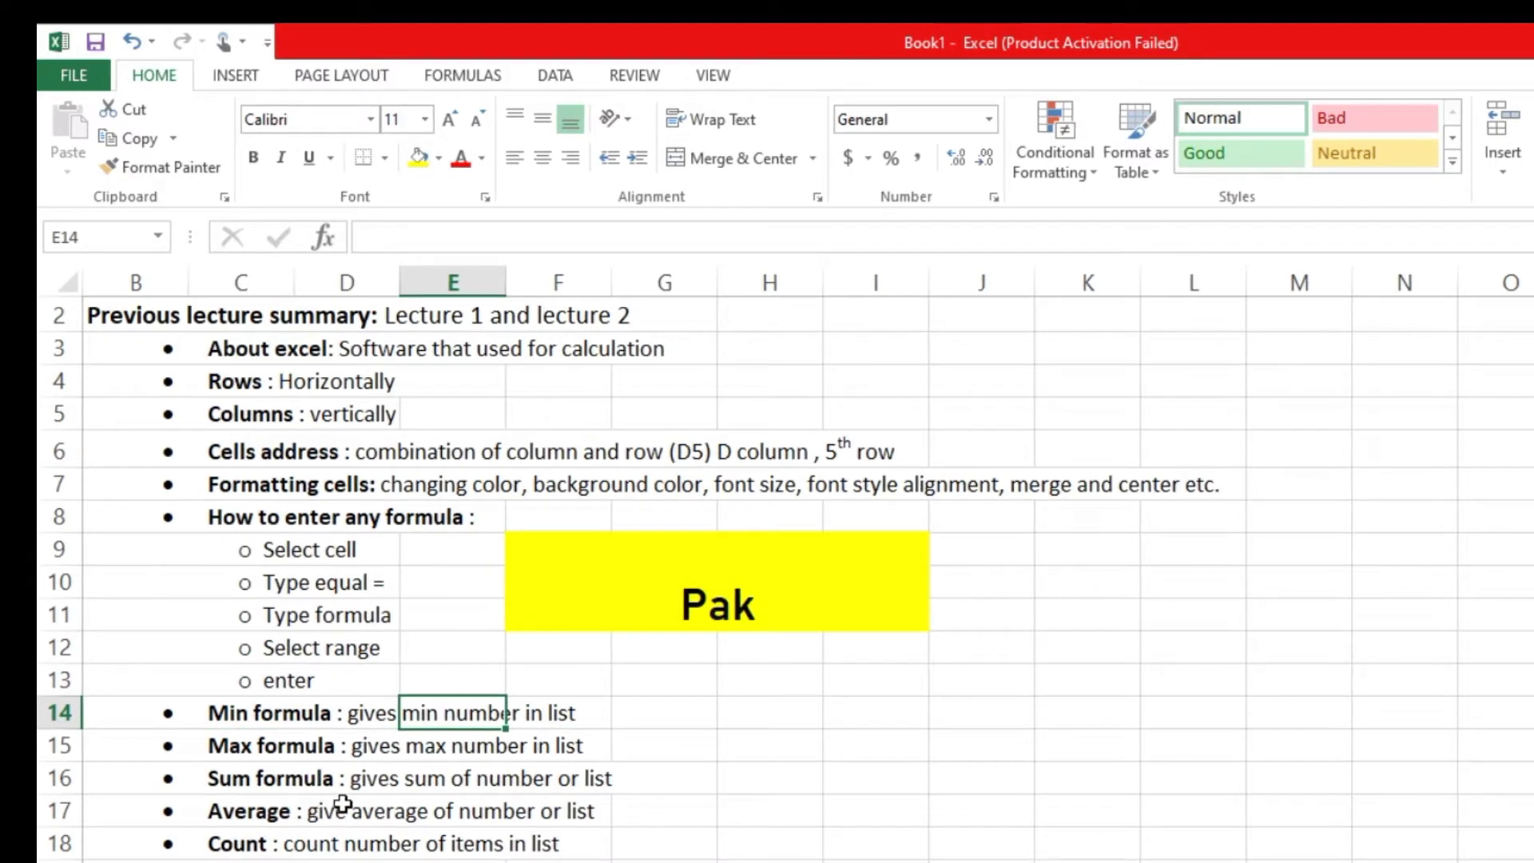
click(260, 813)
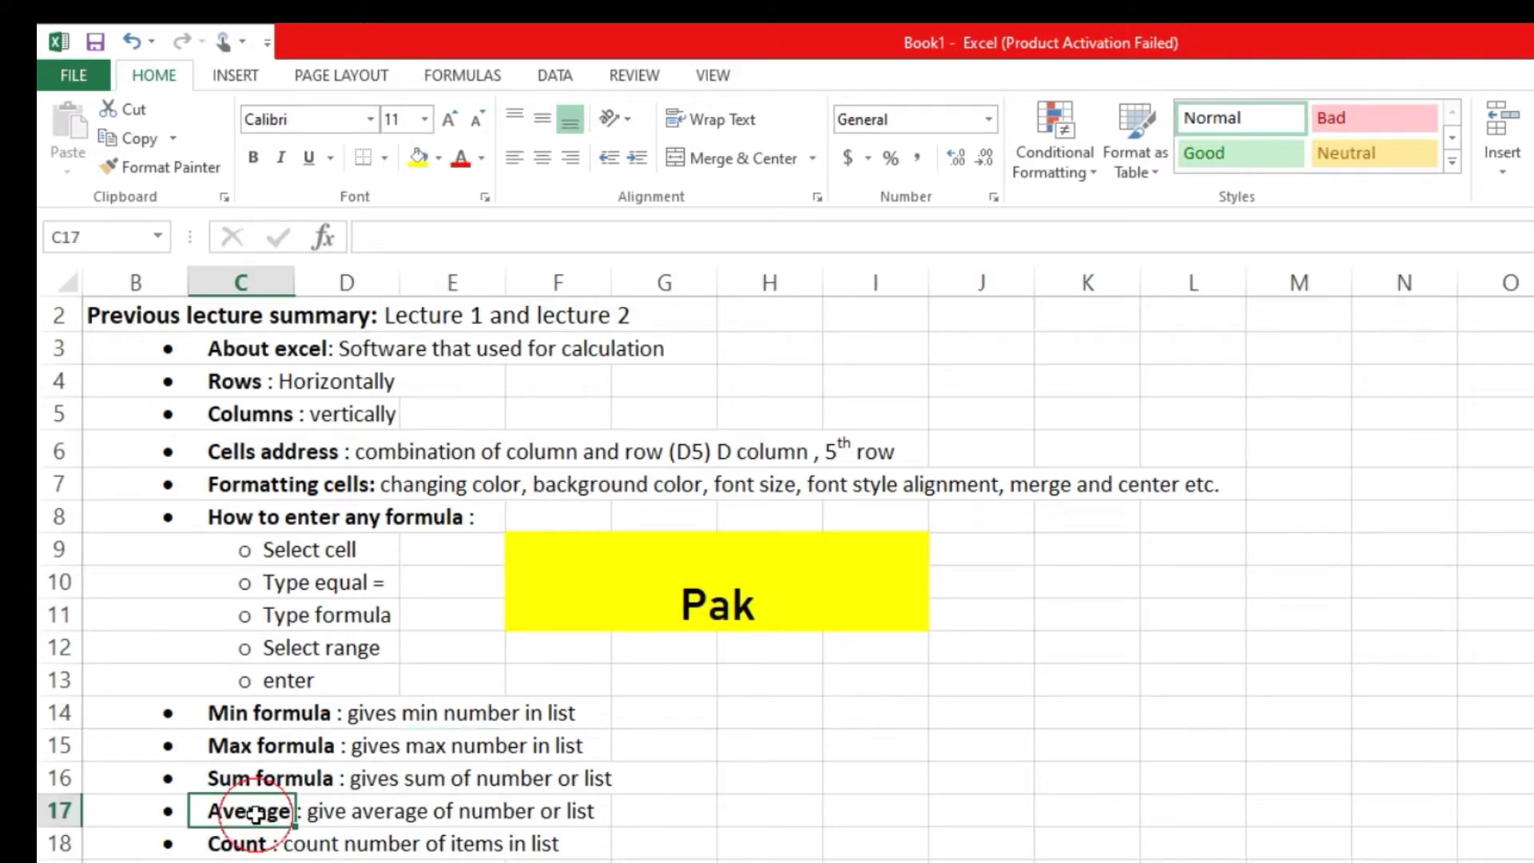
click(232, 840)
click(643, 752)
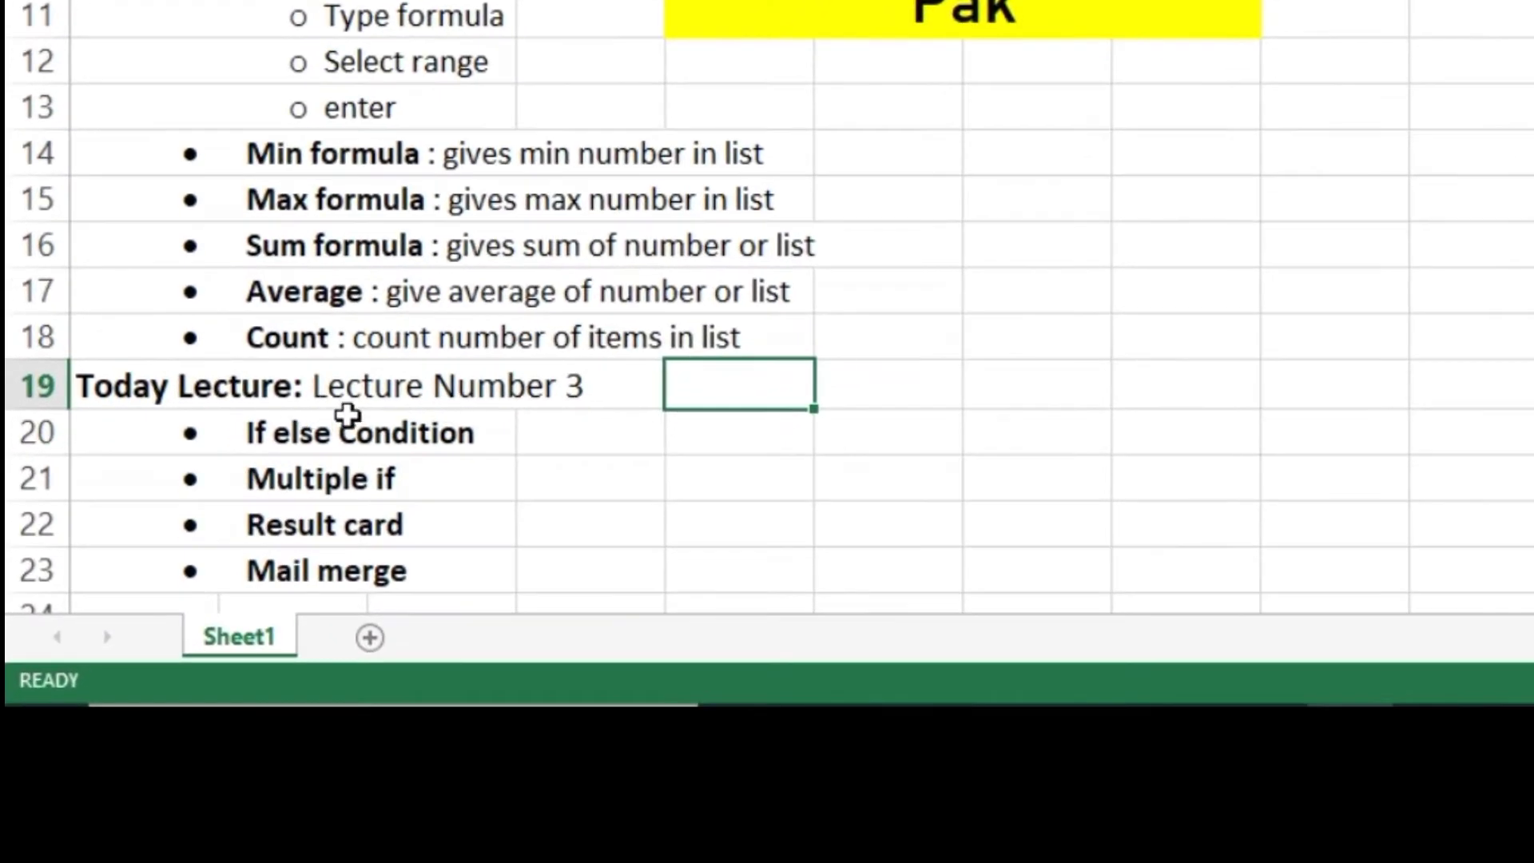
click(270, 432)
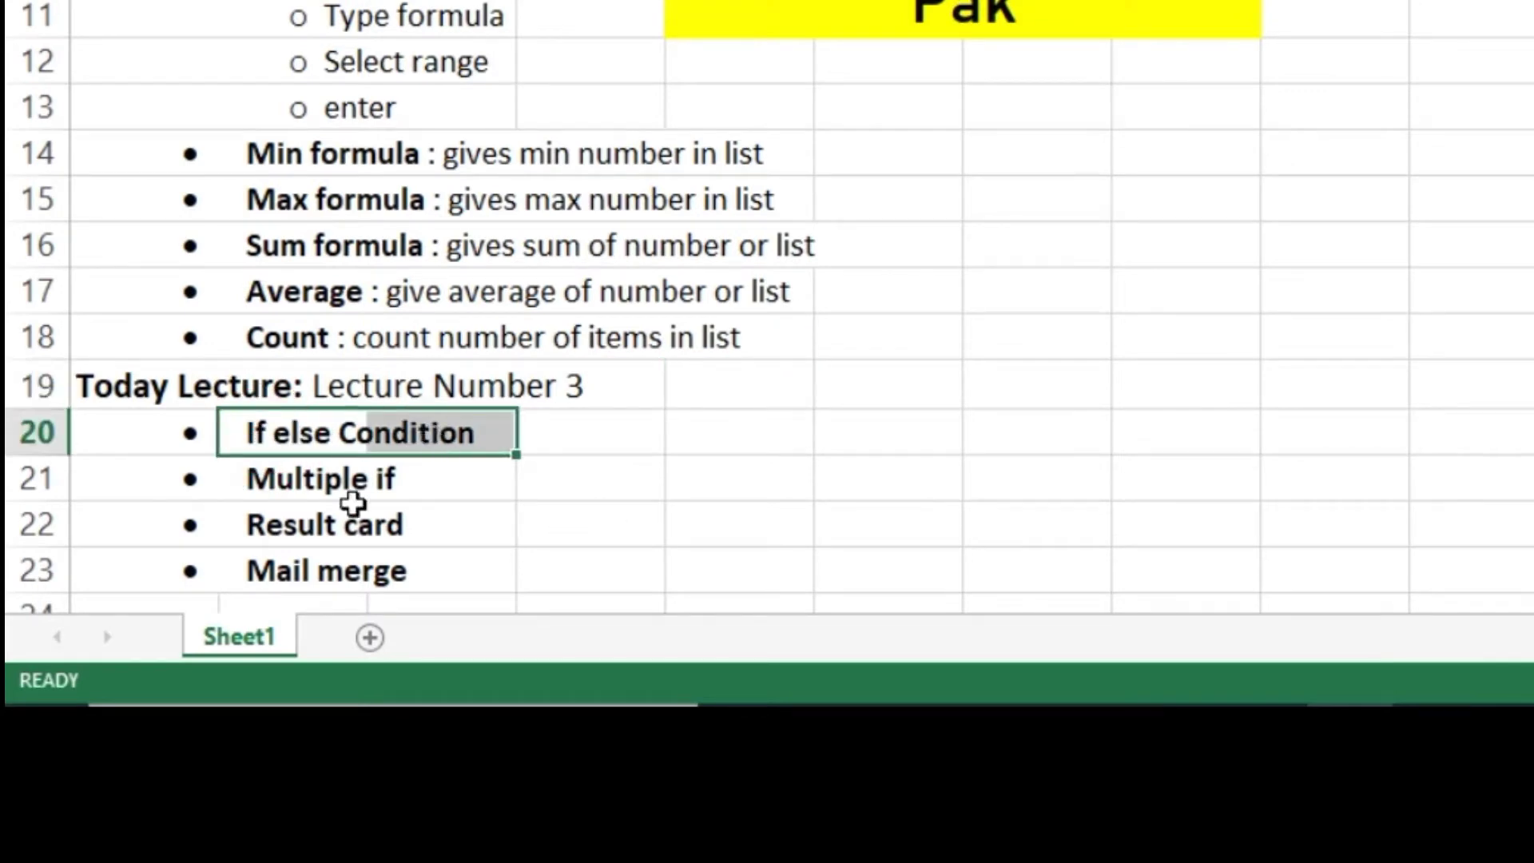
click(284, 479)
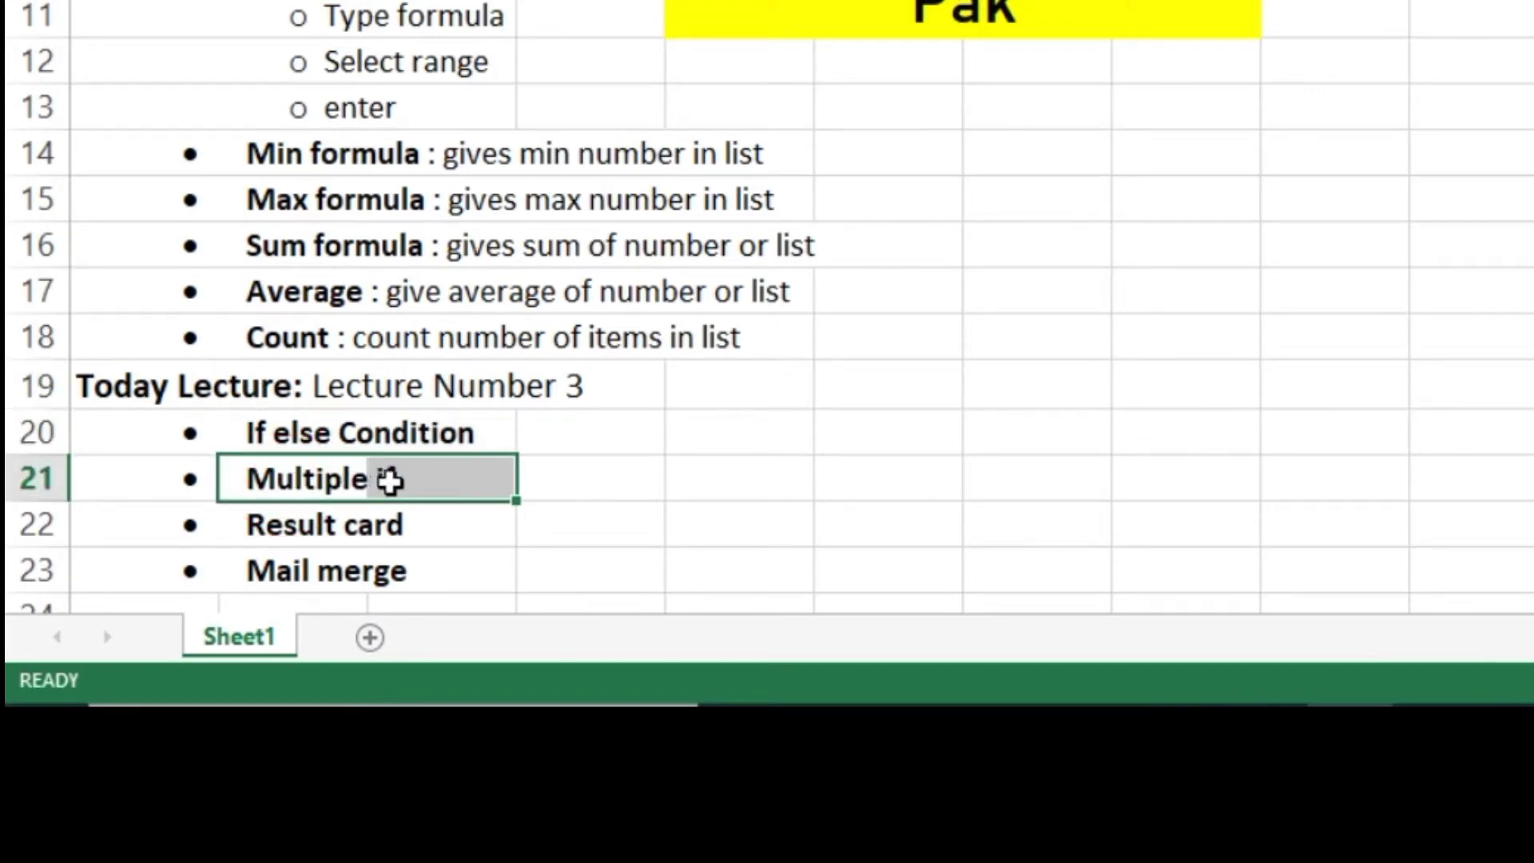
click(344, 525)
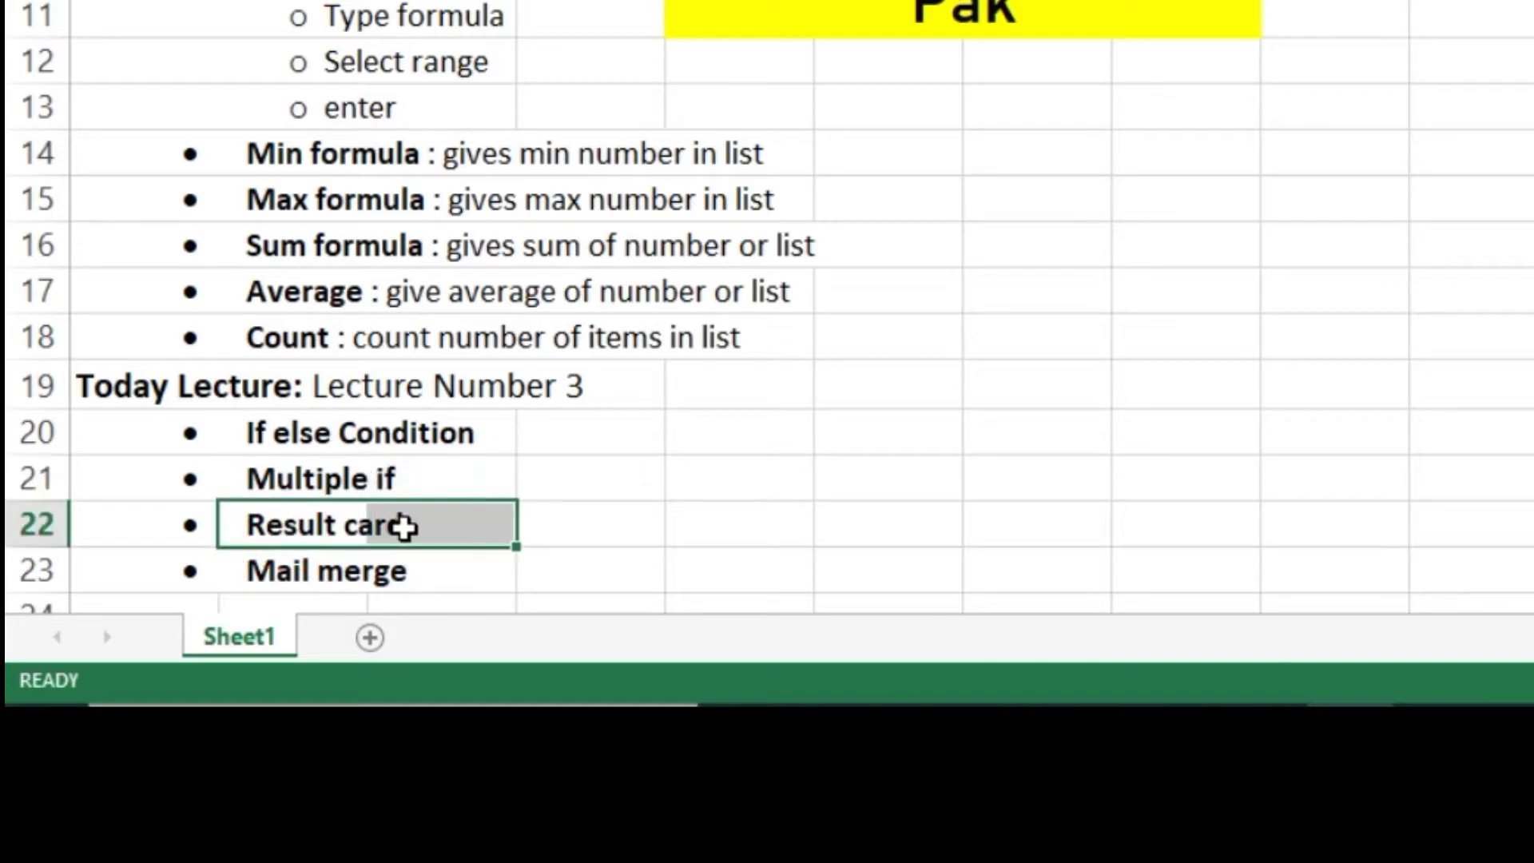
click(275, 572)
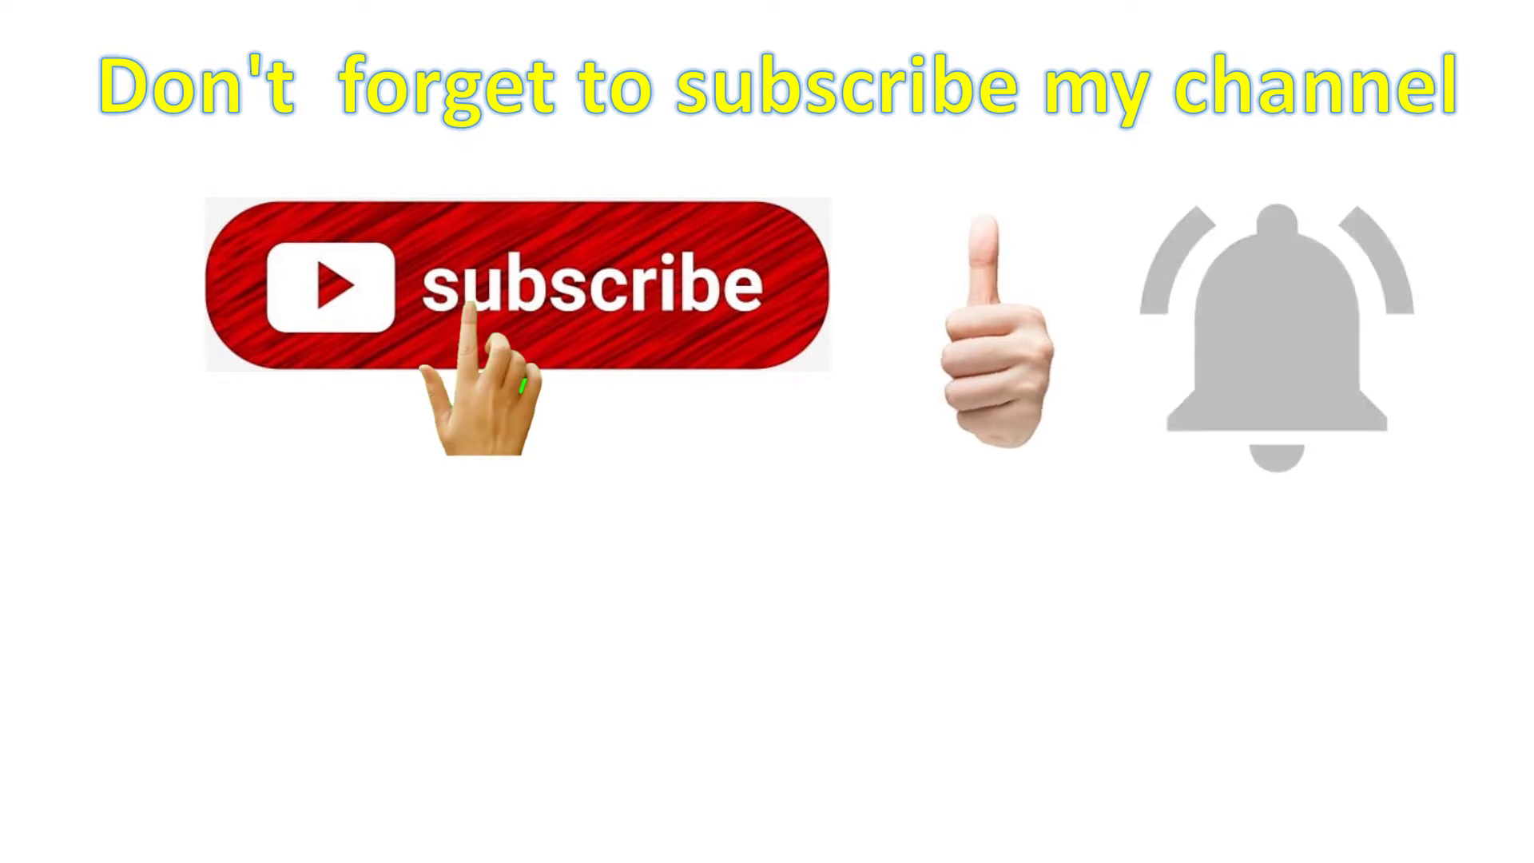
In the blank sheet, enter the headings Subject, Obtain Marks, Total Marks, Percentage, Result and Grade across columns B to G of one row
click(66, 269)
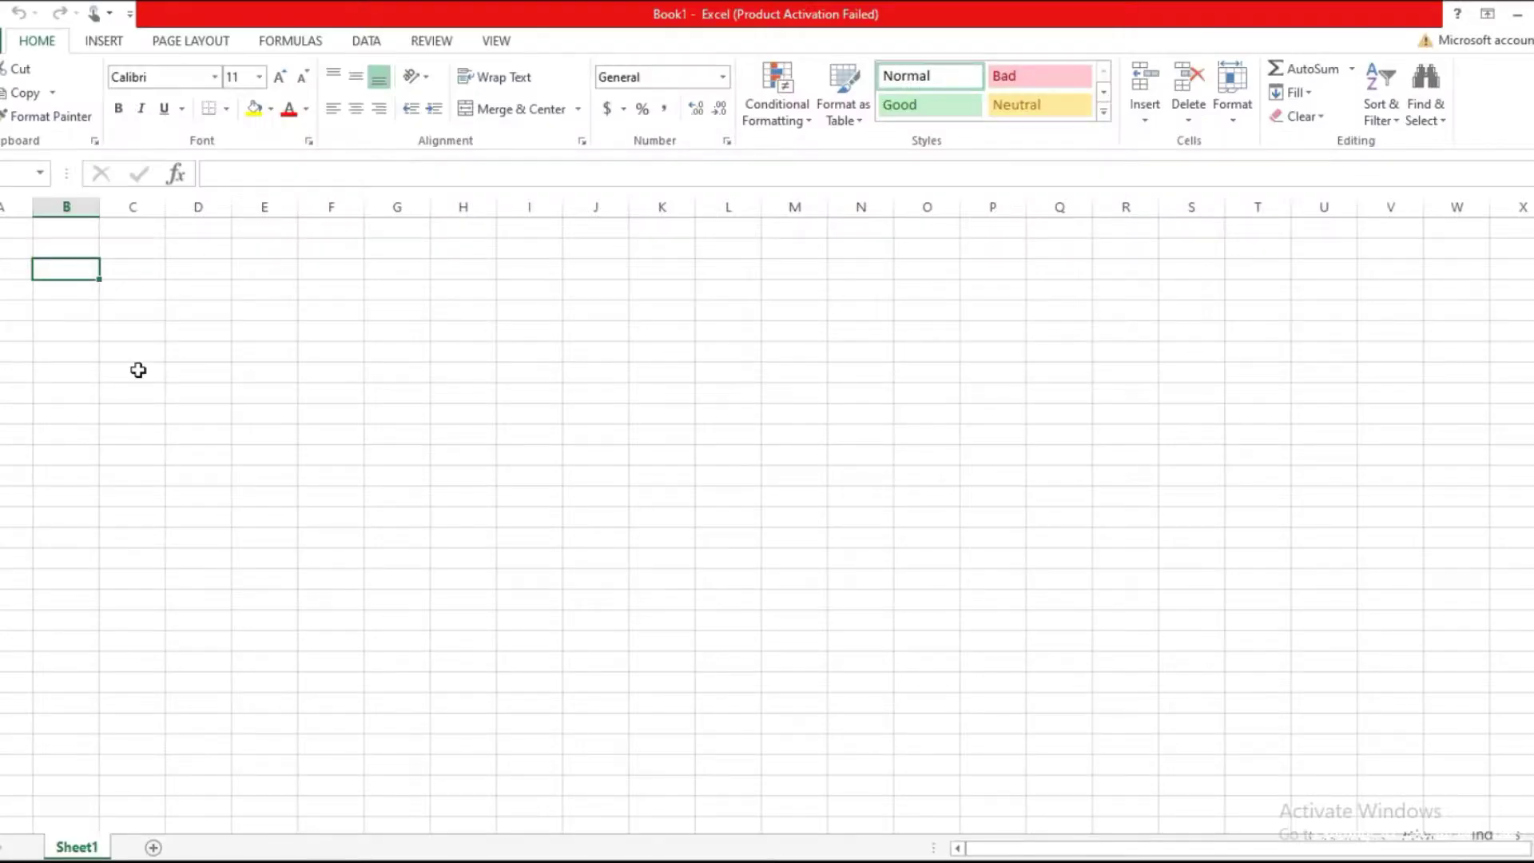
text(Subject)
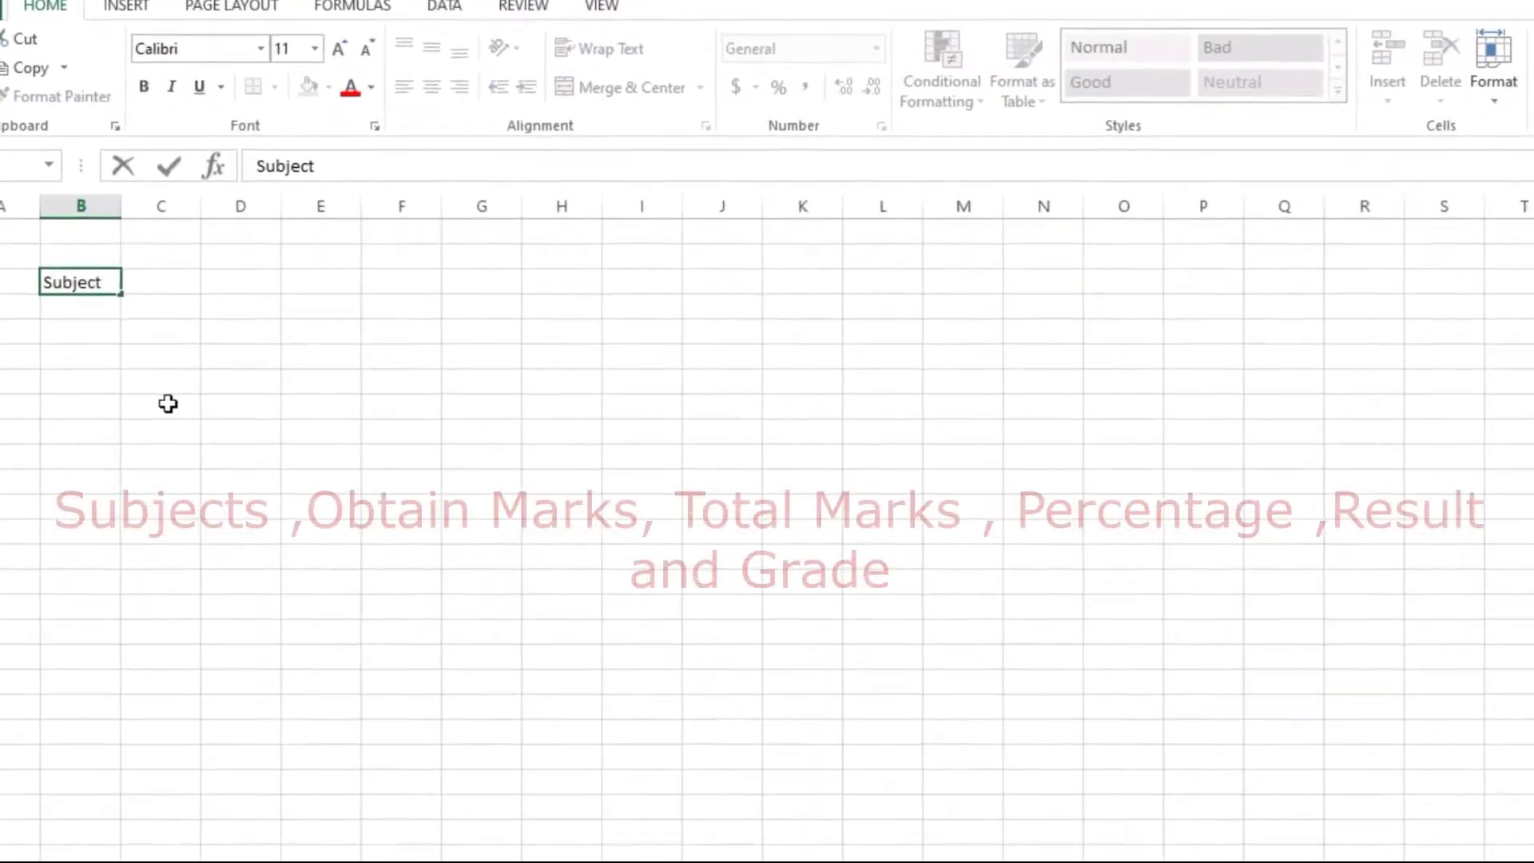
key(Tab)
text(Obtain Marks)
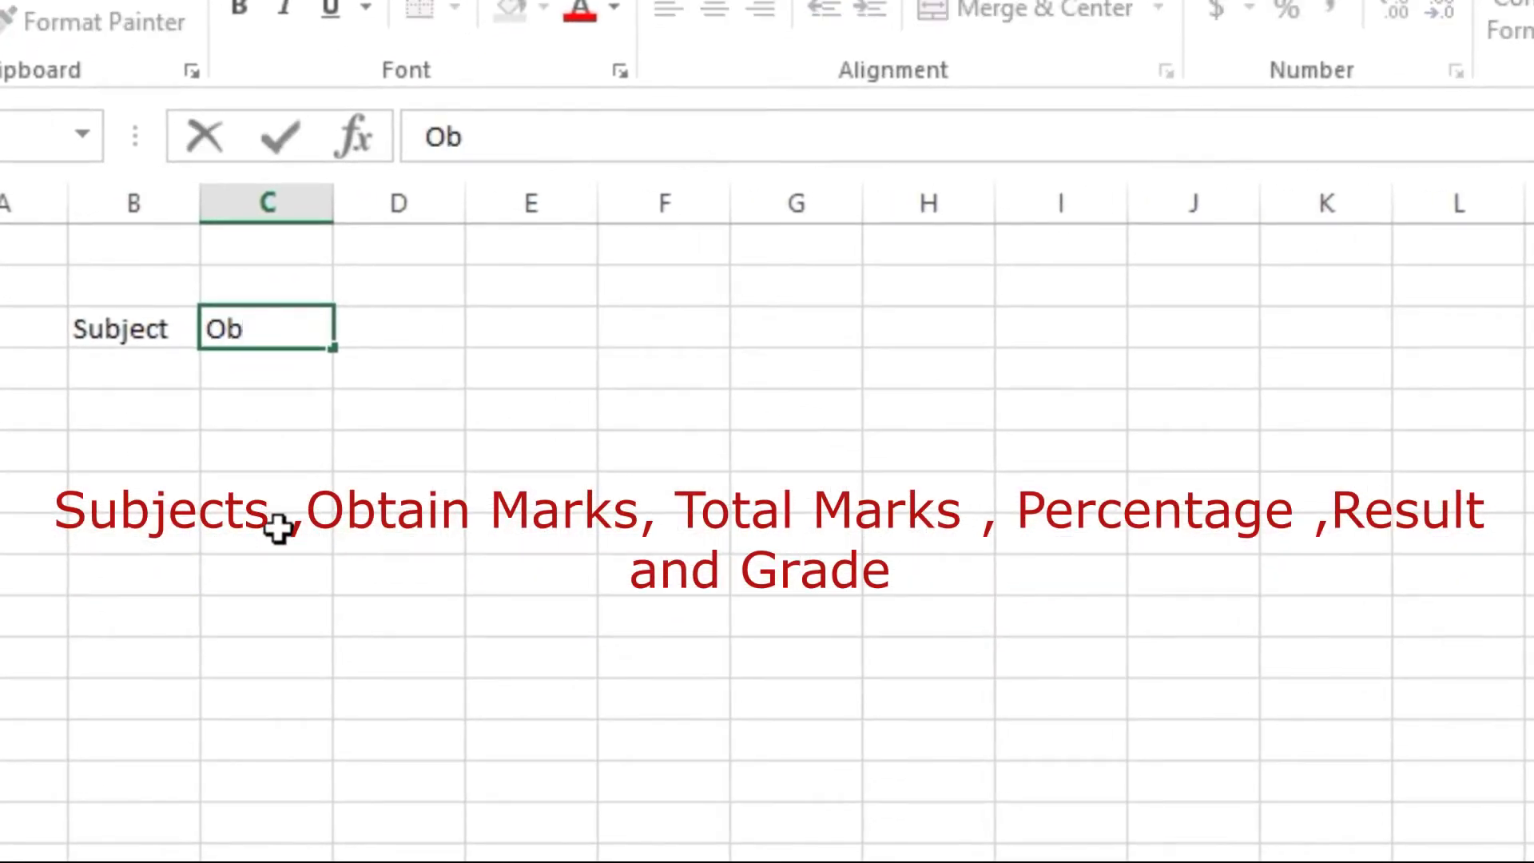
key(Tab)
text(Total Marks)
key(Tab)
text(Percentage)
key(Tab)
text(Result)
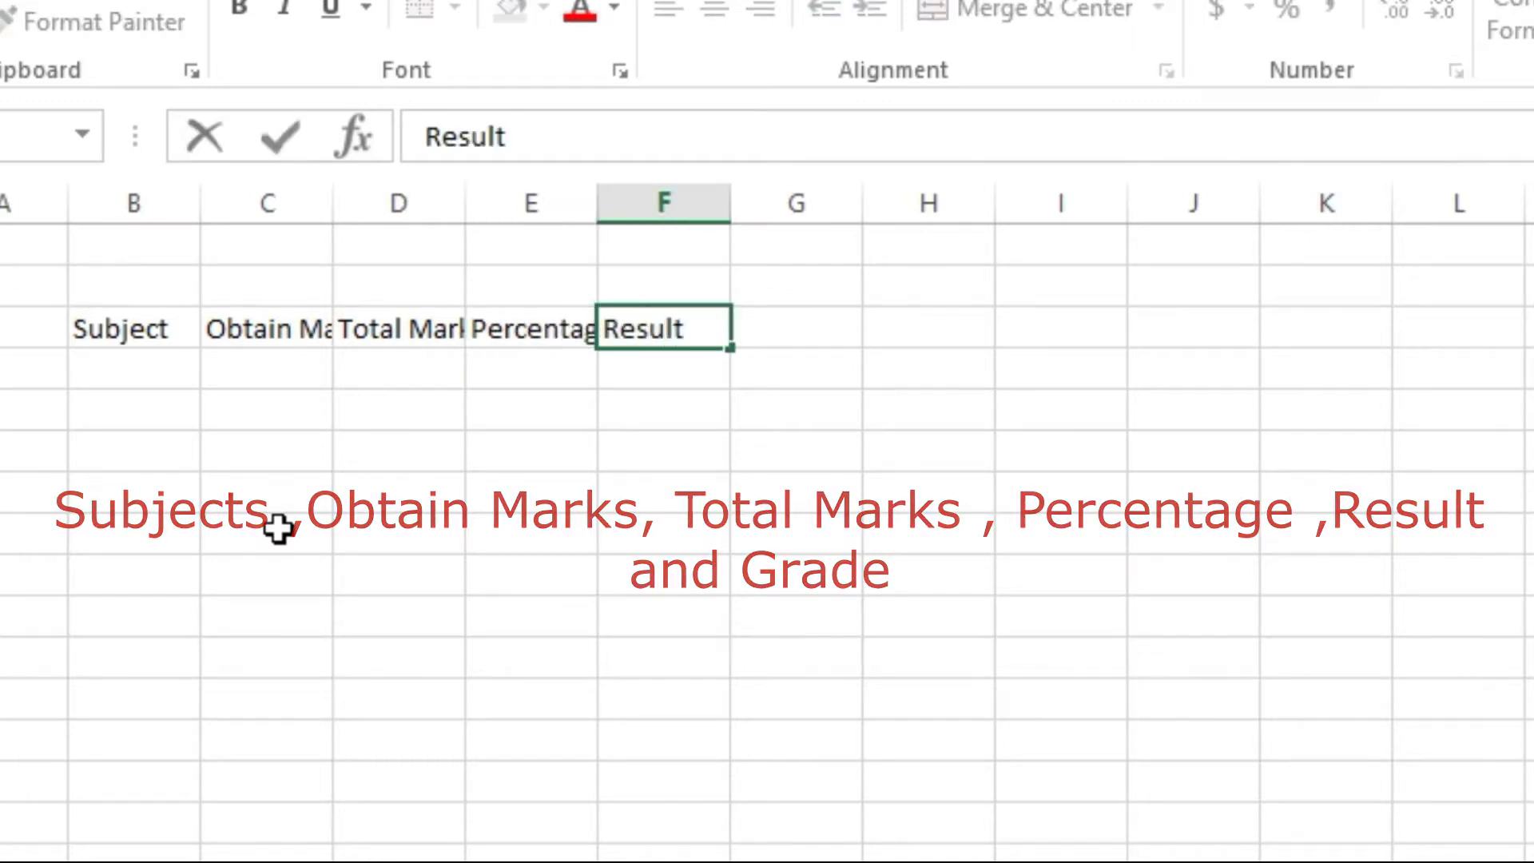
key(Tab)
text(Grade)
key(Tab)
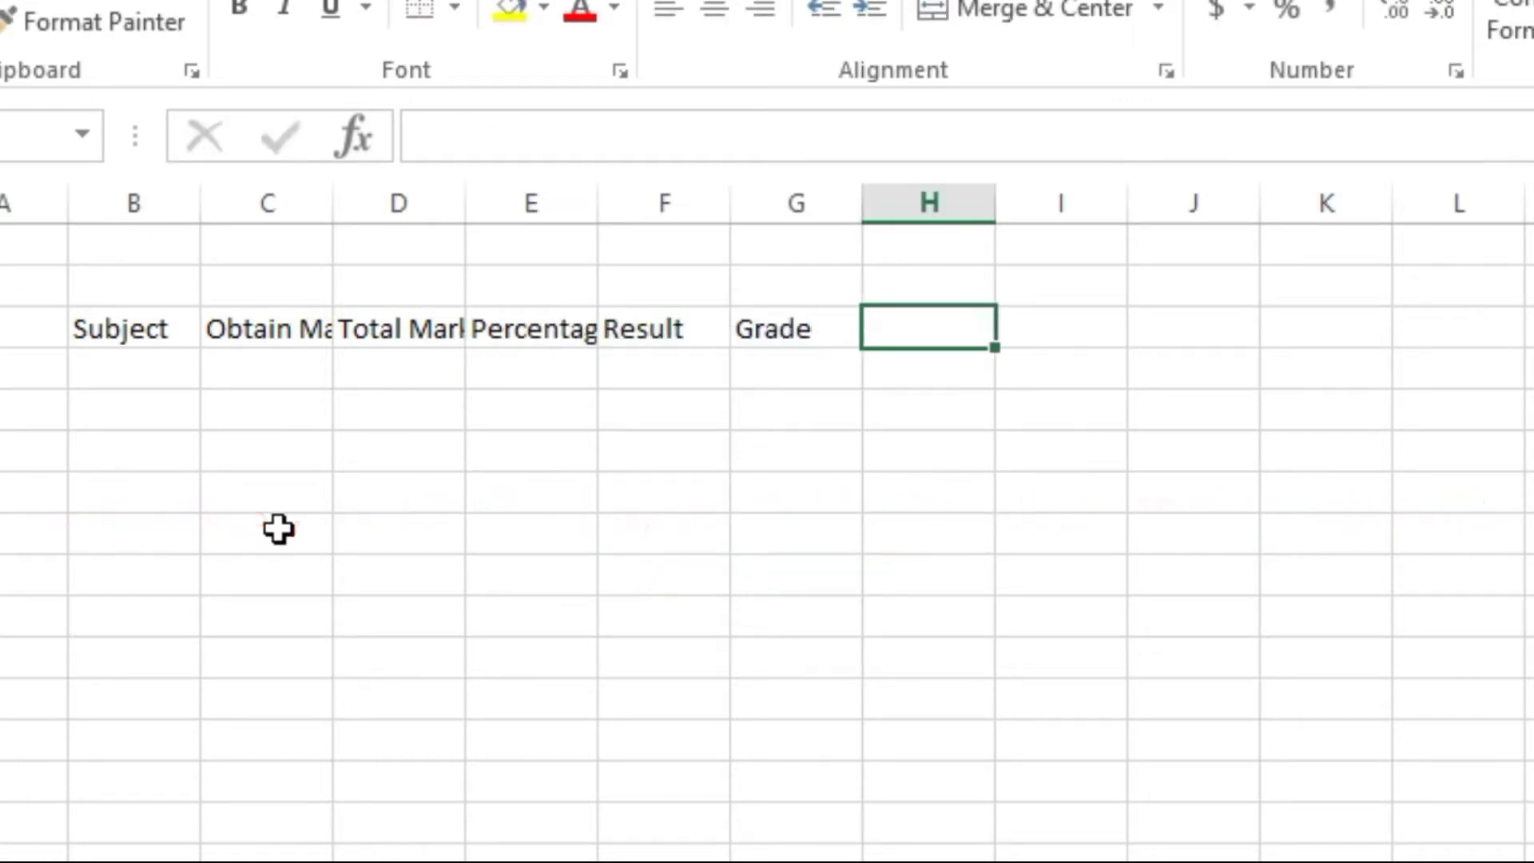
List Math, Physics, Computer, Urdu and History under Subject, and add a Total label below one blank row
click(144, 373)
text(Math)
key(Return)
text(Physics)
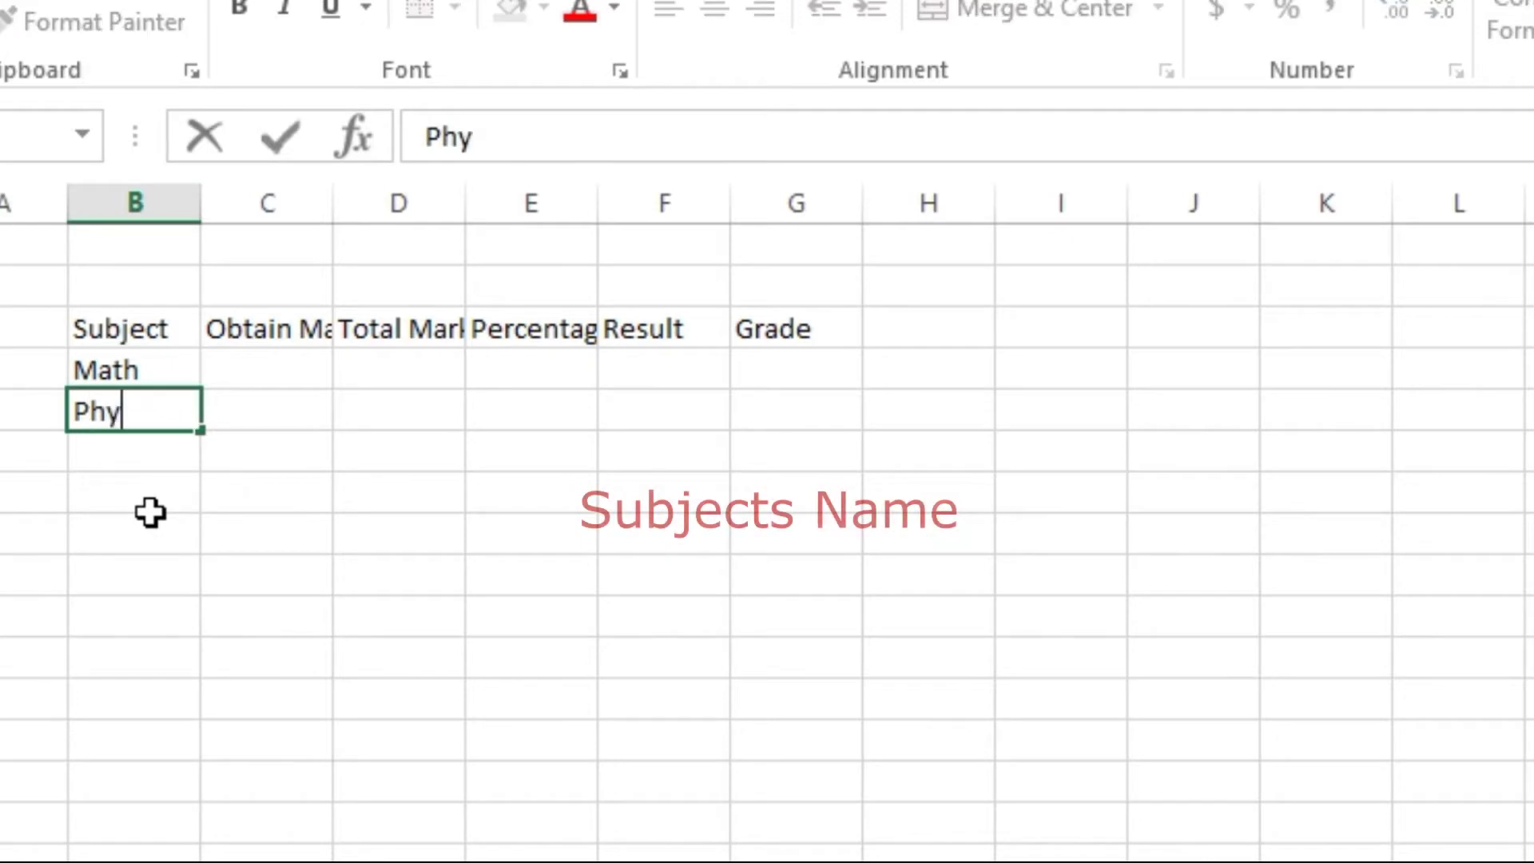
key(Return)
text(Computer)
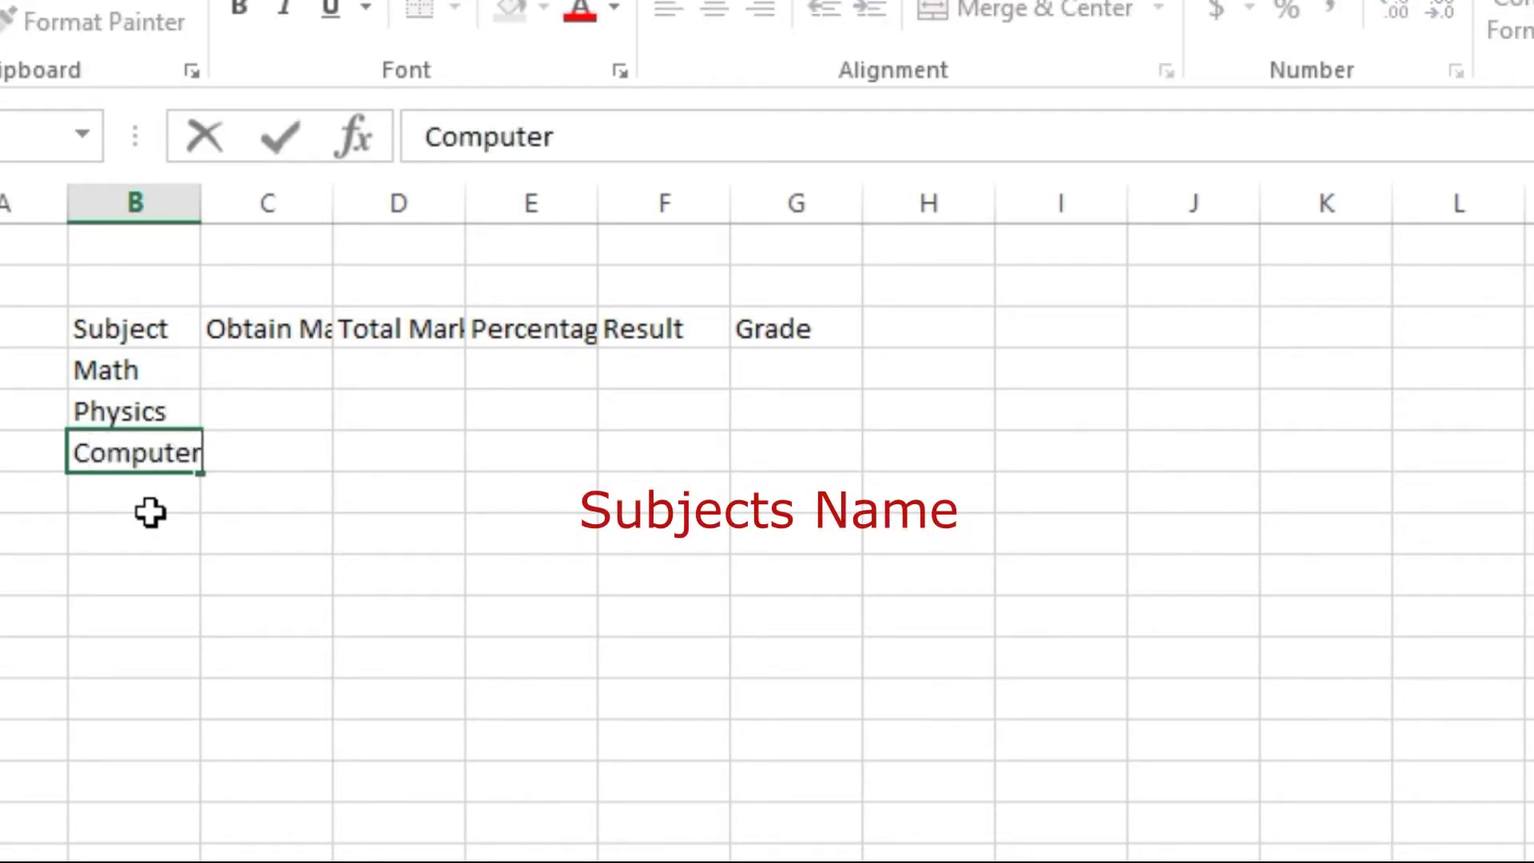
key(Return)
text(Urdu)
key(Return)
text(History)
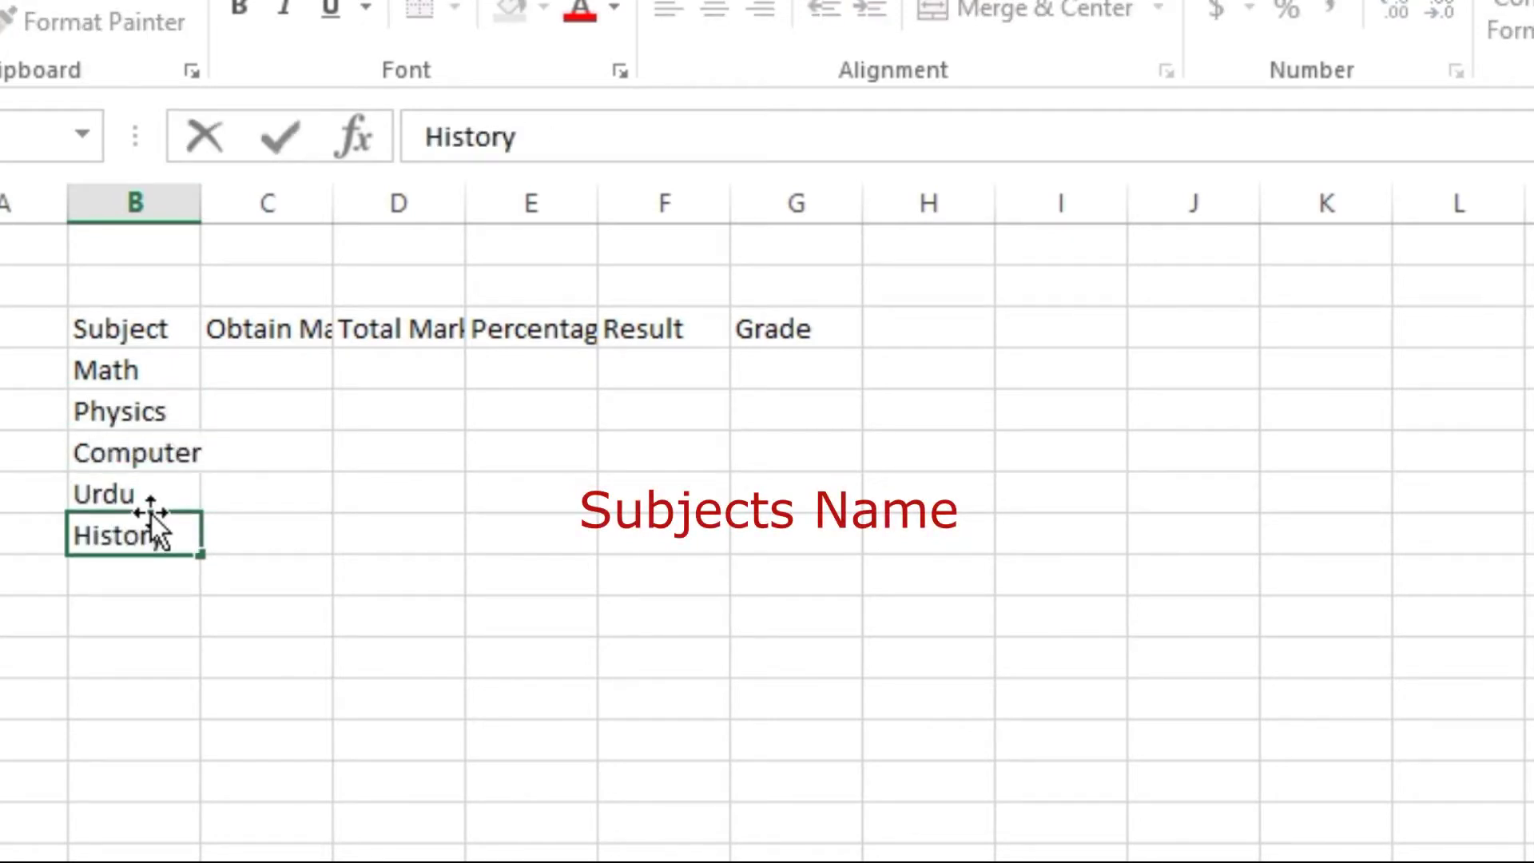
key(Return)
key(Return)
text(Total)
key(Return)
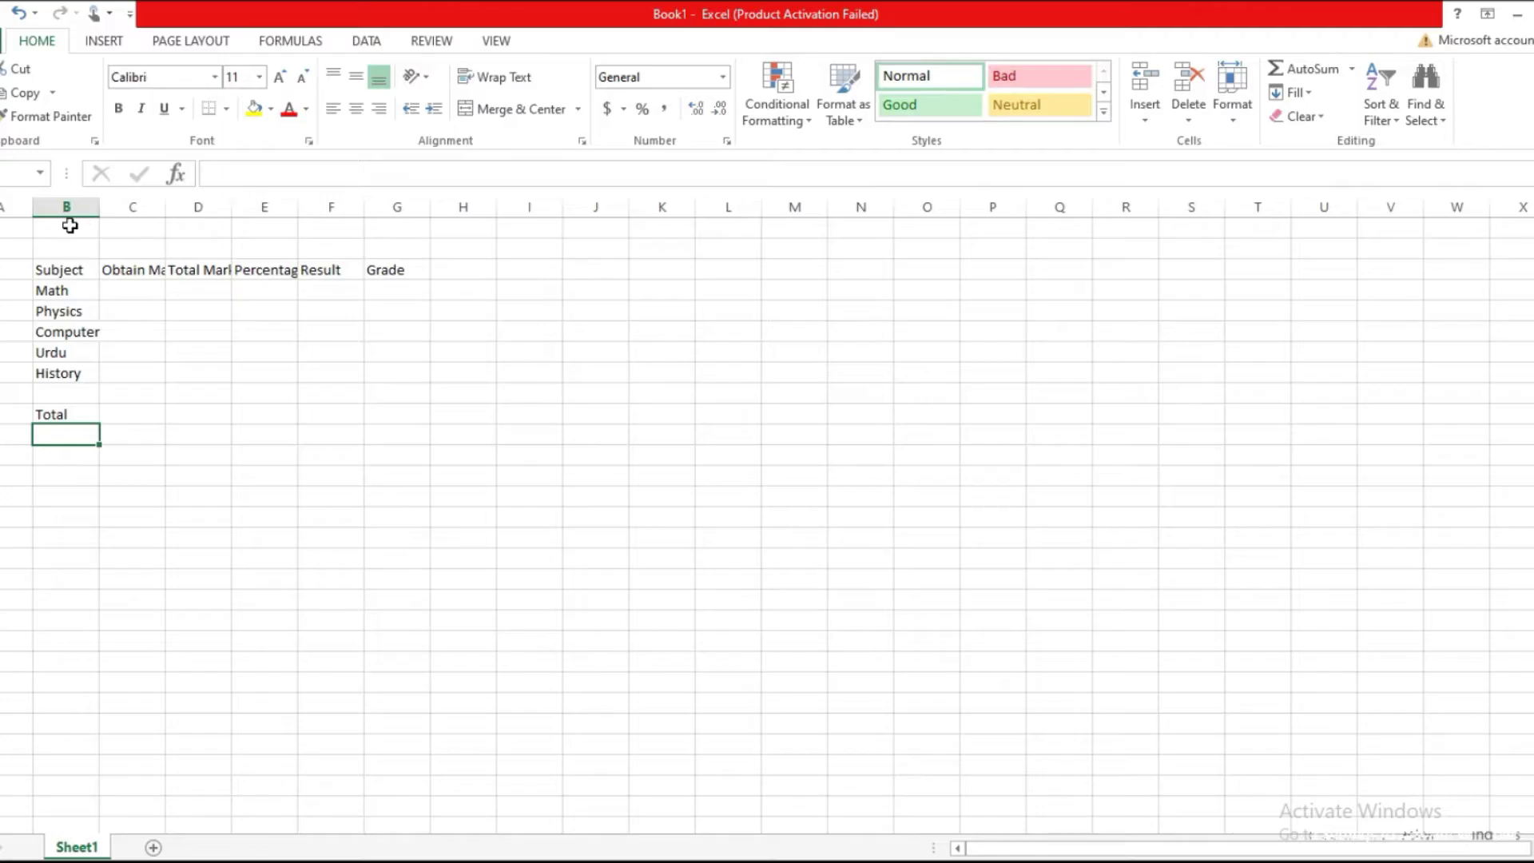
Merge and center the blank cells B1:G2 above the headings and enter the title Result Card
drag(137, 245, 321, 262)
drag(207, 312, 503, 323)
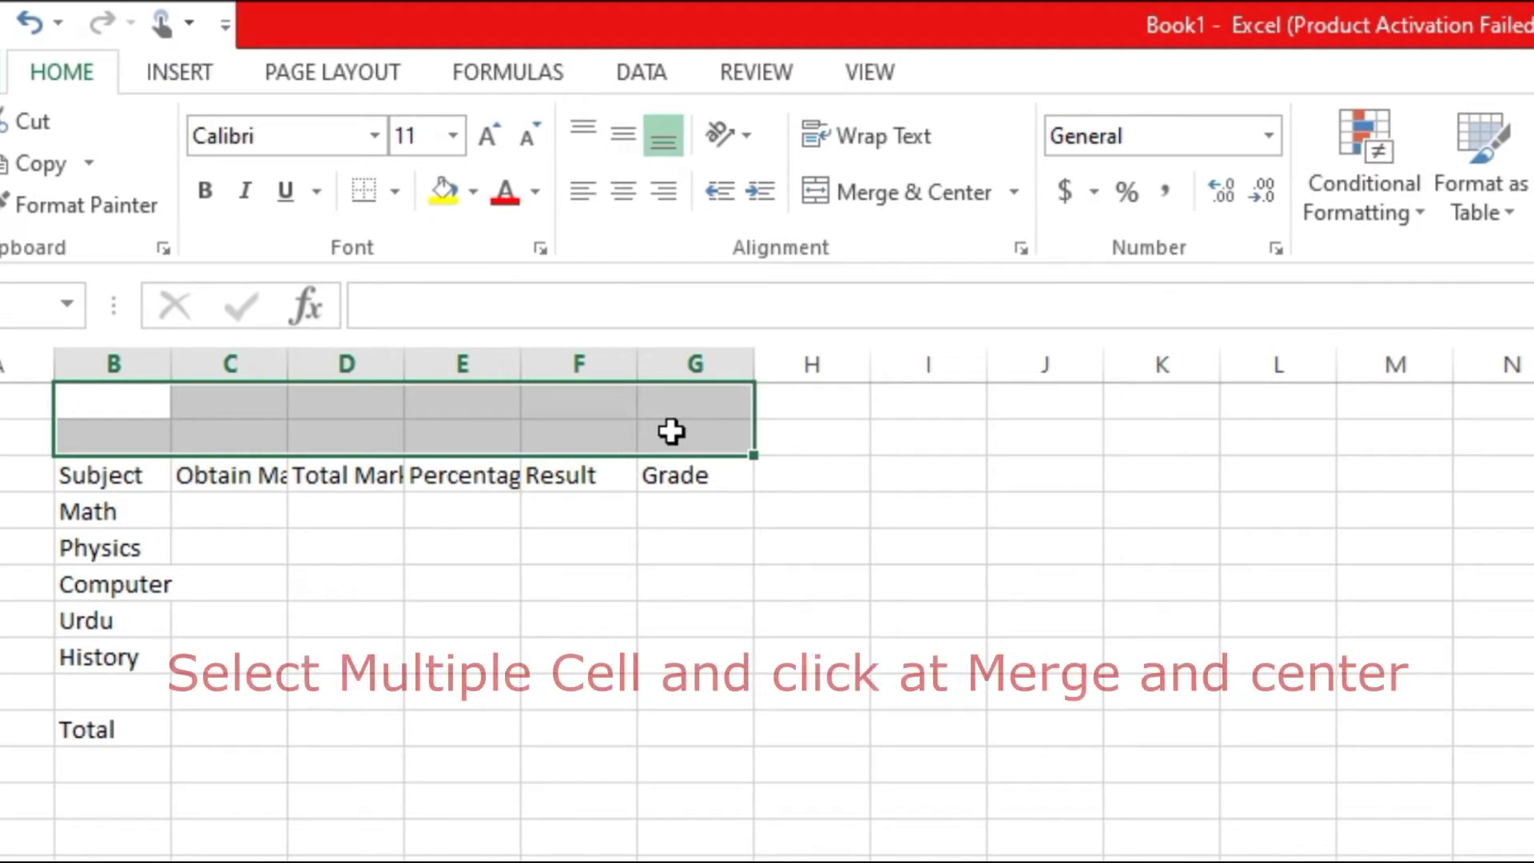
click(869, 194)
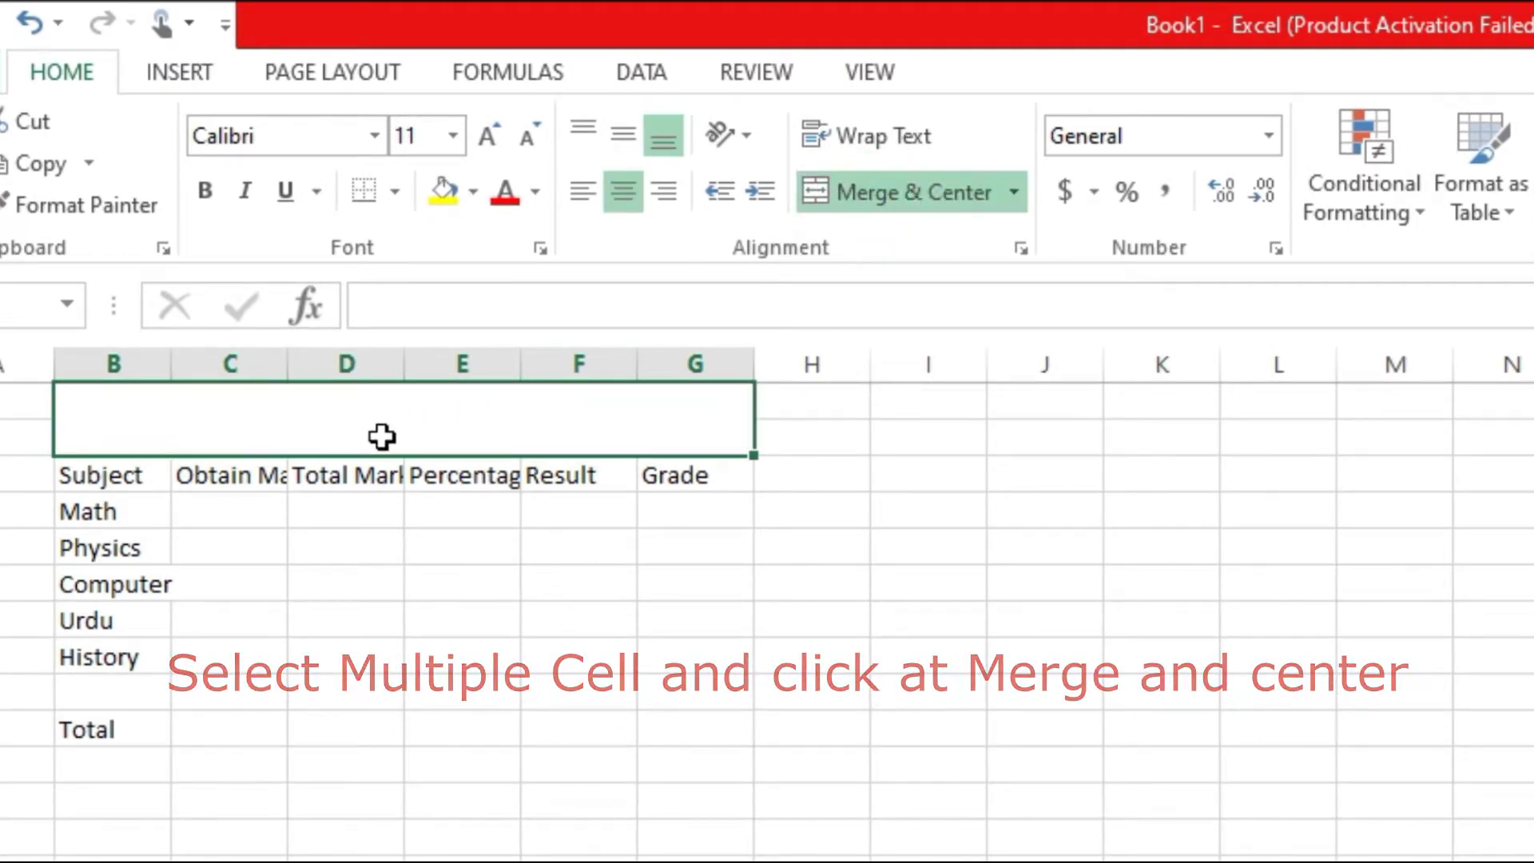
text(Res)
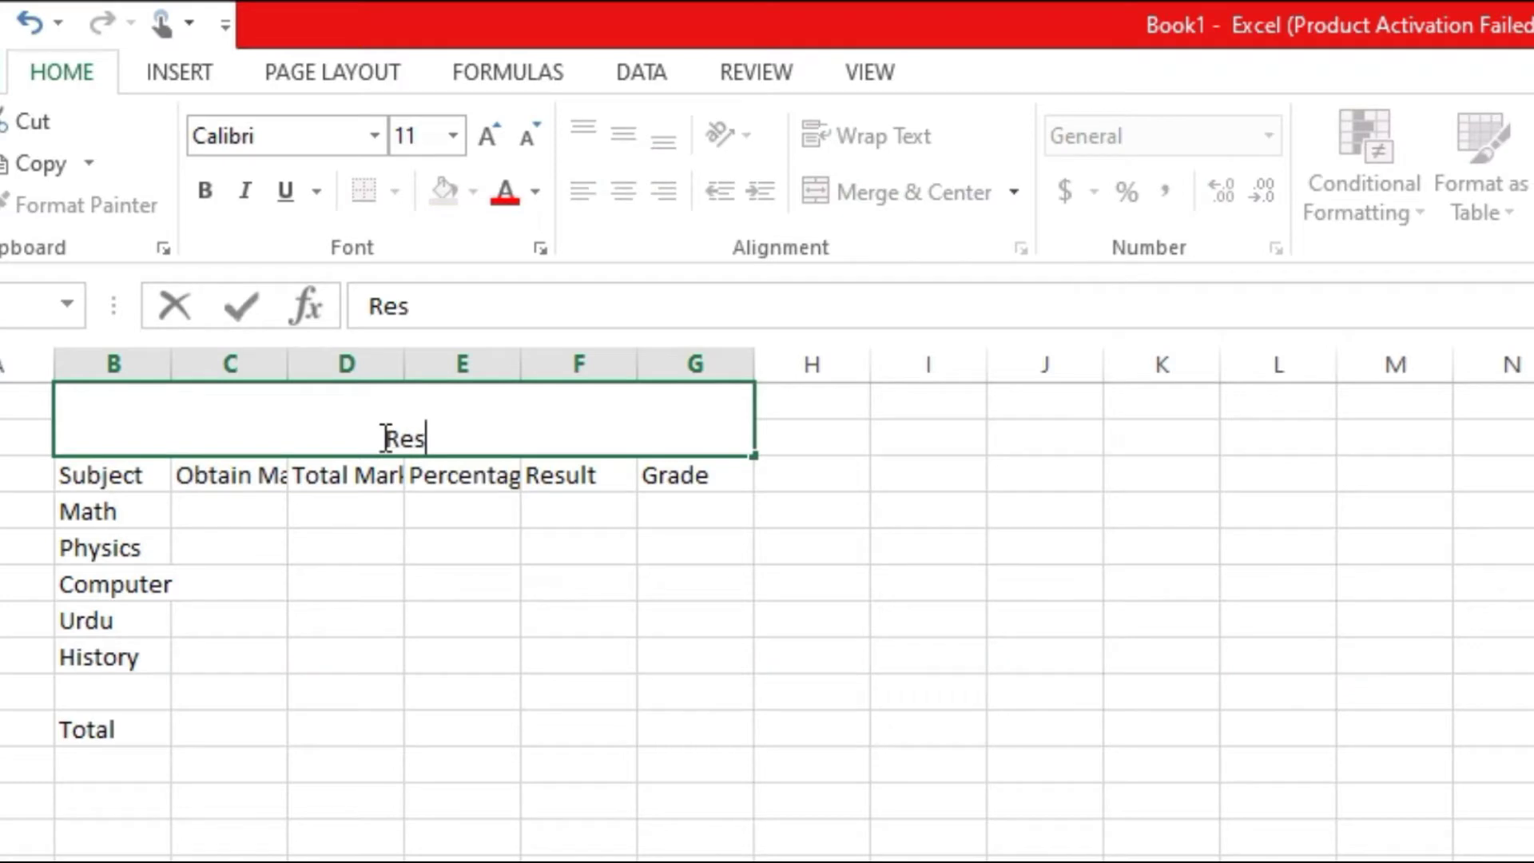
text(ult Card)
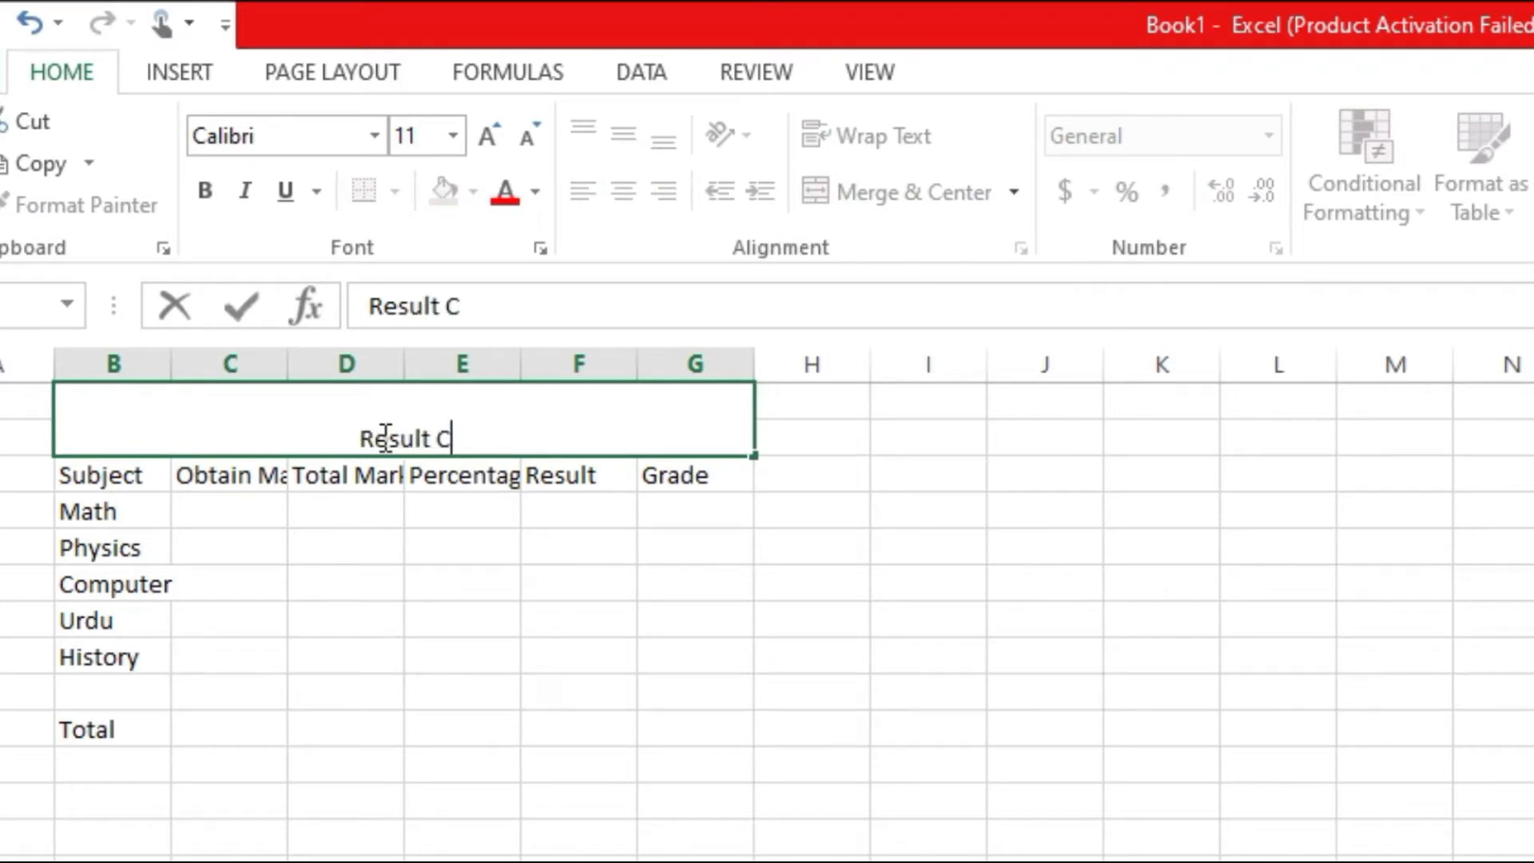
click(623, 560)
Format the Result Card title with middle vertical alignment, a yellow fill and font size 20
click(603, 418)
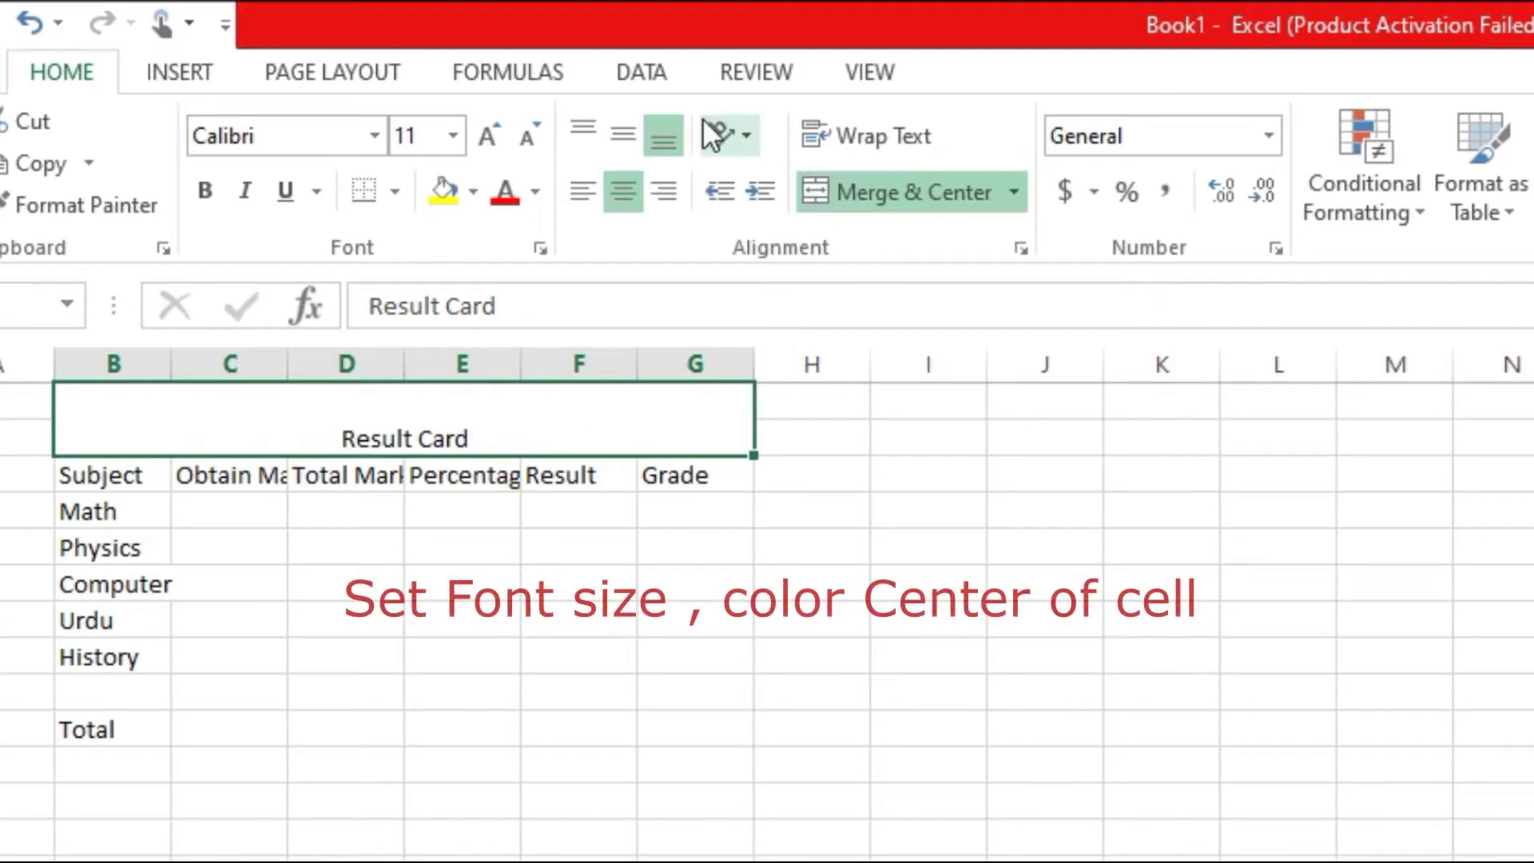
click(619, 141)
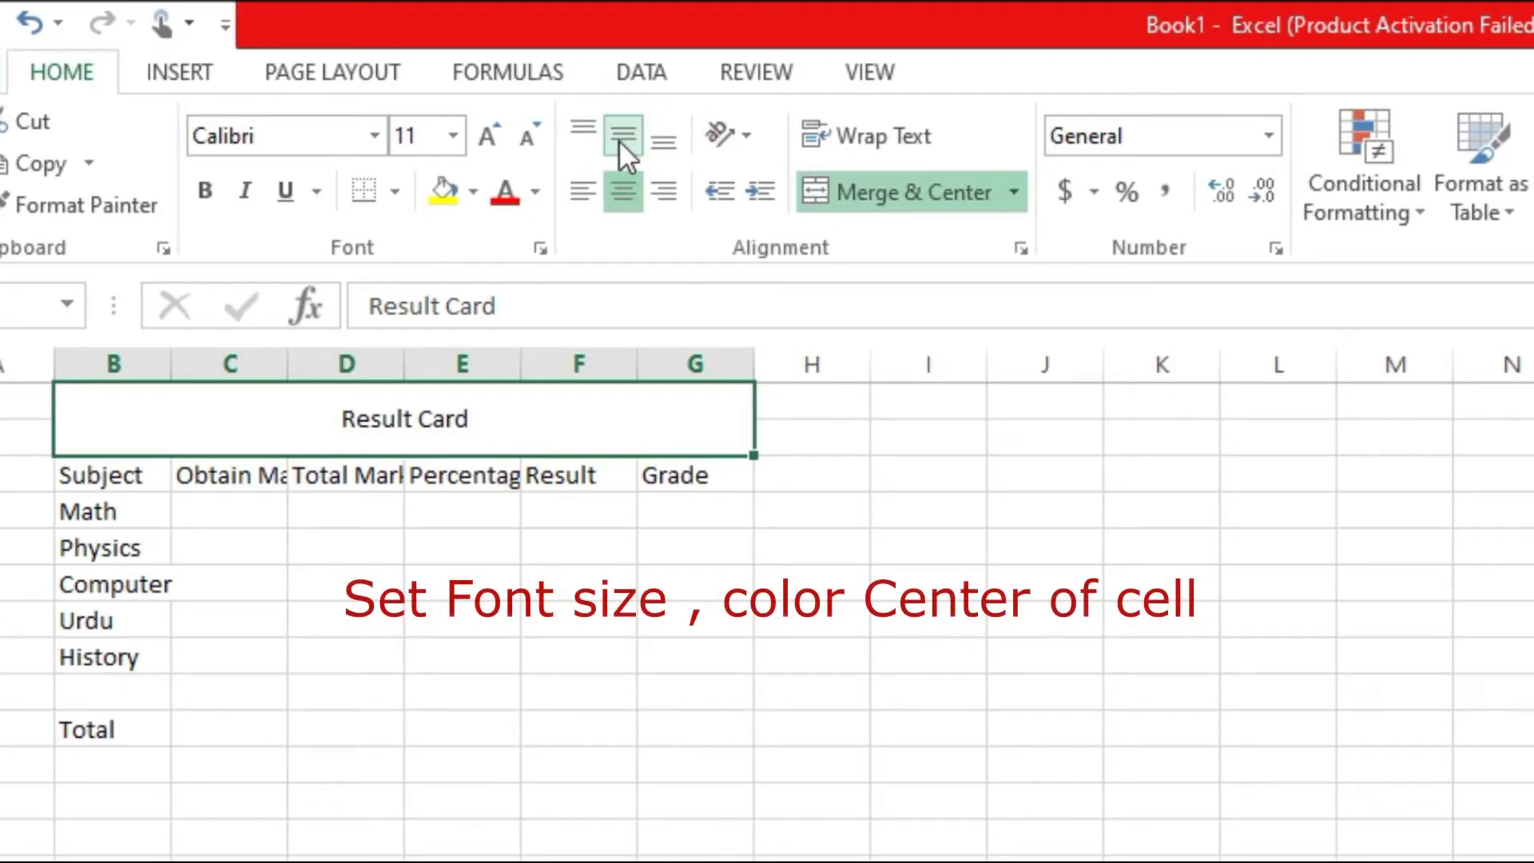
click(441, 188)
click(491, 137)
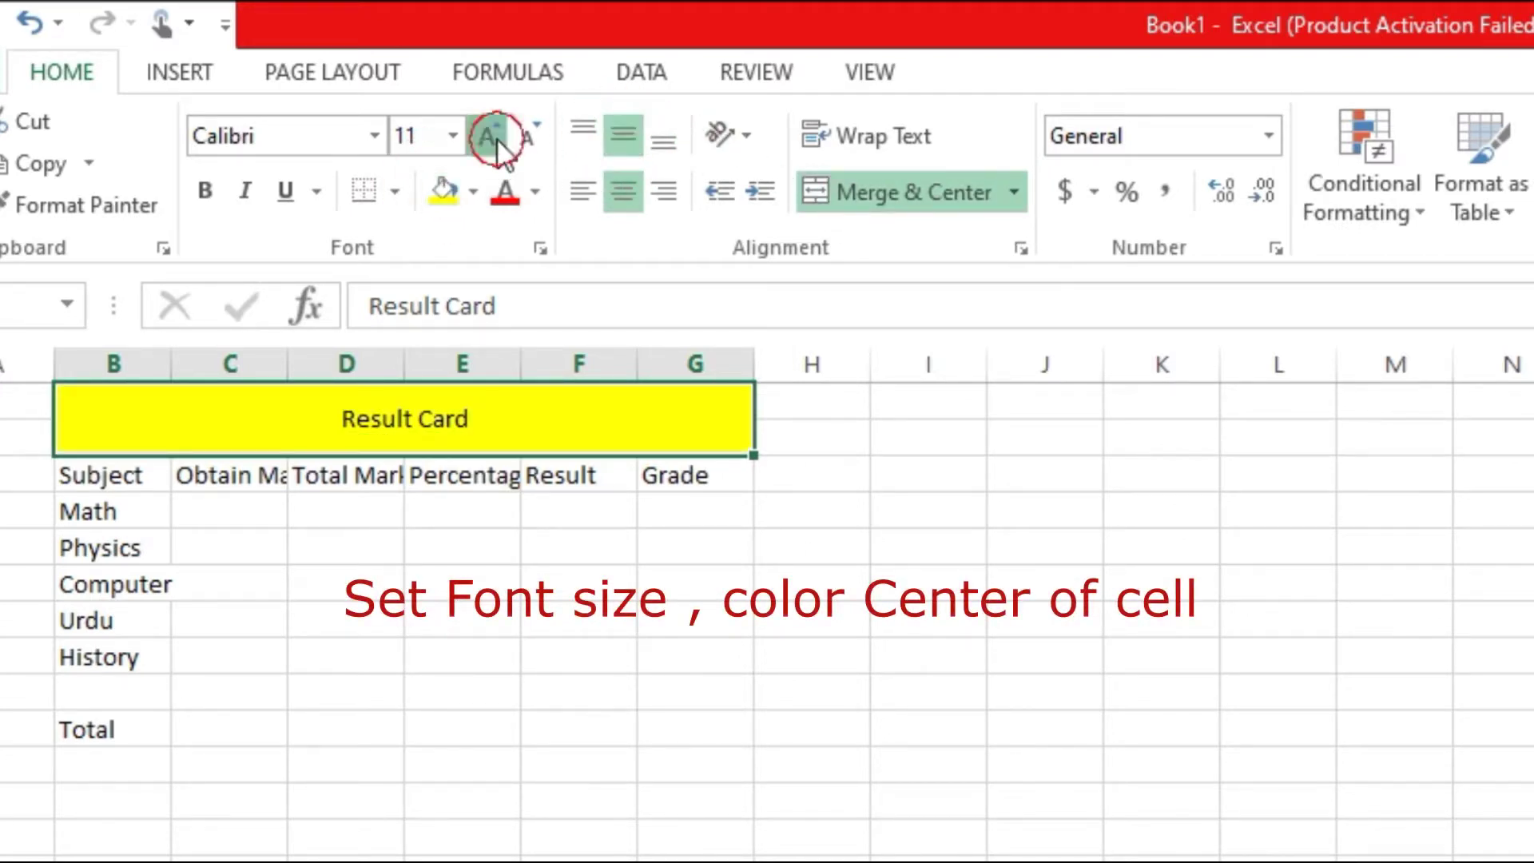
click(491, 138)
click(496, 137)
click(496, 138)
click(496, 137)
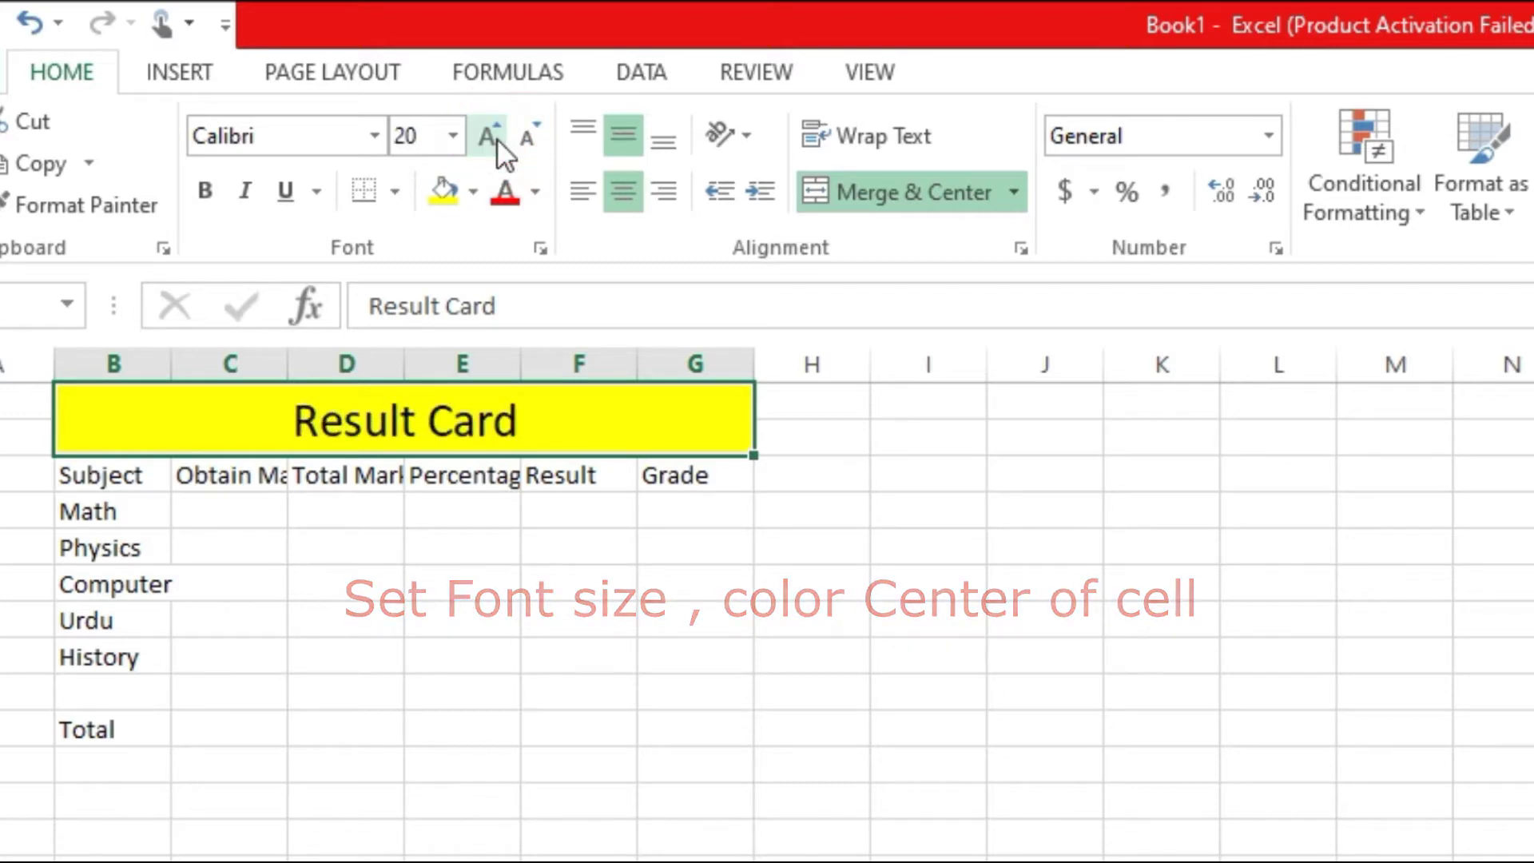
Autofit the widths of columns B to G to their text
click(502, 669)
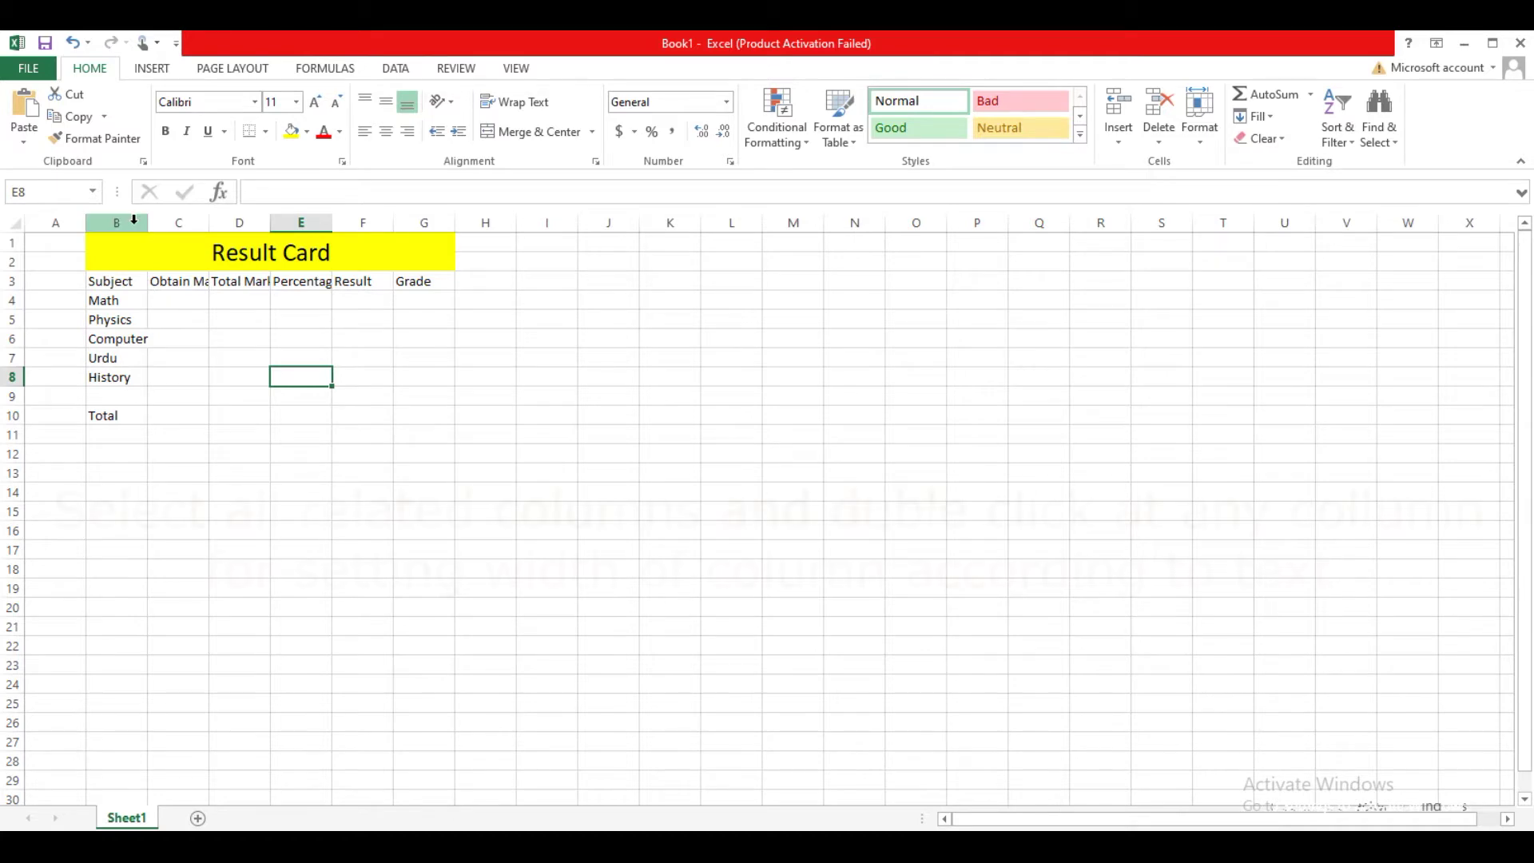
drag(117, 223, 436, 212)
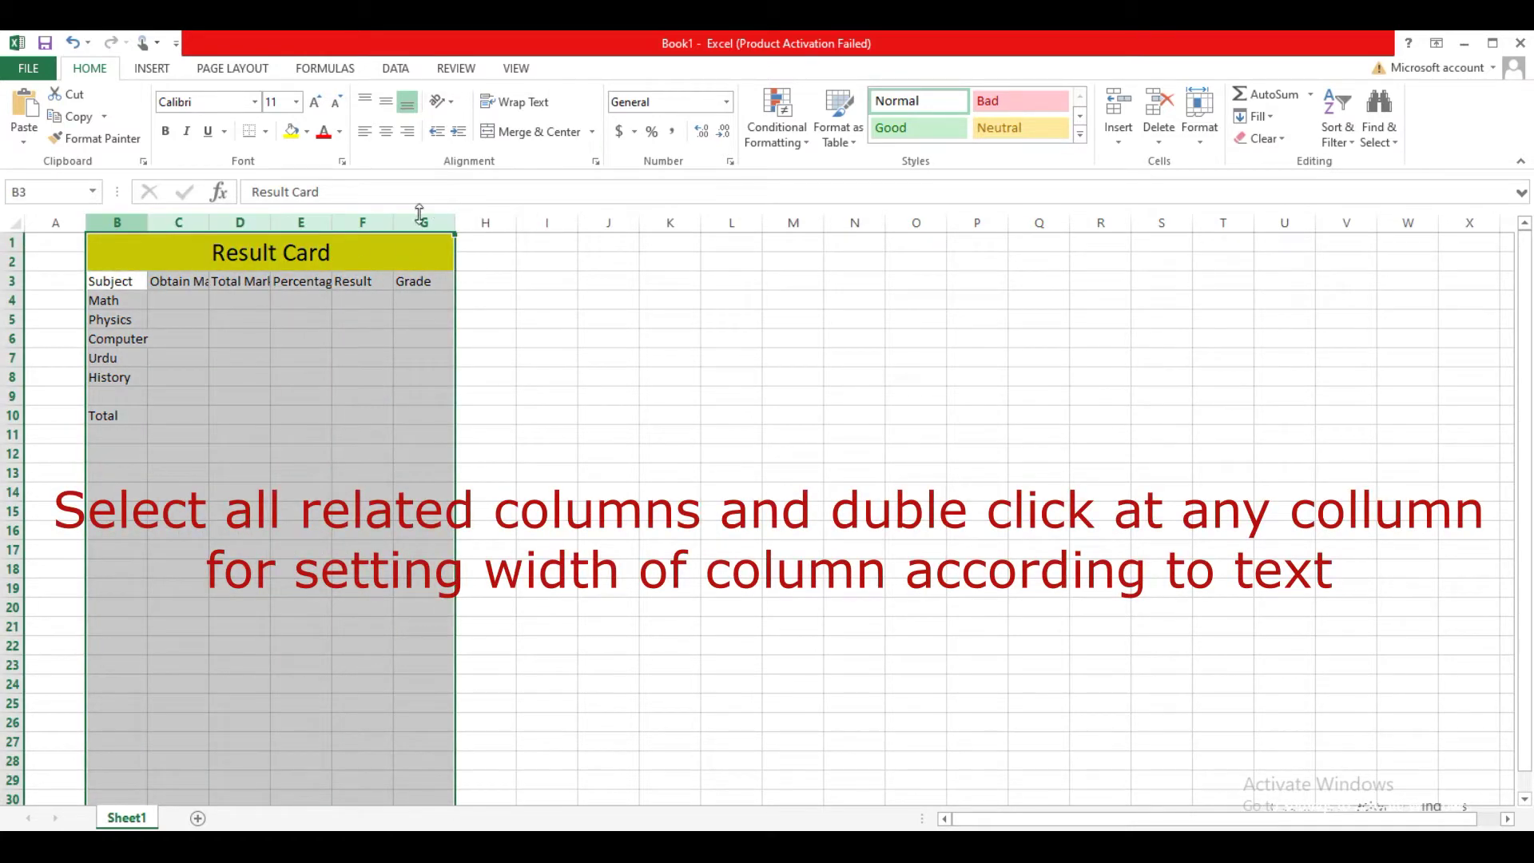
double_click(267, 227)
Apply all borders to the whole result card, from the title down to the Total row (B1:G10)
drag(112, 281, 465, 424)
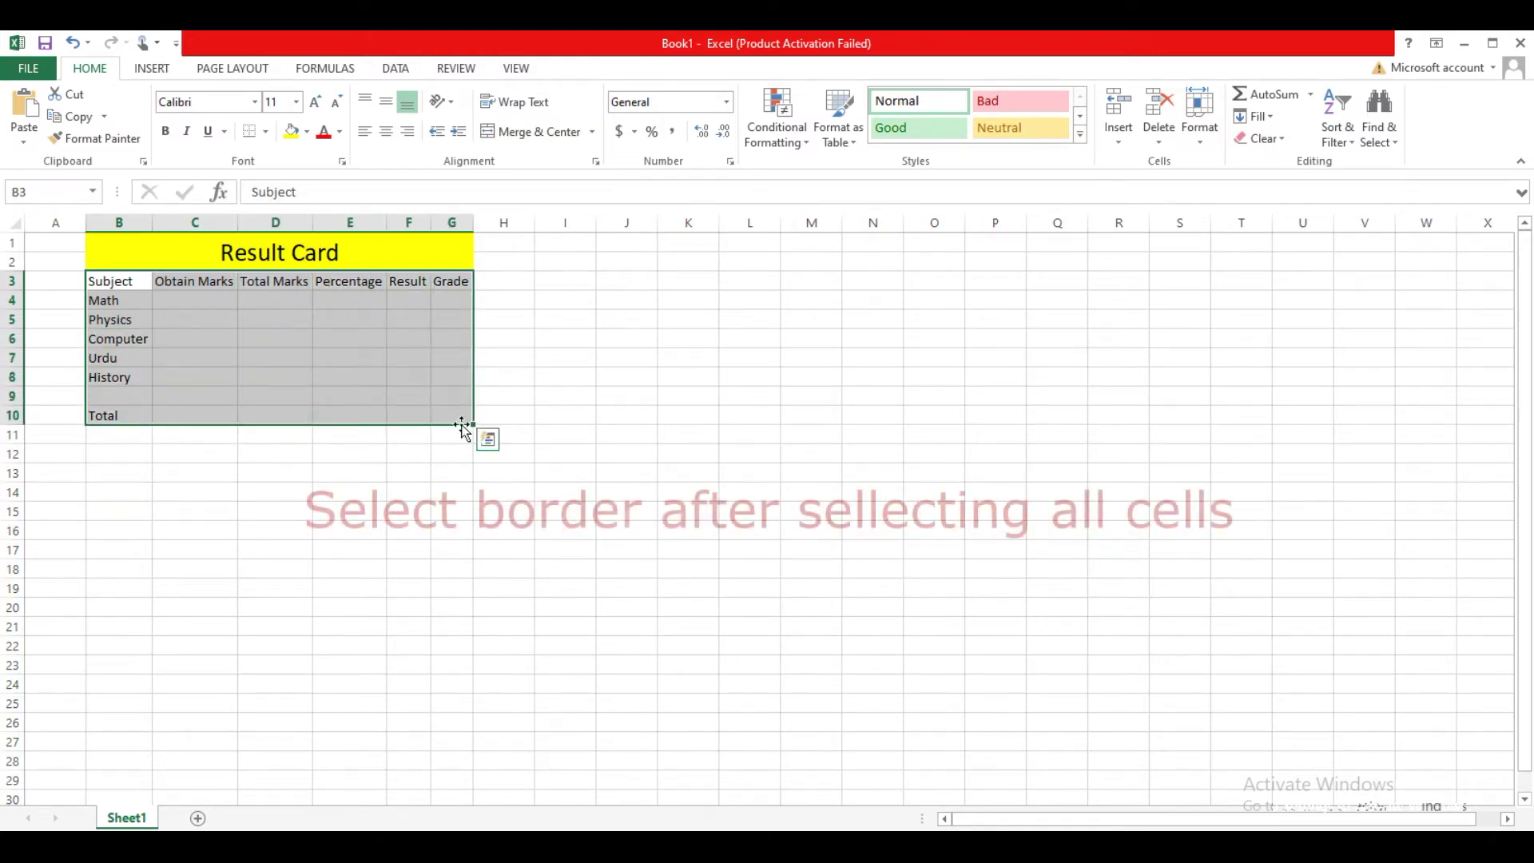
click(152, 254)
drag(228, 286, 329, 410)
click(267, 133)
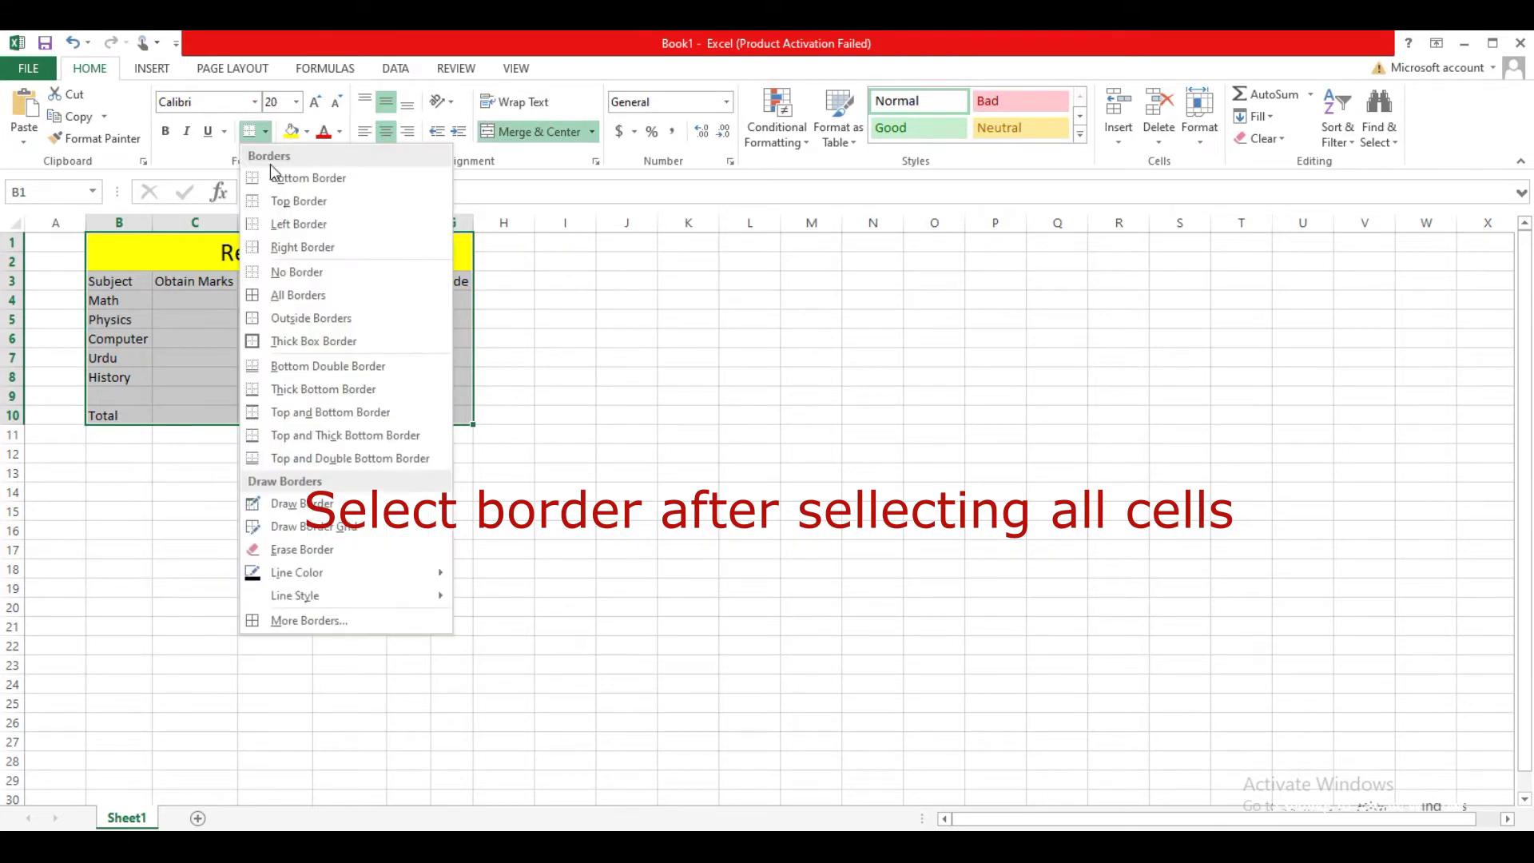
click(310, 340)
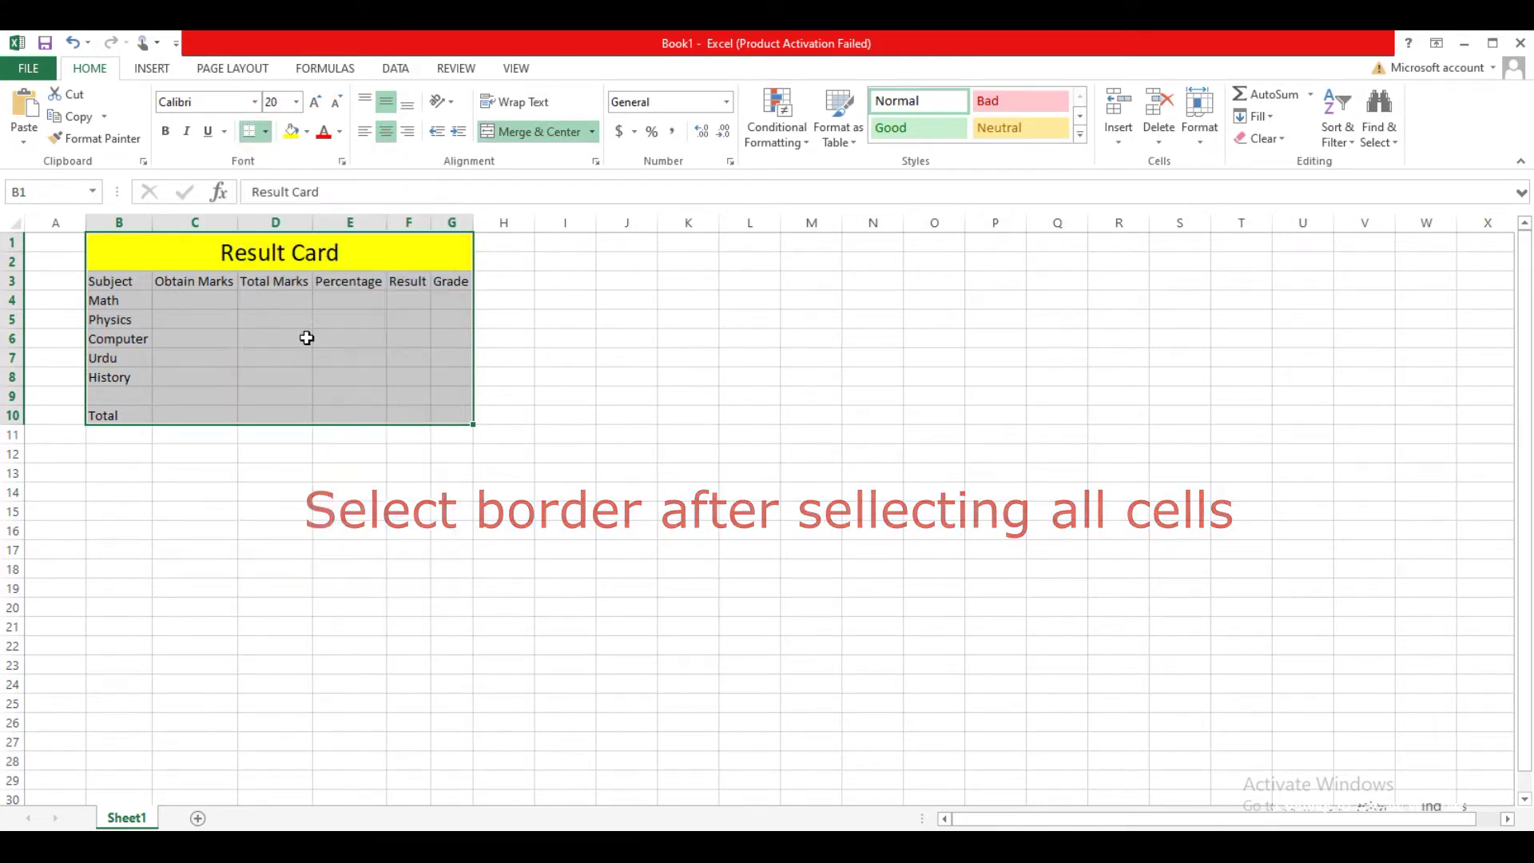
click(266, 131)
click(291, 290)
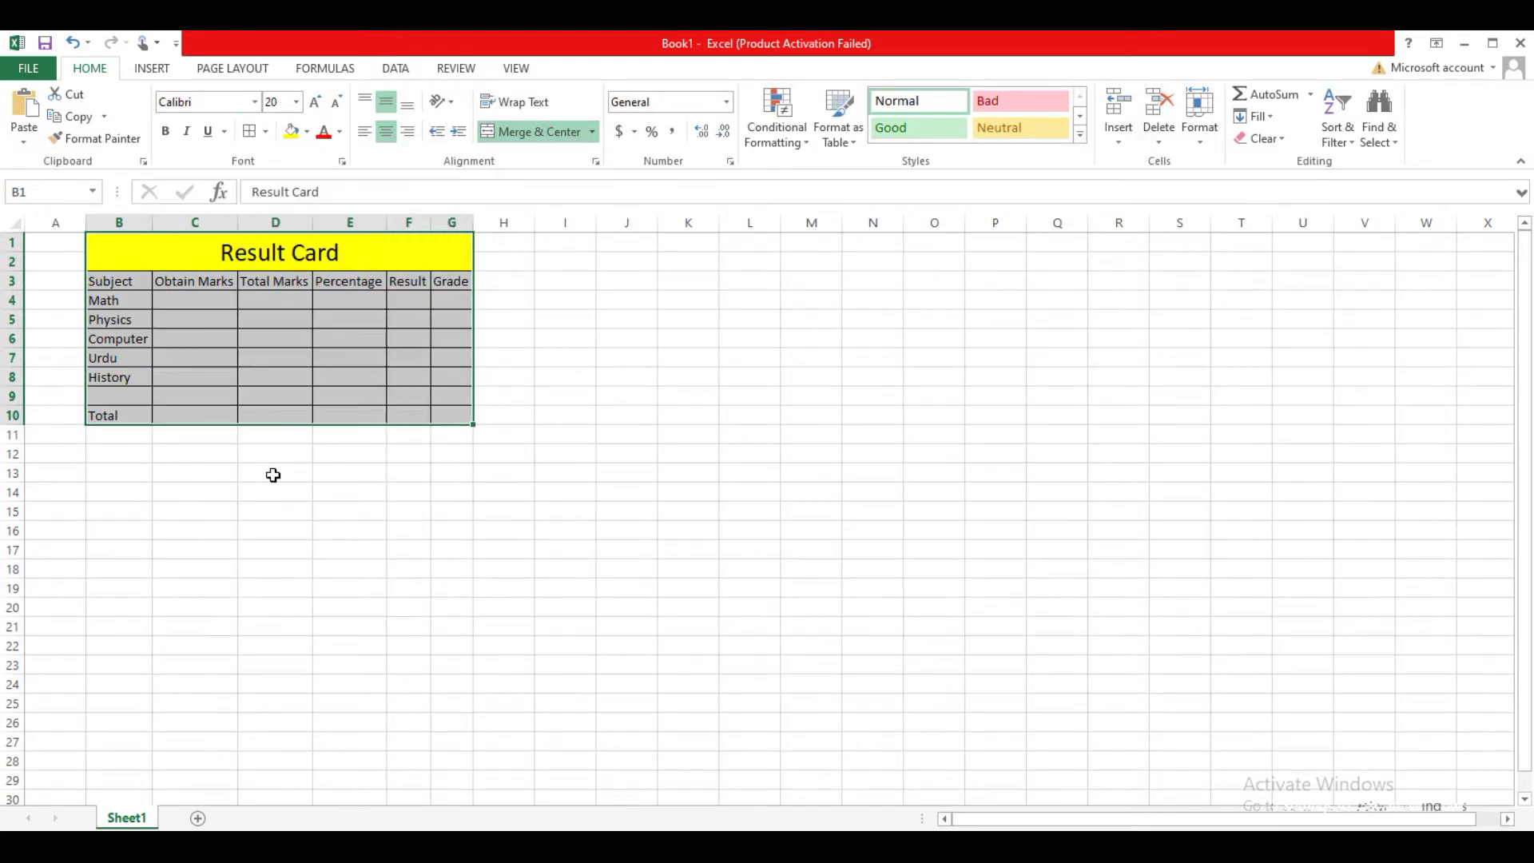
Enter the obtained marks 56, 87, 56, 77 and 94 for Math, Physics, Computer, Urdu and History
click(220, 301)
text(56)
key(Return)
text(87)
key(Return)
text(56)
key(Return)
text(77 94)
Enter the total marks 100, 100, 75, 150 and 100 for the five subjects in column D
click(251, 302)
text(100)
key(Return)
text(100)
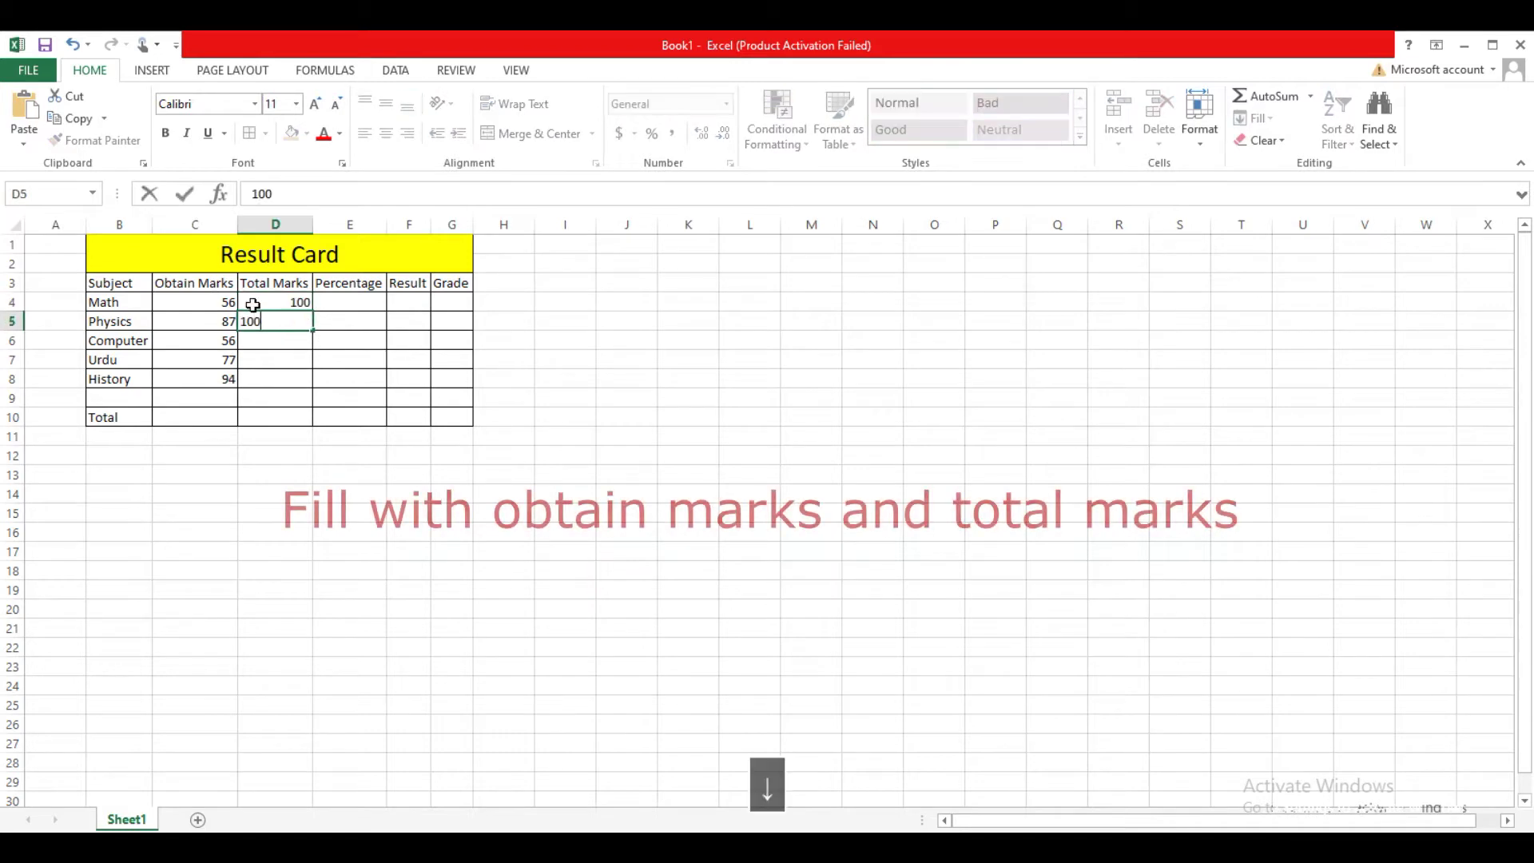
key(Return)
text(75)
key(Return)
text(150)
key(Return)
text(100)
click(296, 437)
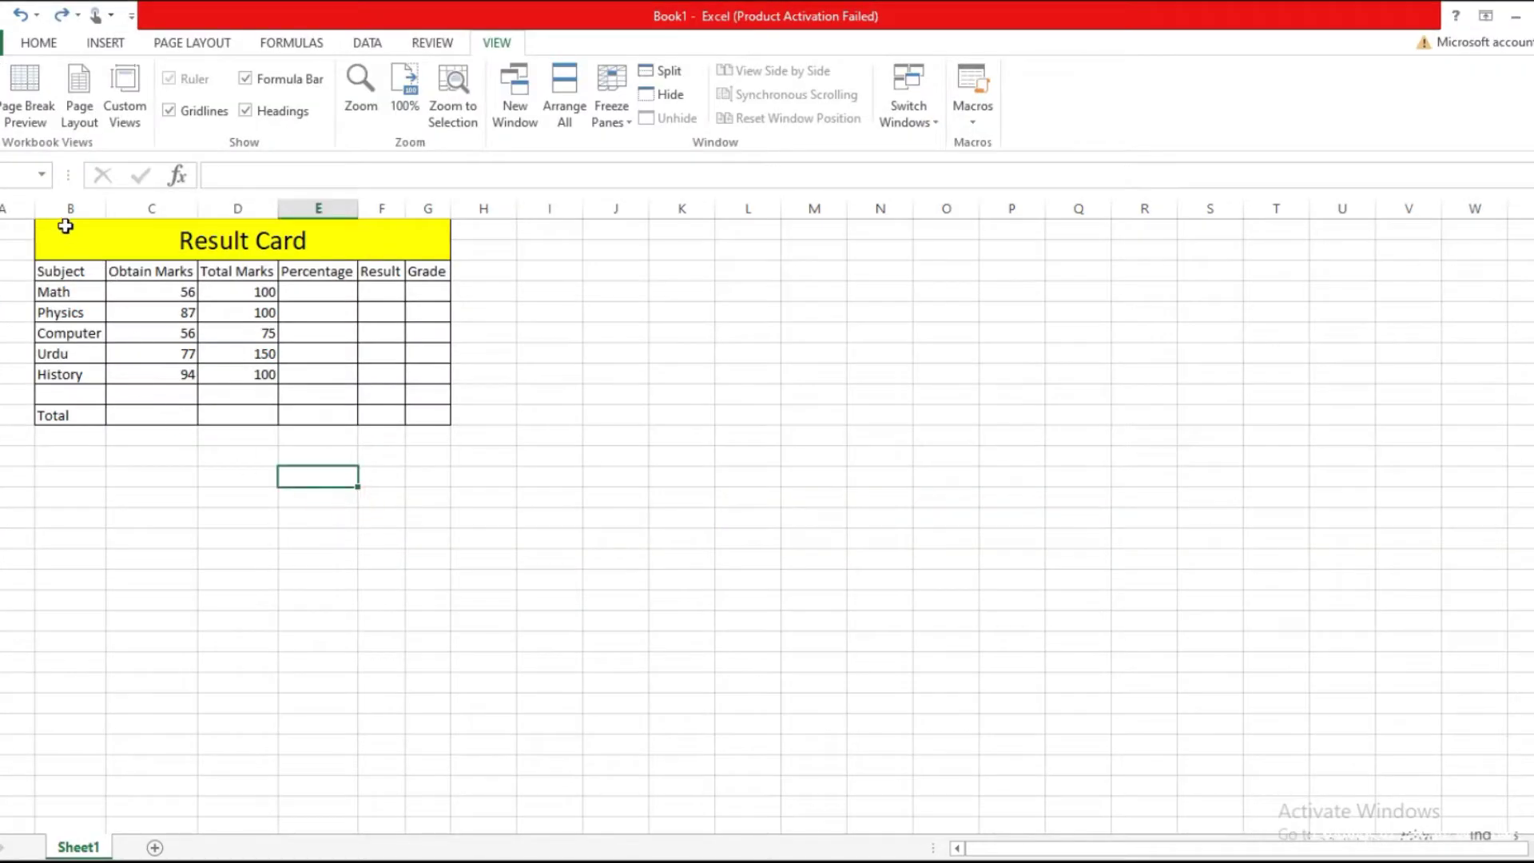
Zoom the sheet to the result card range B1:G10
mouse_move(64, 224)
mouse_down()
mouse_move(325, 349)
mouse_move(377, 415)
mouse_up()
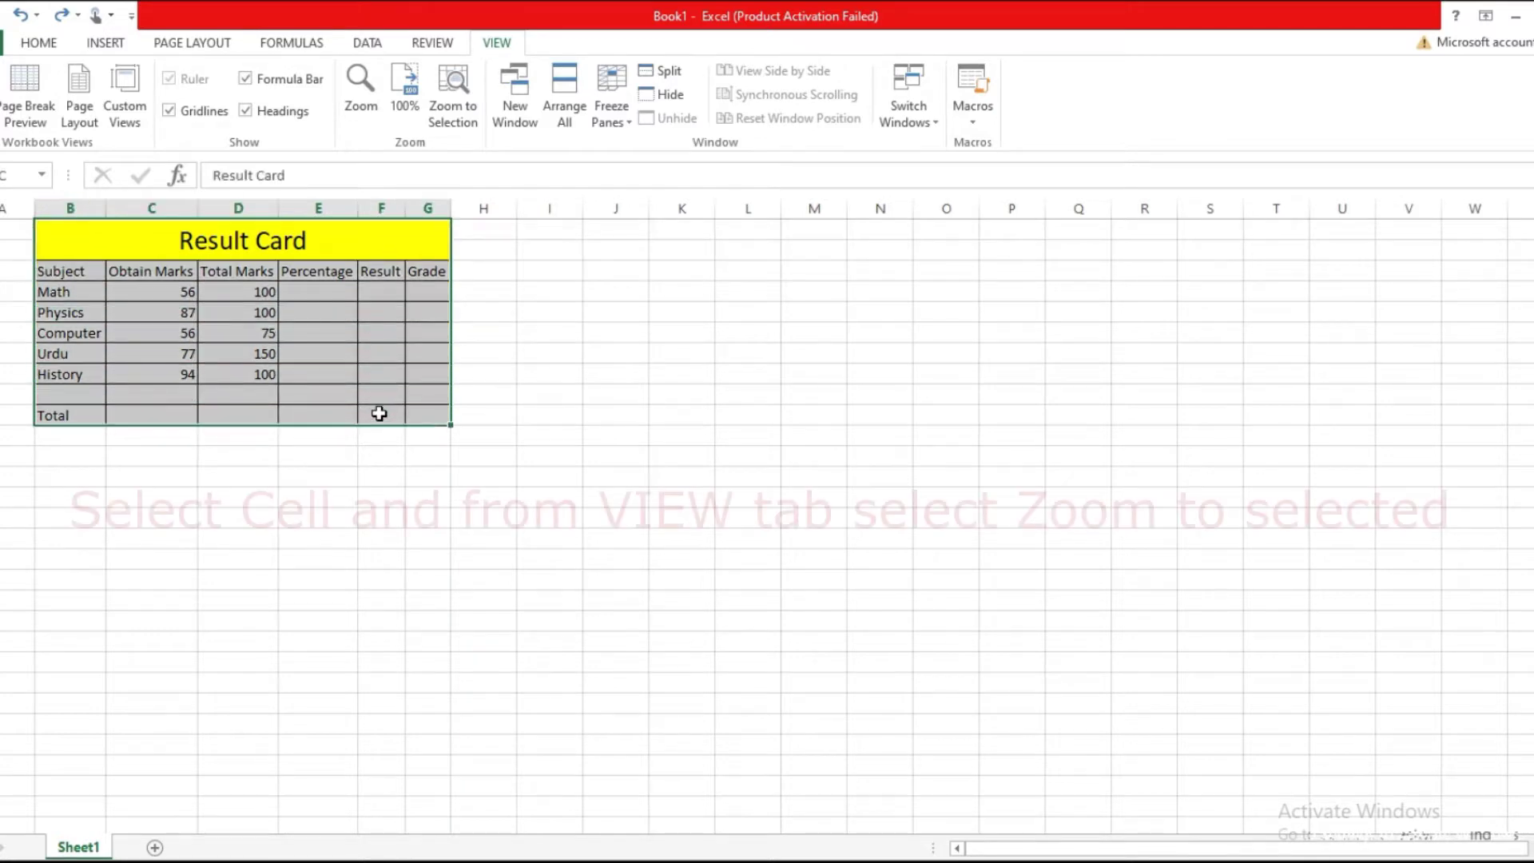
click(457, 49)
click(497, 43)
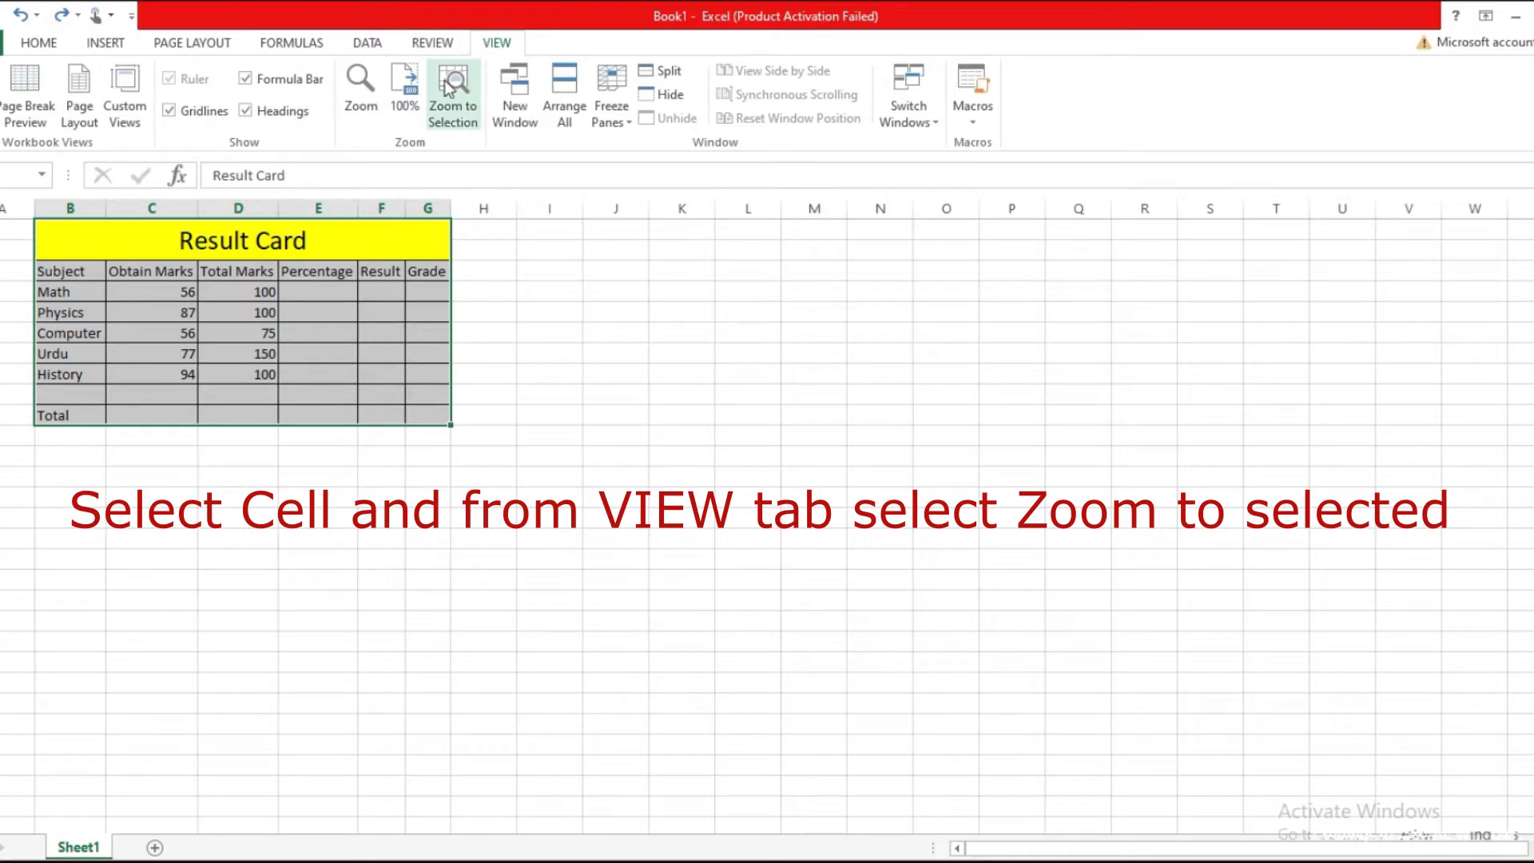
click(461, 112)
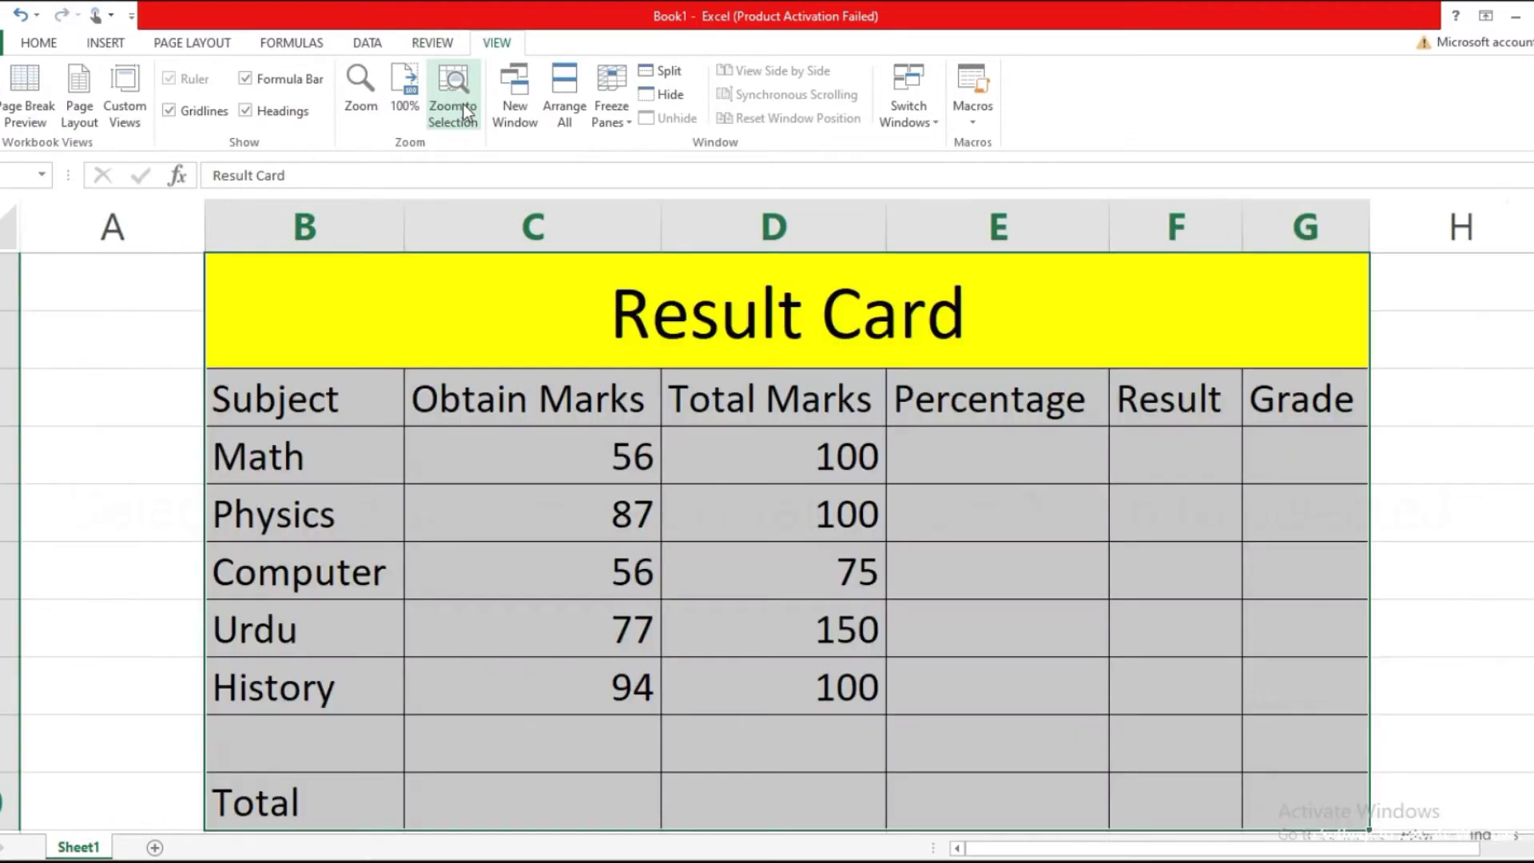
click(1418, 547)
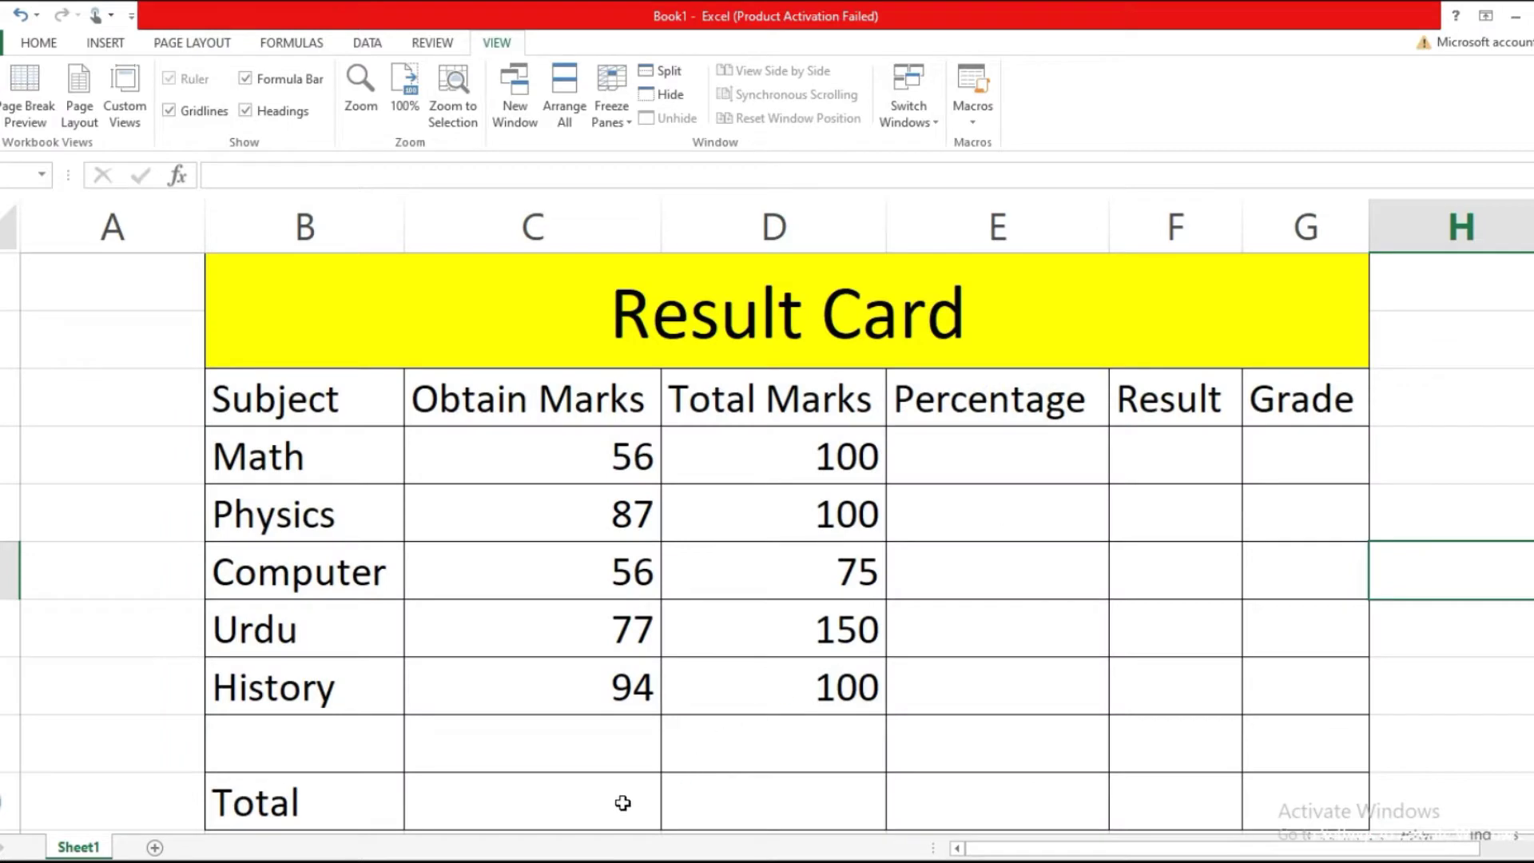
Sum the obtained marks C4:C8 in the Total row with the SUM function
click(598, 811)
text(=s)
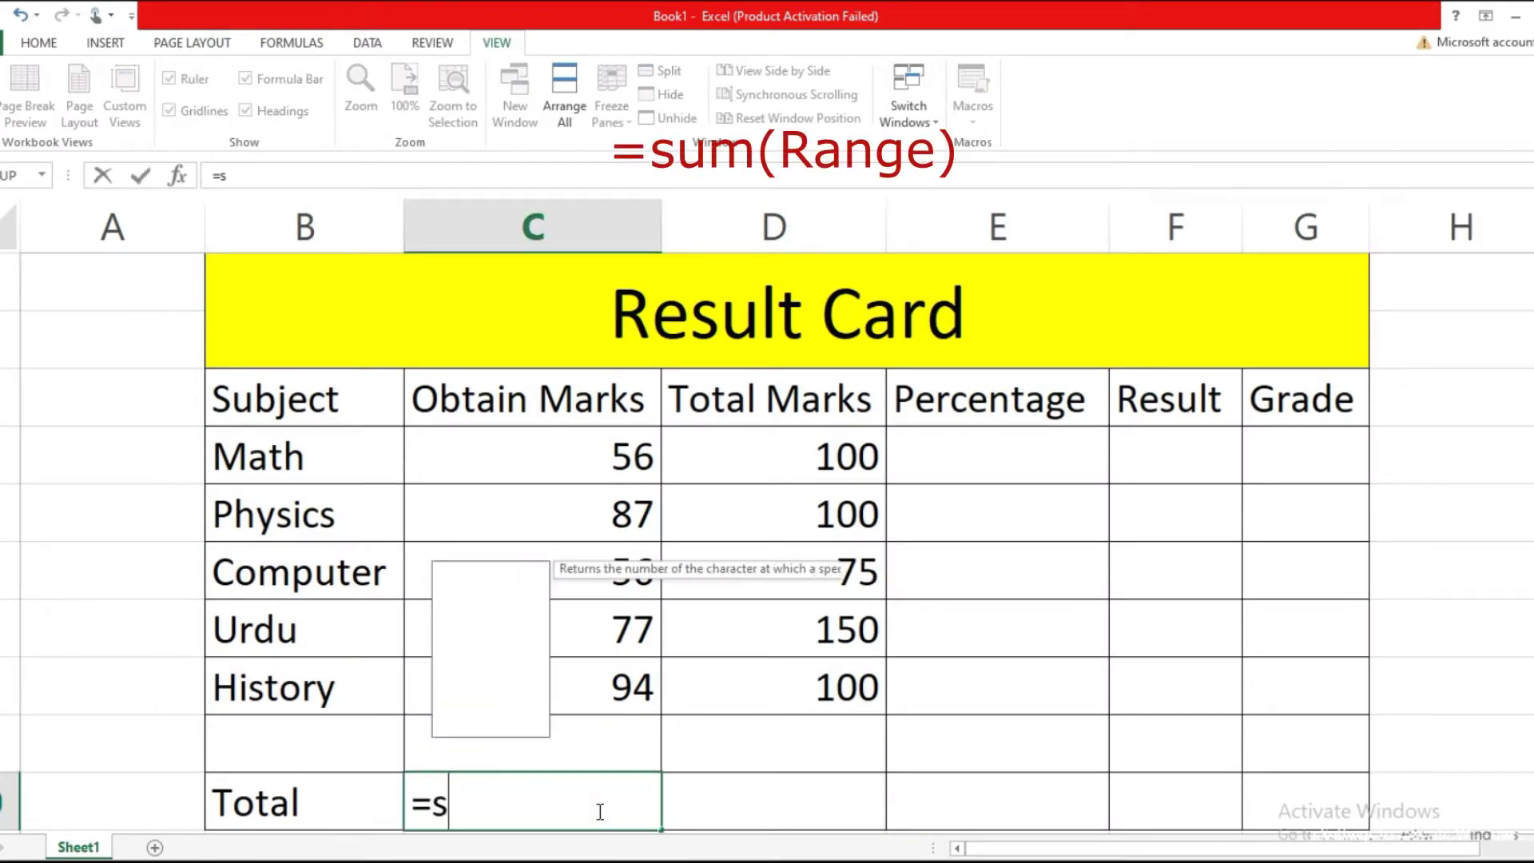
text(um()
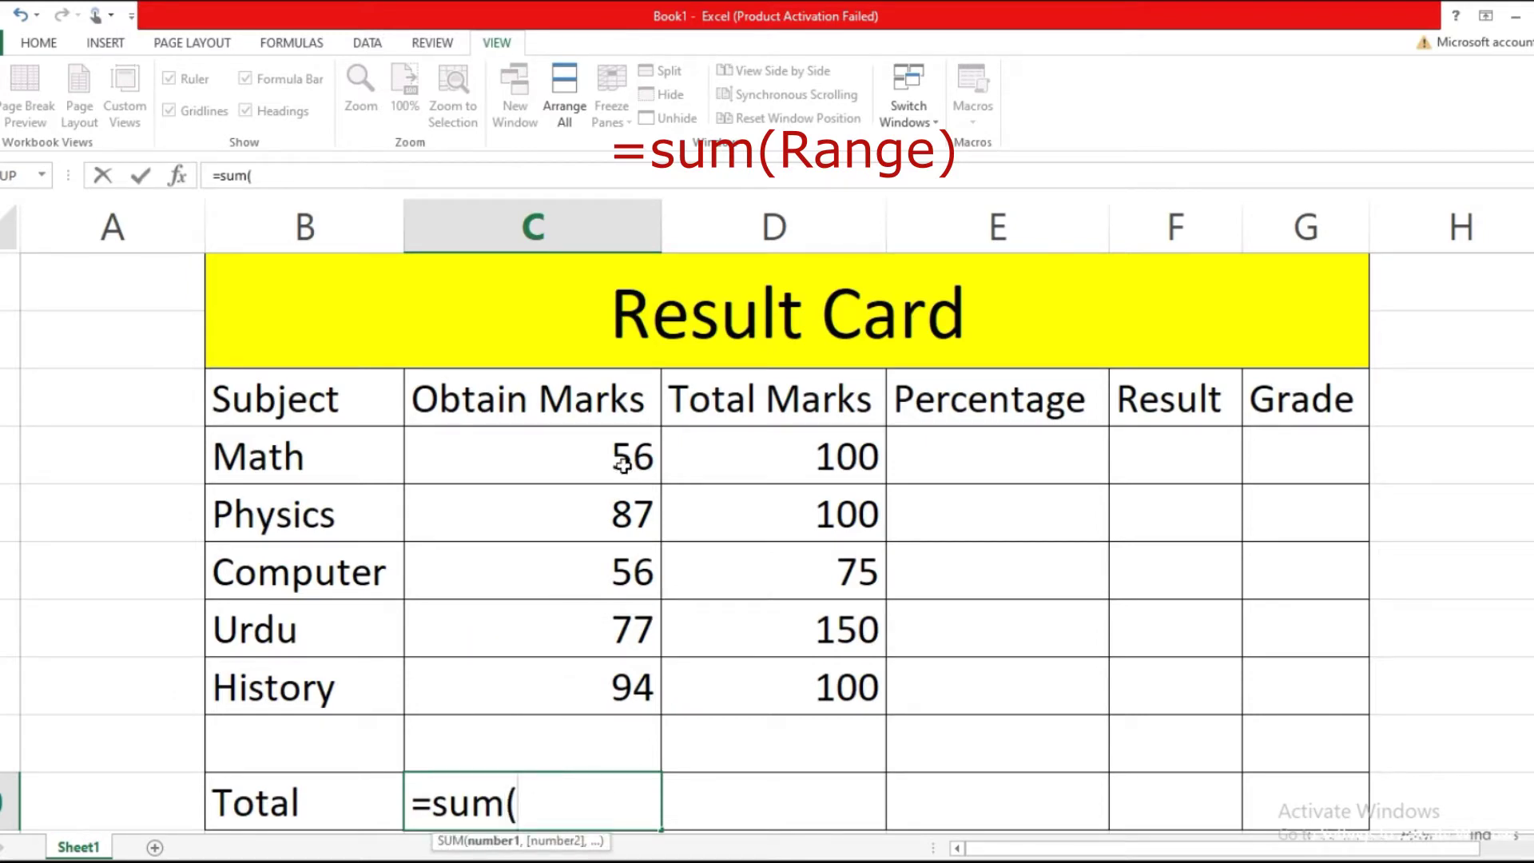
drag(617, 454, 609, 676)
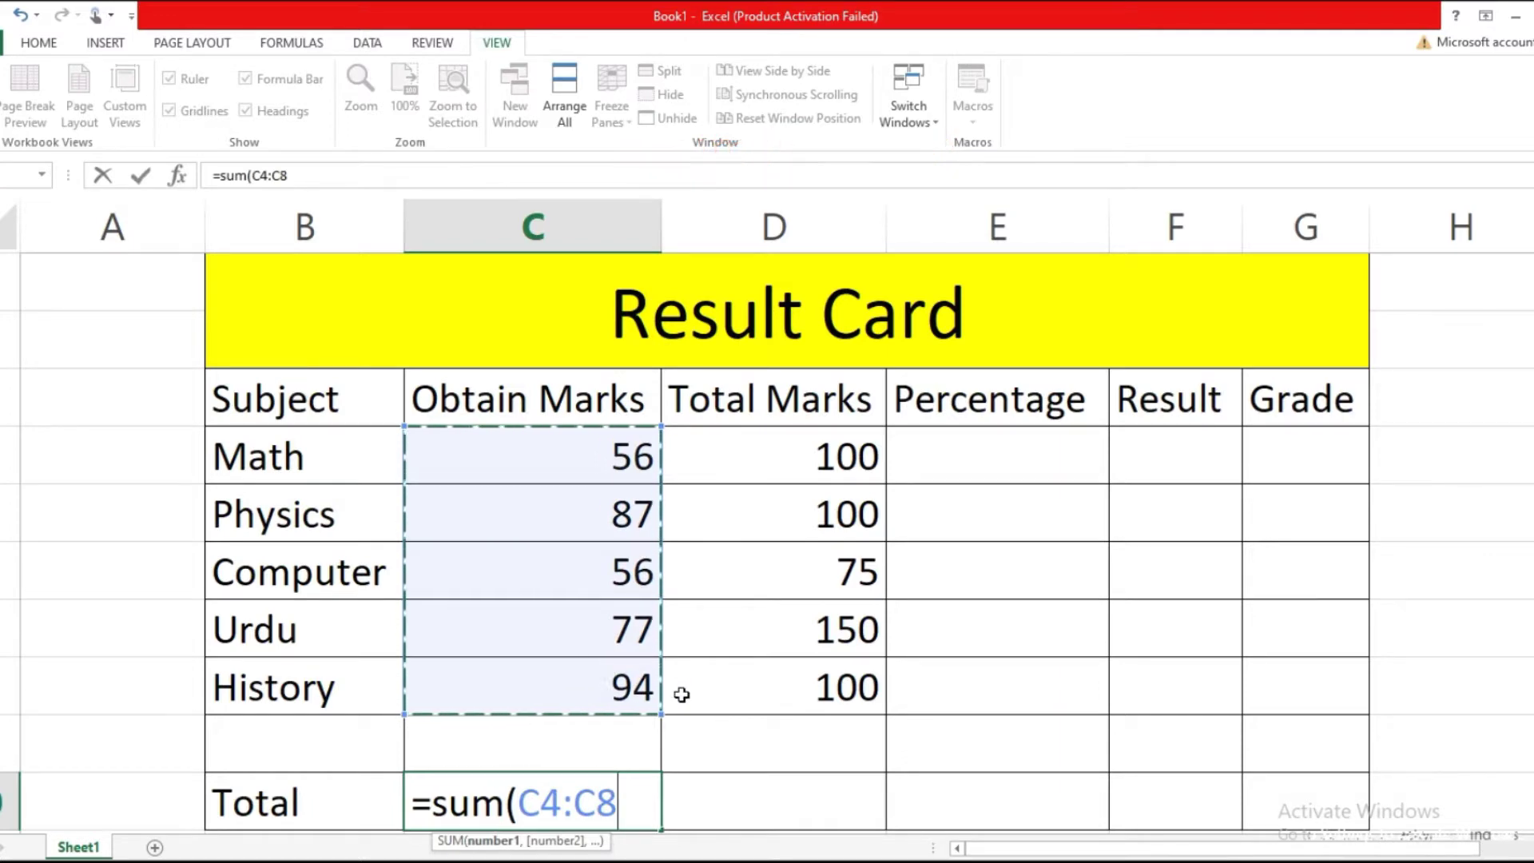
key(Return)
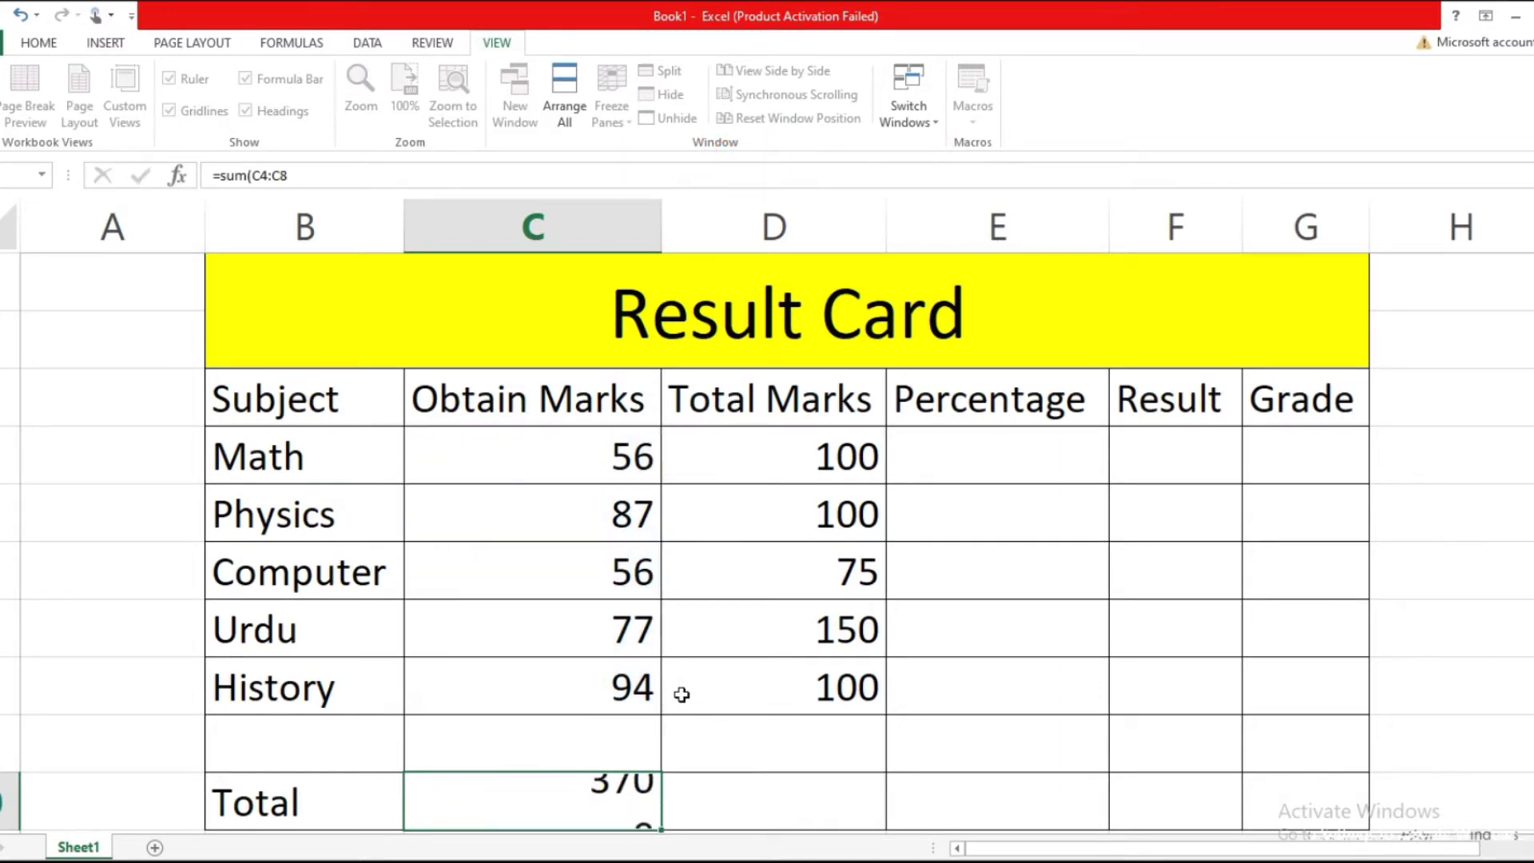
Sum the total marks D4:D8 in the Total row with the SUM function
click(741, 742)
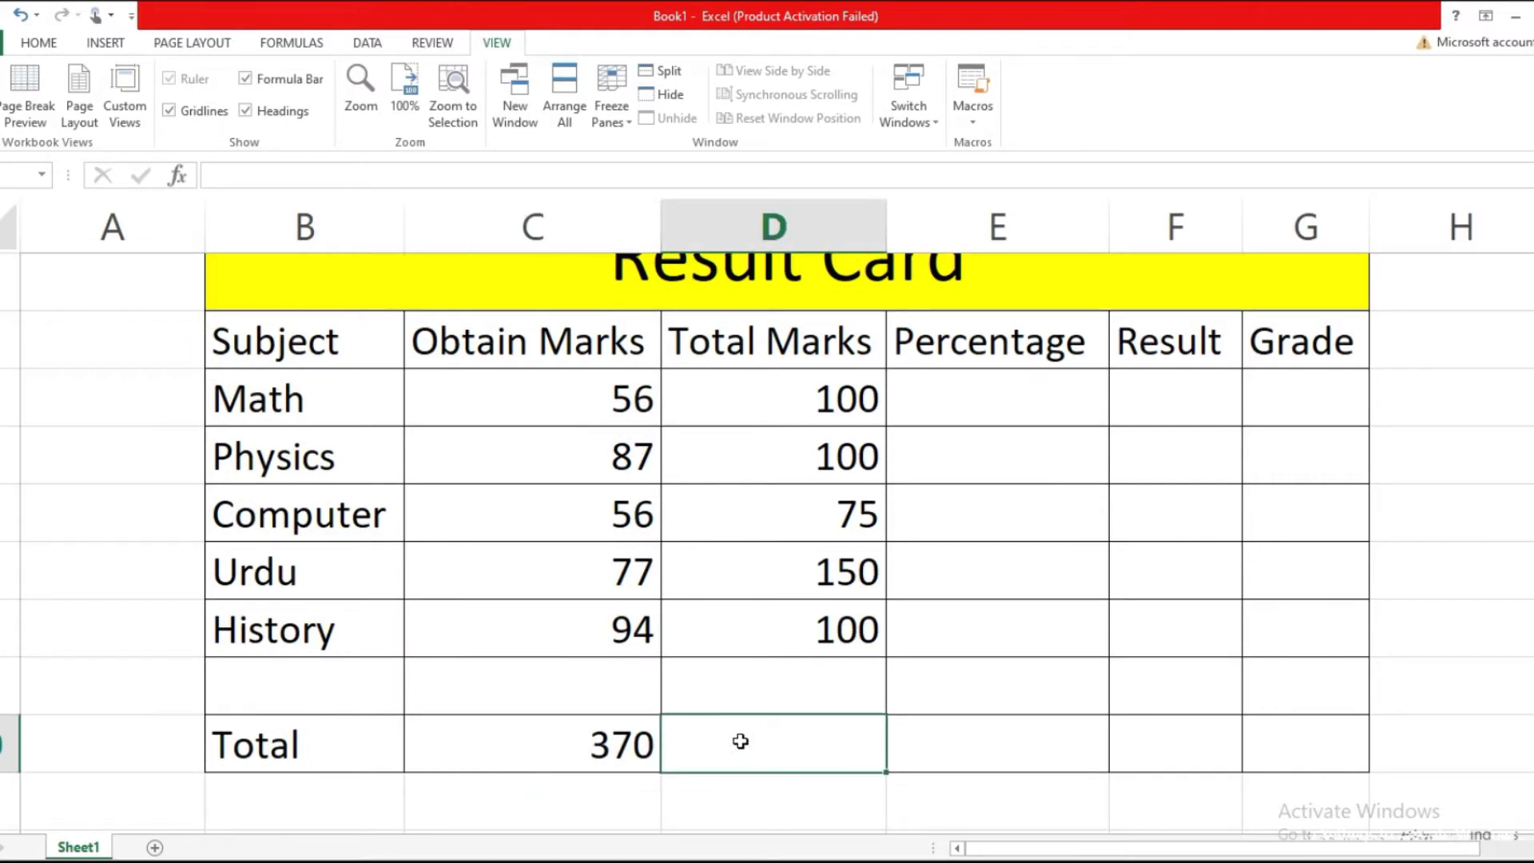
text(=sum)
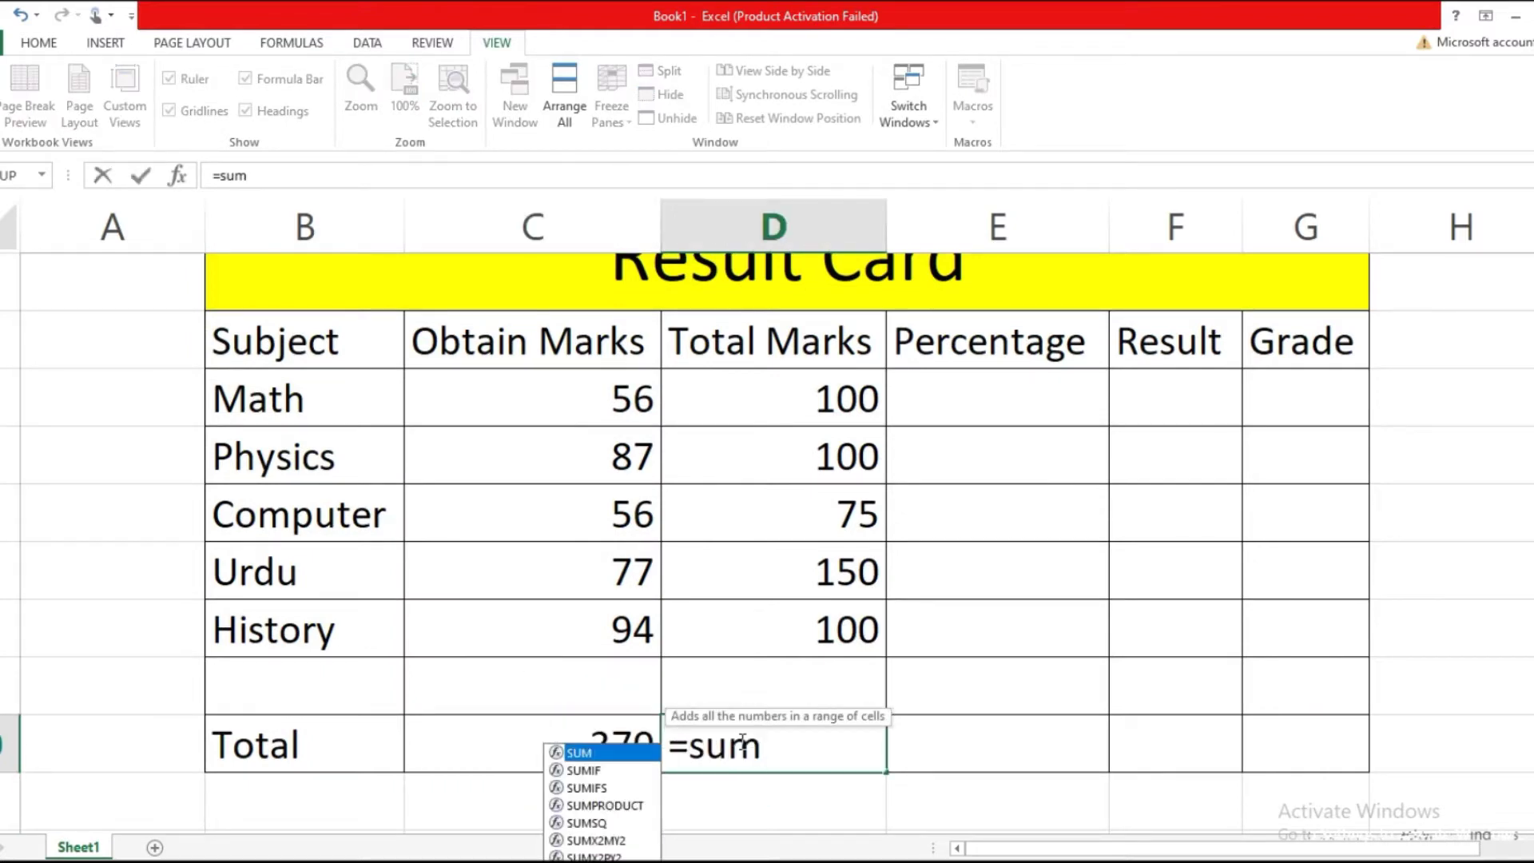
text(()
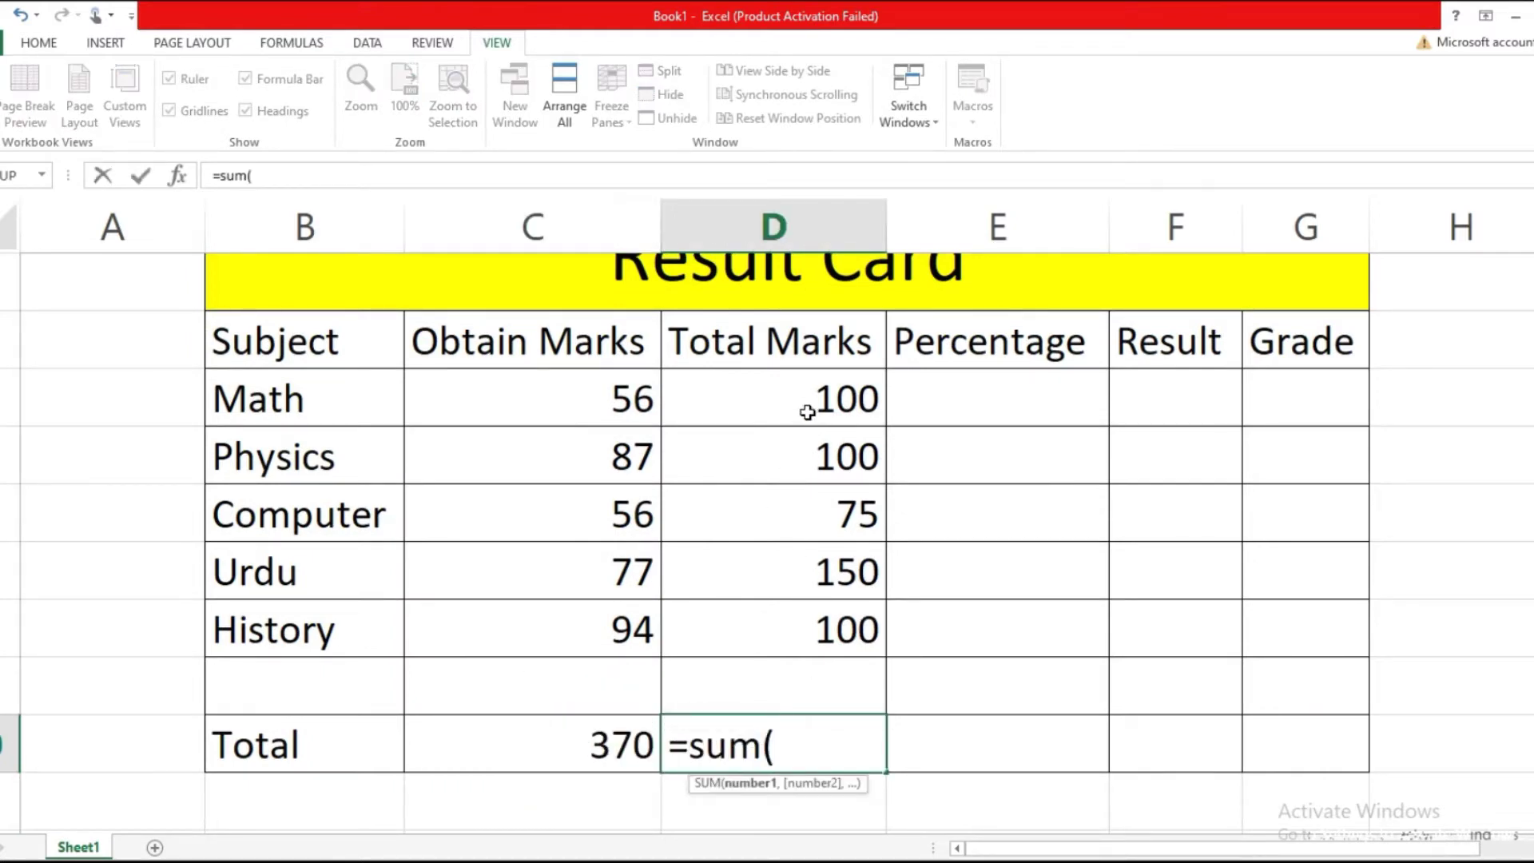
drag(805, 408, 800, 613)
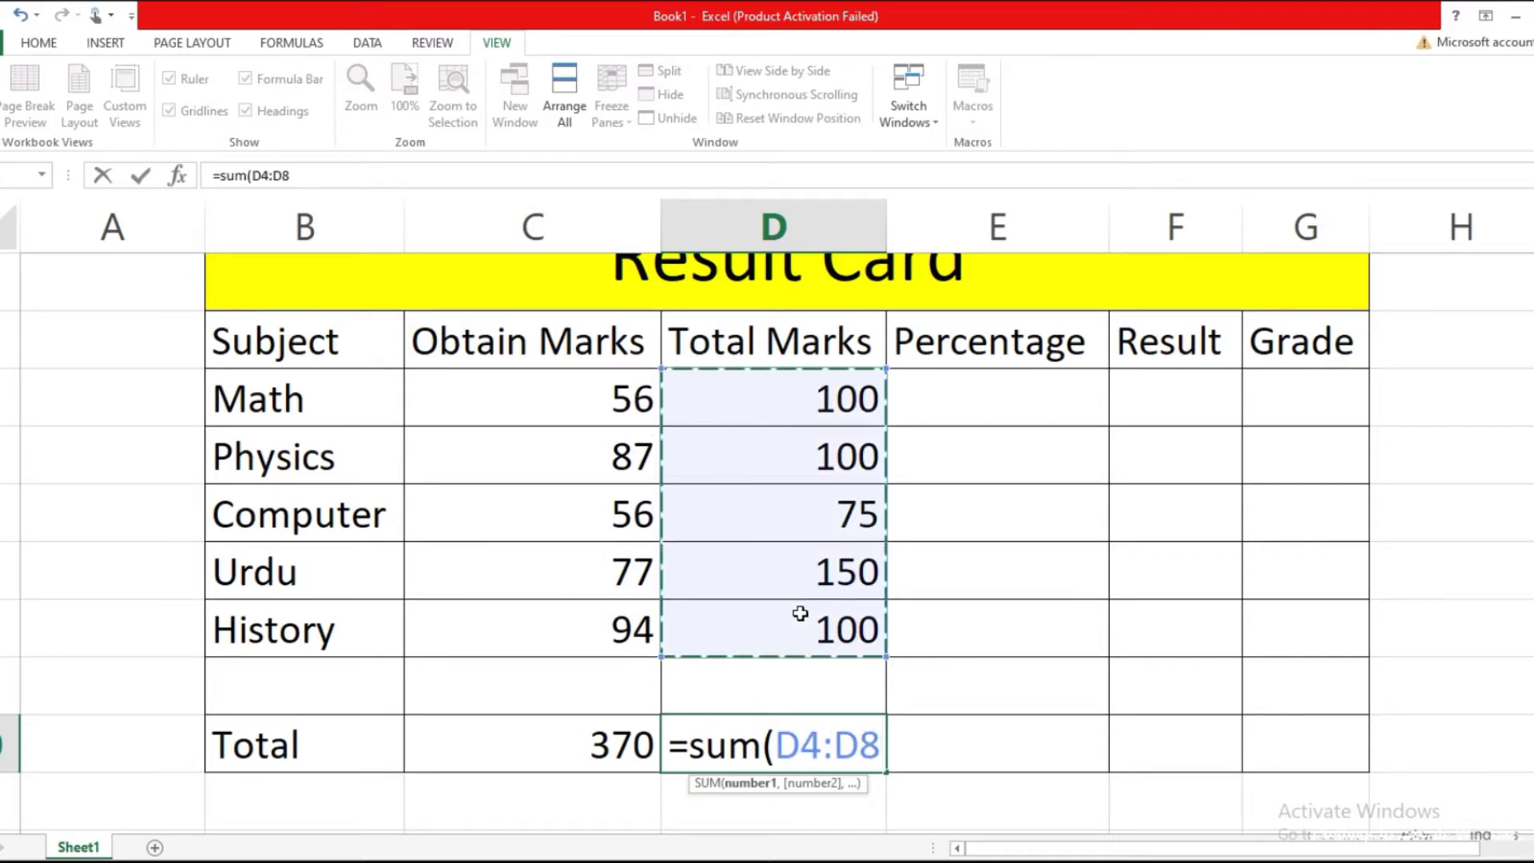
key(Return)
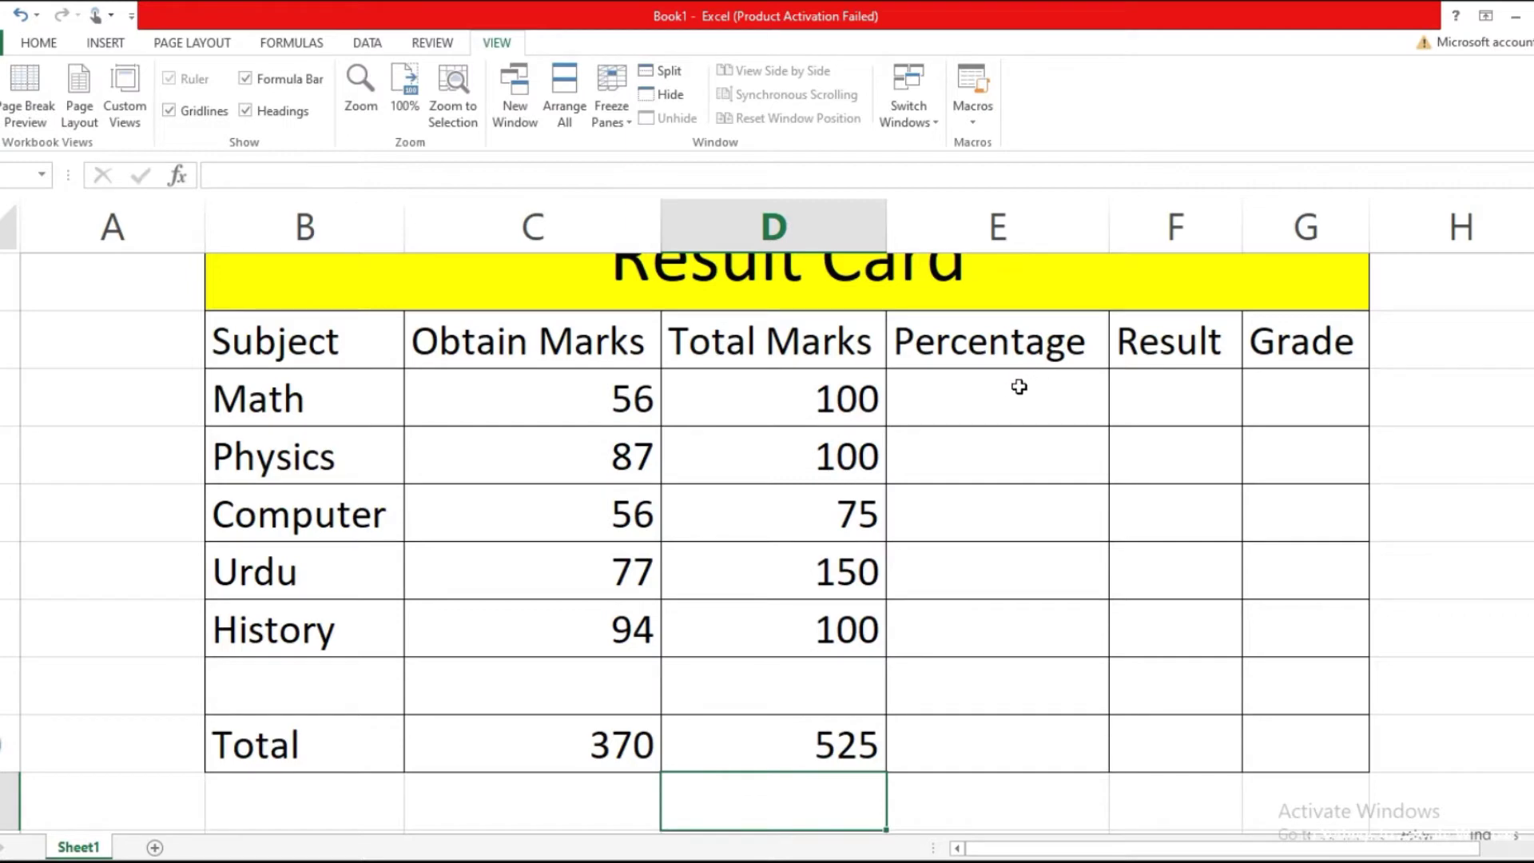
Calculate the Math percentage in E4 as =C4/D4*100 and fill the formula down through the History row
click(1015, 391)
text(=)
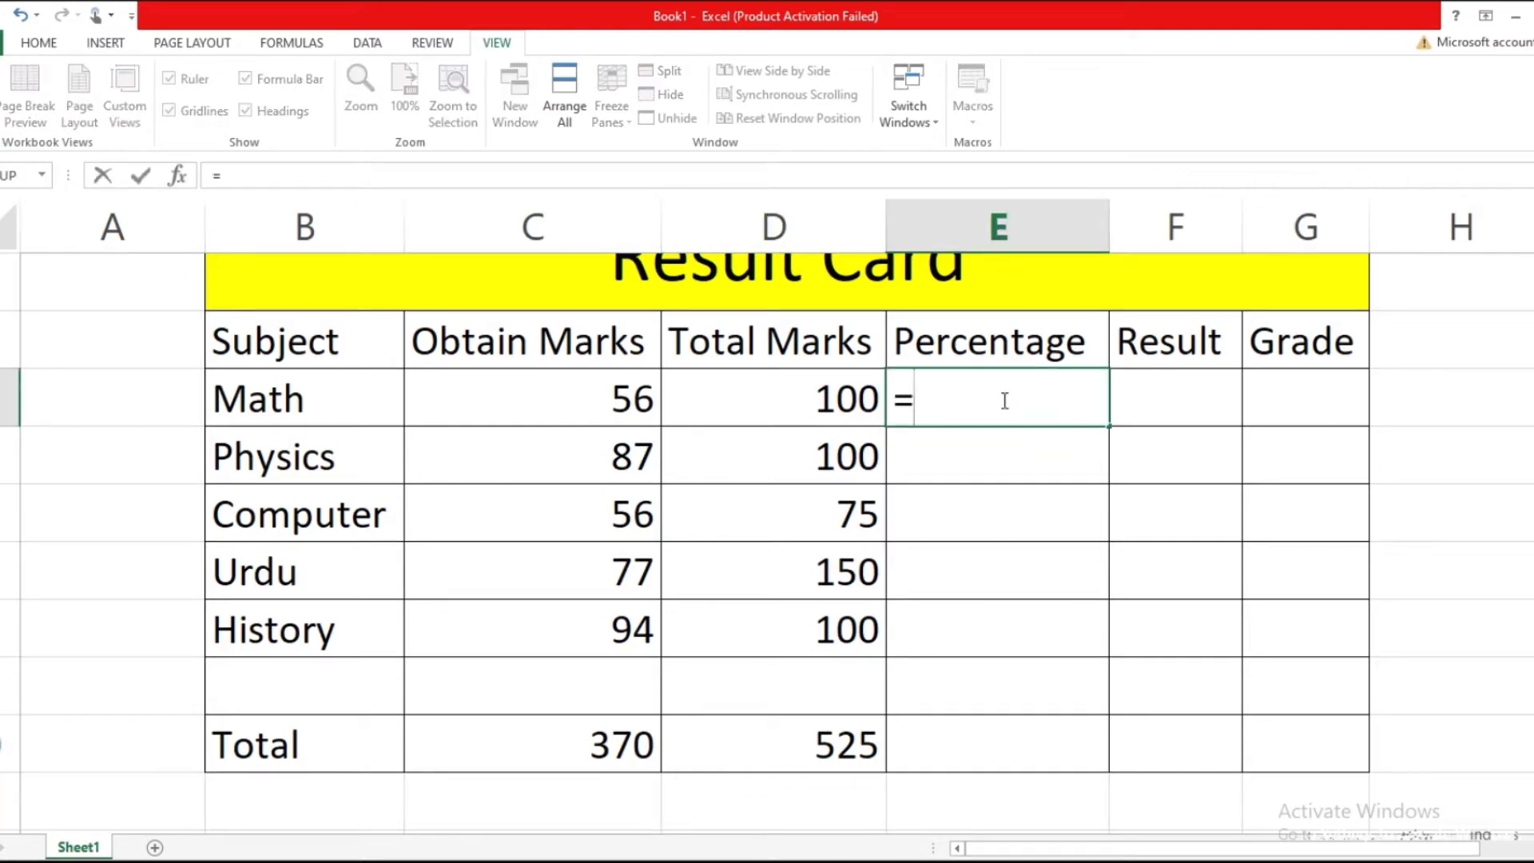
click(626, 399)
text(/)
click(773, 383)
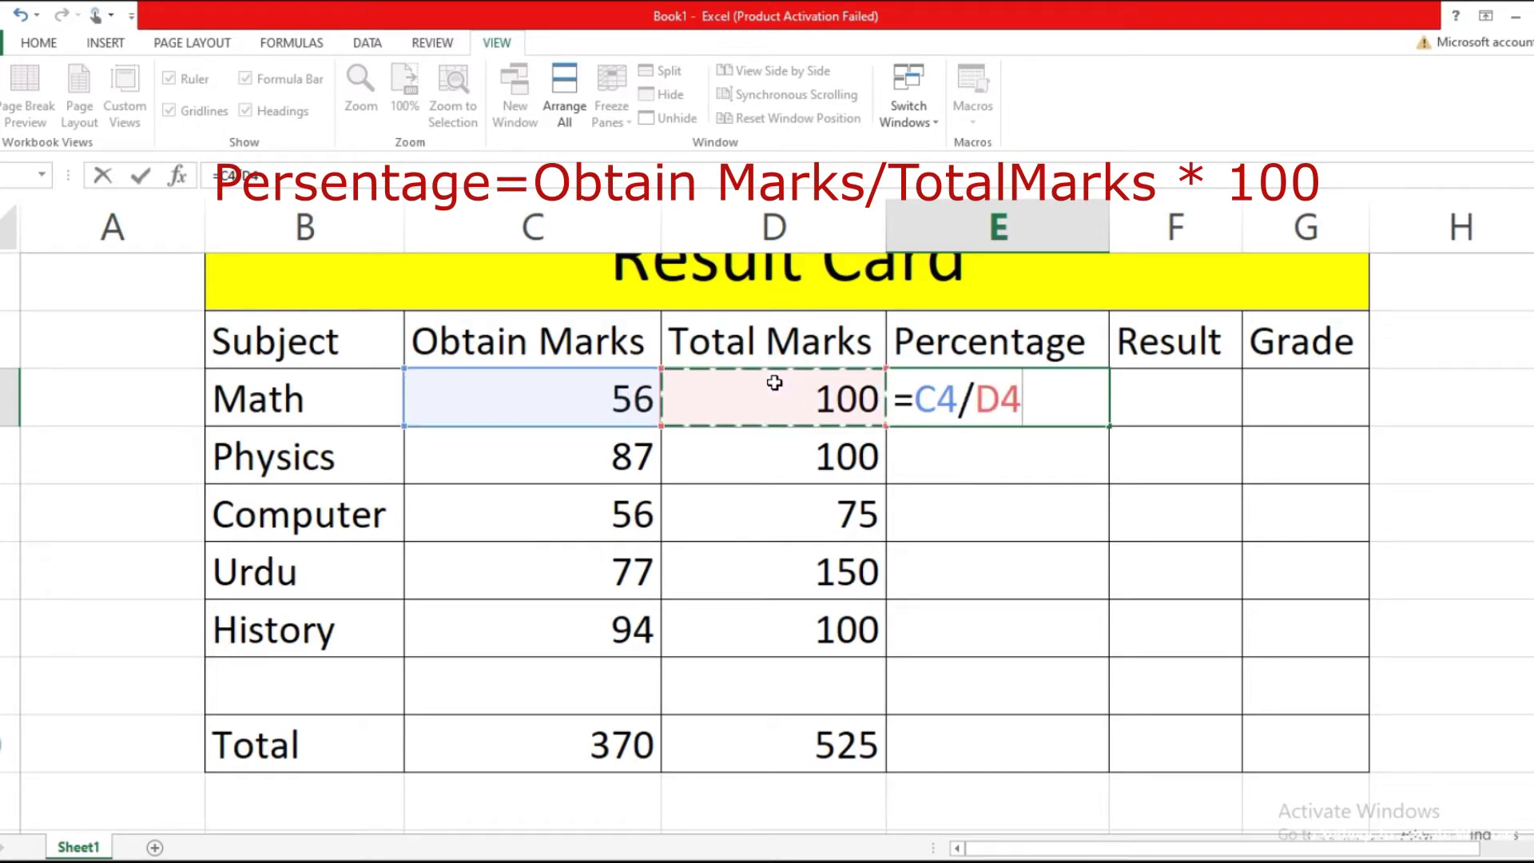
text(*100)
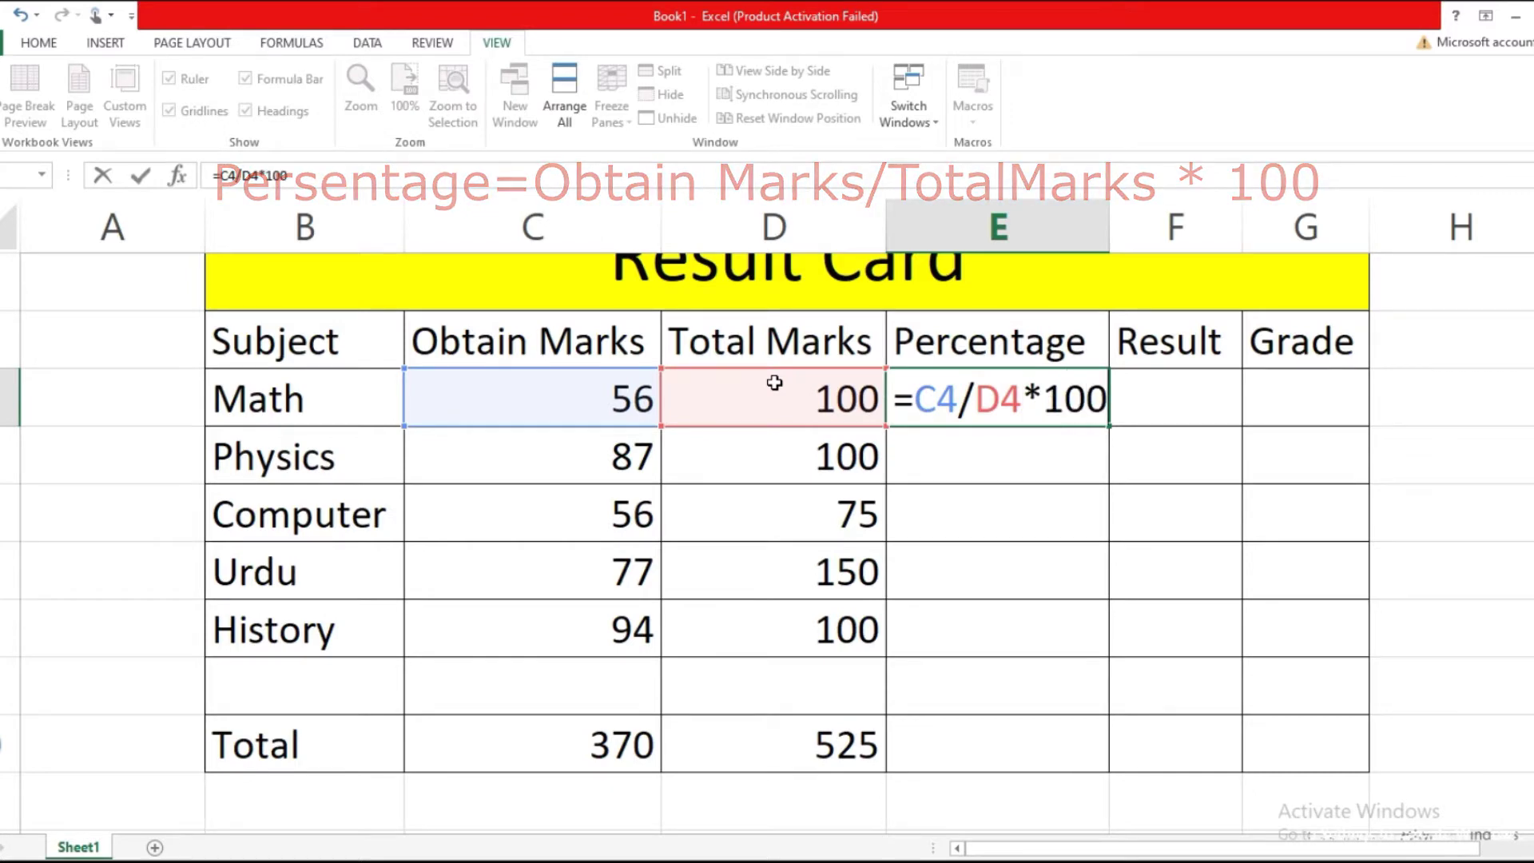
key(Return)
click(954, 395)
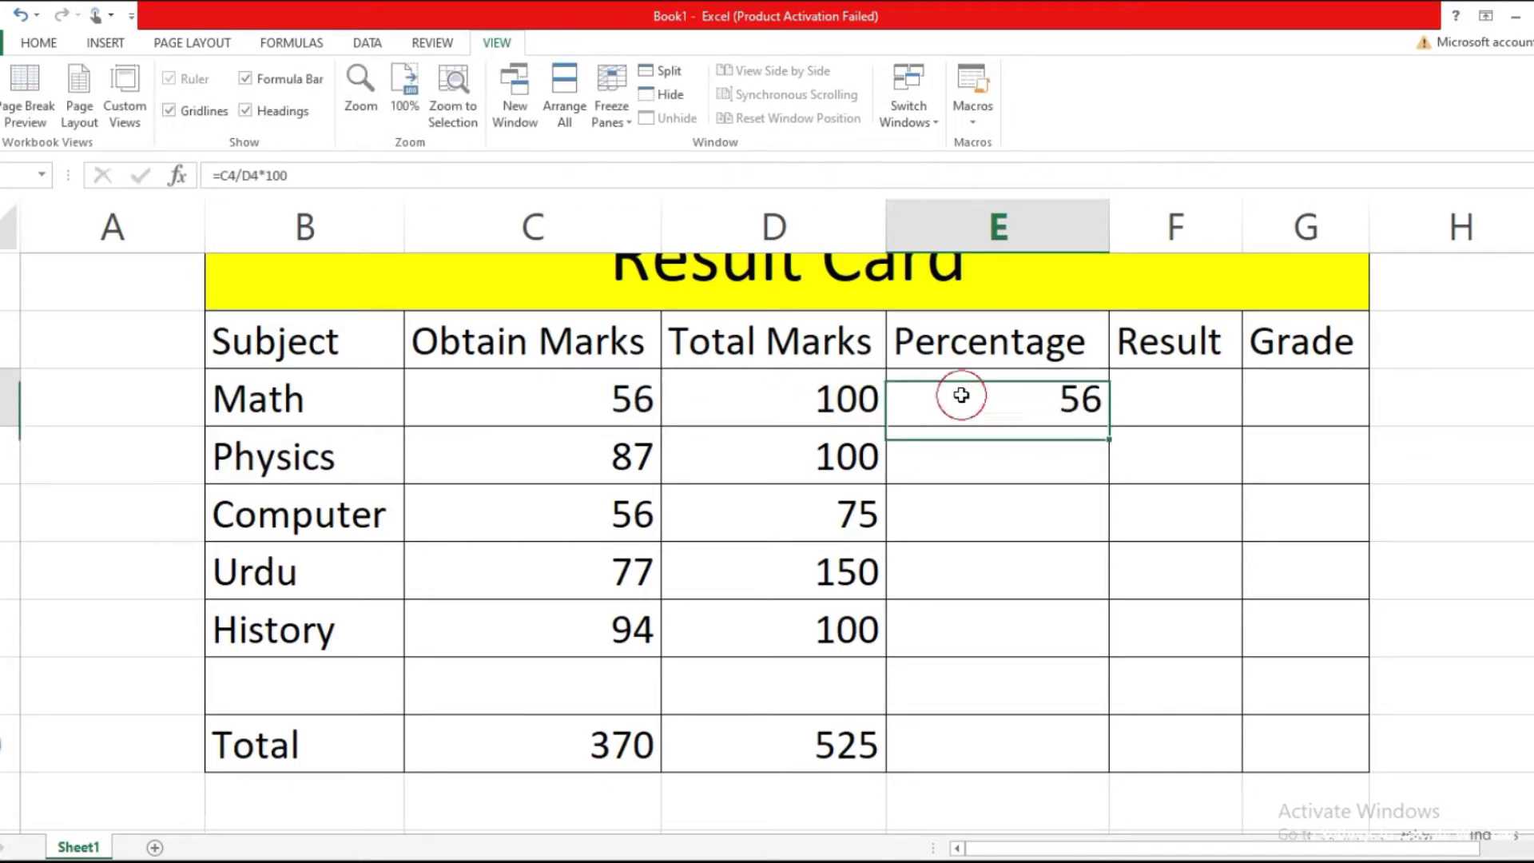
double_click(1112, 428)
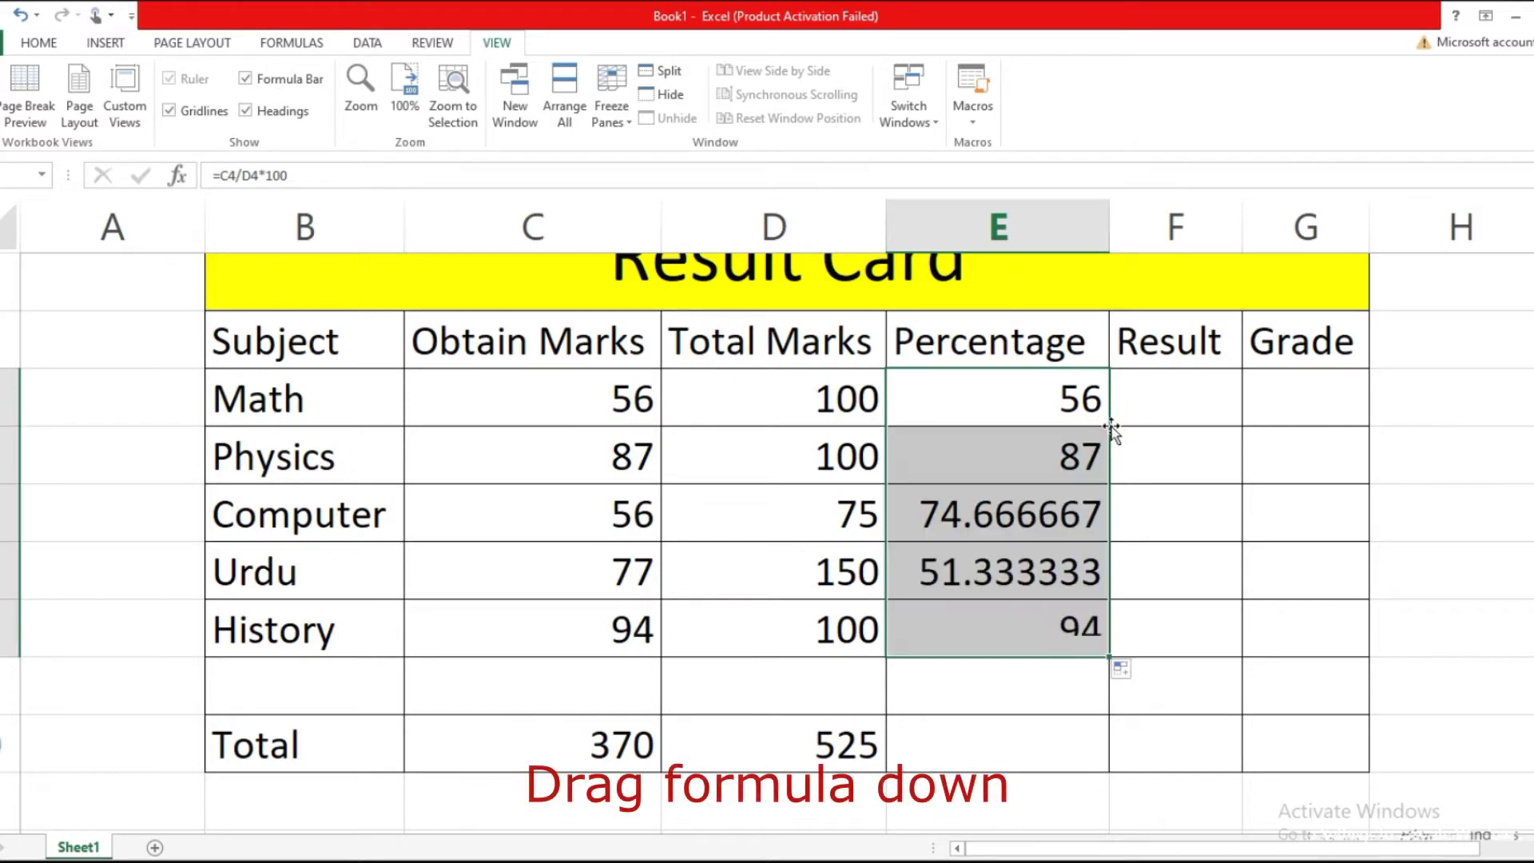
Calculate the overall percentage in the Total row with the formula =C10/D10*100
click(997, 723)
text(=)
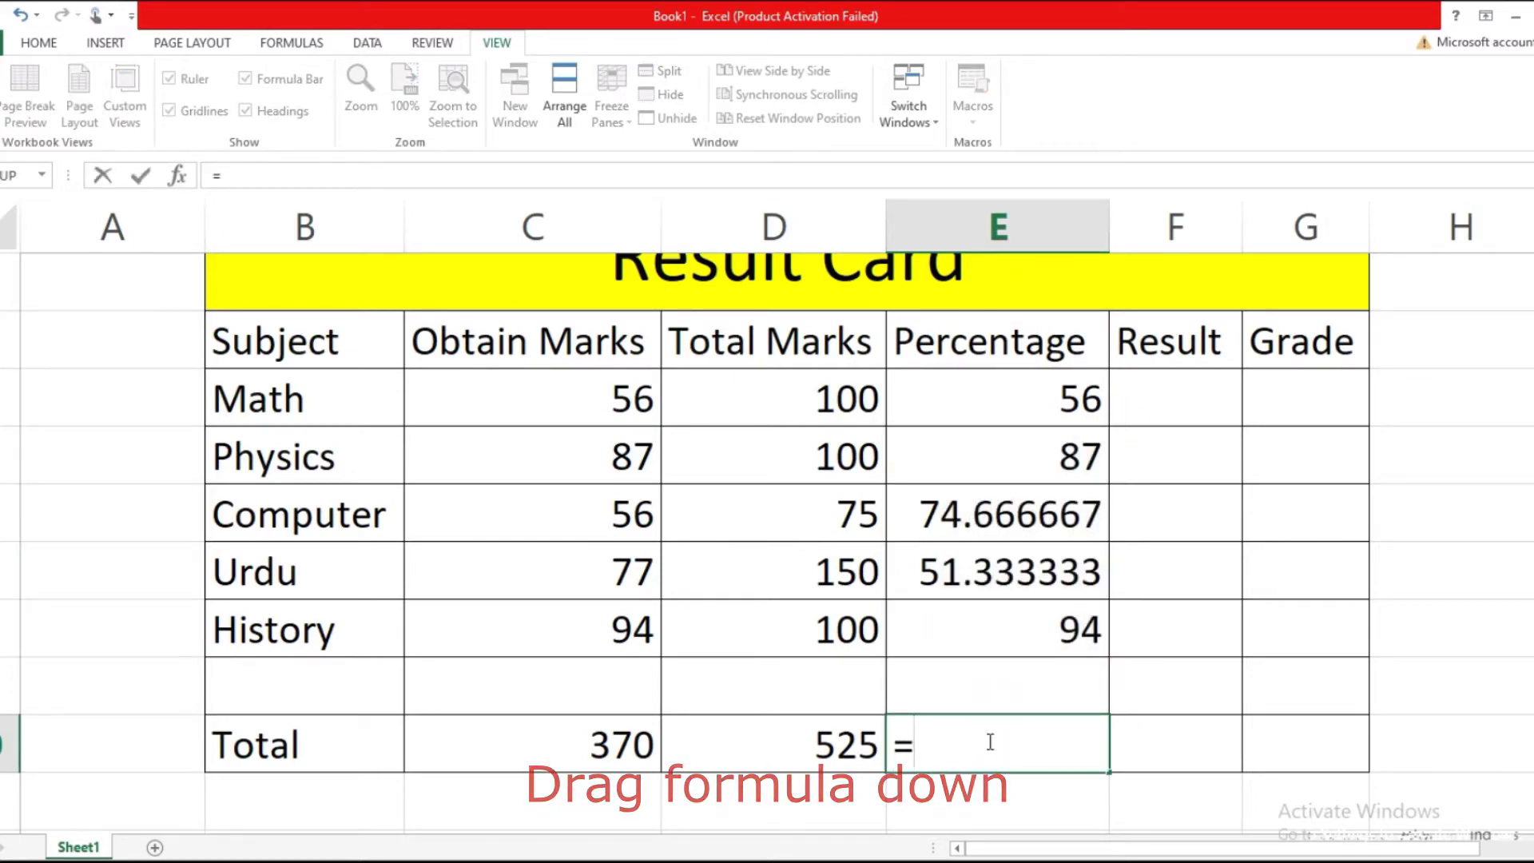
click(617, 737)
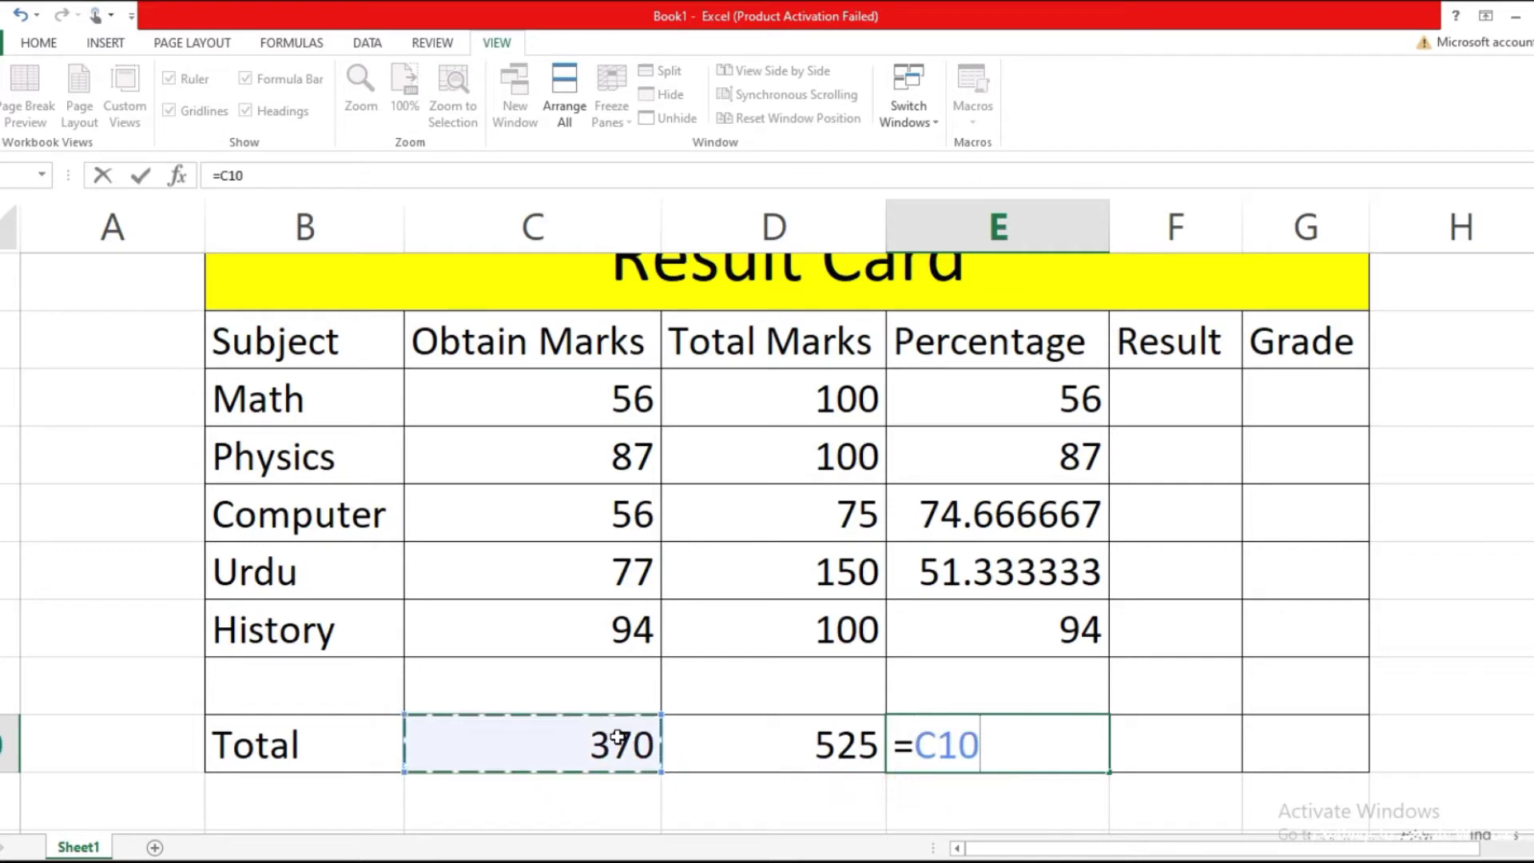
text(/)
click(723, 741)
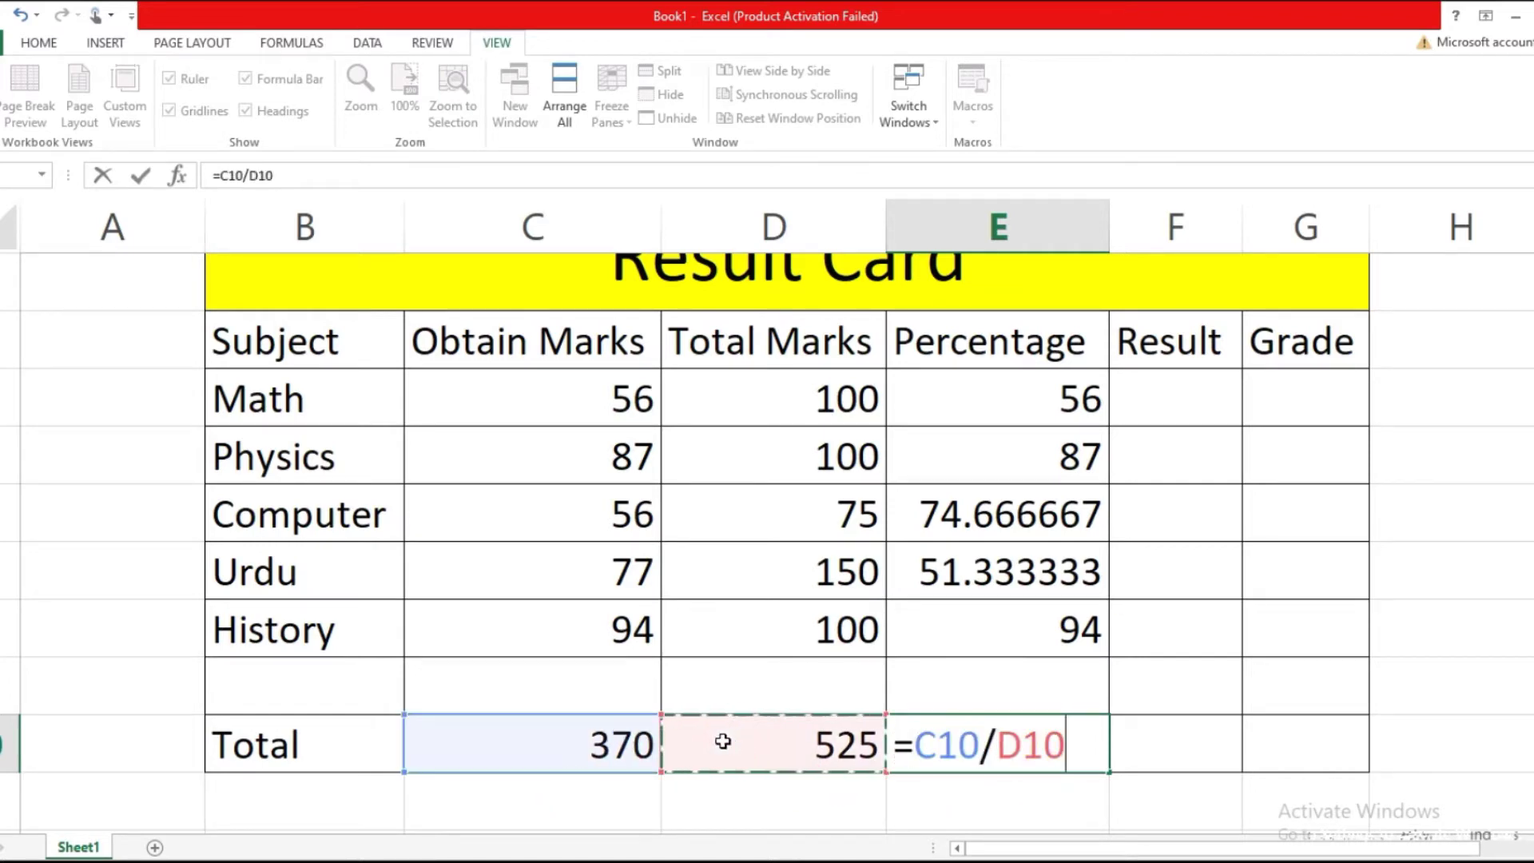
text(*00)
key(BackSpace)
key(BackSpace)
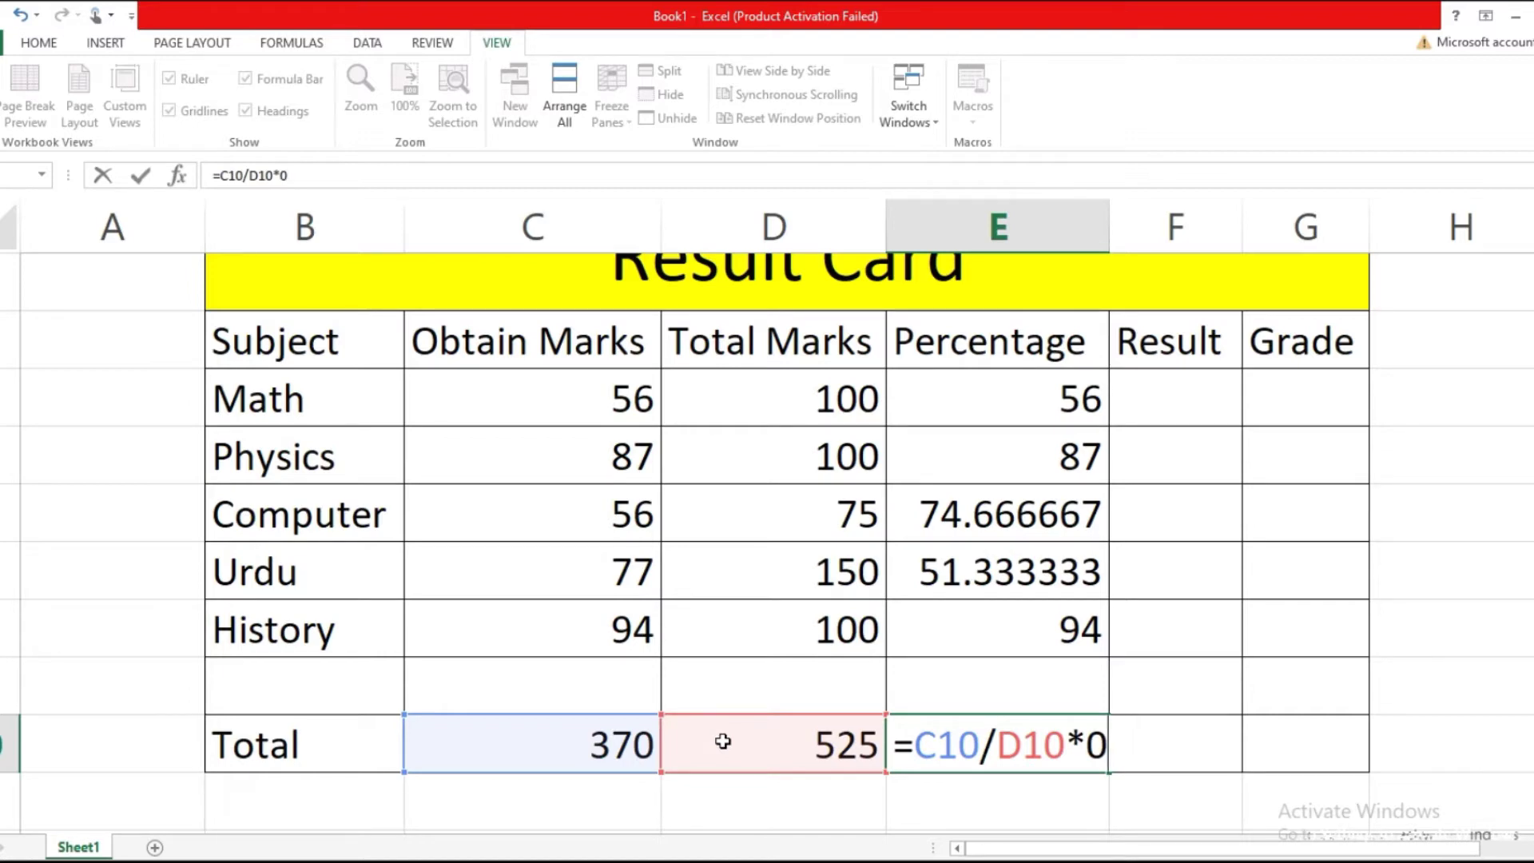
text(100)
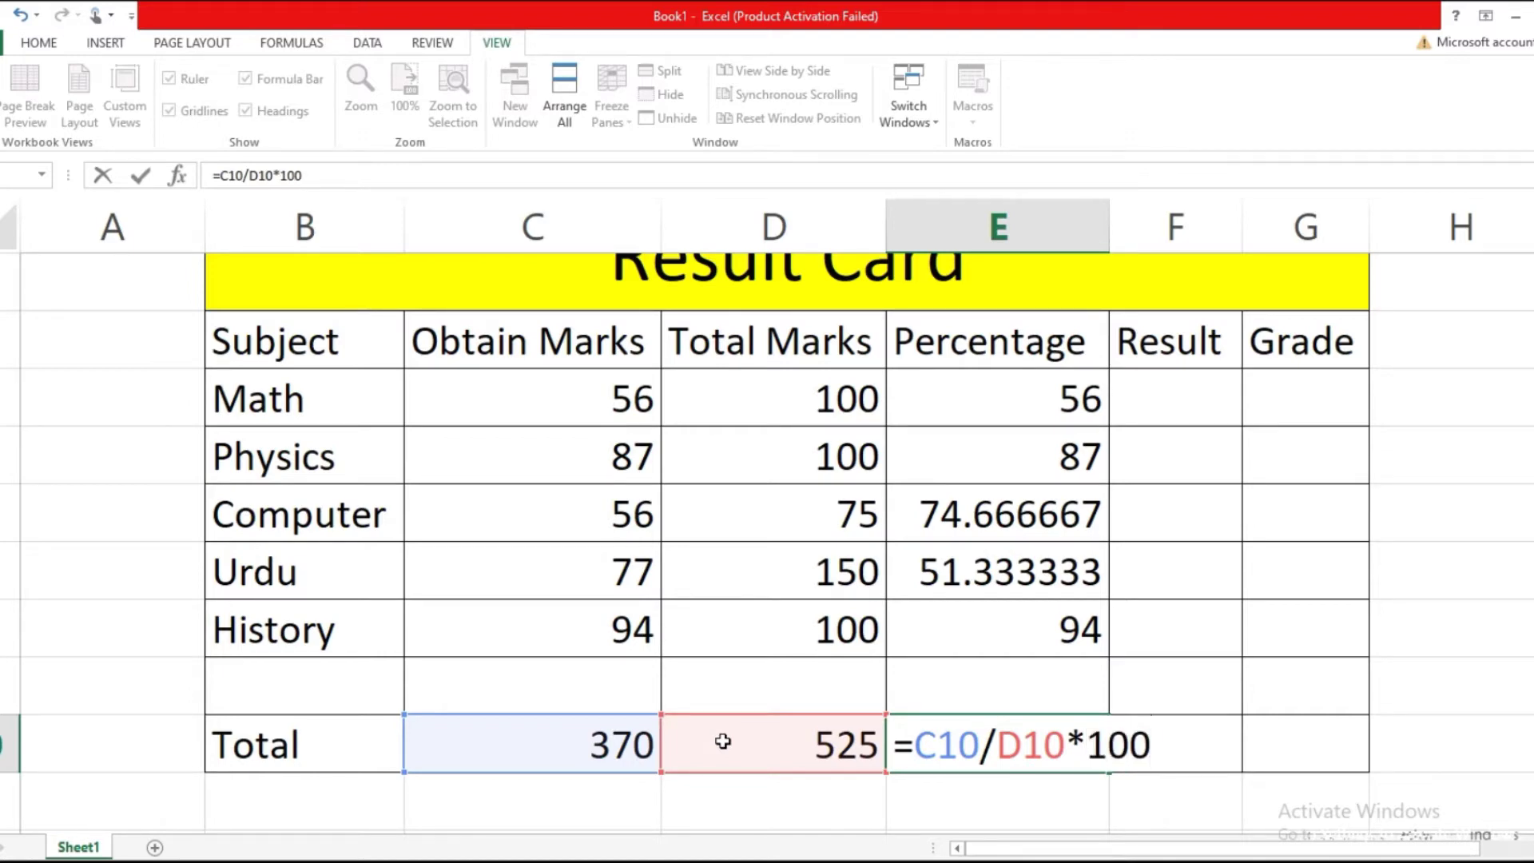
key(Return)
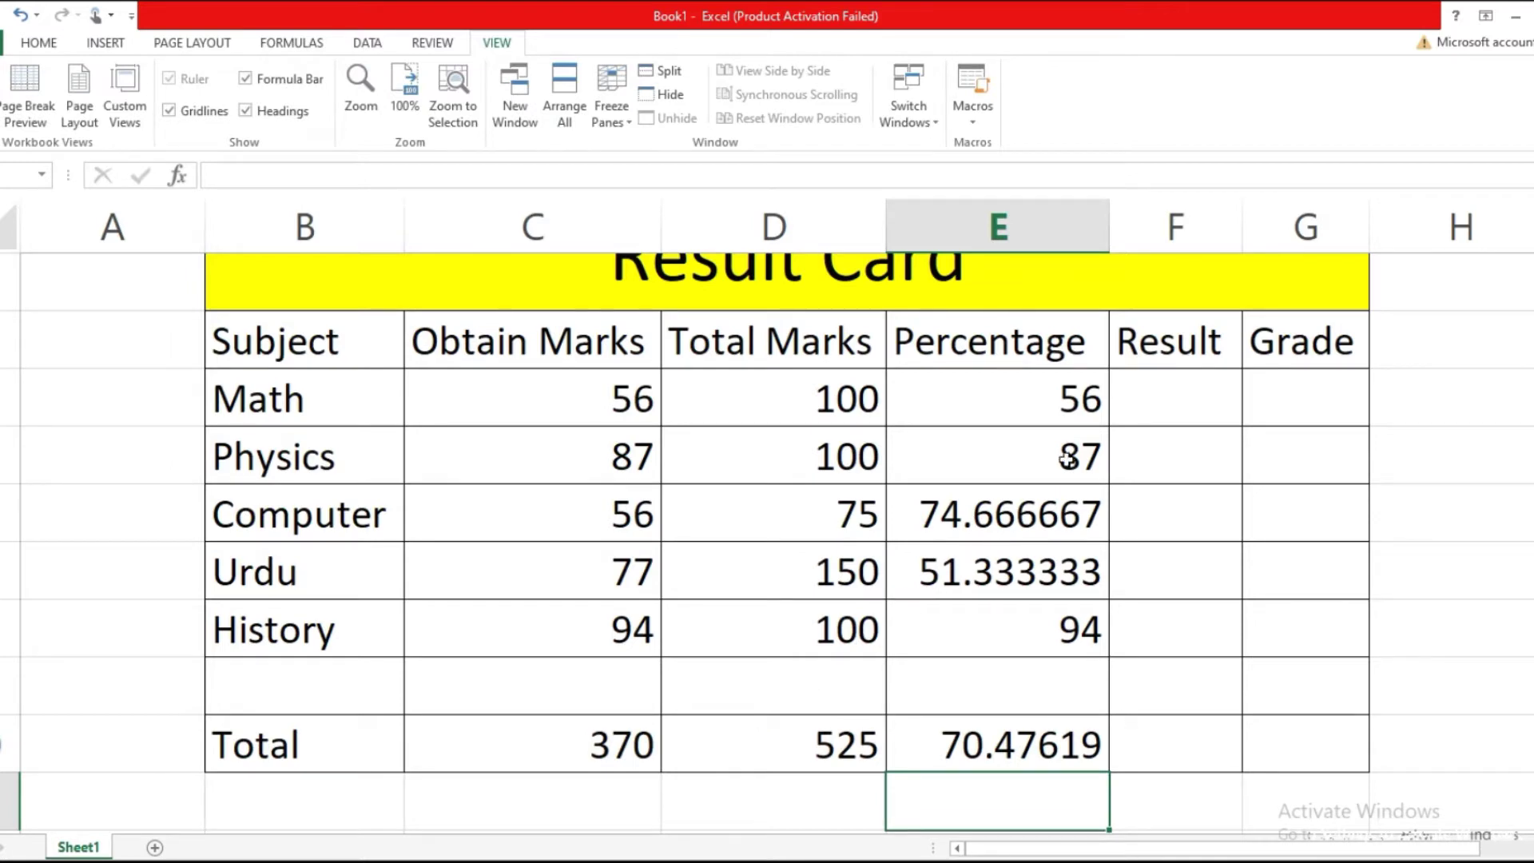
Format the percentages in E4:E10 as whole numbers with no decimal places
drag(1047, 386, 1051, 730)
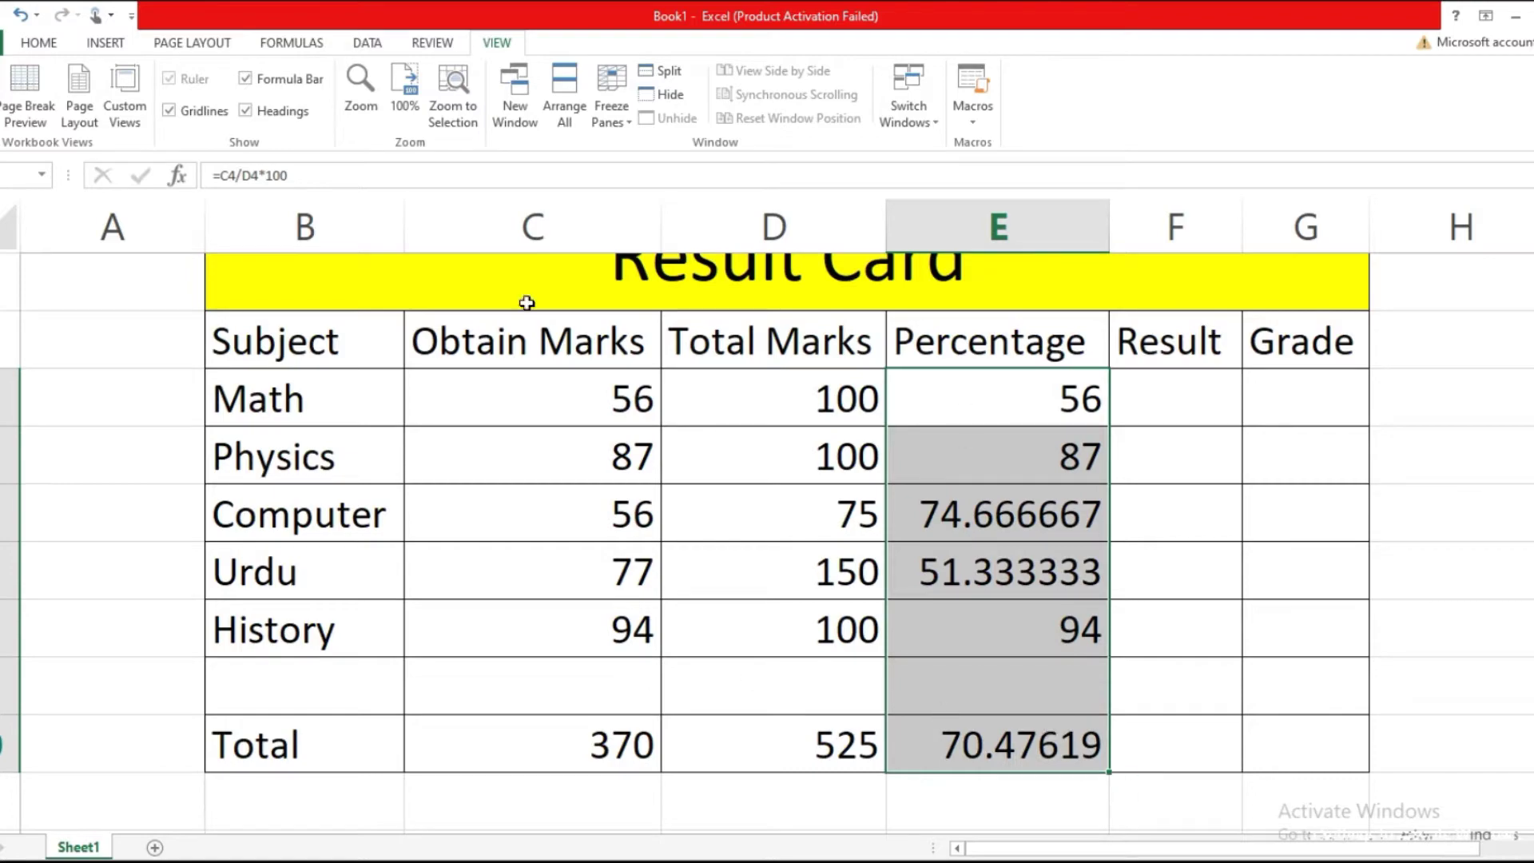
click(39, 43)
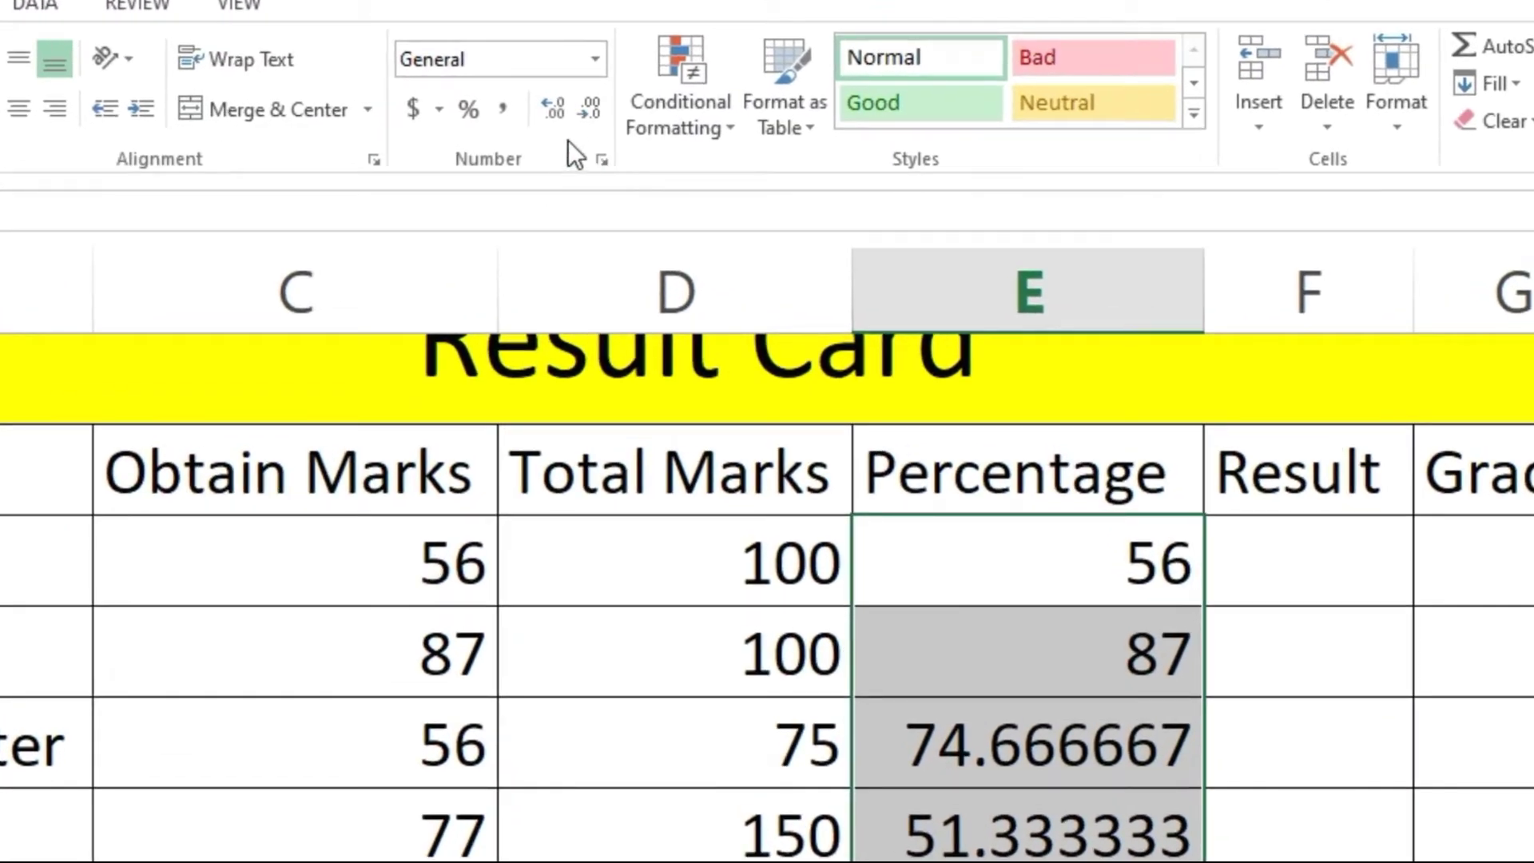
click(561, 107)
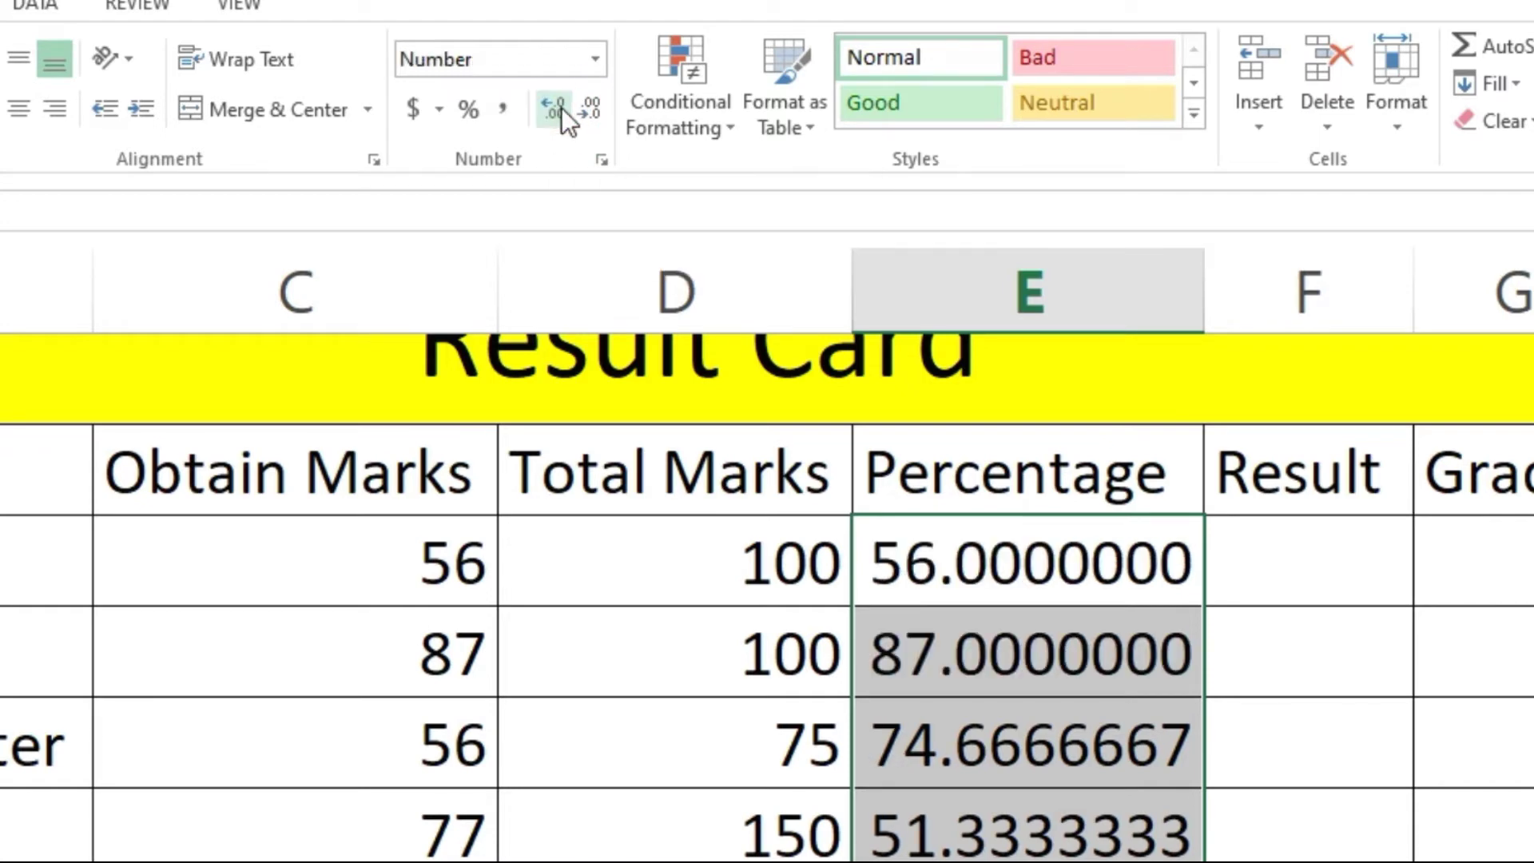
click(592, 107)
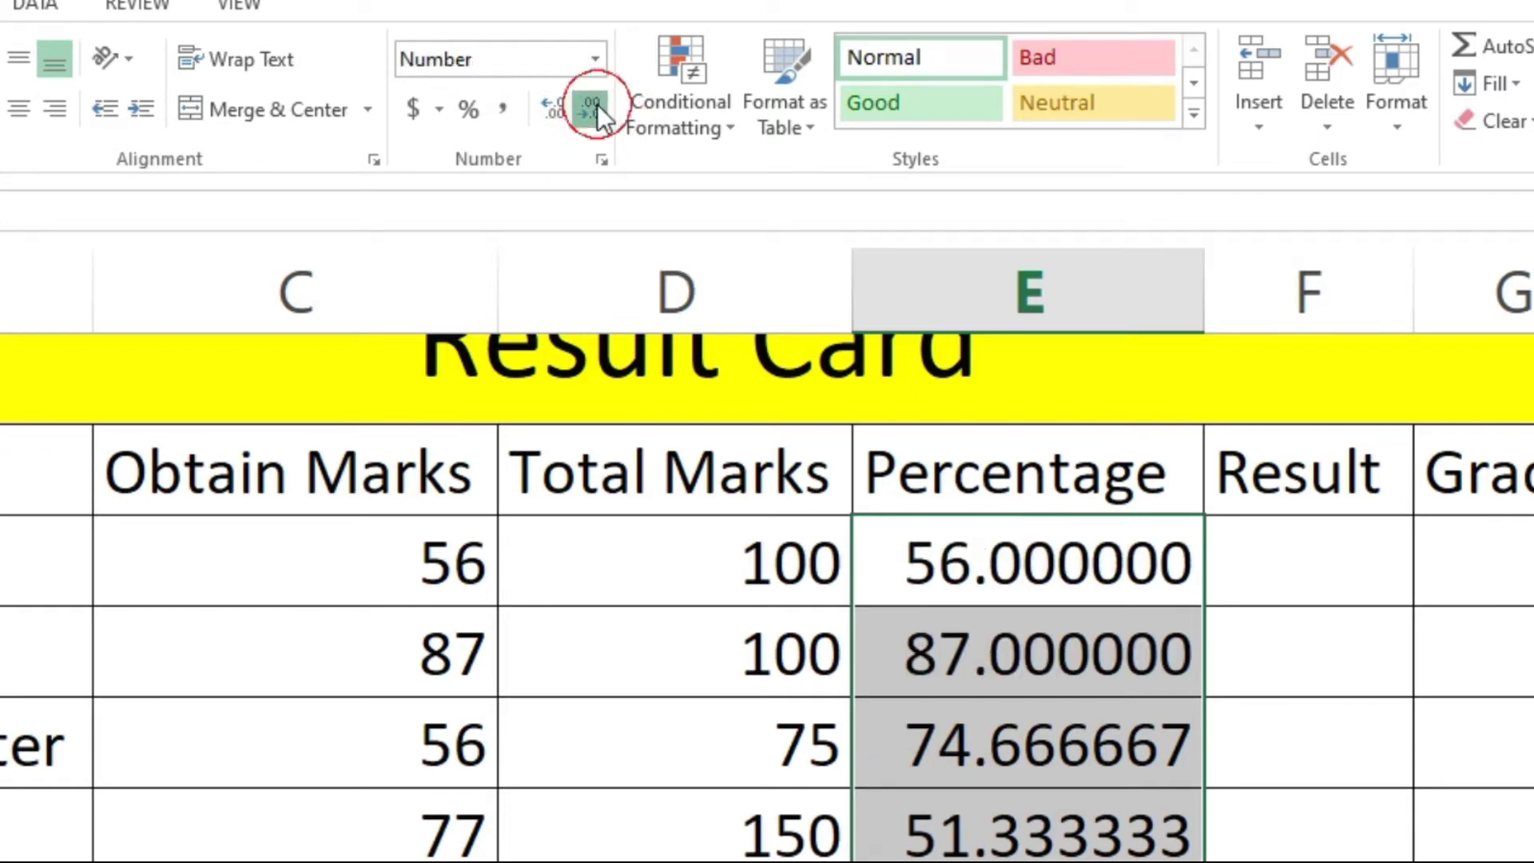
click(598, 104)
click(598, 104)
click(597, 104)
click(597, 104)
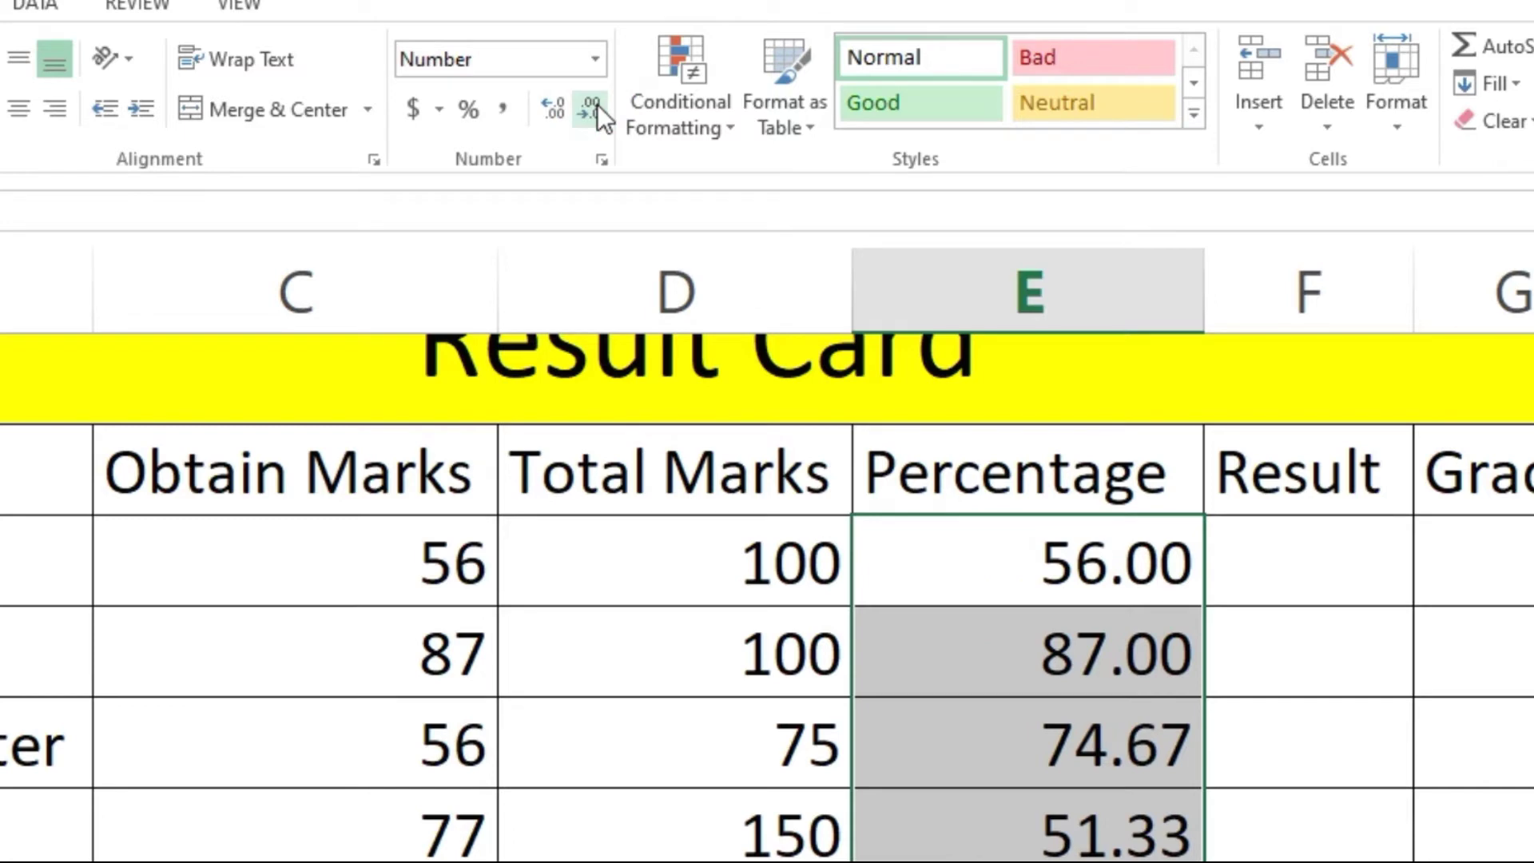
click(596, 104)
click(597, 104)
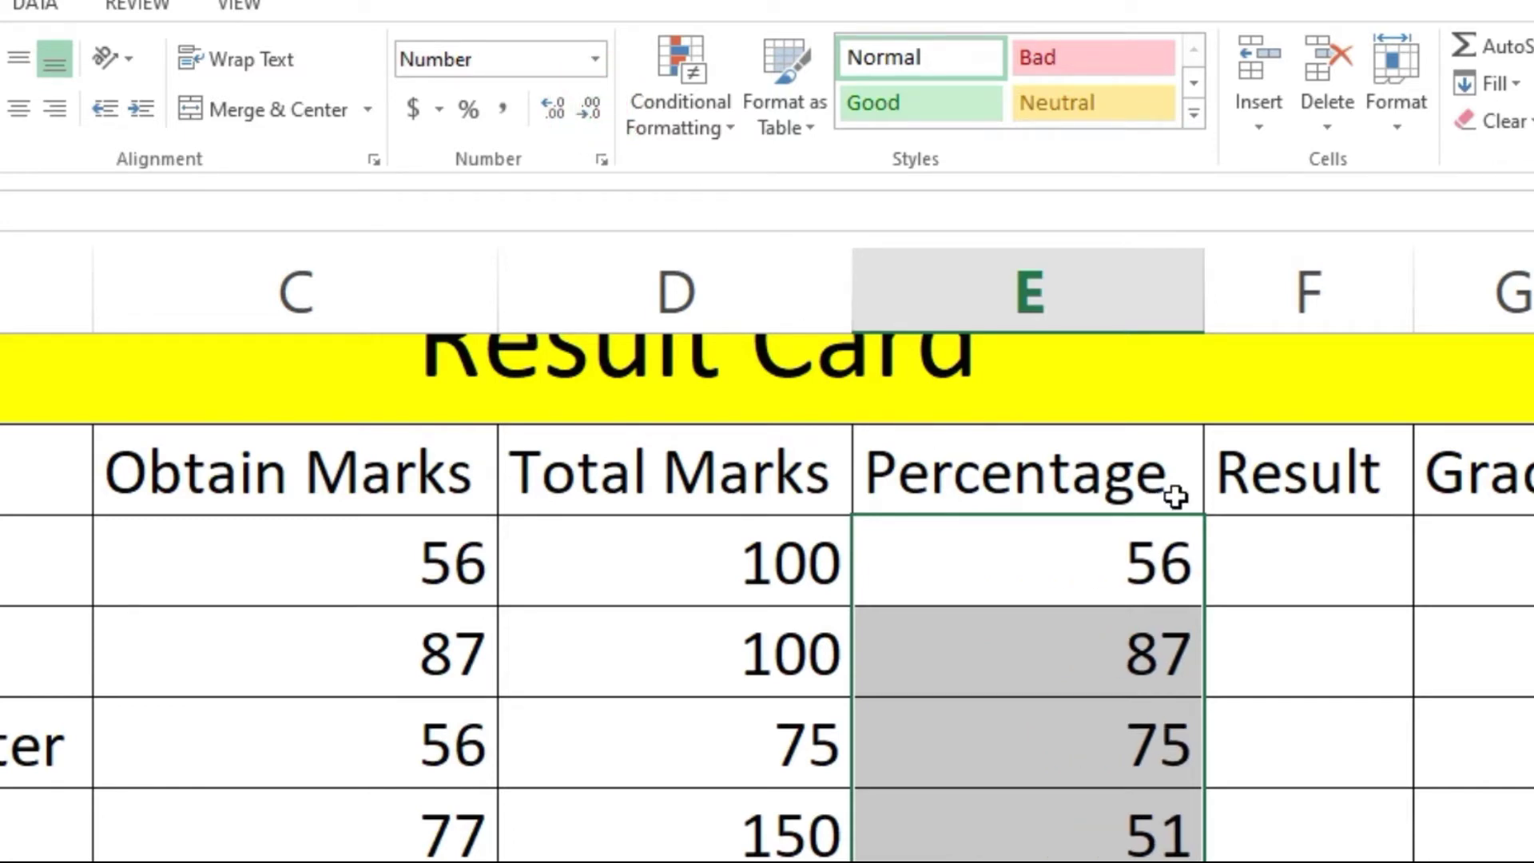
Enter an IF formula for the Math result in F4 that returns "Pass" when E4>=40 and otherwise "Fail"
click(1292, 560)
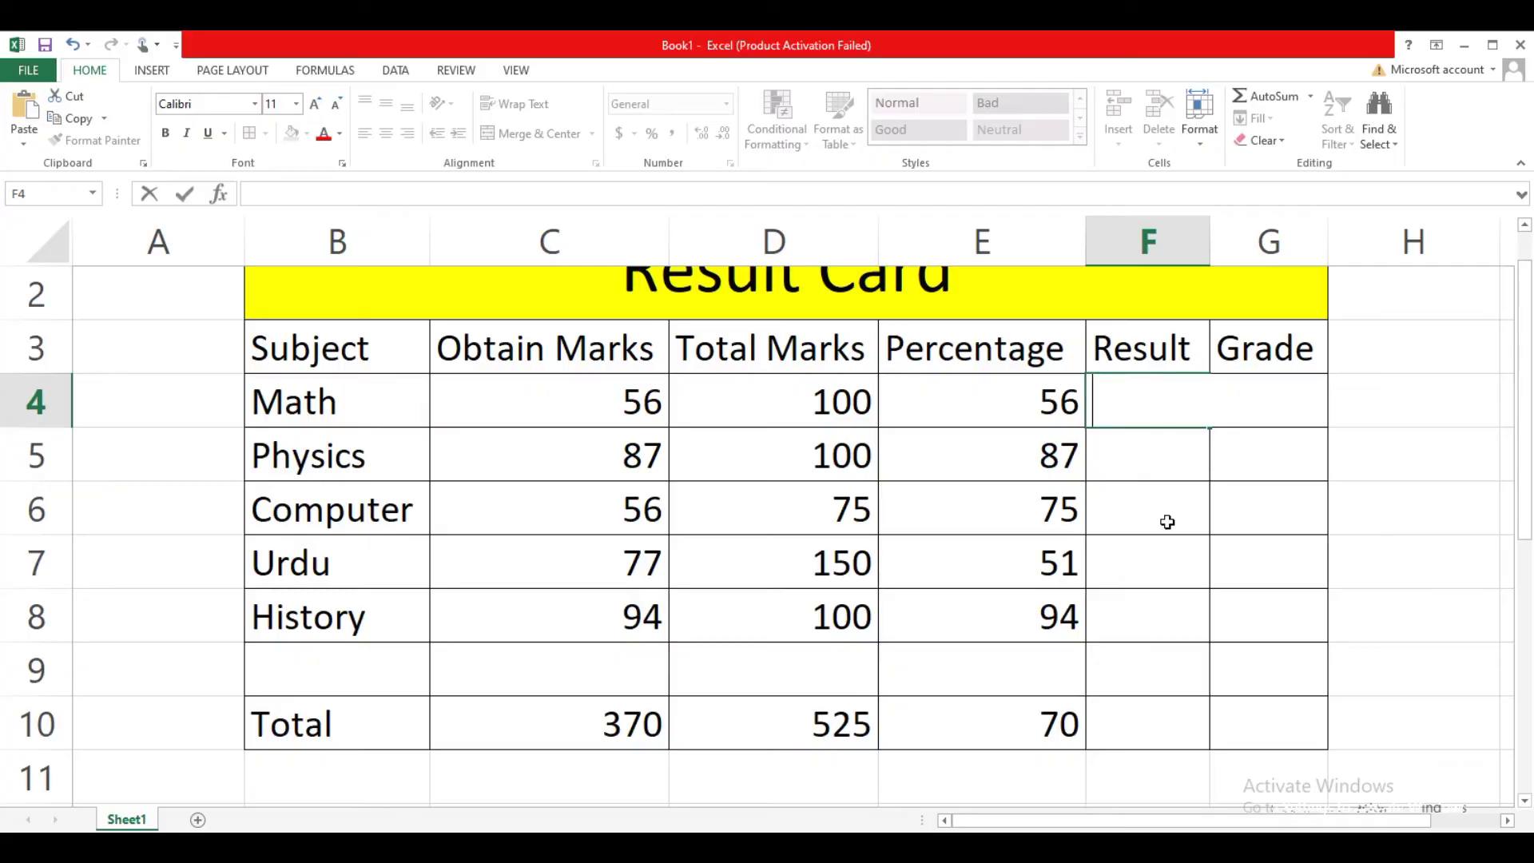
text(=if)
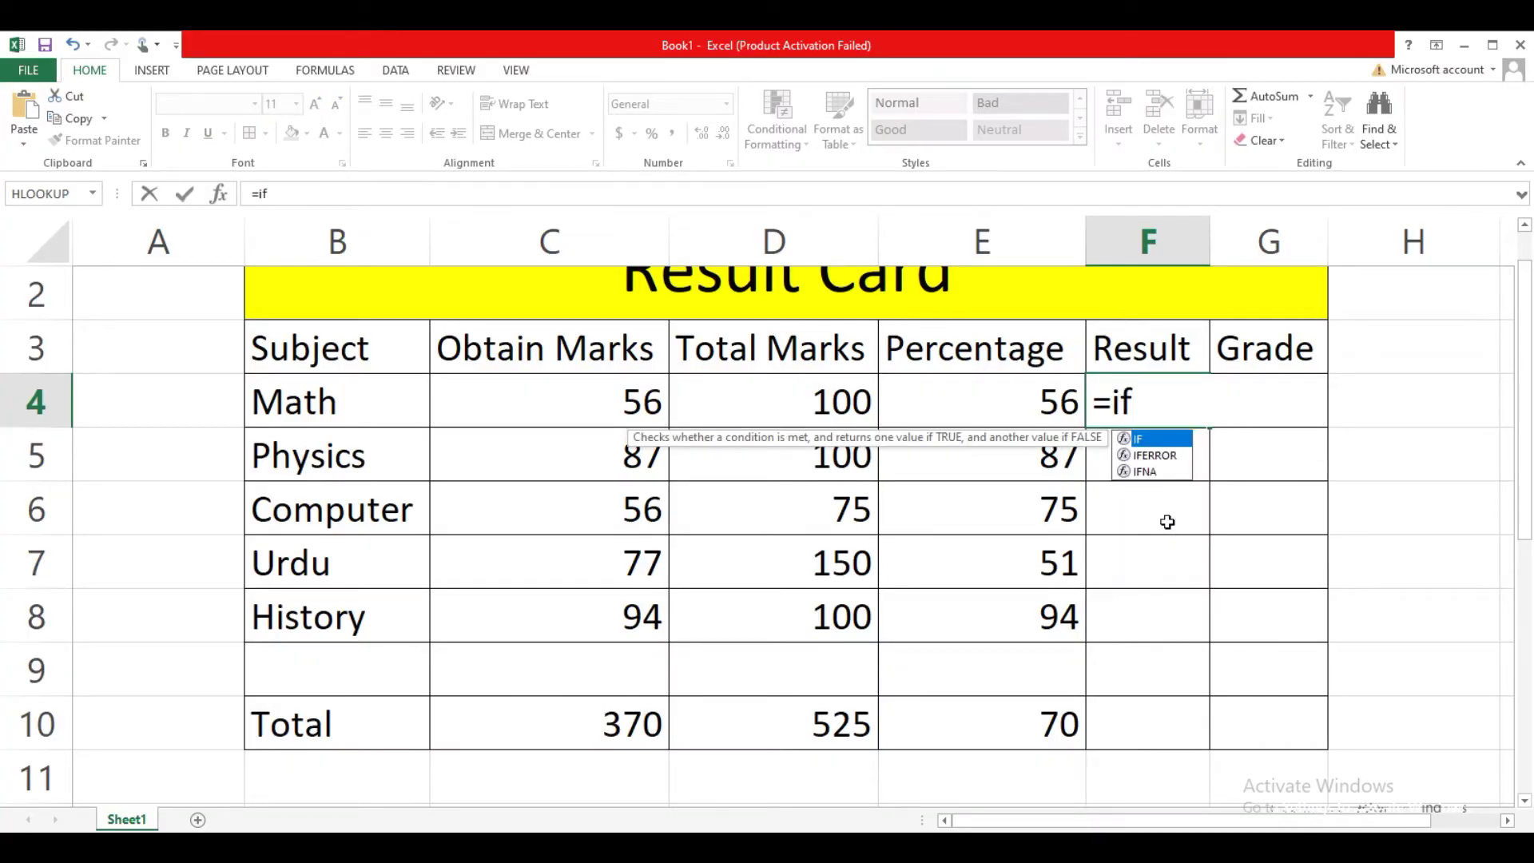
text(()
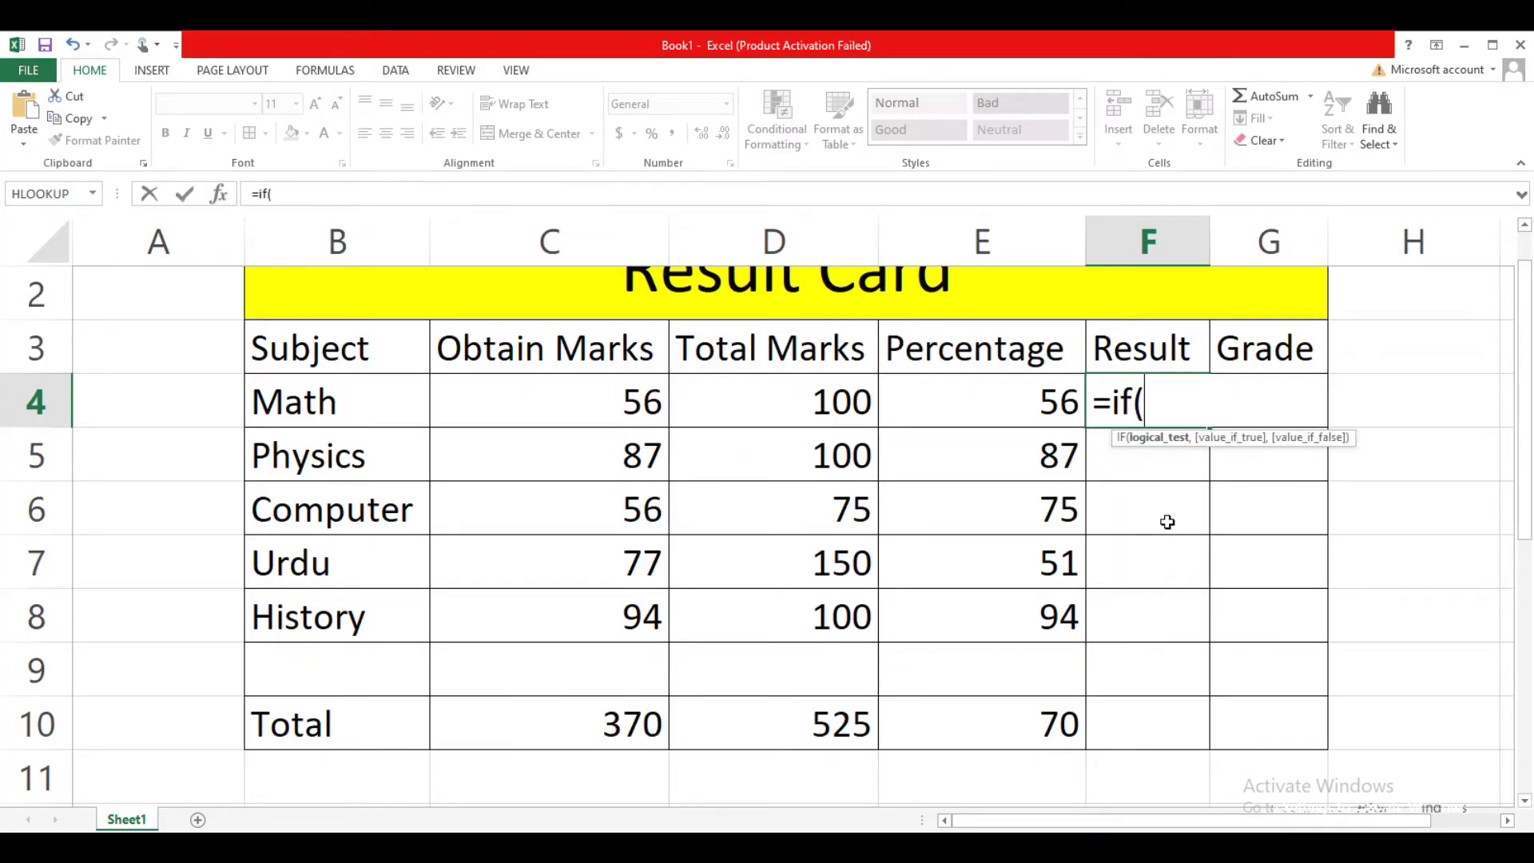
click(987, 408)
text(>=40)
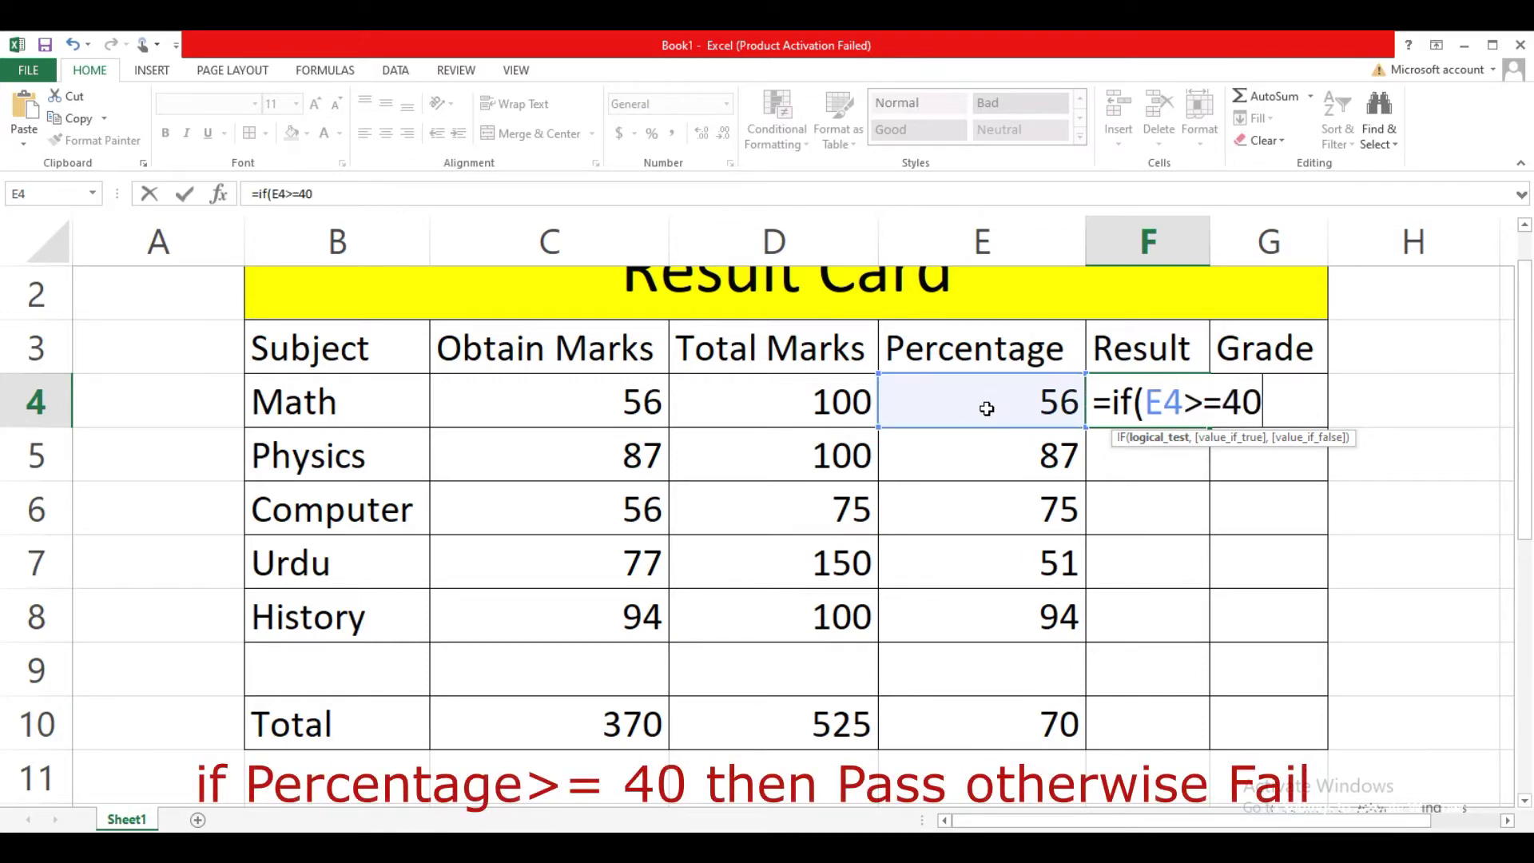
text(,)
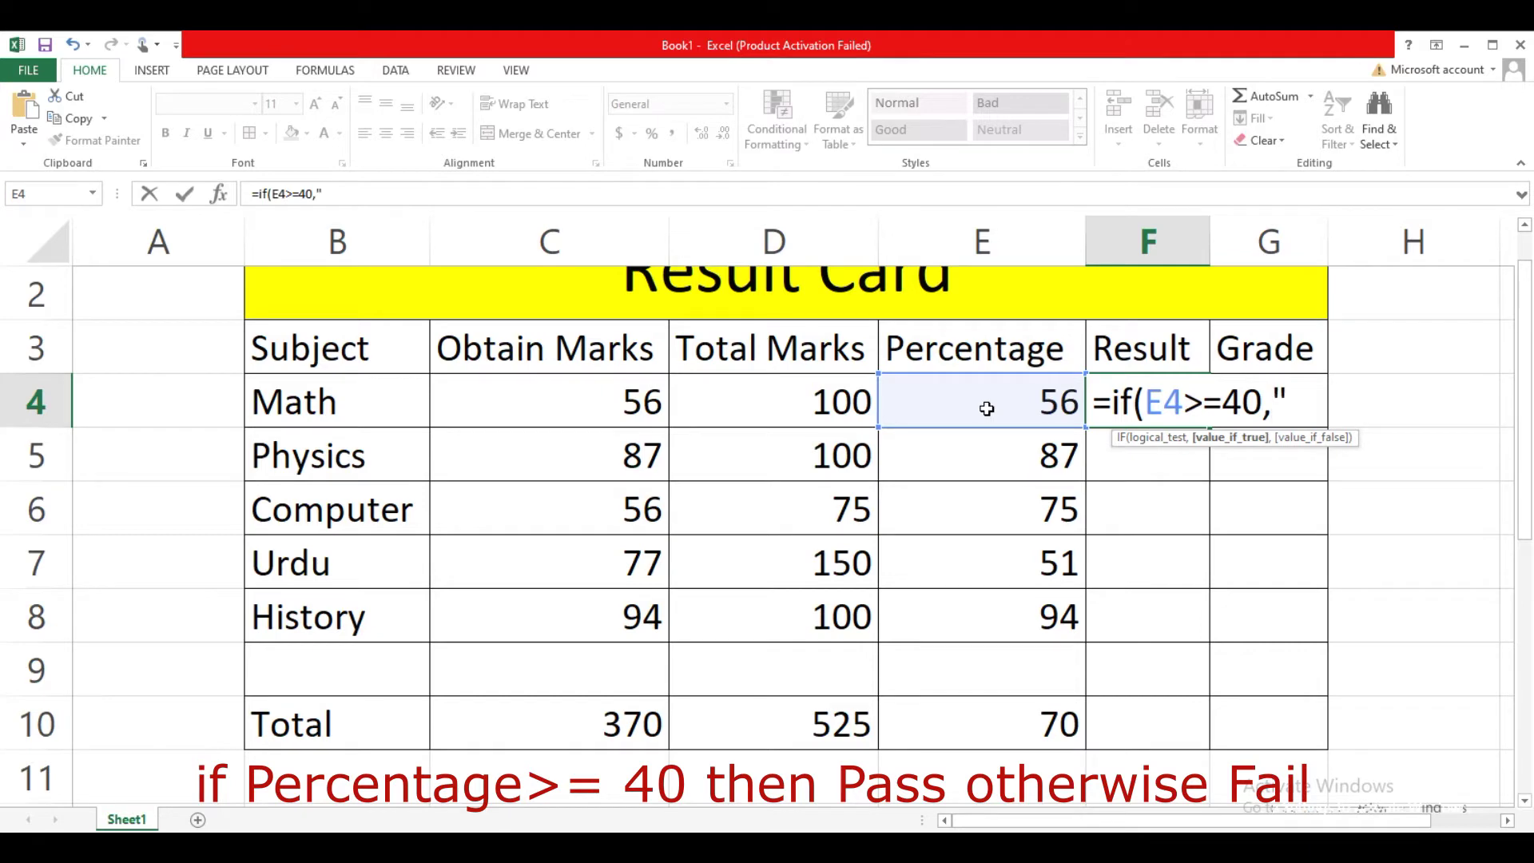
text("Pass",")
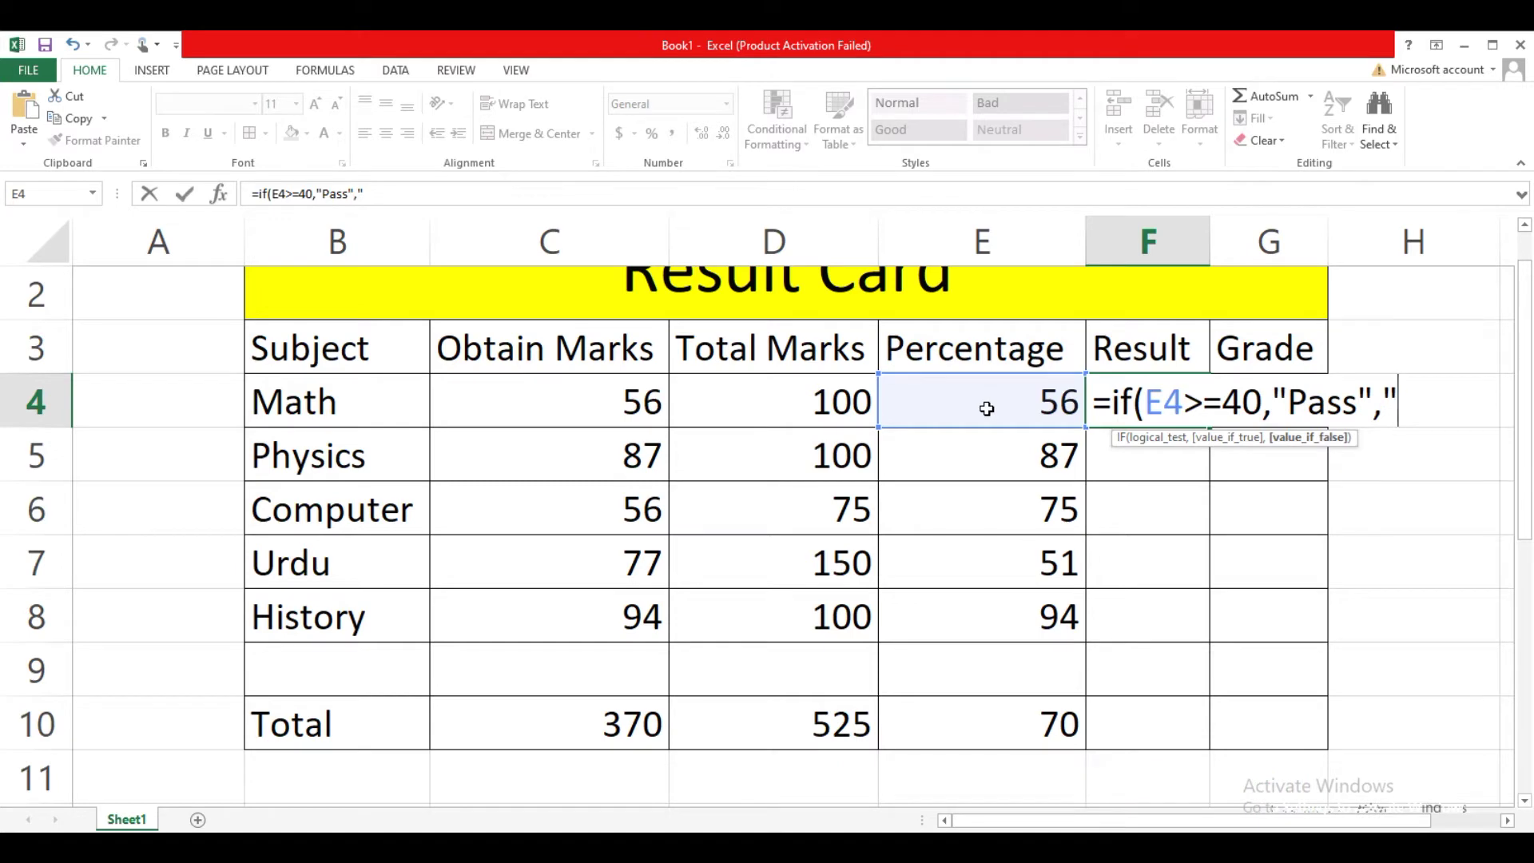
text(Fail)
text("))
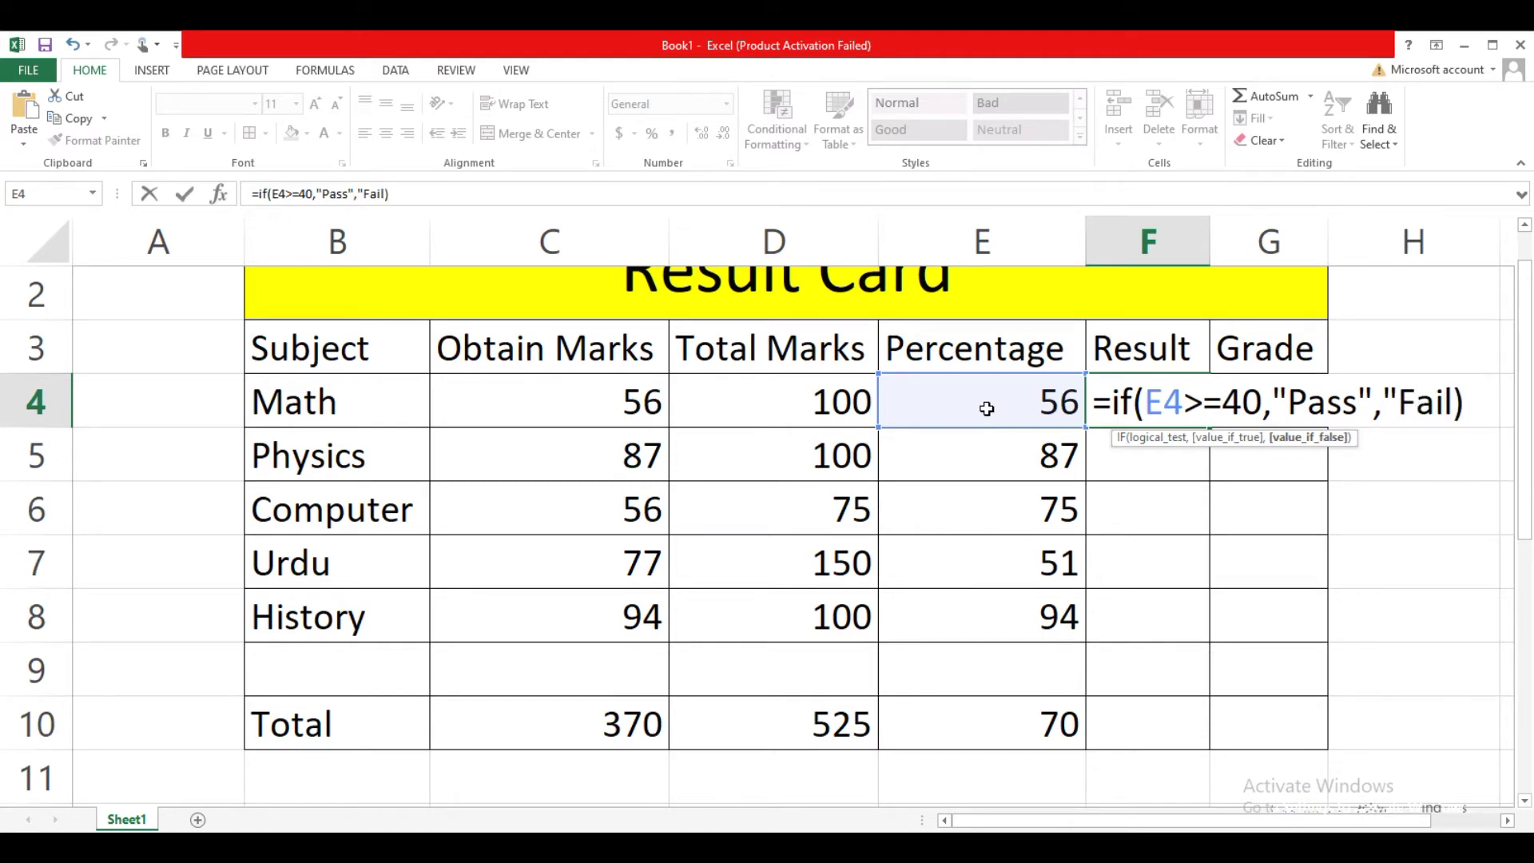
key(Return)
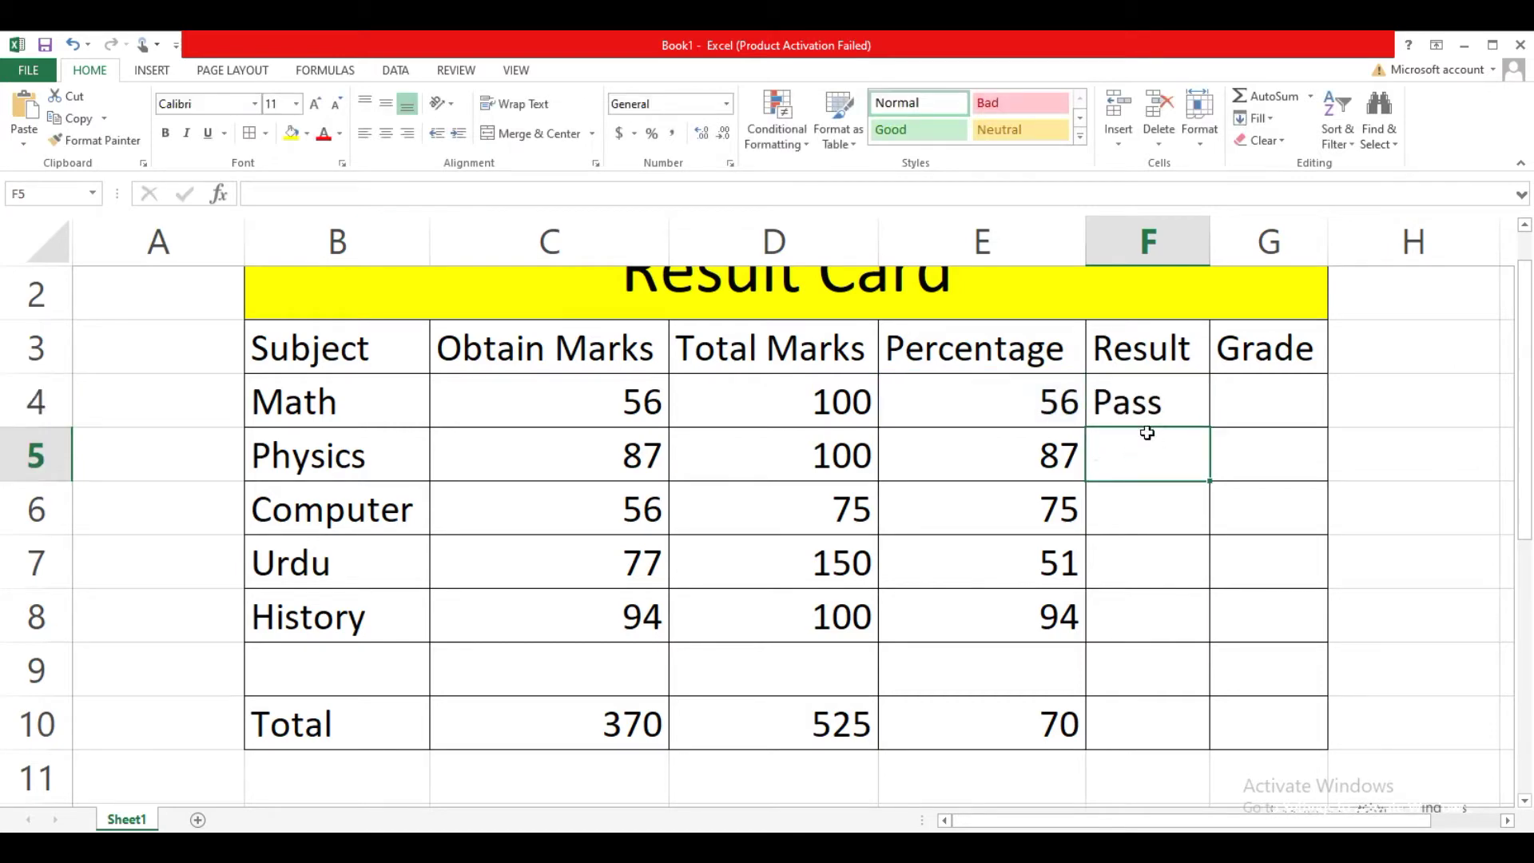
Enter =if(E5>=40,"Pass","fail") as the Physics result and fill it down through the History row
text(=if()
click(1026, 455)
text(>=40,"Pass","fail)
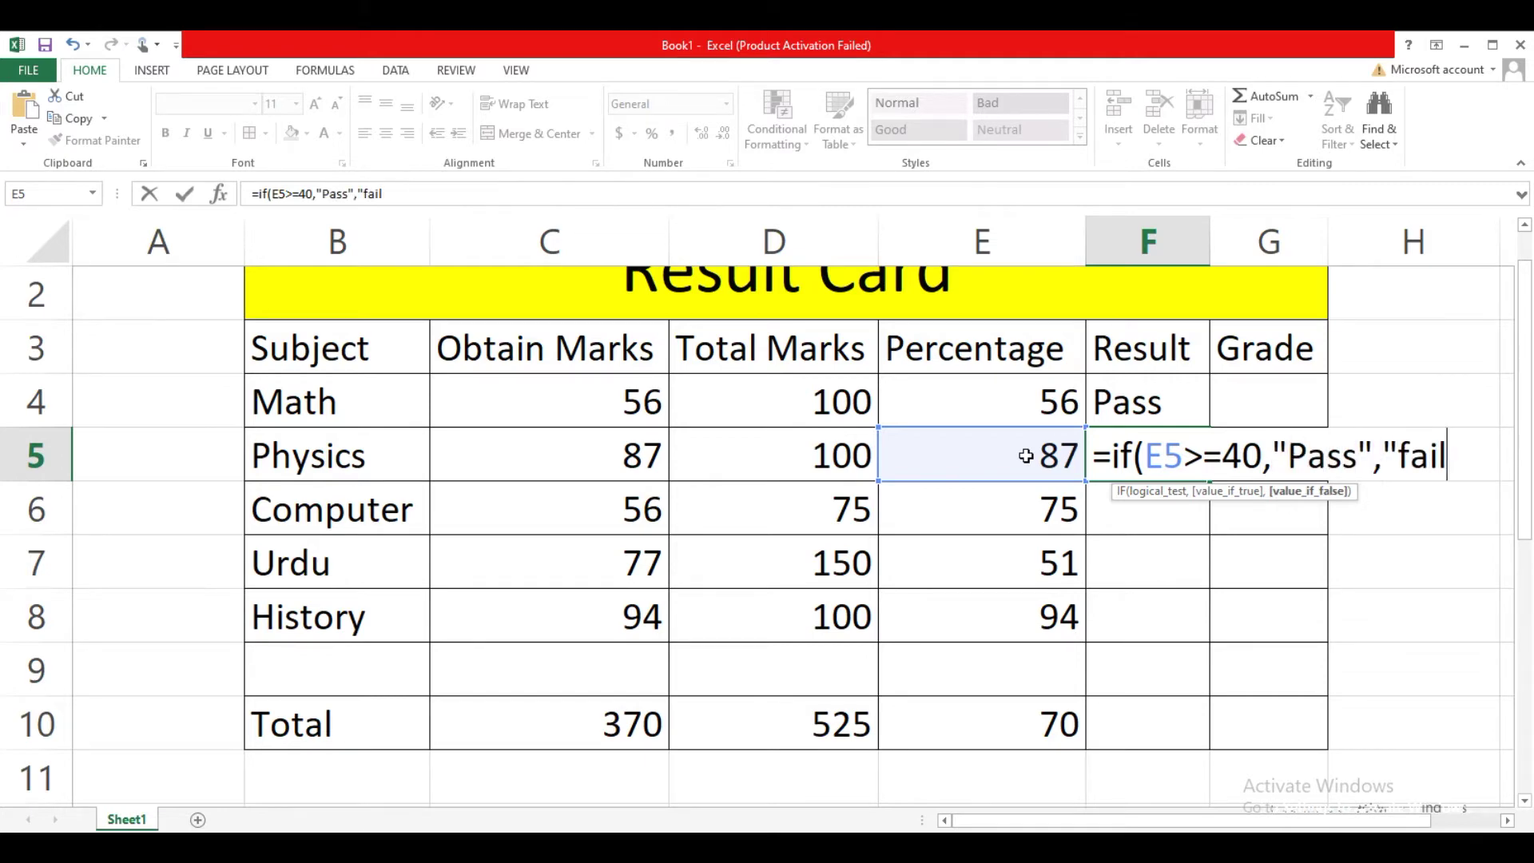
text("))
key(Return)
click(1138, 454)
drag(1210, 481, 1211, 641)
Enter =if(E10>=40,"Pass","fail") as the result in the Total row
click(1126, 713)
text(=)
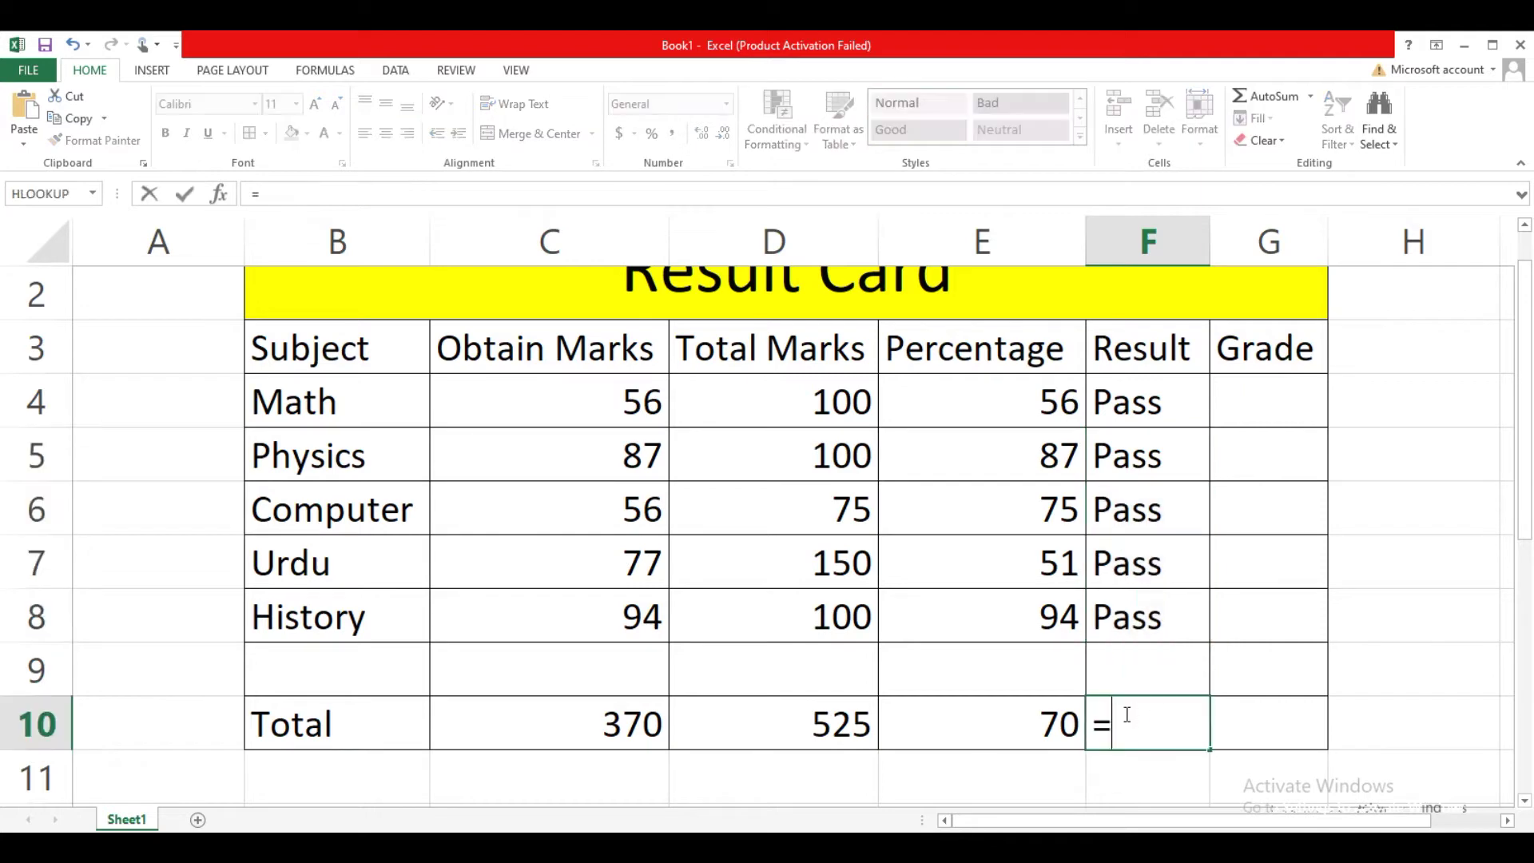
text(if()
click(1040, 727)
text(>=40,"Pass","fail"))
key(Return)
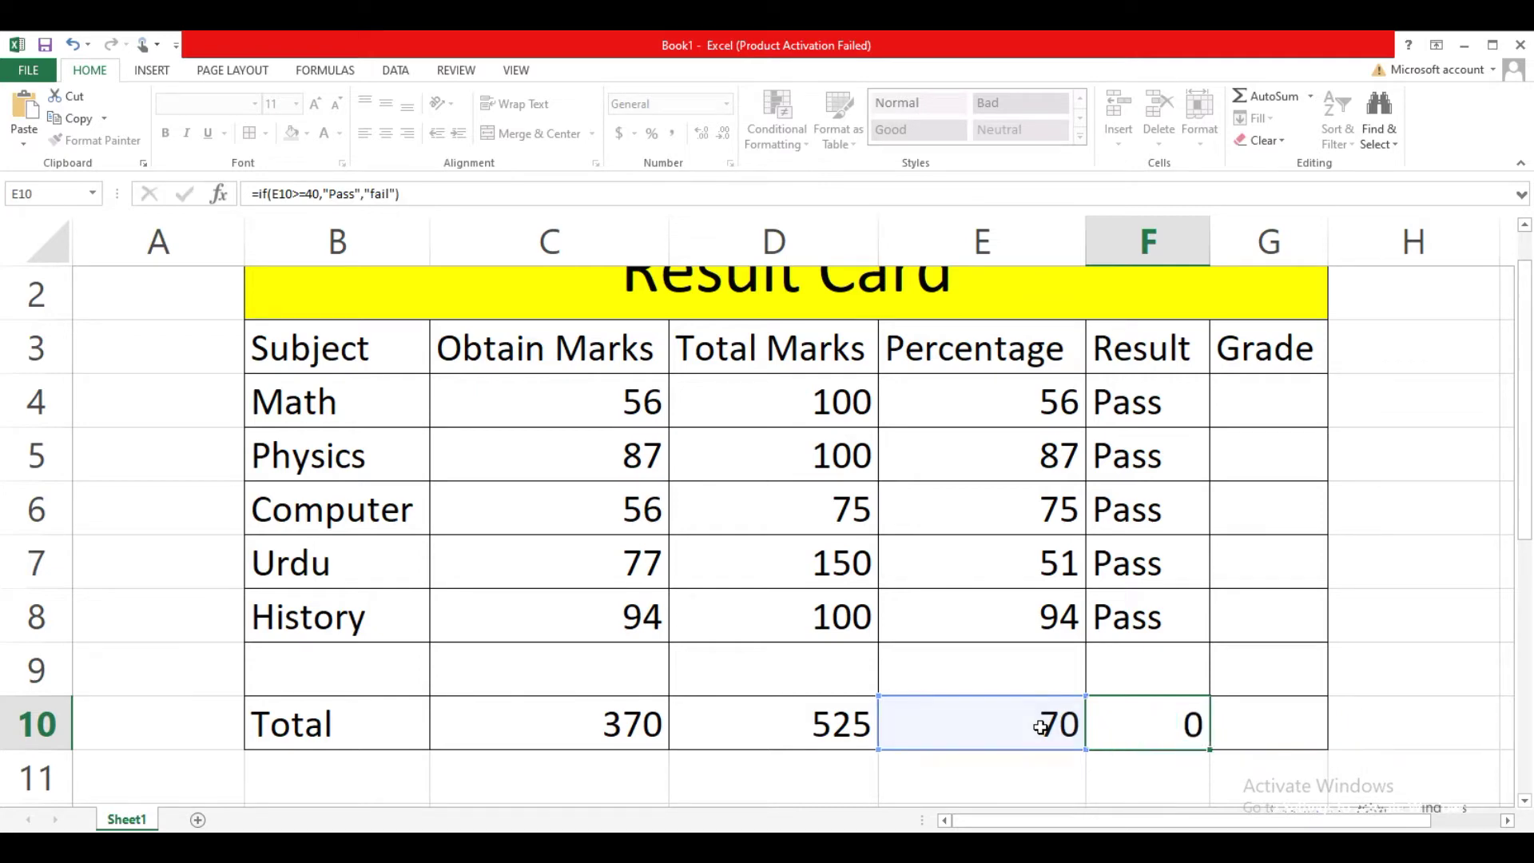
Start a nested IF formula for the Math grade in G4, returning "A" when E4>90 and "B" when E4>80
click(1243, 405)
text(=if()
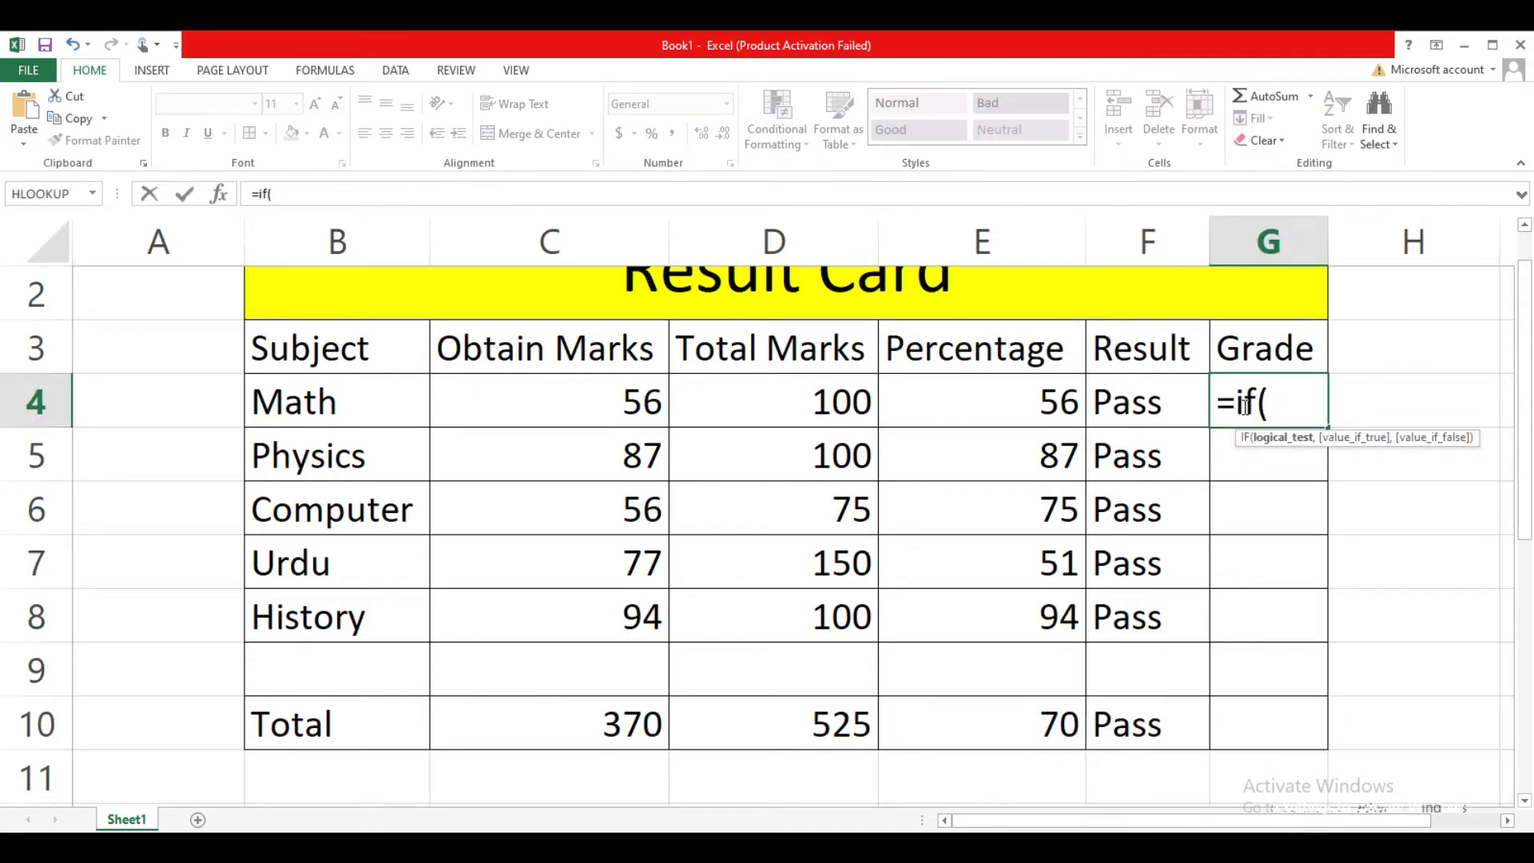
click(1042, 403)
text(>90,"A",)
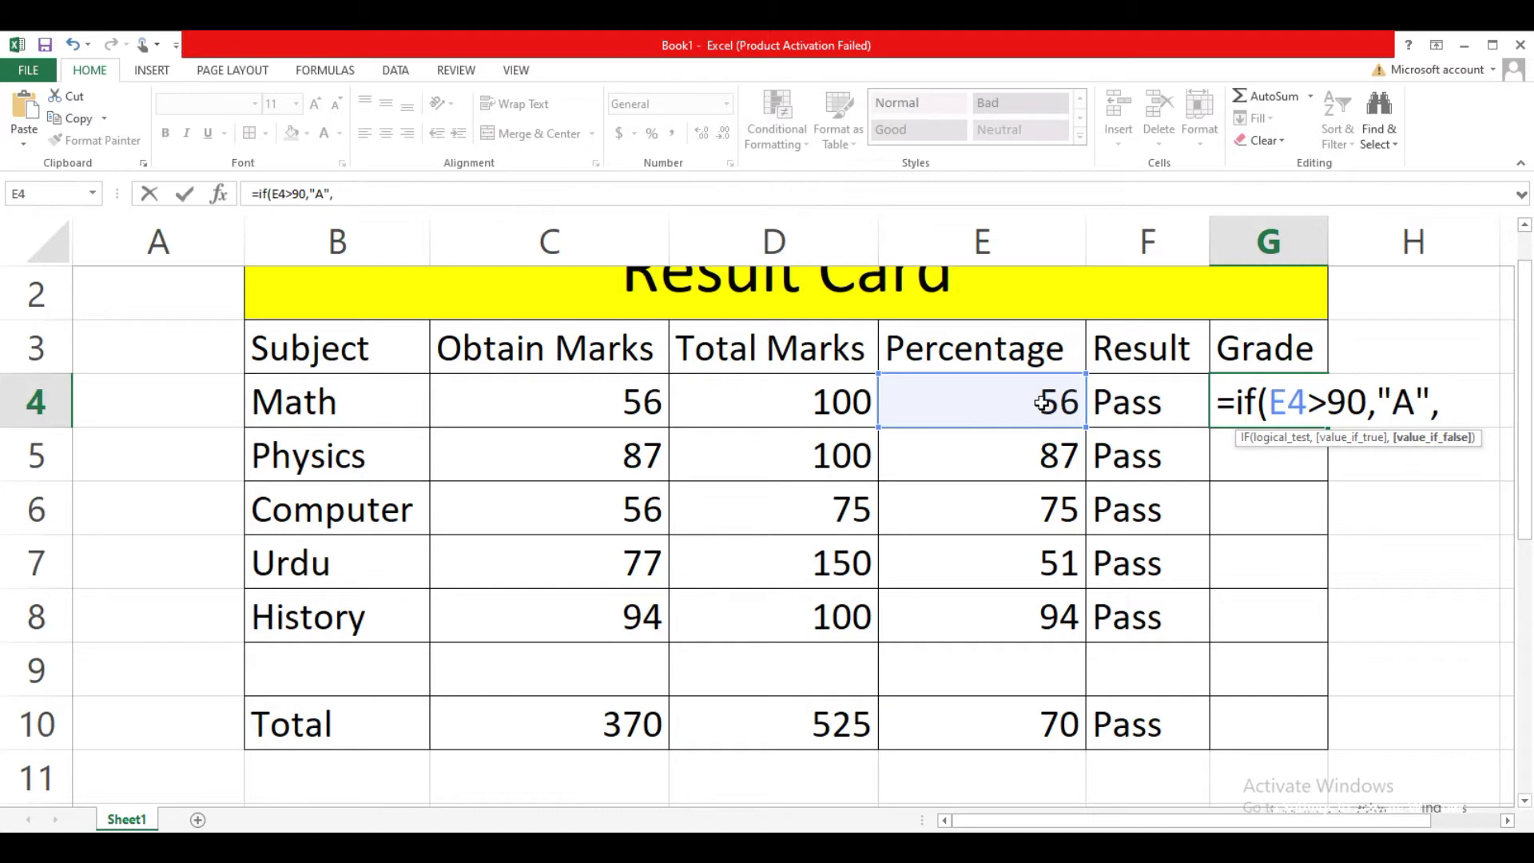
text(if()
click(1043, 402)
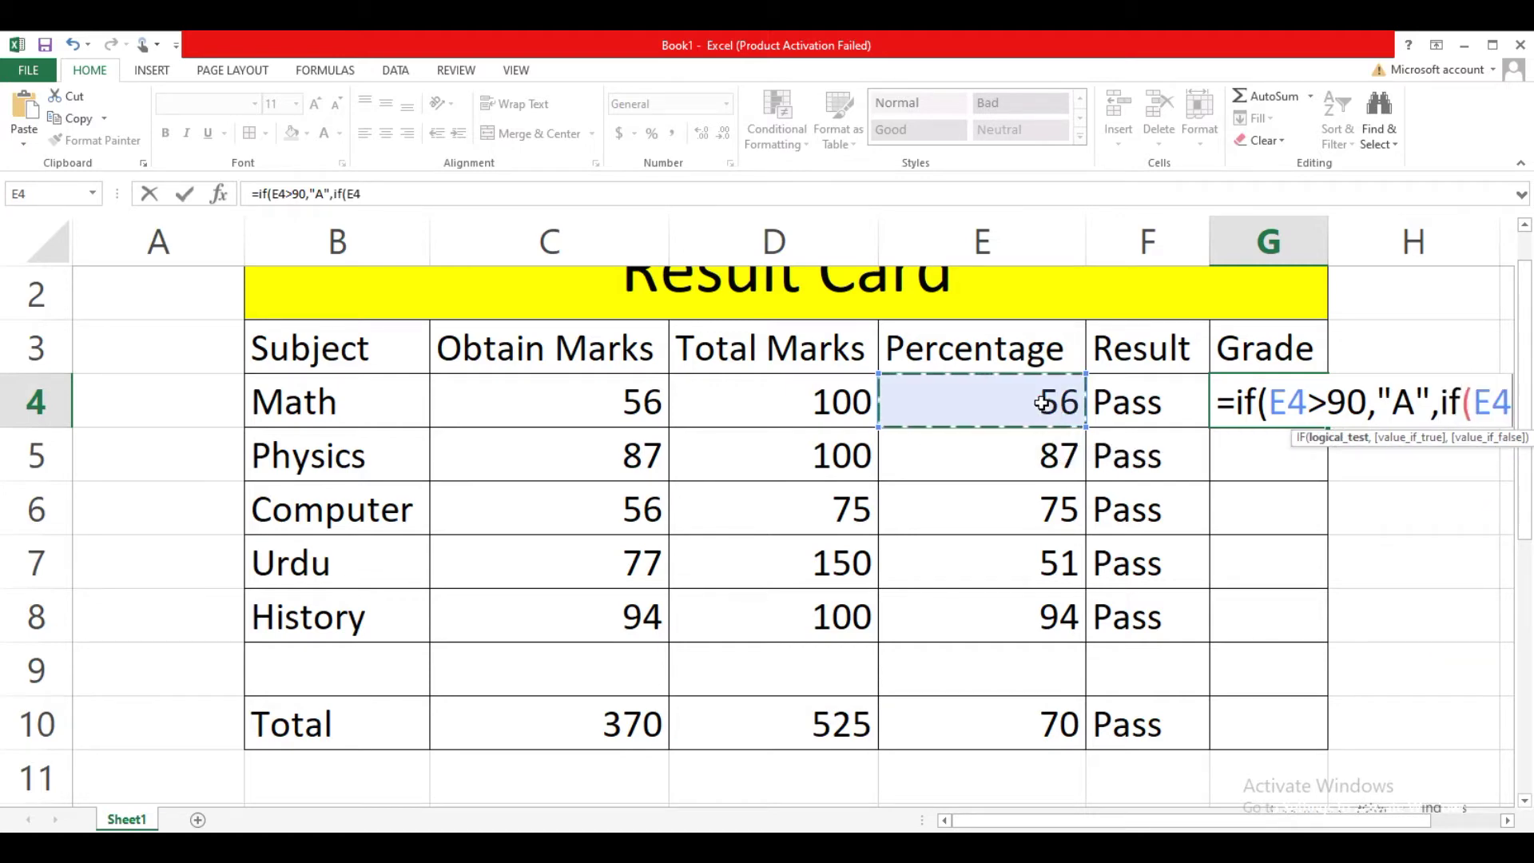
text(>80,)
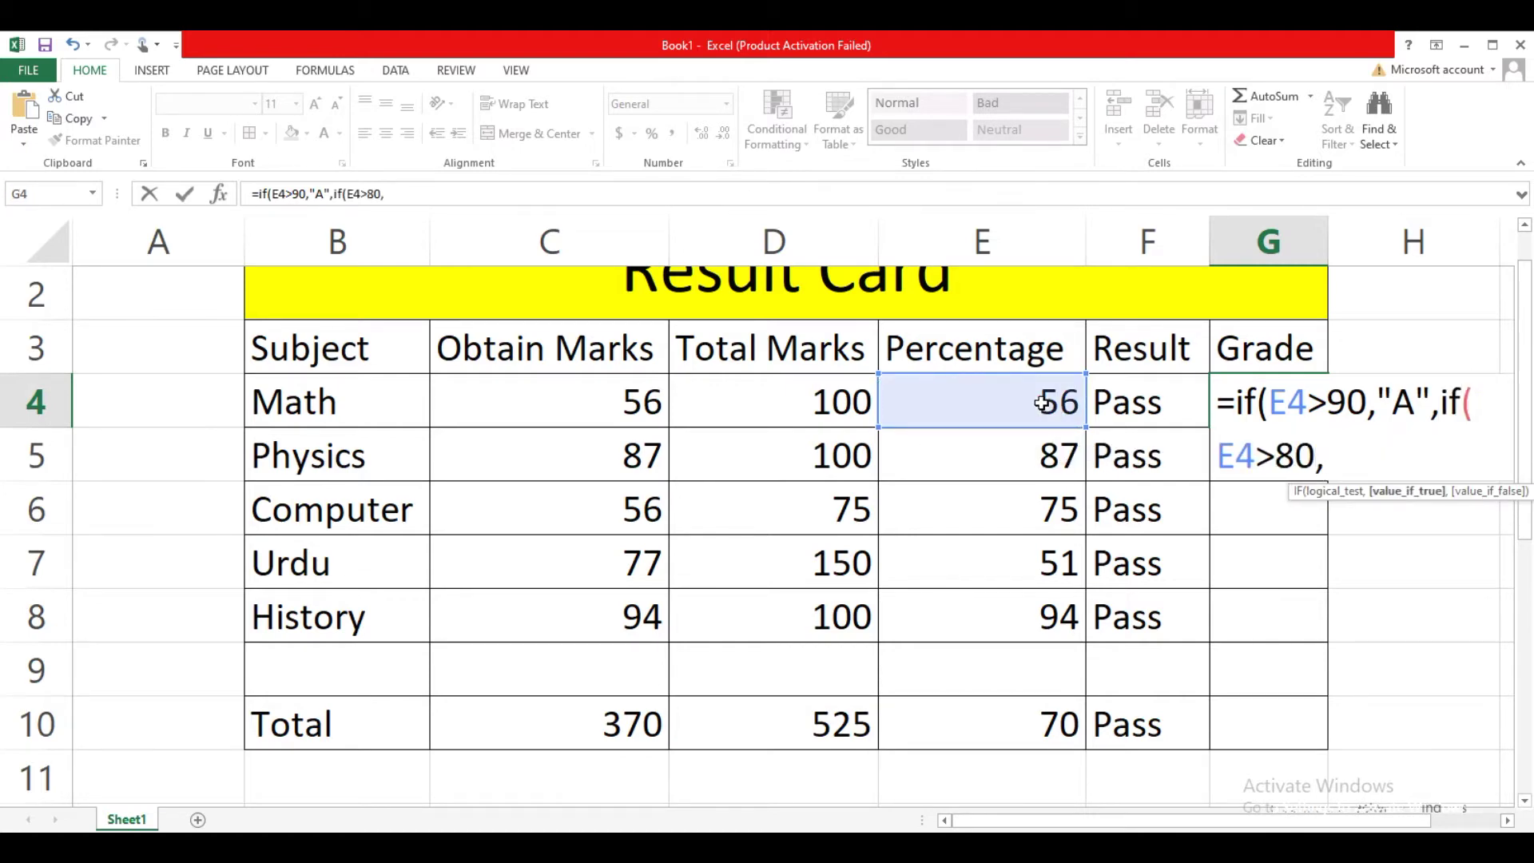
text("B",)
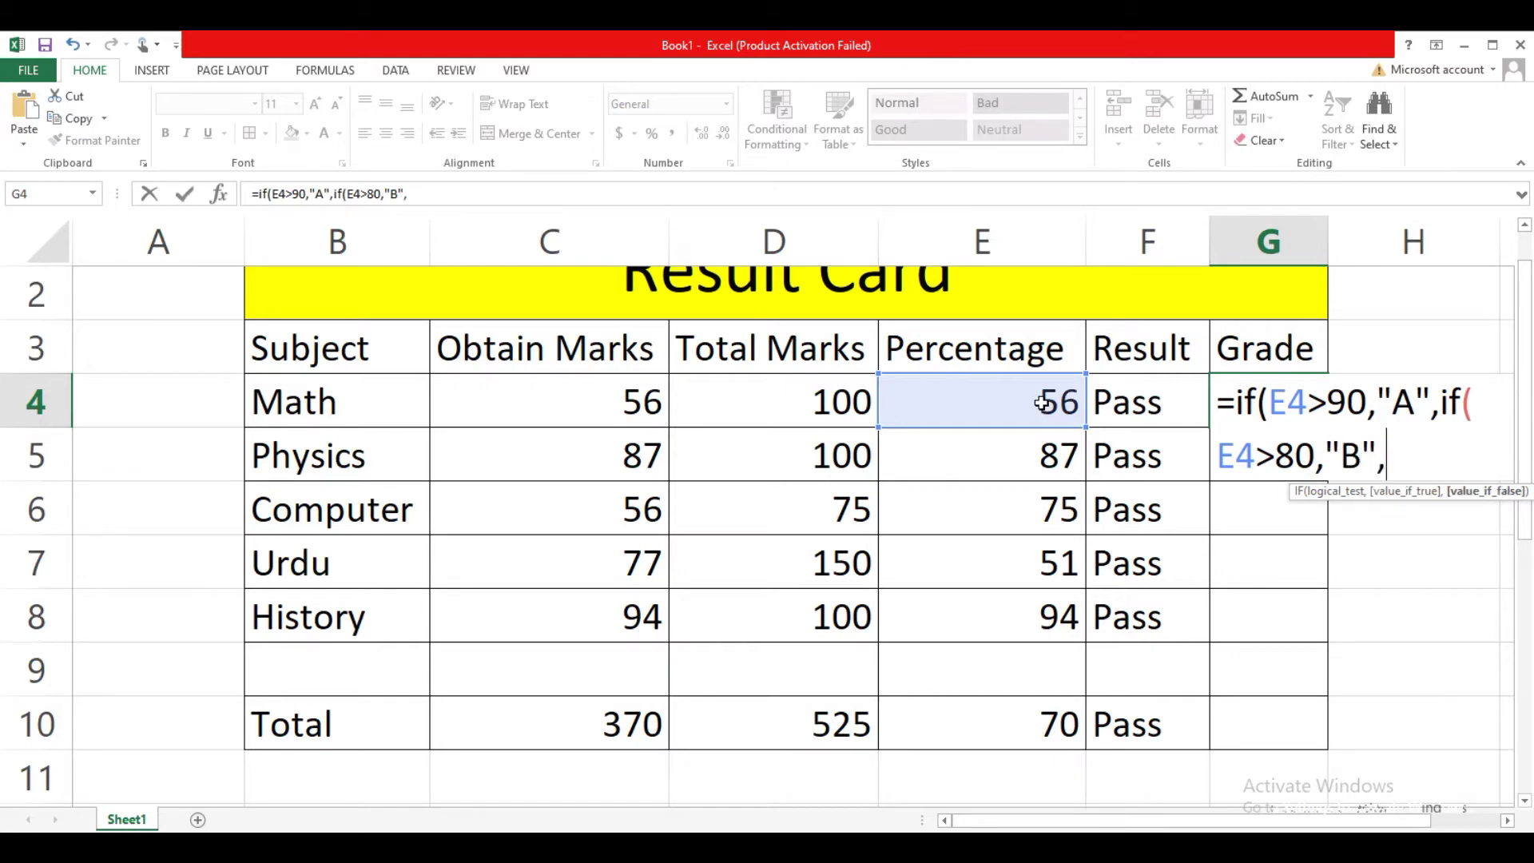
Extend the Math grade formula with nested IFs returning "C" when E4>70 and "D" when E4>50
text(if()
click(1042, 402)
text(>70,"C)
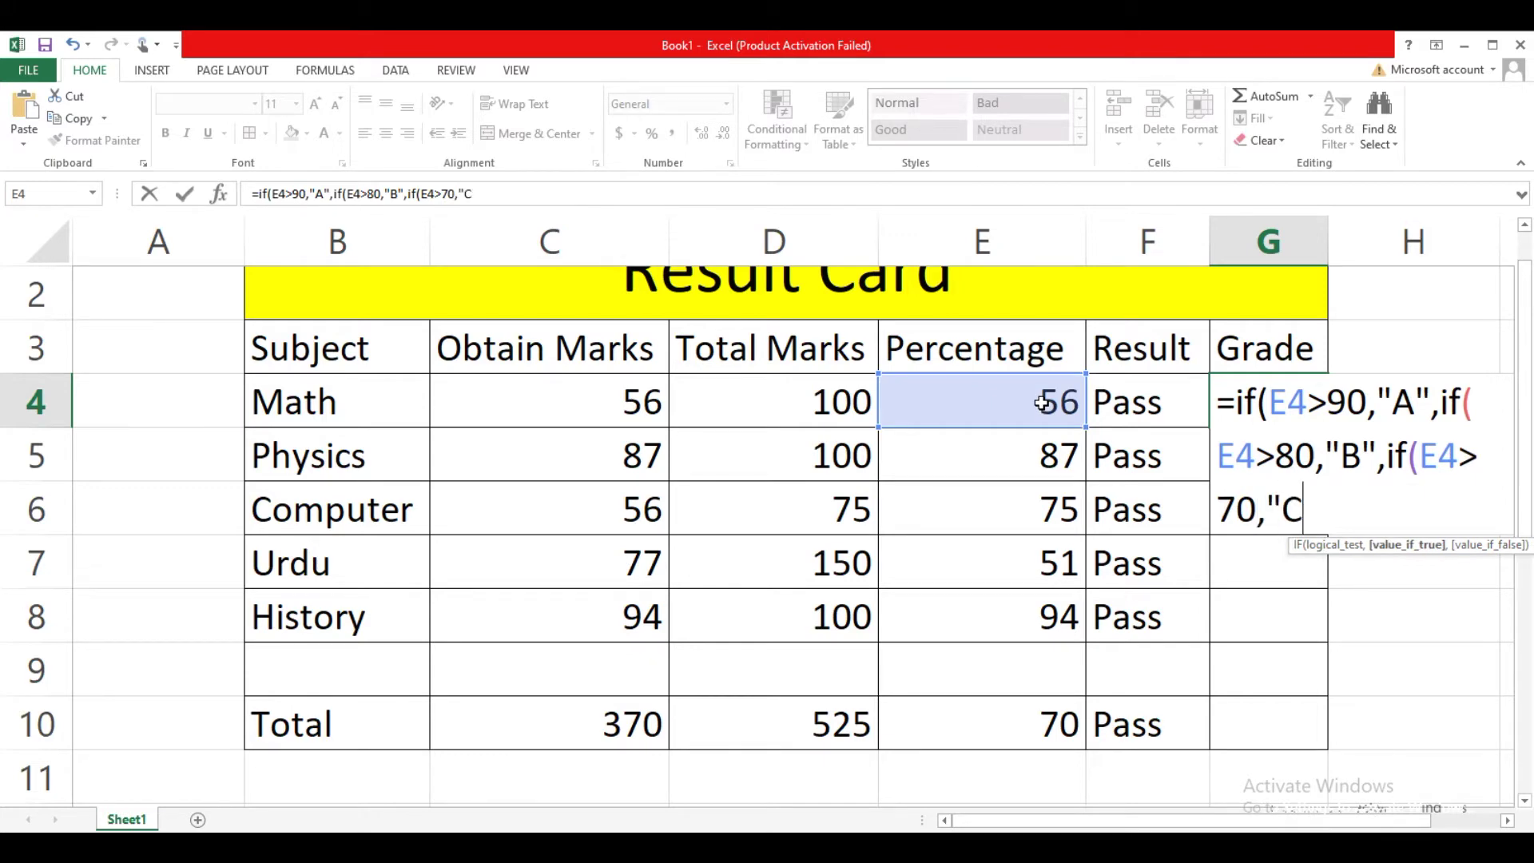
text(",)
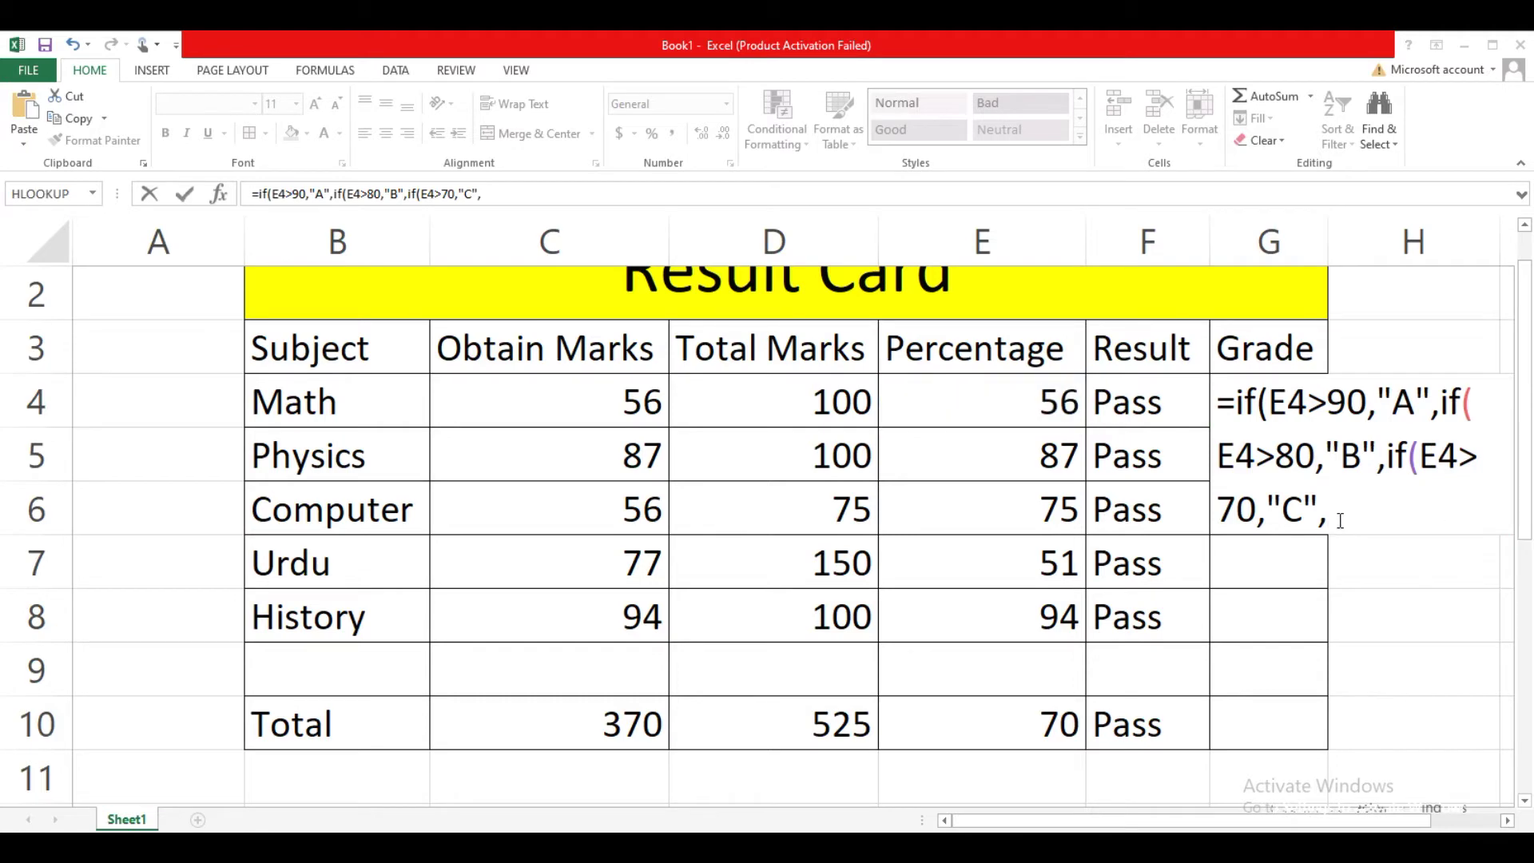
text(if()
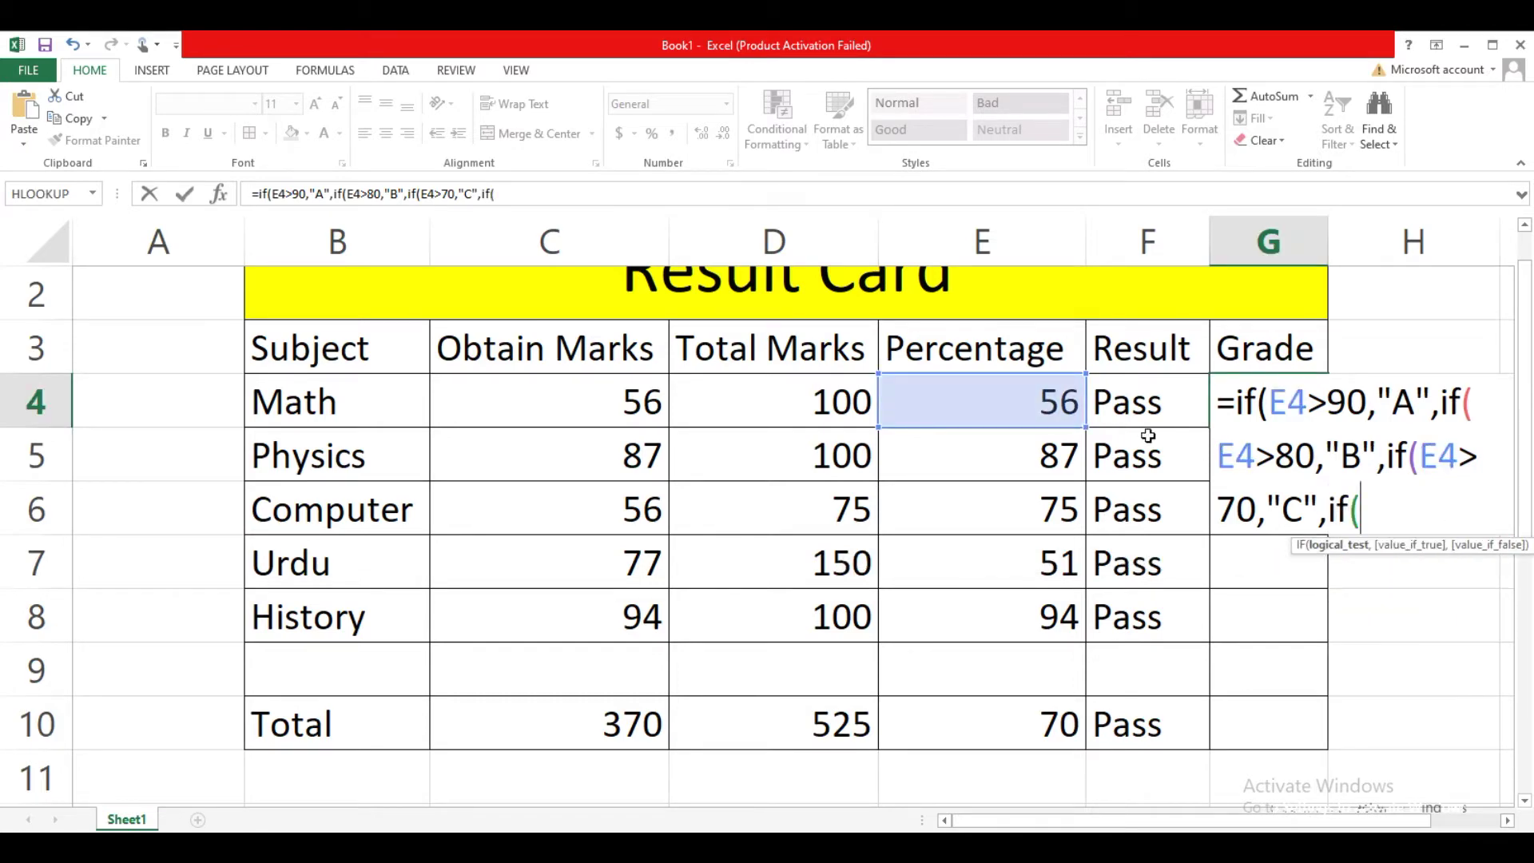
click(1012, 402)
text(<)
key(BackSpace)
text(>)
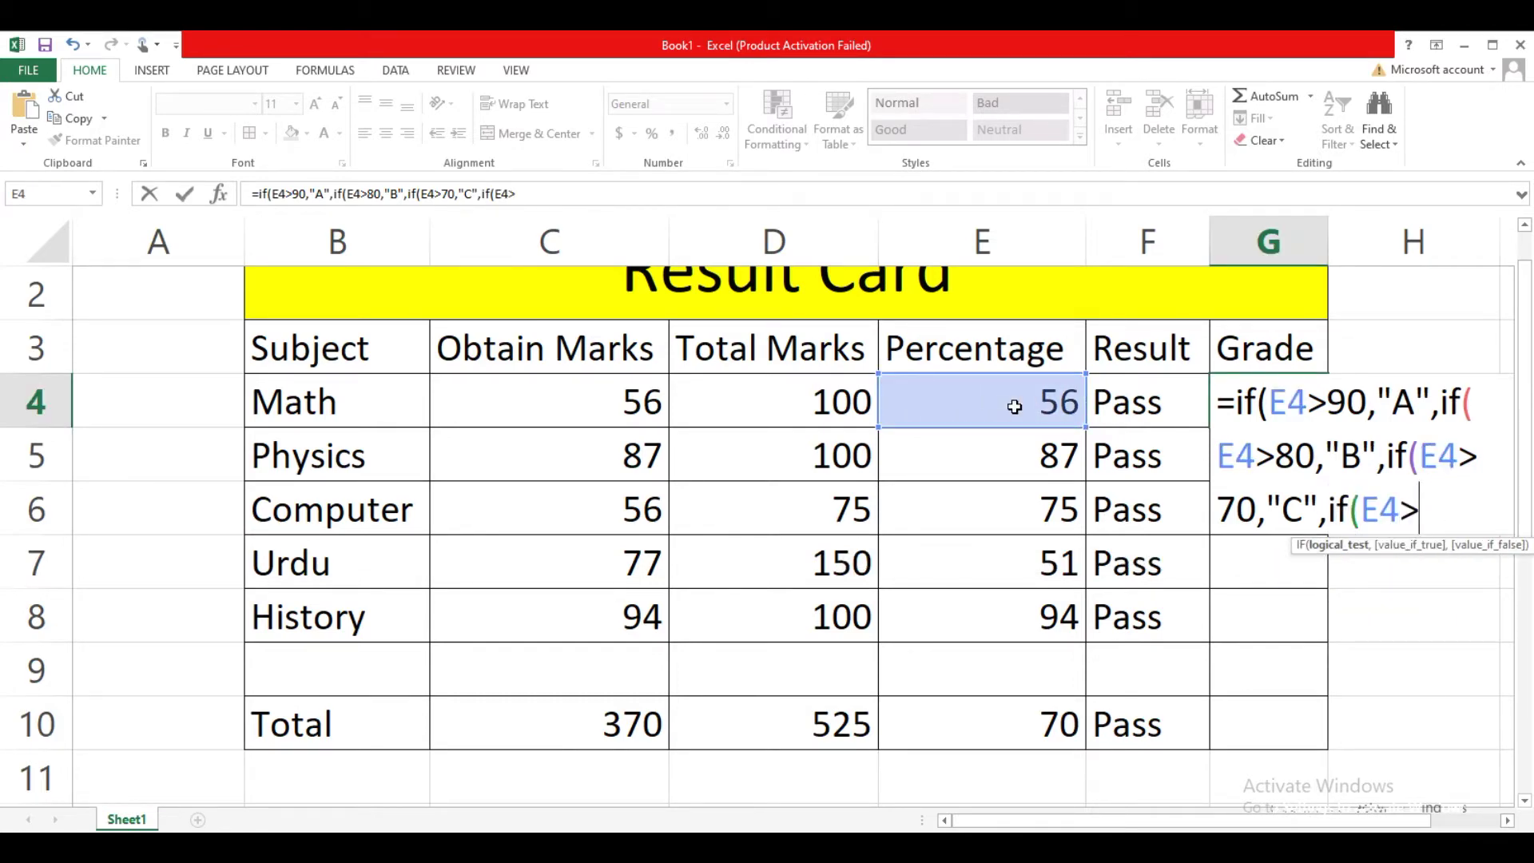
text(50,"D)
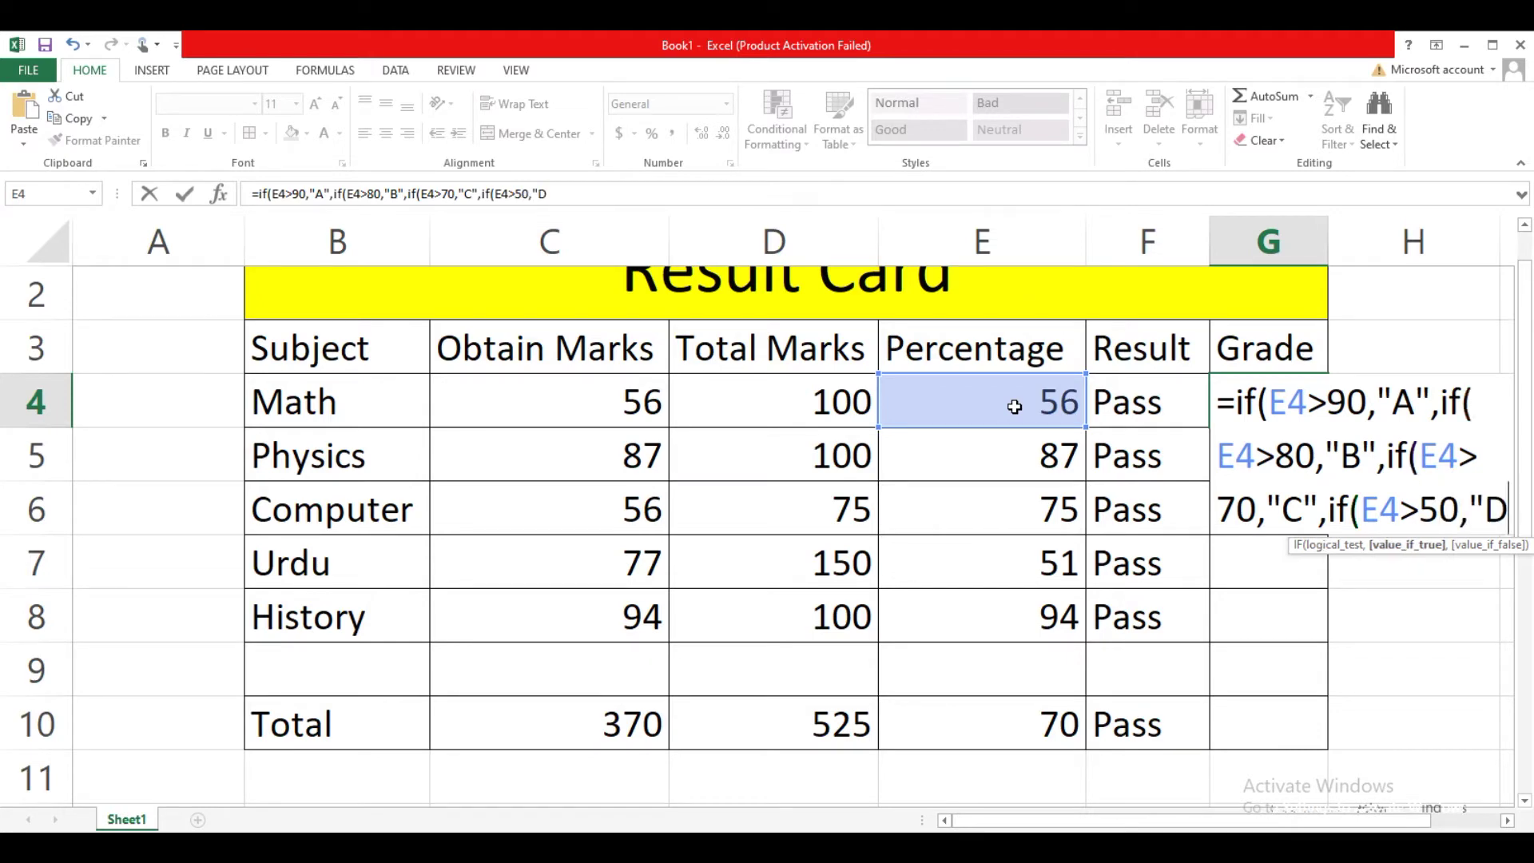
Complete the Math grade formula with an IF returning "E" when E4>=40 and otherwise "F", closing all five brackets
text(",if()
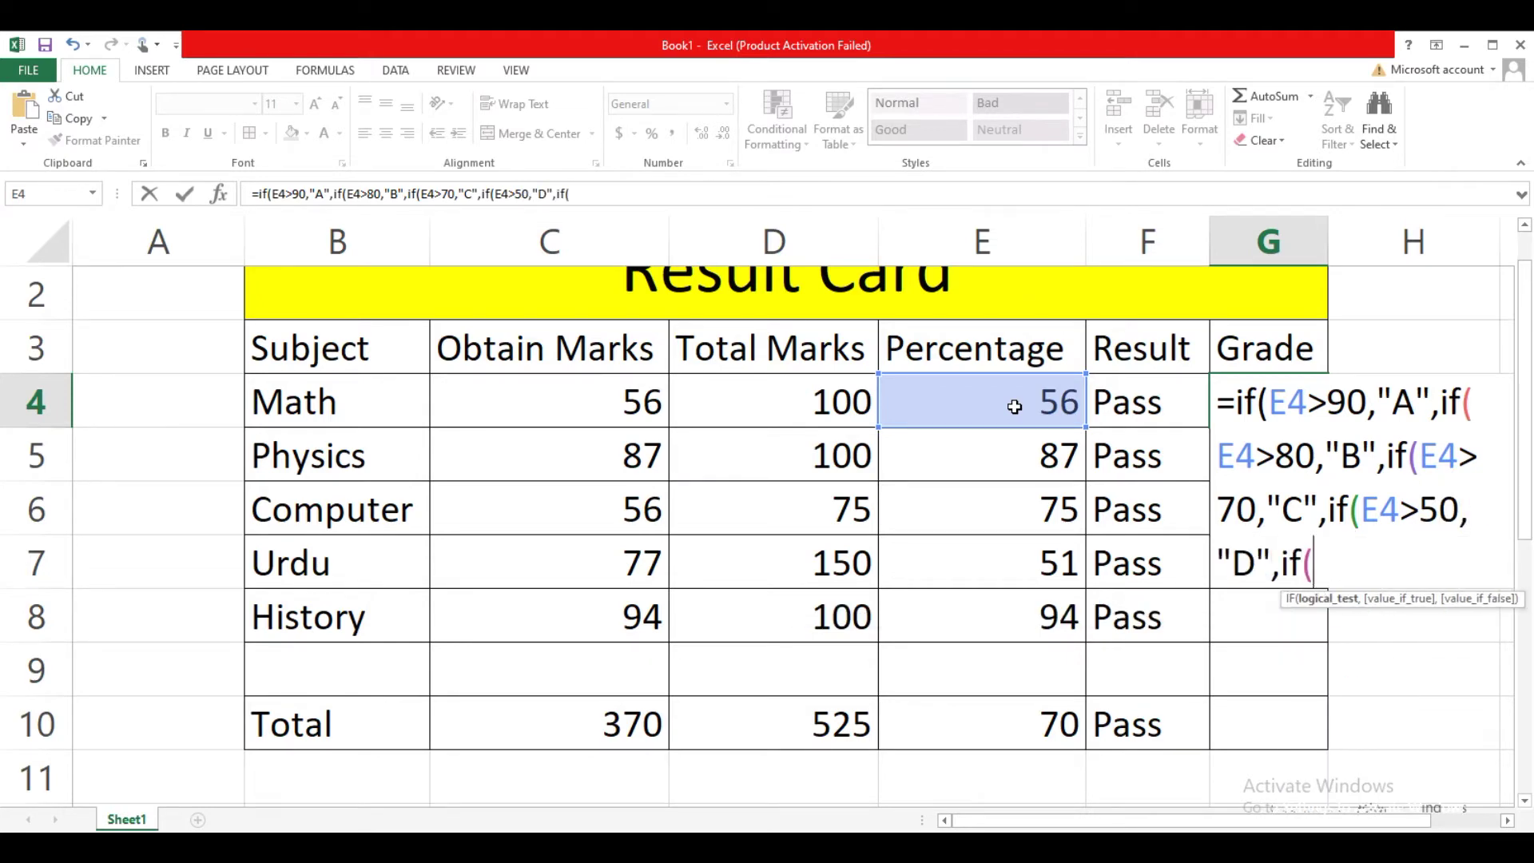
click(1015, 407)
text(>)
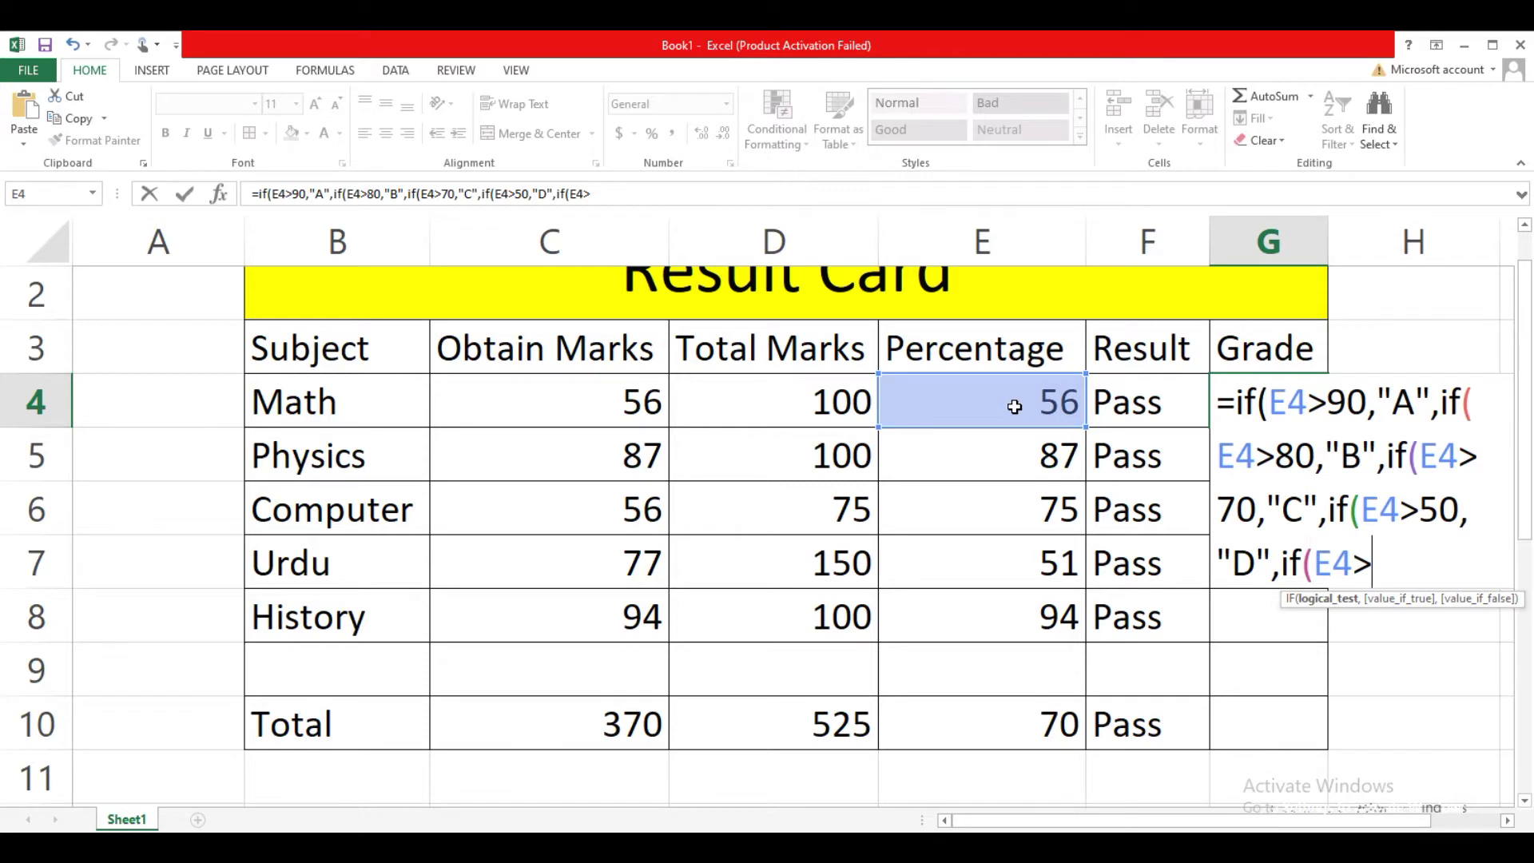
text(=40,"E","F)
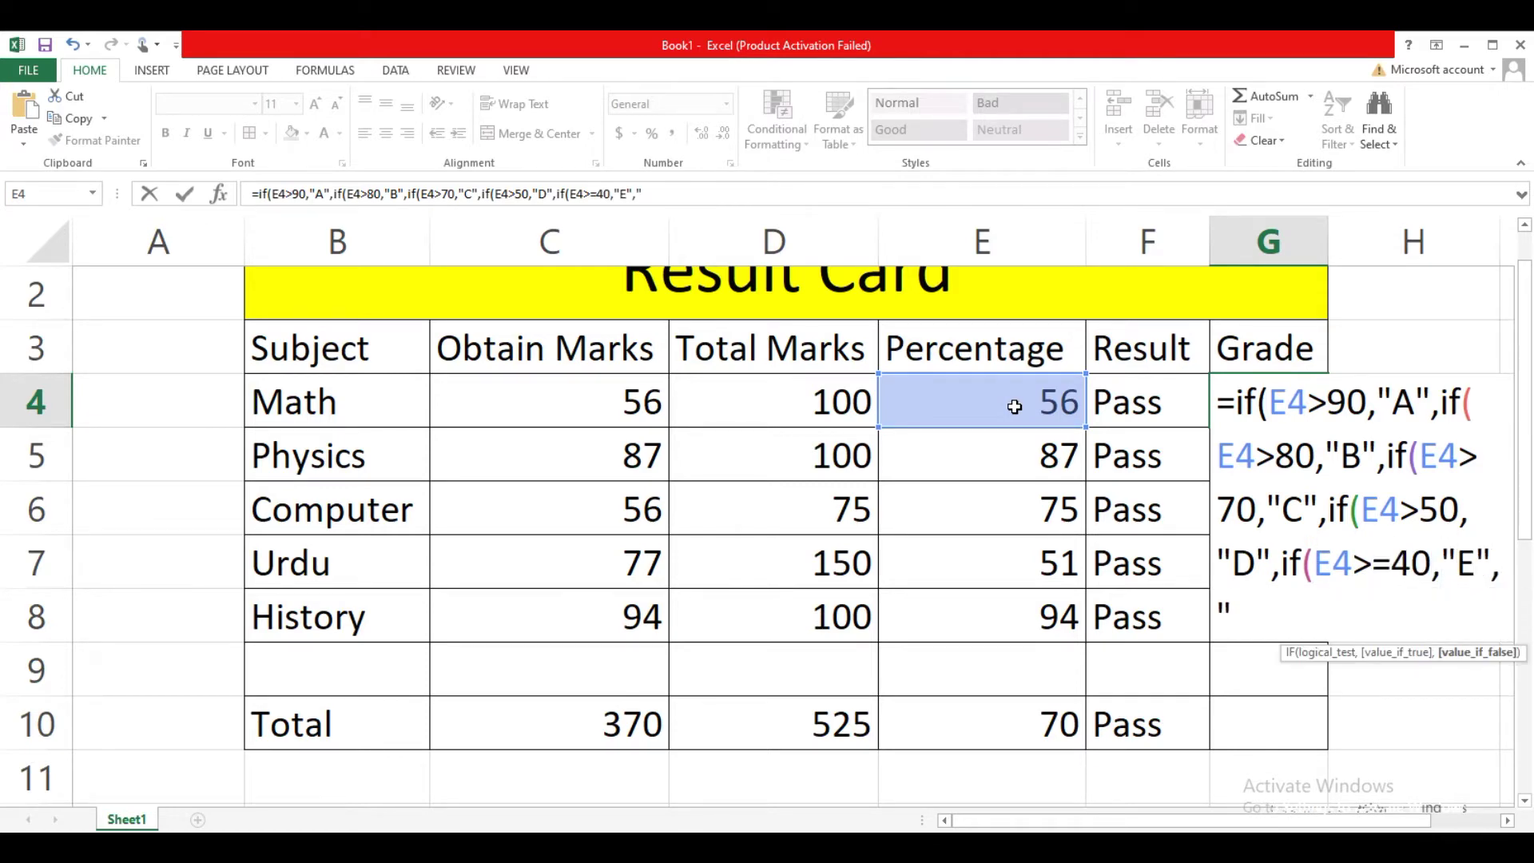
text("))))
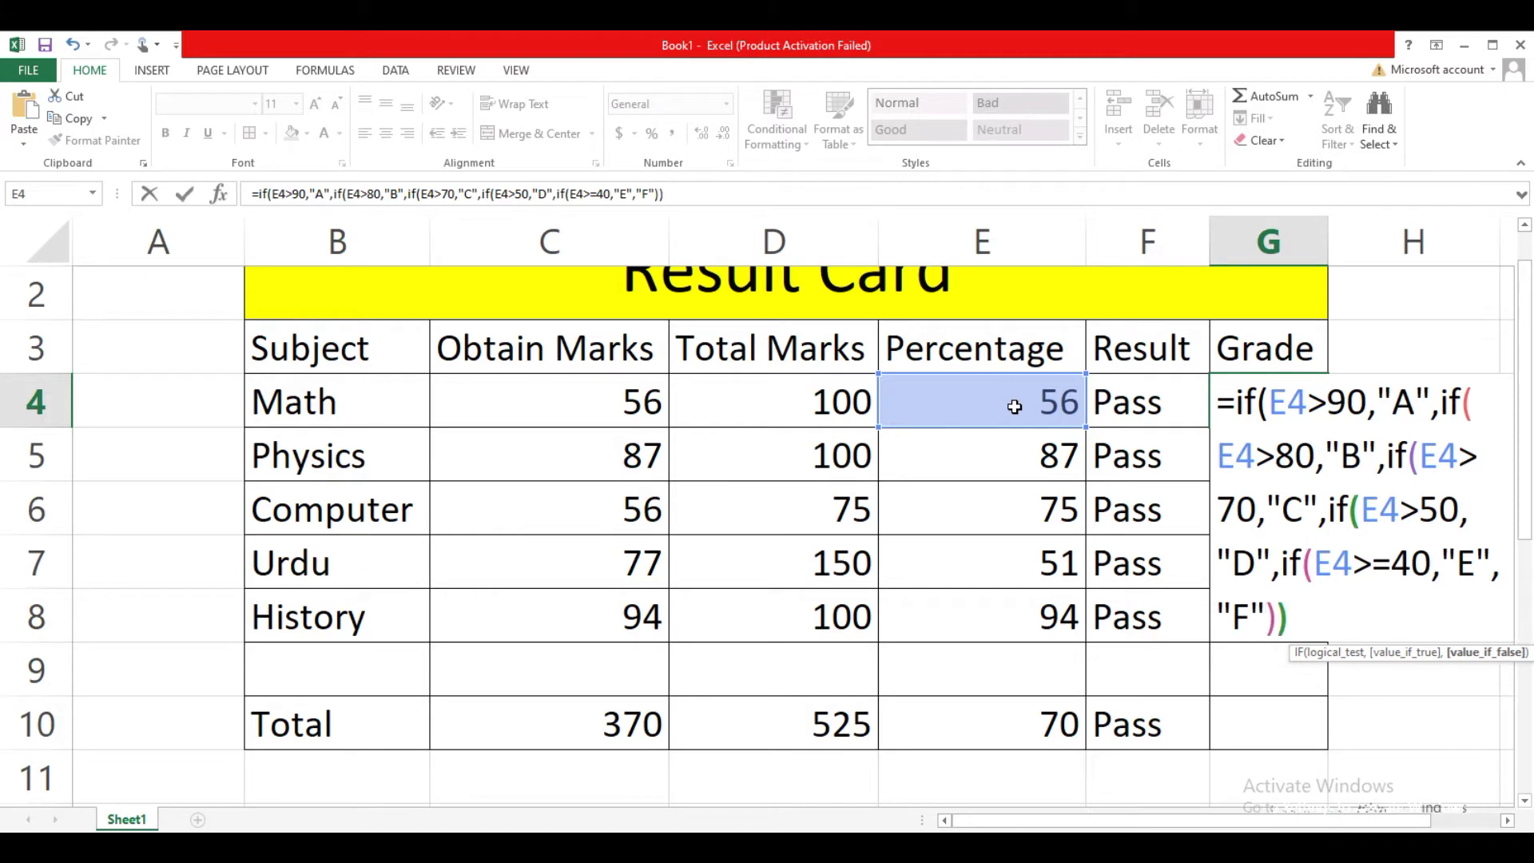
text())
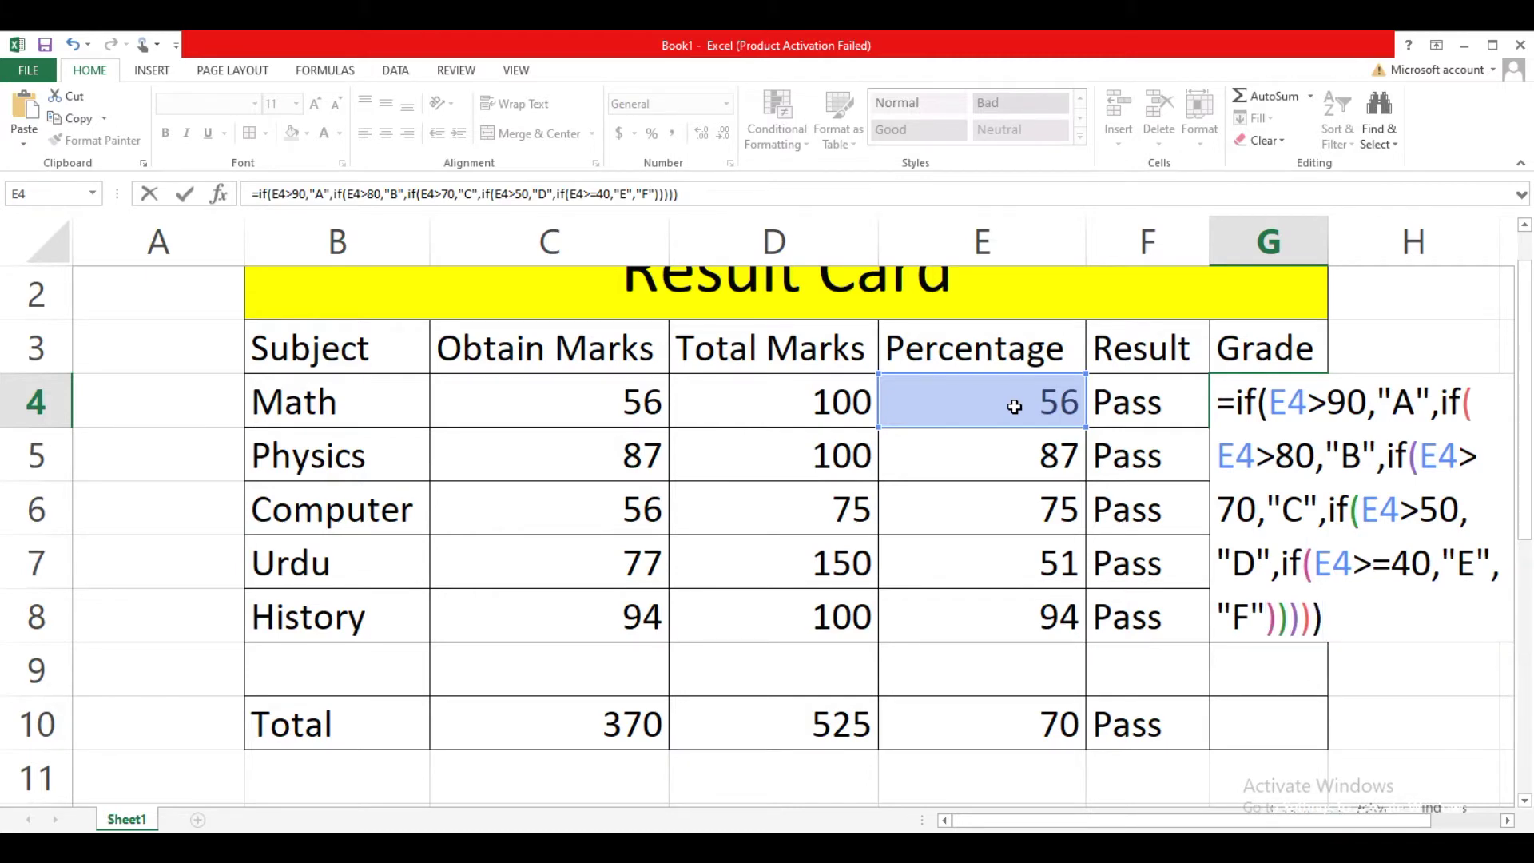
key(Return)
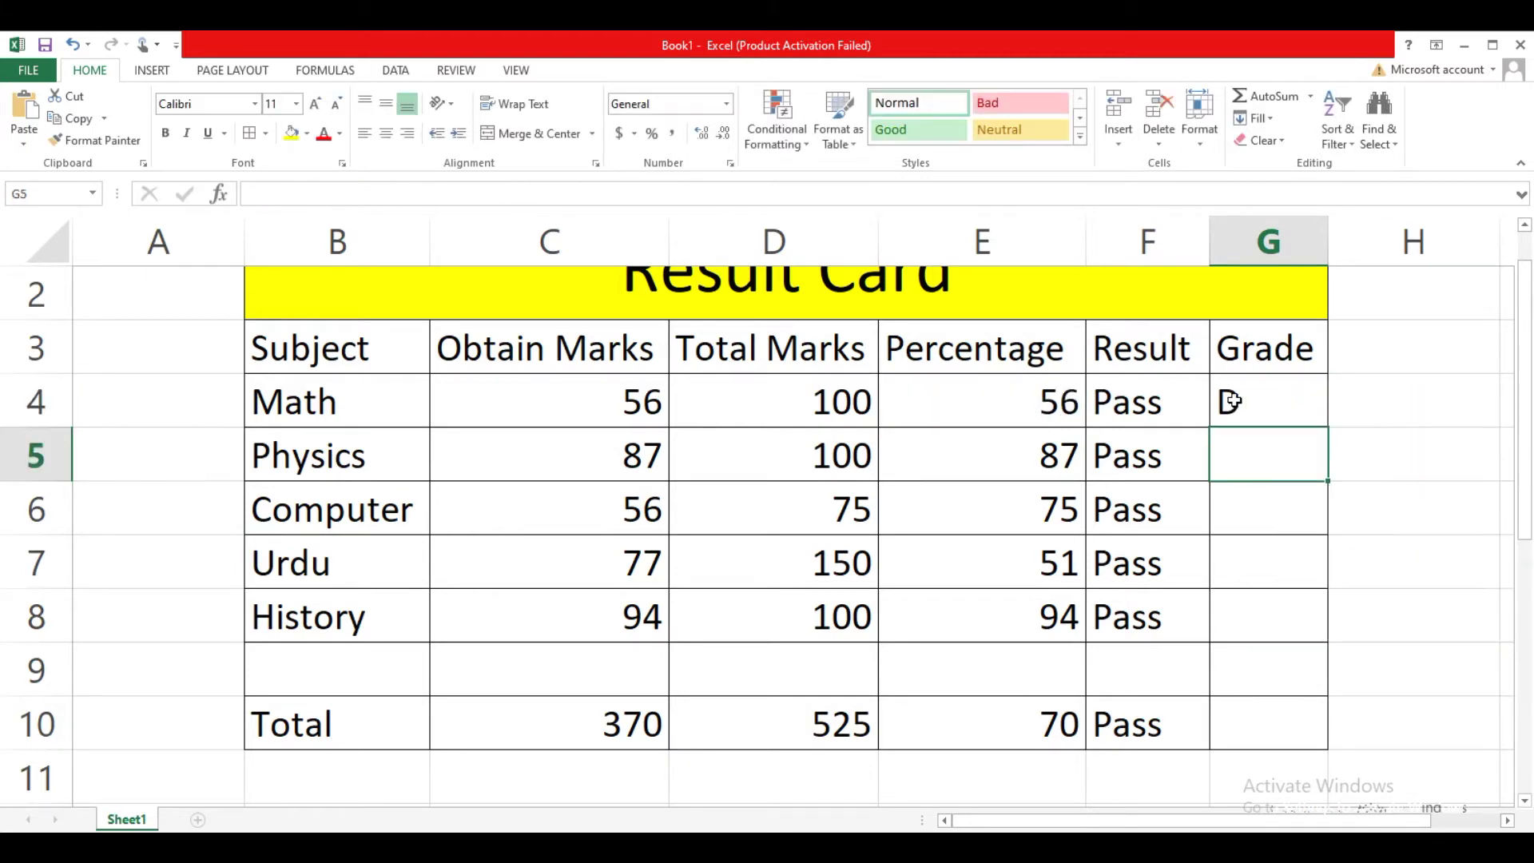
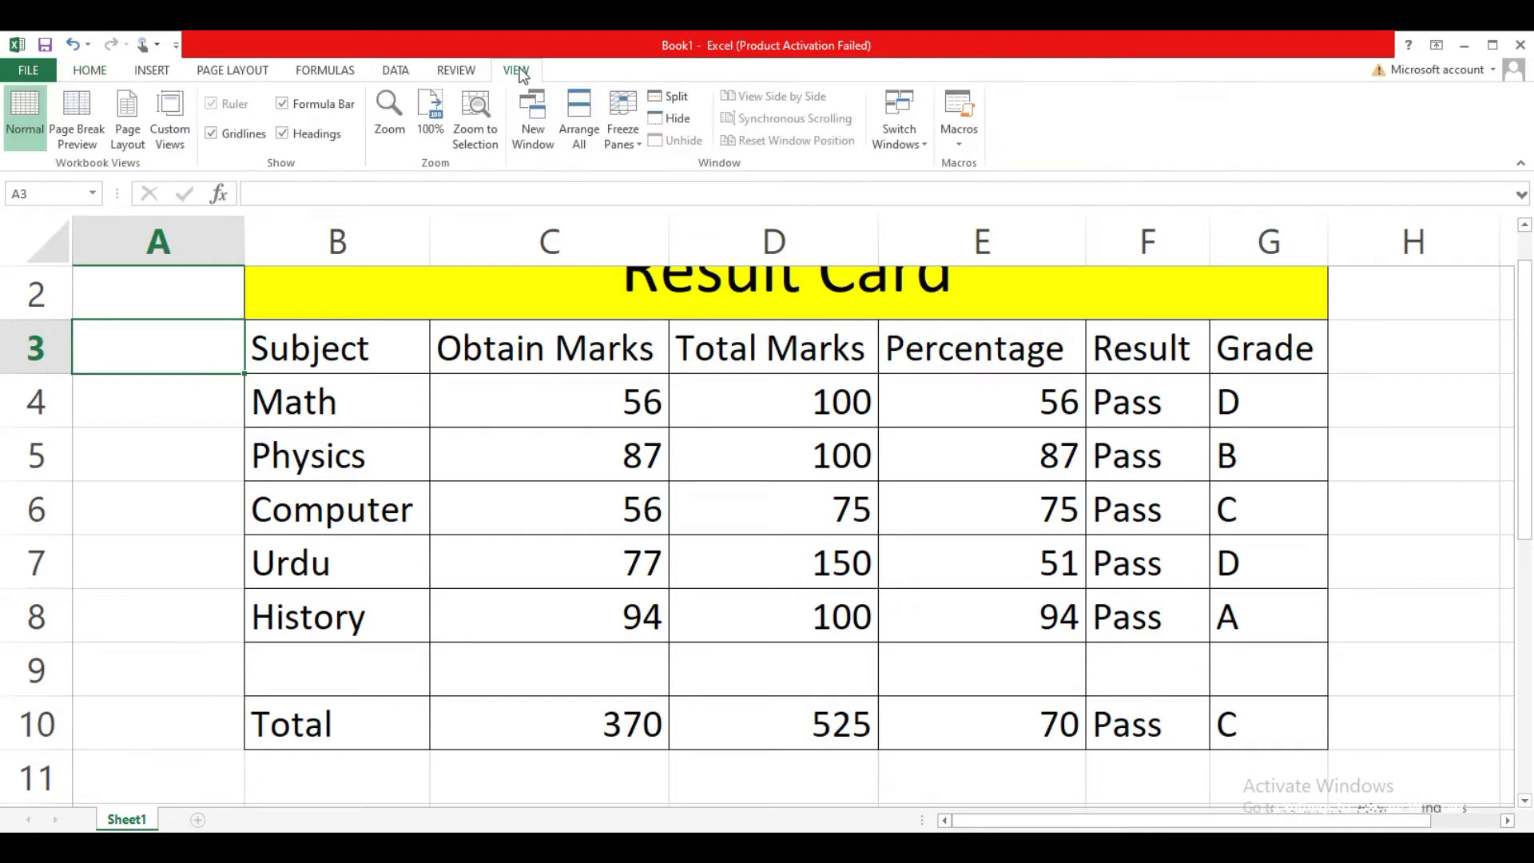
Reset the zoom to 100%, switch to Sheet4 of the ResultExcel workbook and zoom to the range A1:K5
click(432, 126)
click(227, 668)
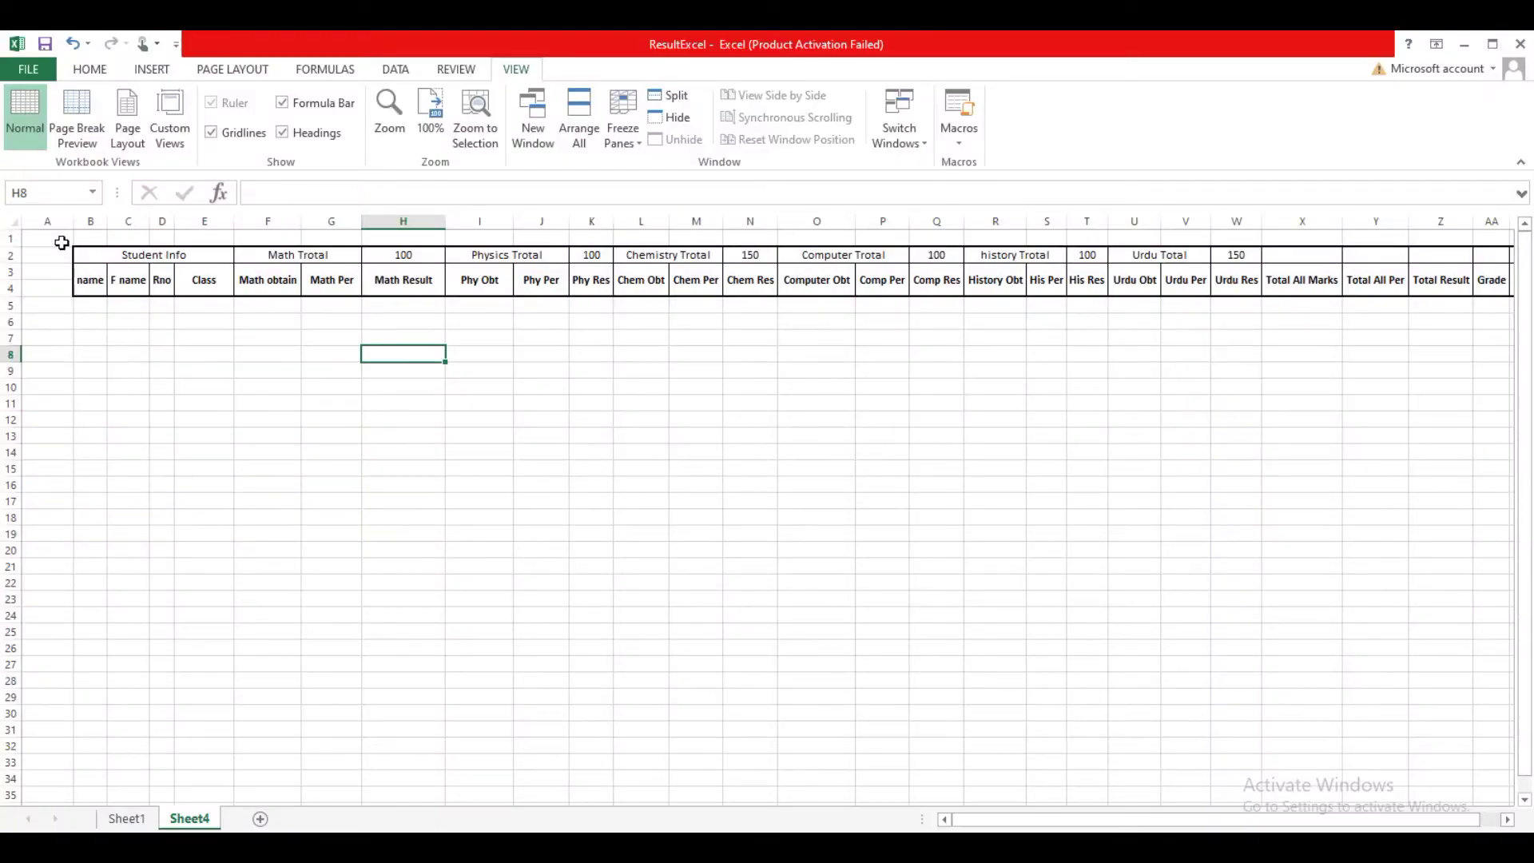
drag(61, 243, 580, 301)
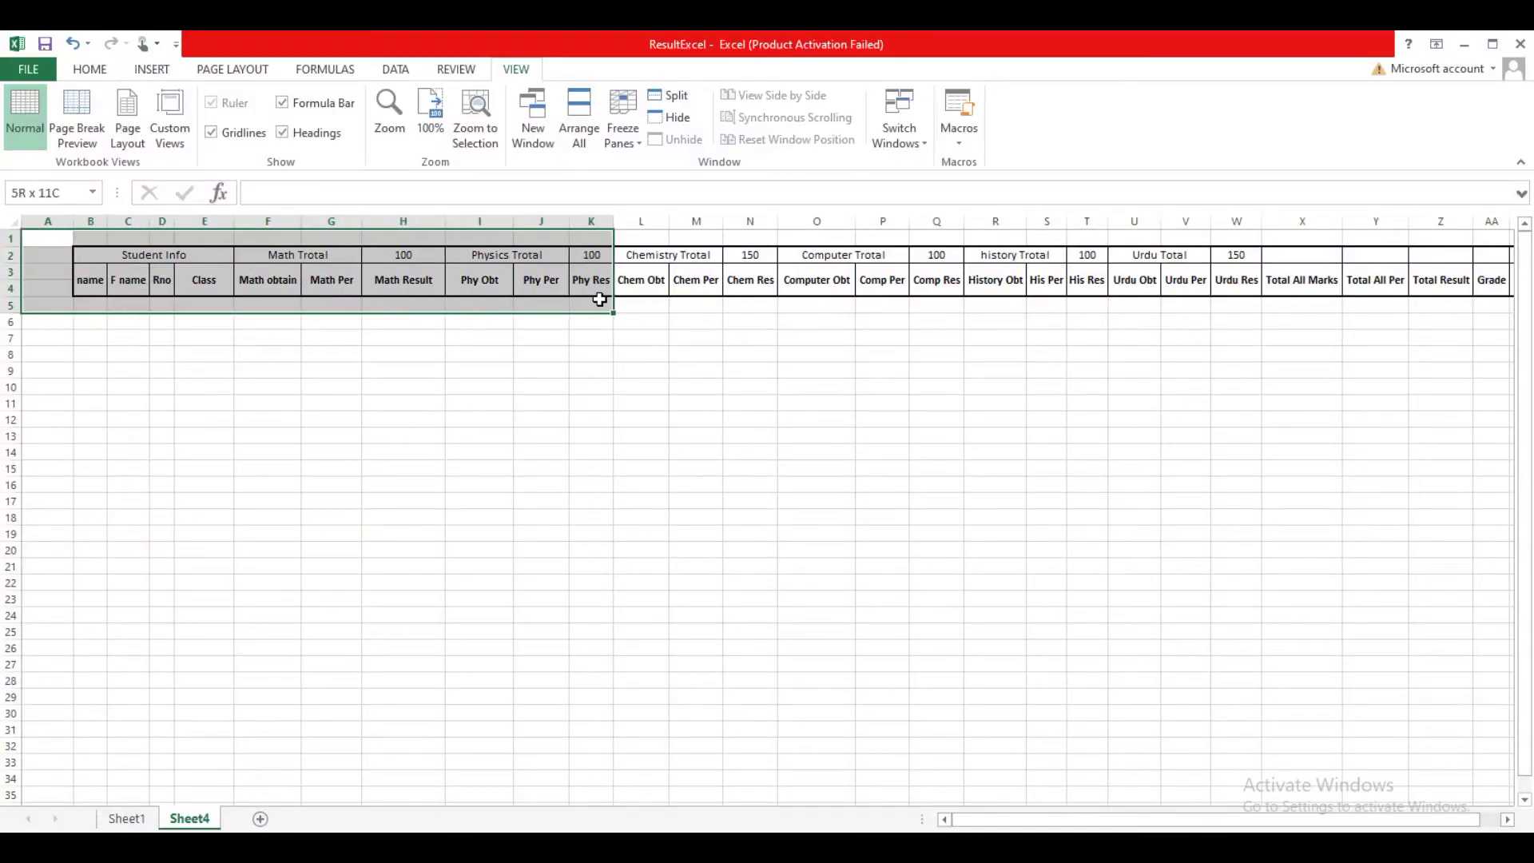
click(475, 118)
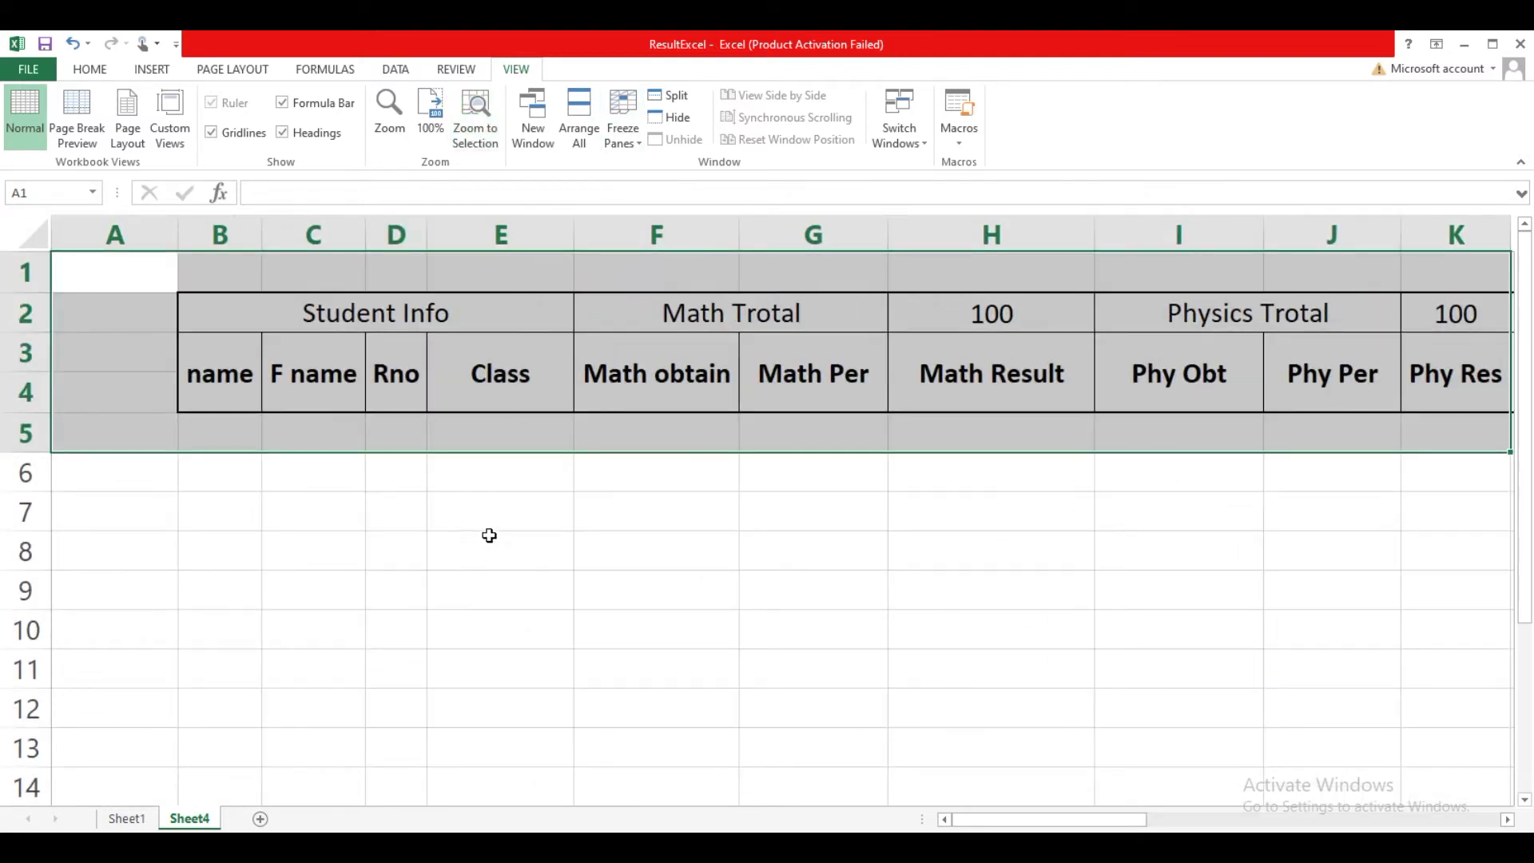
click(896, 592)
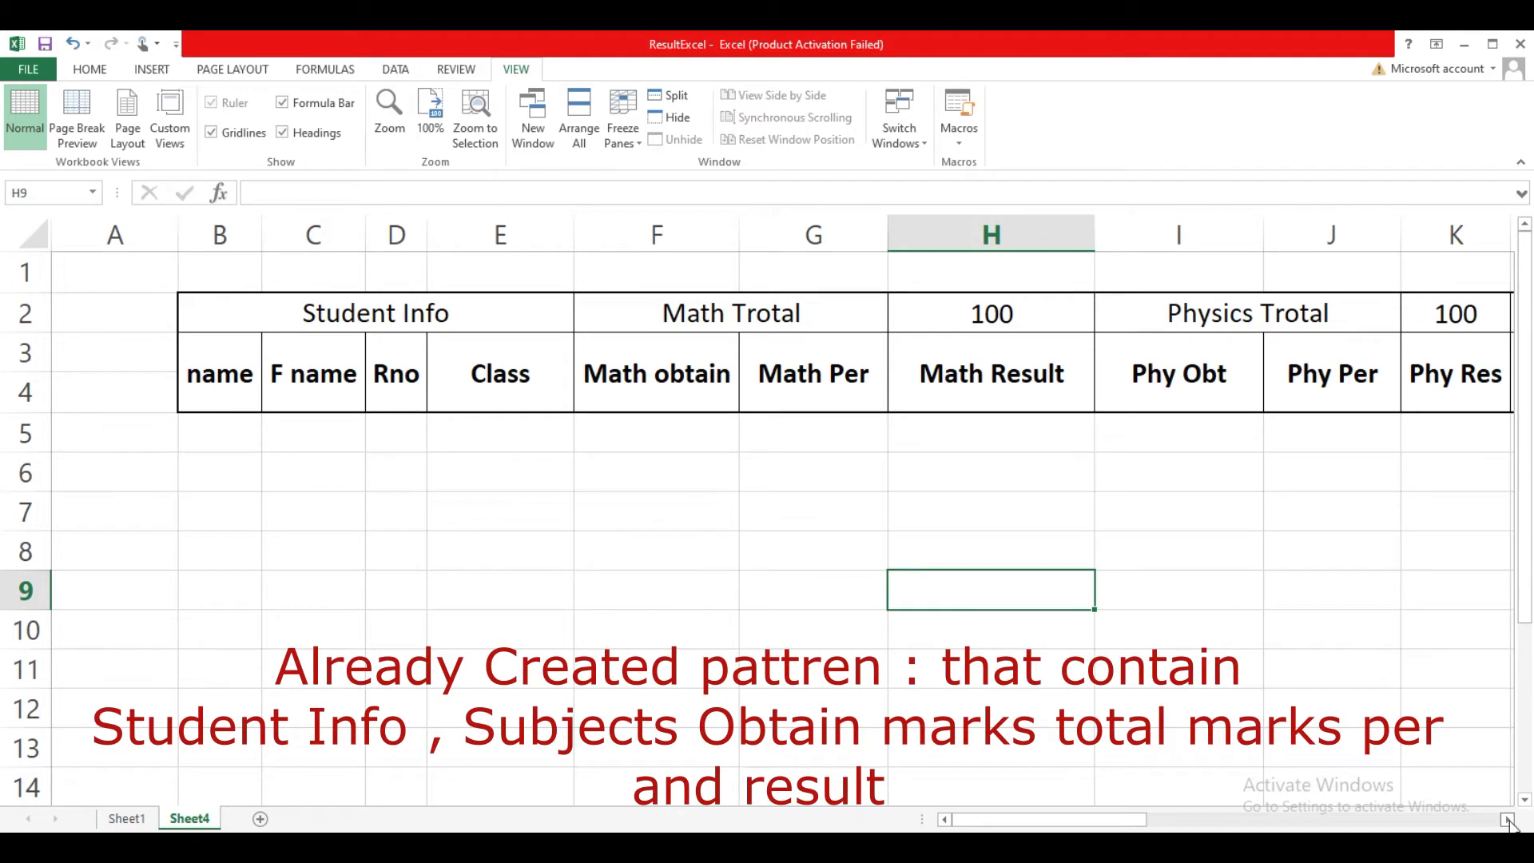
Examine the headings across Sheet4, from the student information and subject columns through the overall totals, grade and position
click(1508, 820)
click(1508, 819)
click(1508, 820)
click(1507, 820)
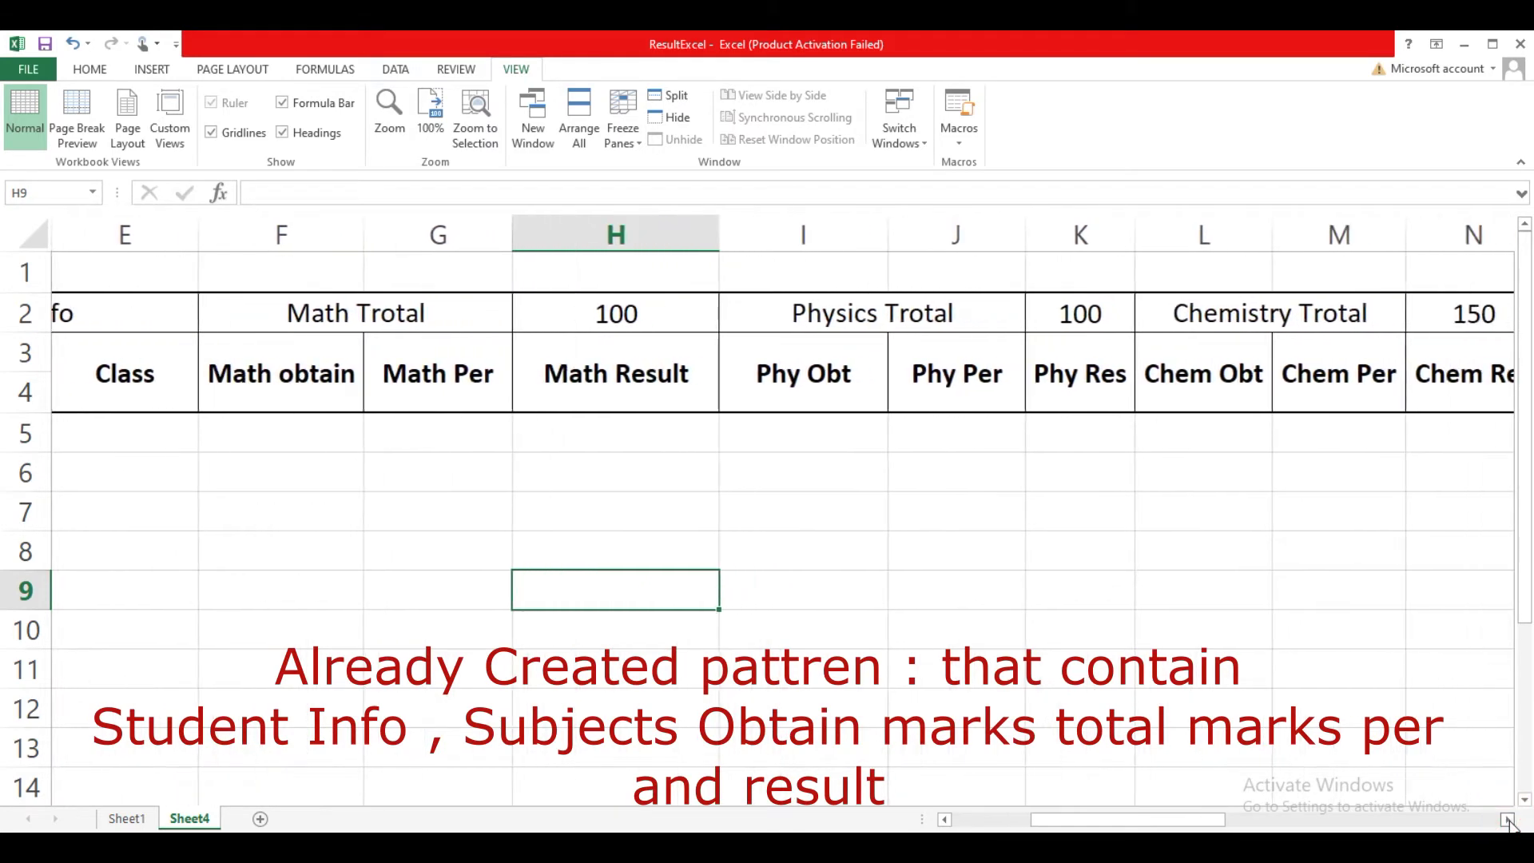
click(1508, 820)
click(1508, 820)
click(1508, 820)
click(1508, 820)
click(1508, 820)
click(1508, 820)
click(1508, 820)
click(1508, 820)
click(1508, 820)
click(1508, 820)
click(1508, 820)
click(1507, 819)
click(1508, 820)
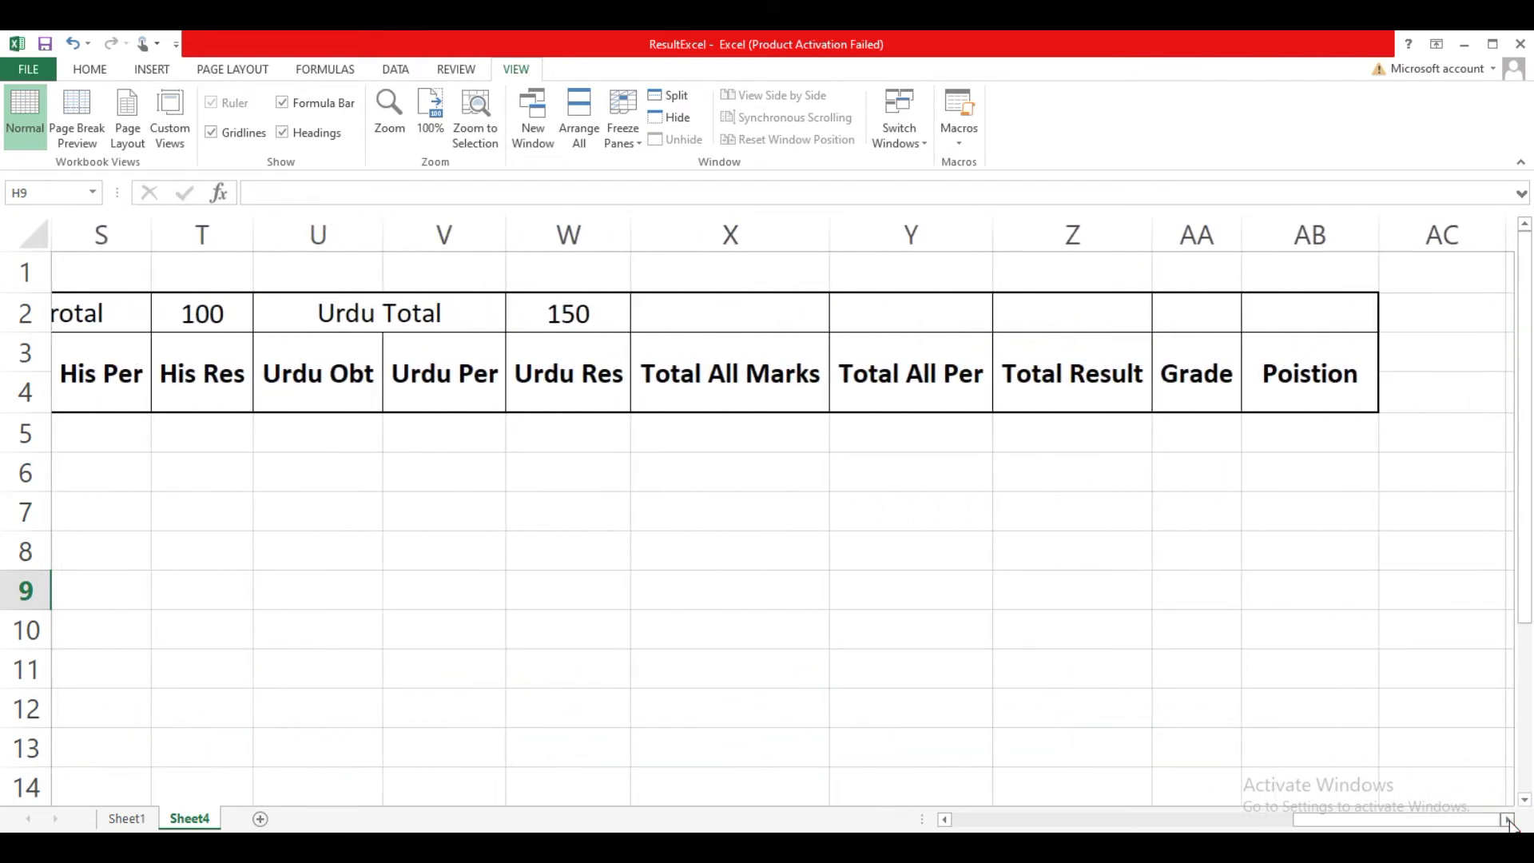
drag(1407, 823, 1055, 828)
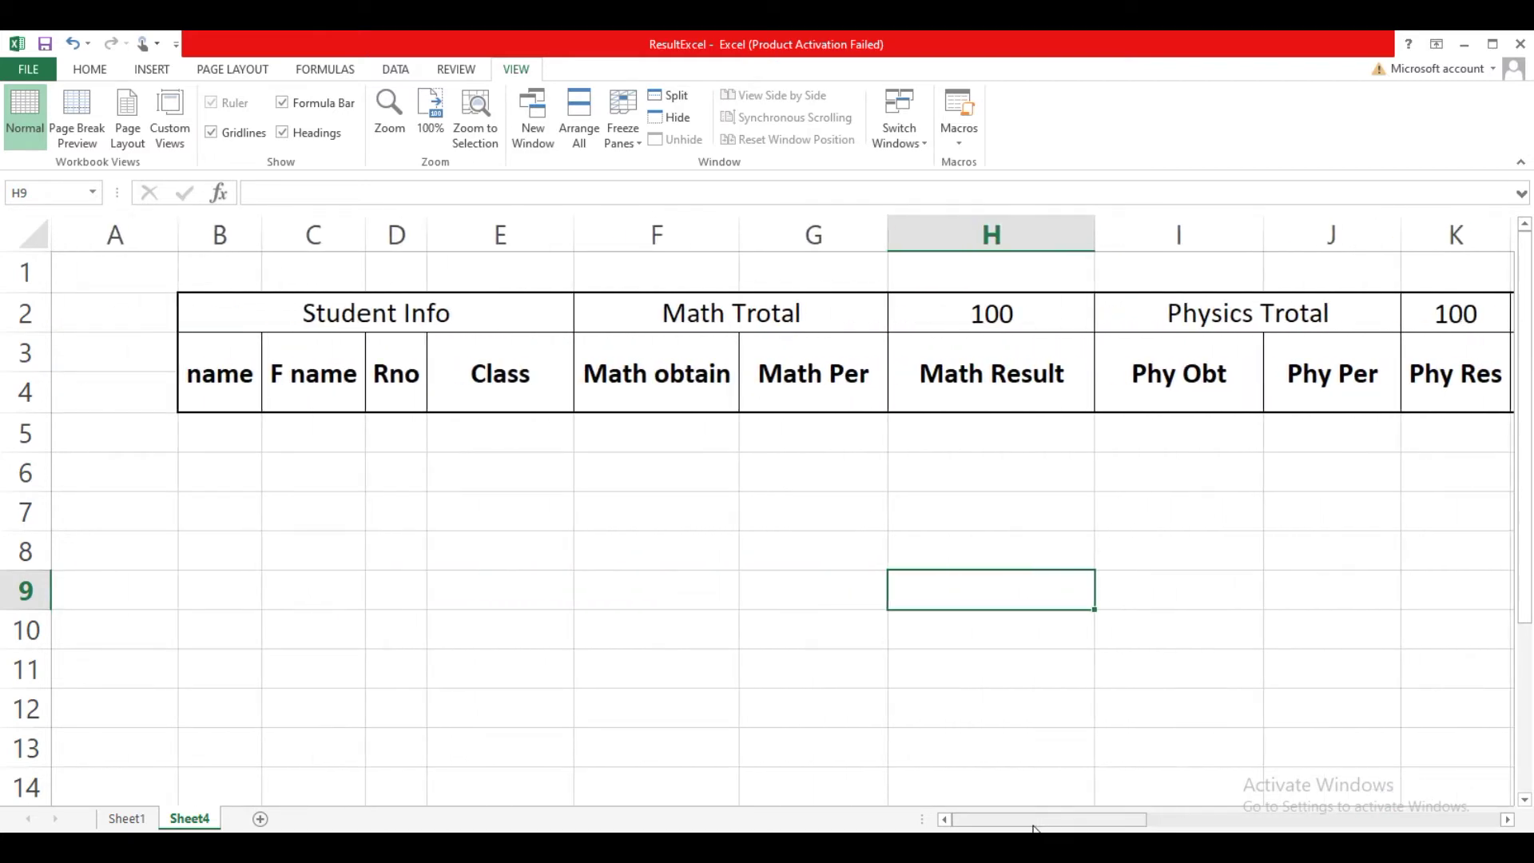
click(501, 463)
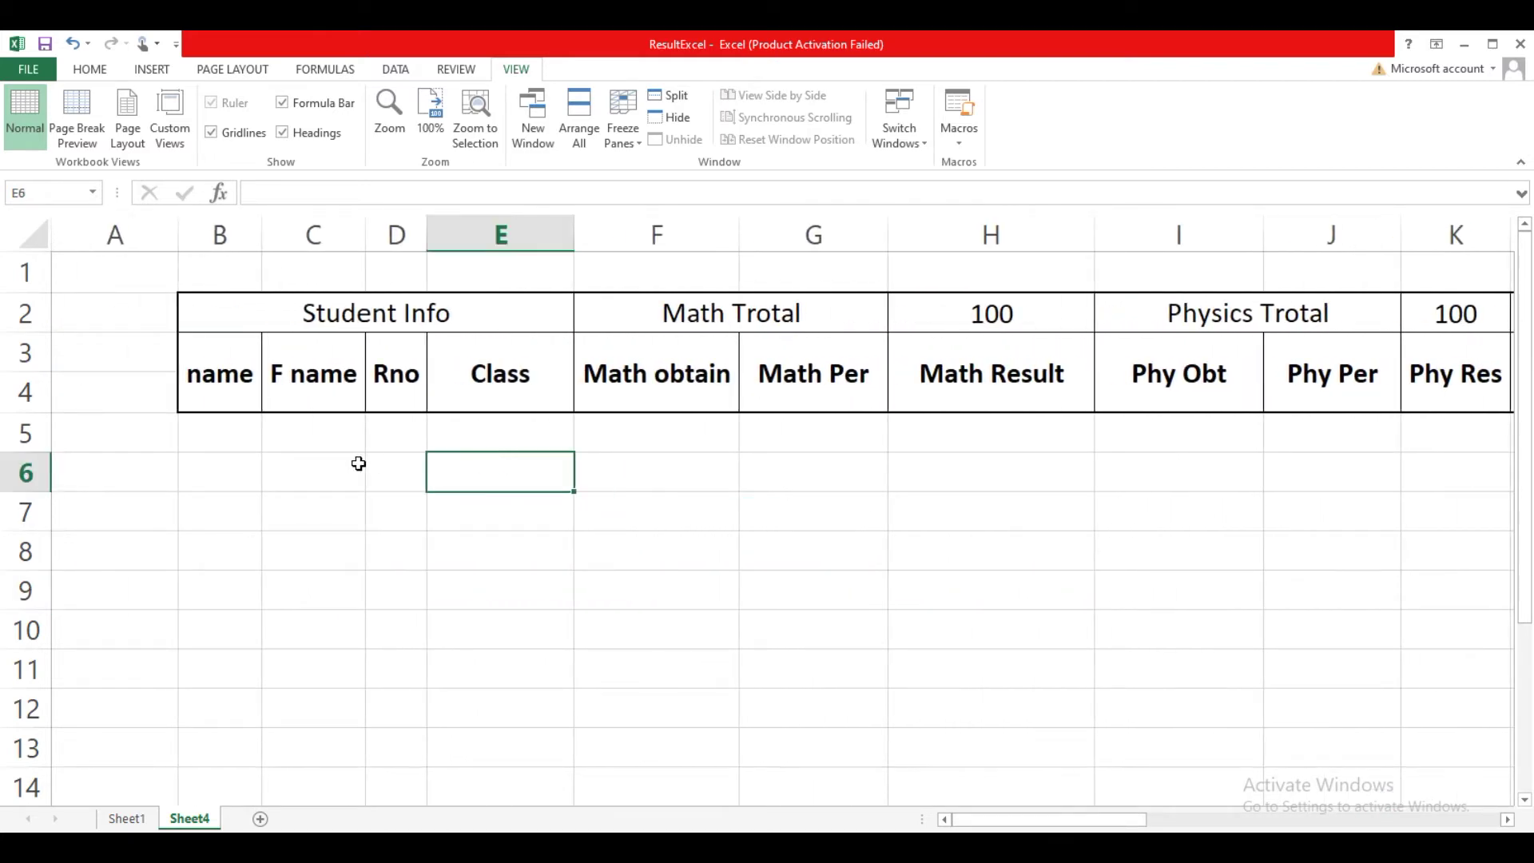
Shade the Math block F2:H12 light gray and zoom to the range A1:K12
drag(719, 313, 943, 716)
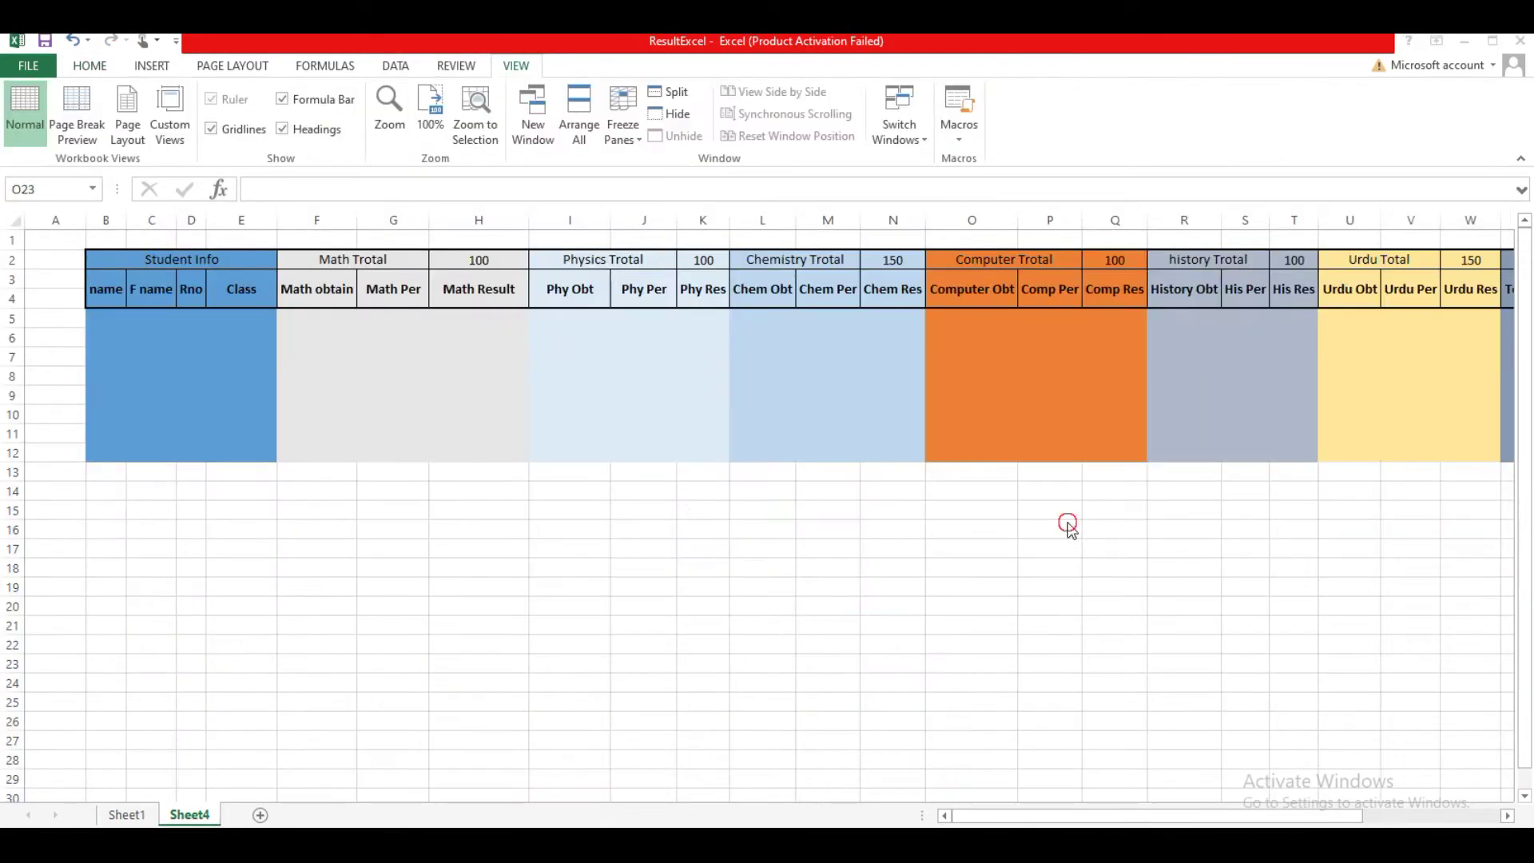
click(703, 510)
drag(55, 240, 716, 452)
click(477, 103)
Fill in the students' names in B5:B12 and their fathers' names in C5:C12
click(232, 428)
text(Ali)
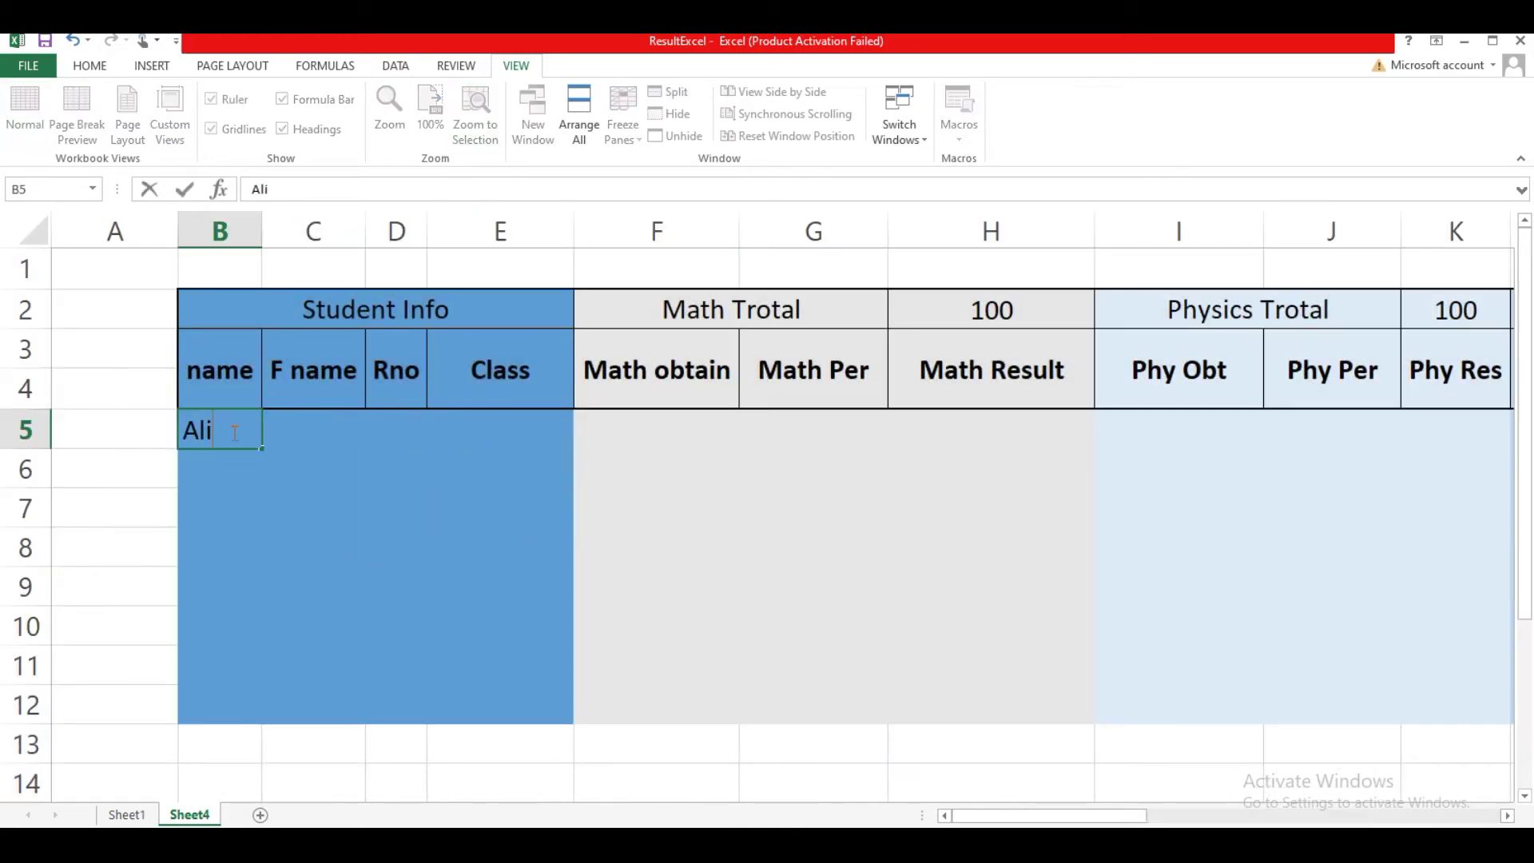
key(Return)
text(Khan)
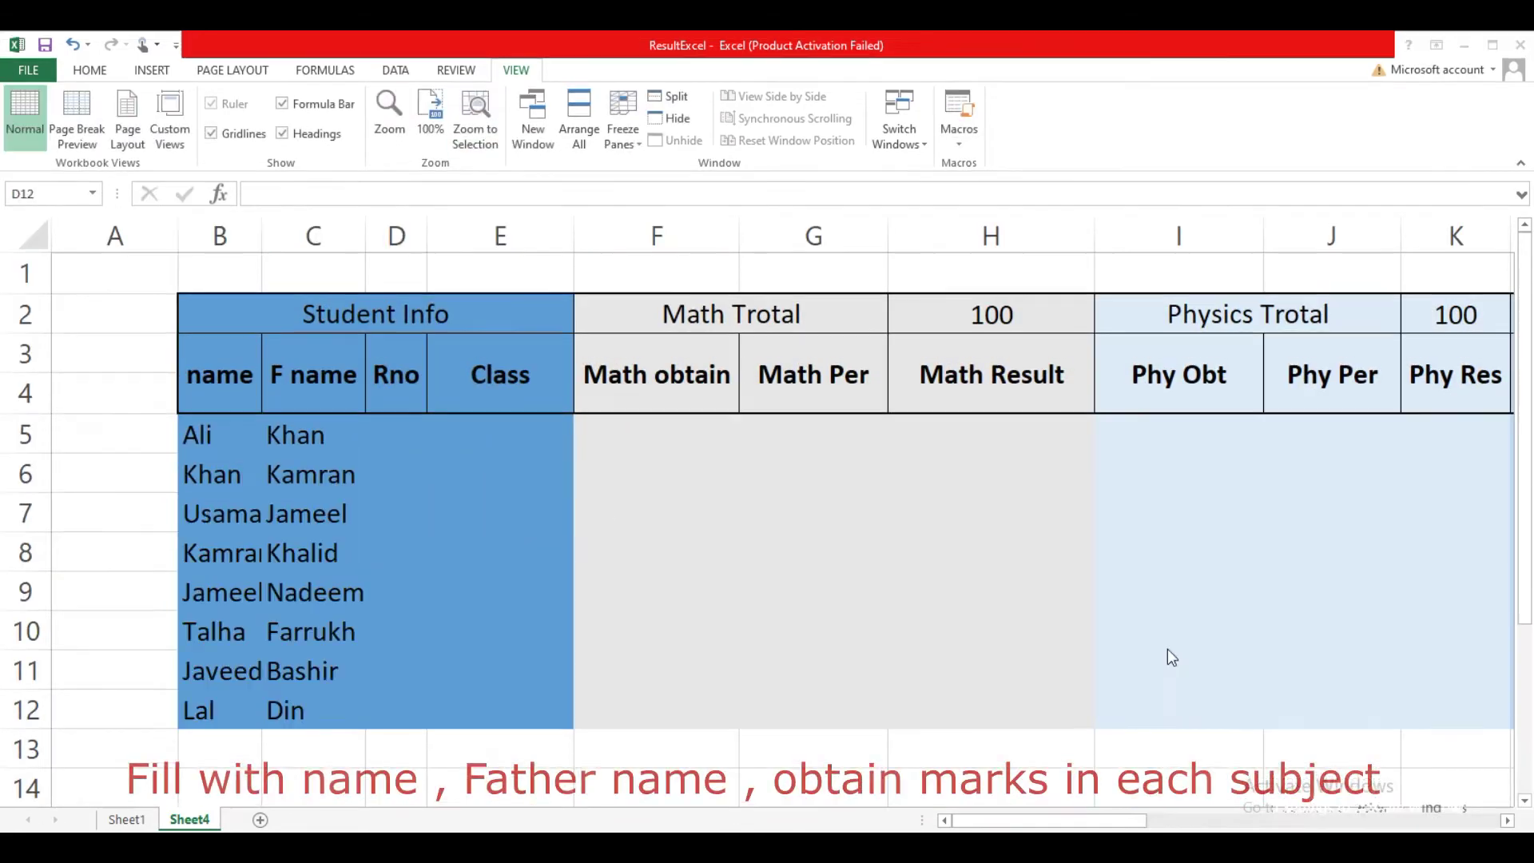
Apply all borders to the whole result table, from the Student Info heading down to row 12
key(ctrl+a)
click(266, 133)
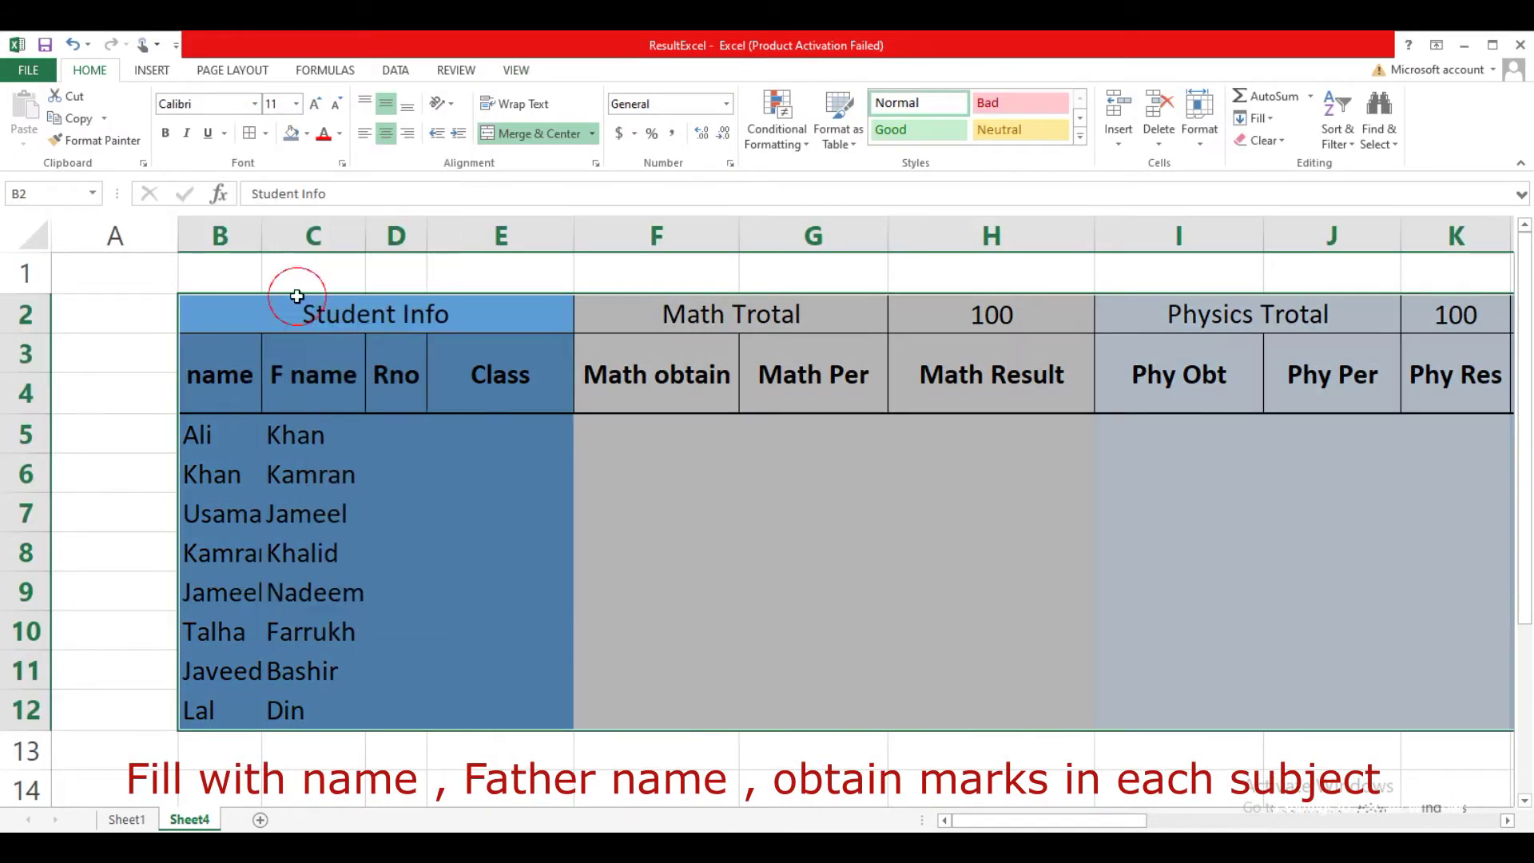
click(280, 300)
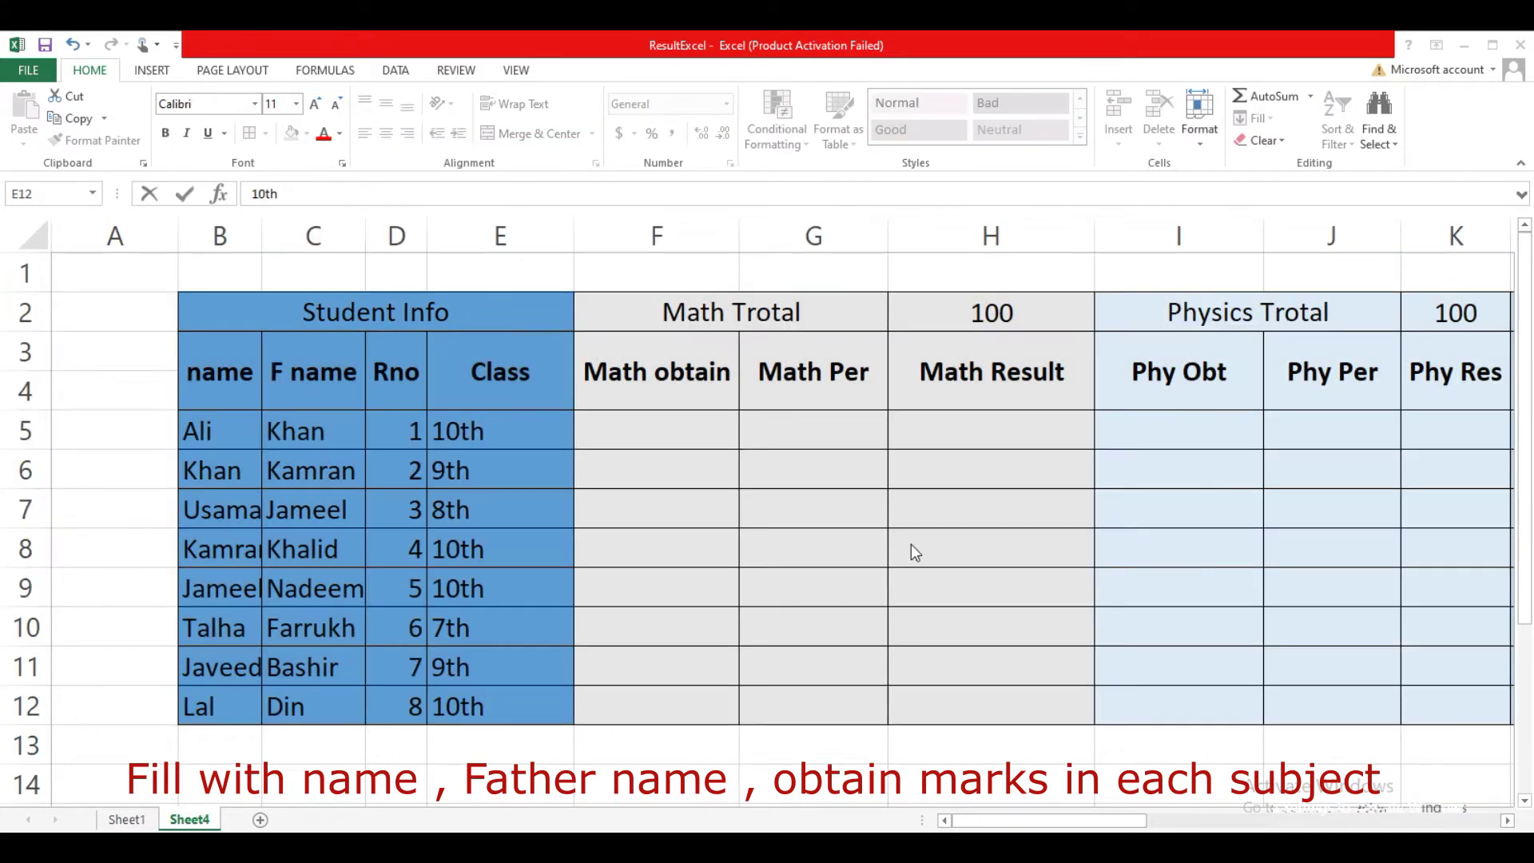
Enter Math marks 44, 66, 77, 98, 76, 23, 13, 77 in F5:F12 and Physics marks 33, 55, 66, 77, 44, 35, 23, 55 in I5:I12
click(685, 435)
text(44)
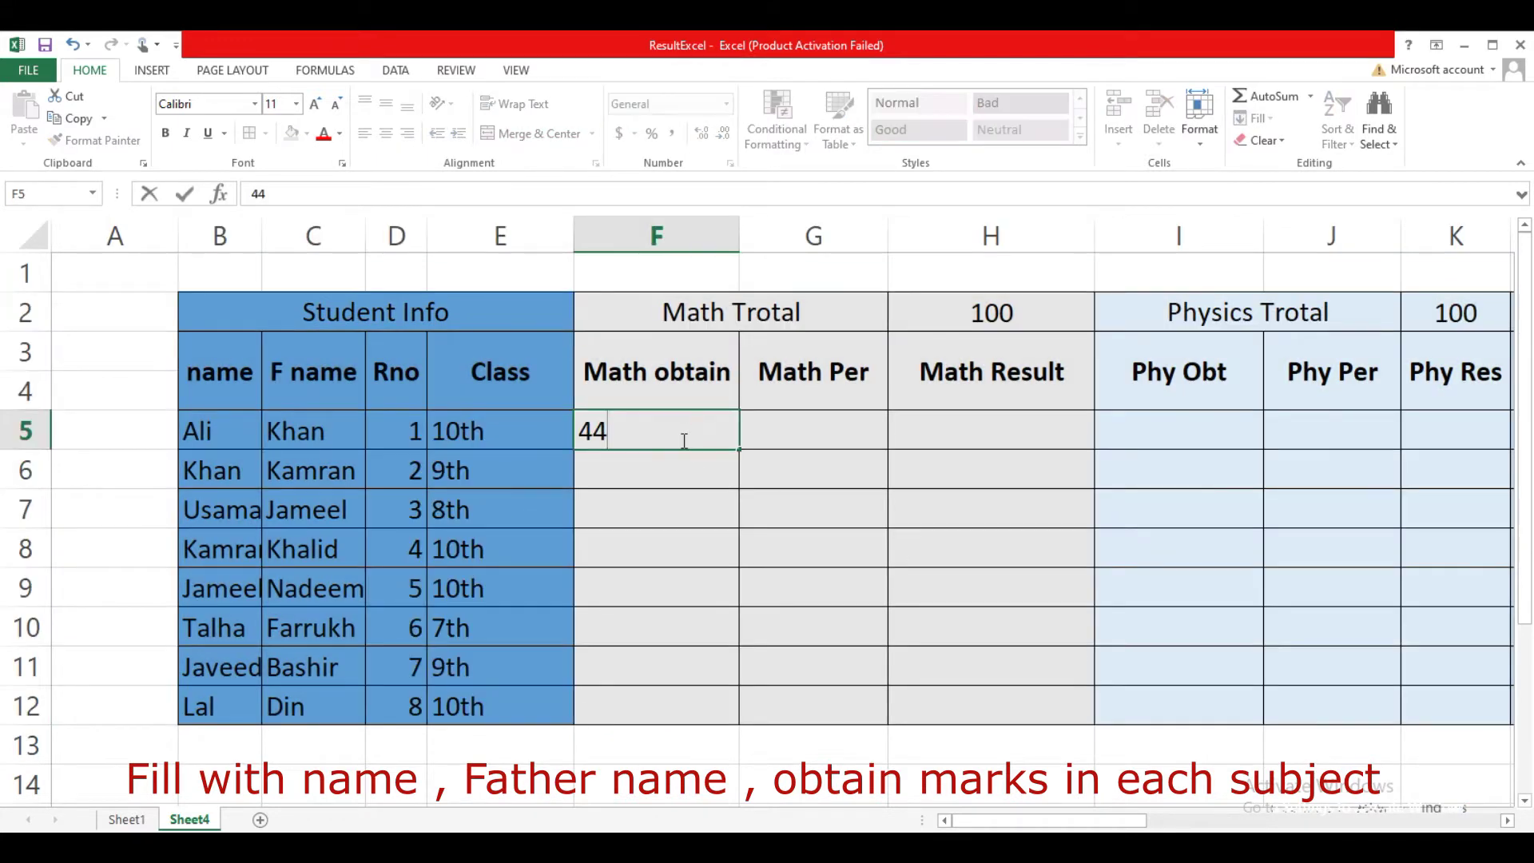
key(Return)
text(66)
key(Return)
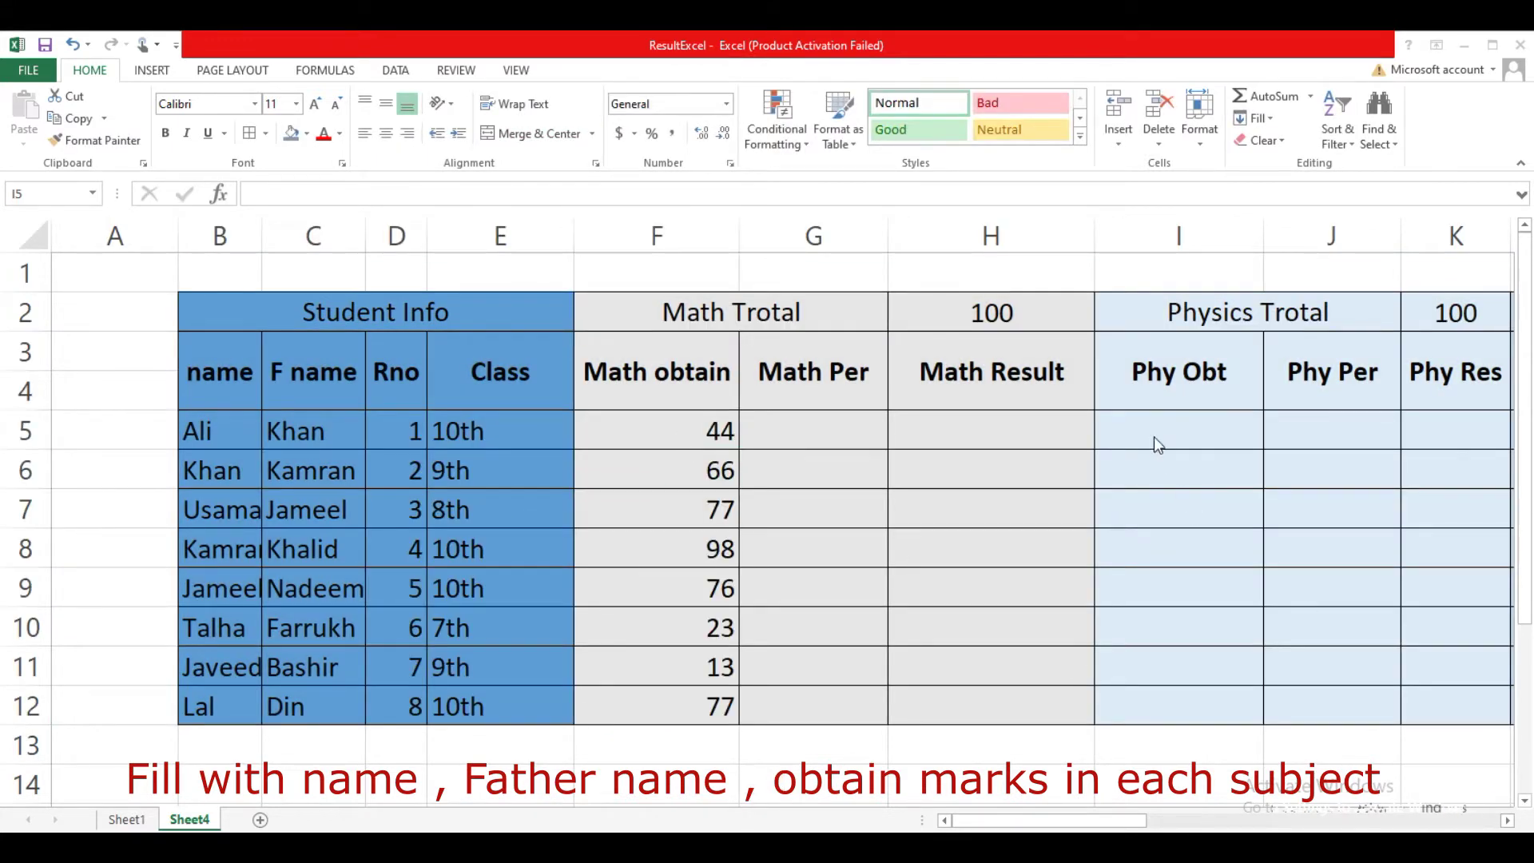
text(33)
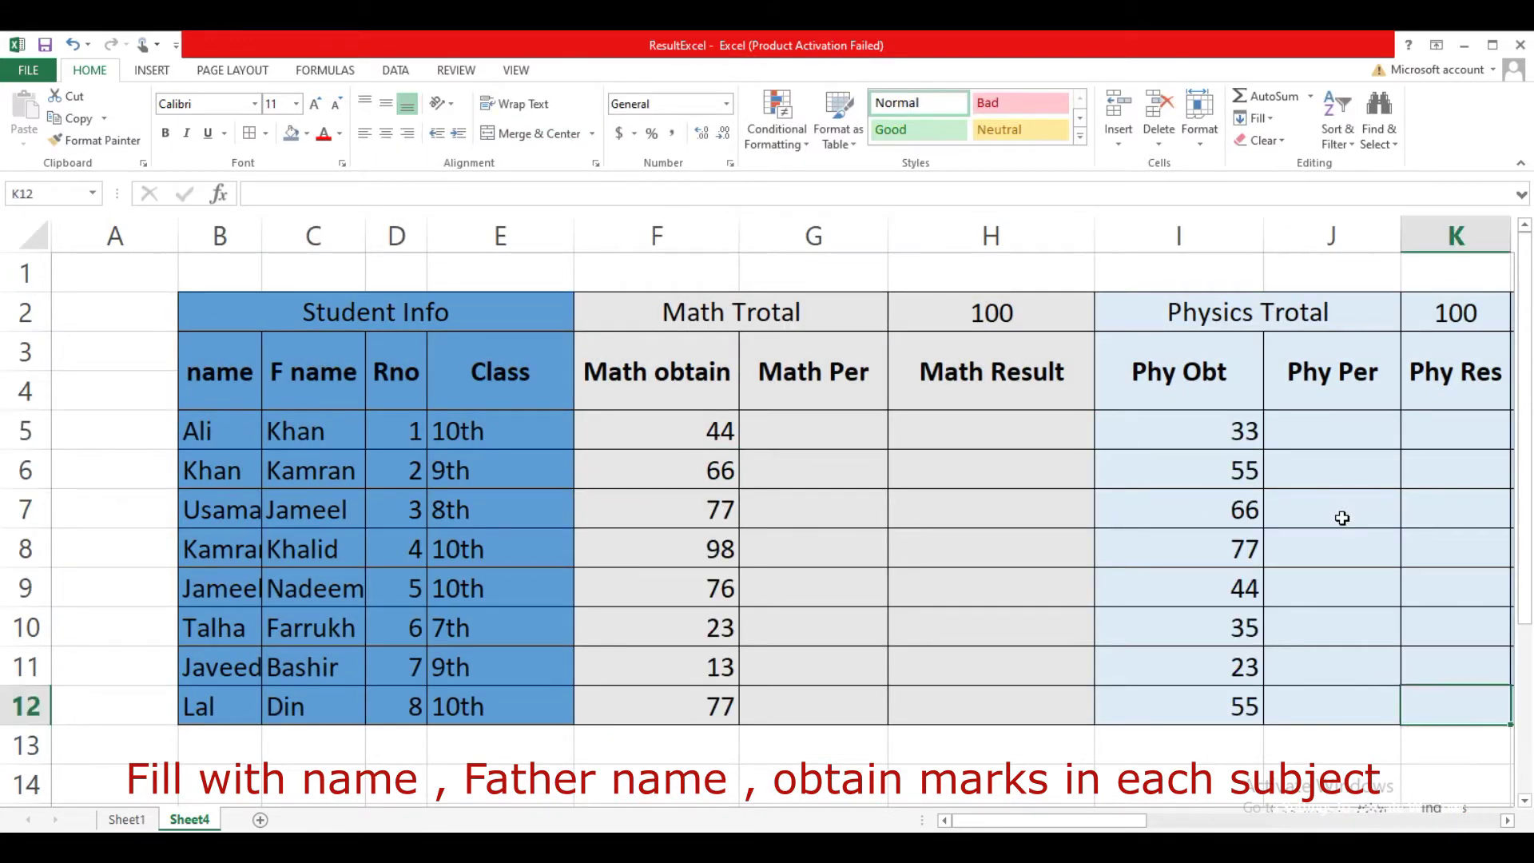
Enter the obtained Chemistry marks from L5 downward, beginning with 87 and 66
scroll(1342, 518, right, 3)
click(1343, 518)
scroll(1343, 518, right, 6)
click(1343, 518)
click(400, 427)
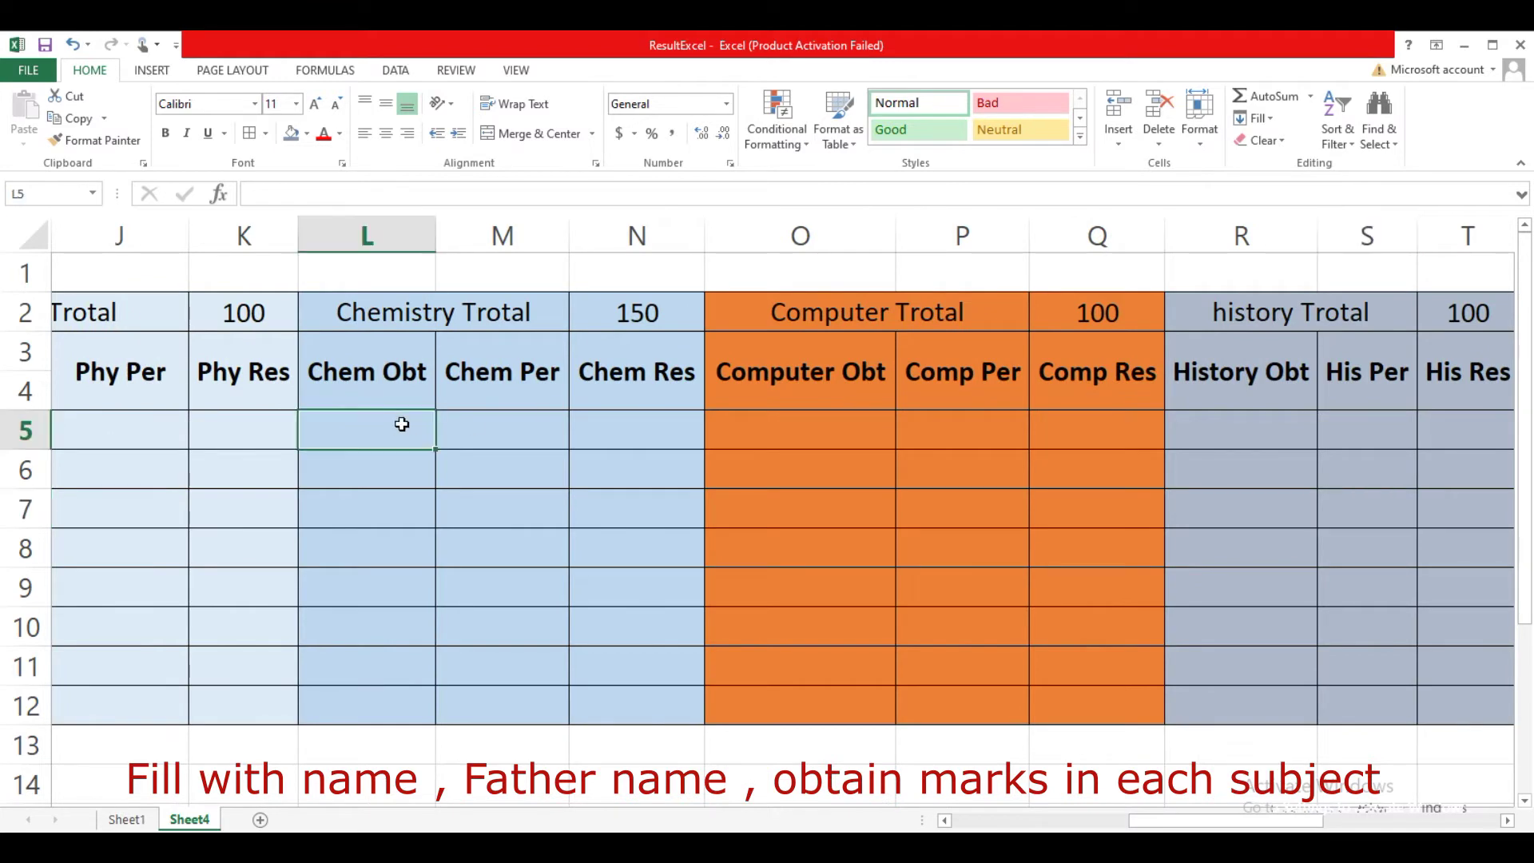
text(87)
key(Return)
text(66)
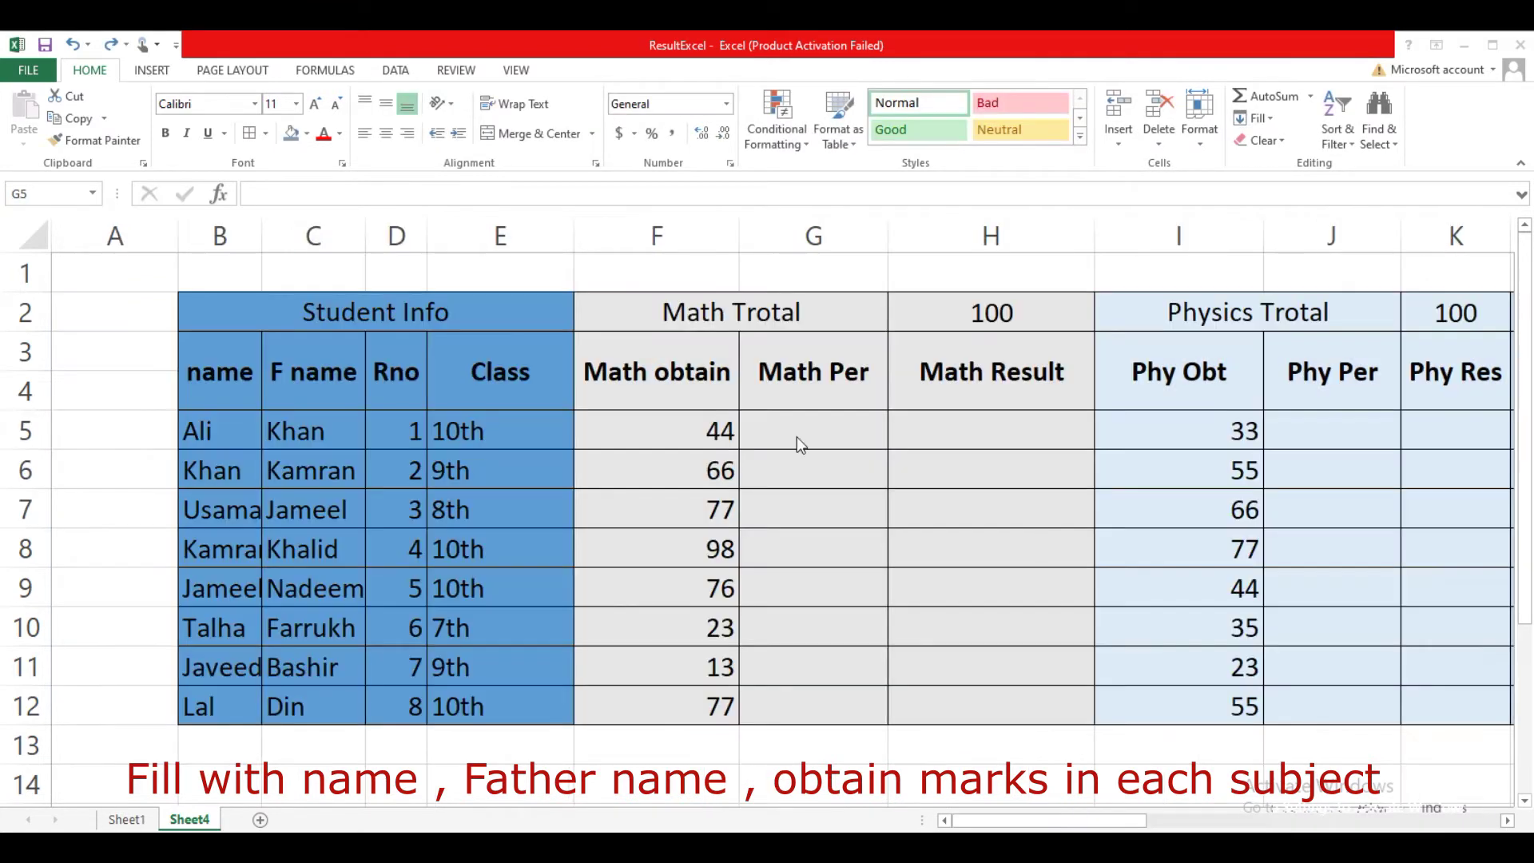
Enter the Math percentage formula =F5/H2*100 in G5
drag(661, 304, 1039, 710)
click(515, 72)
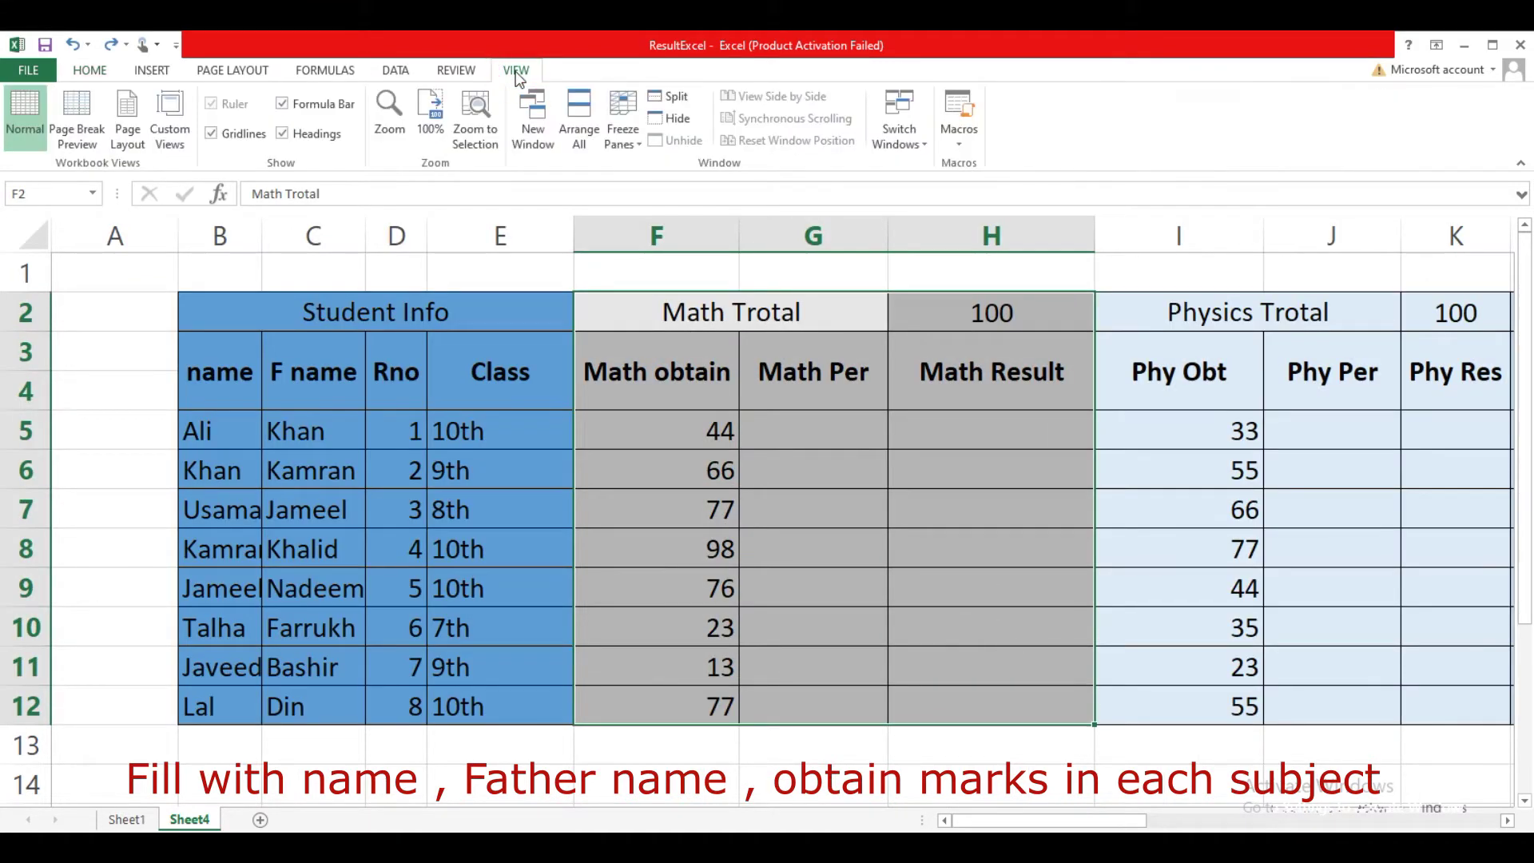
click(476, 119)
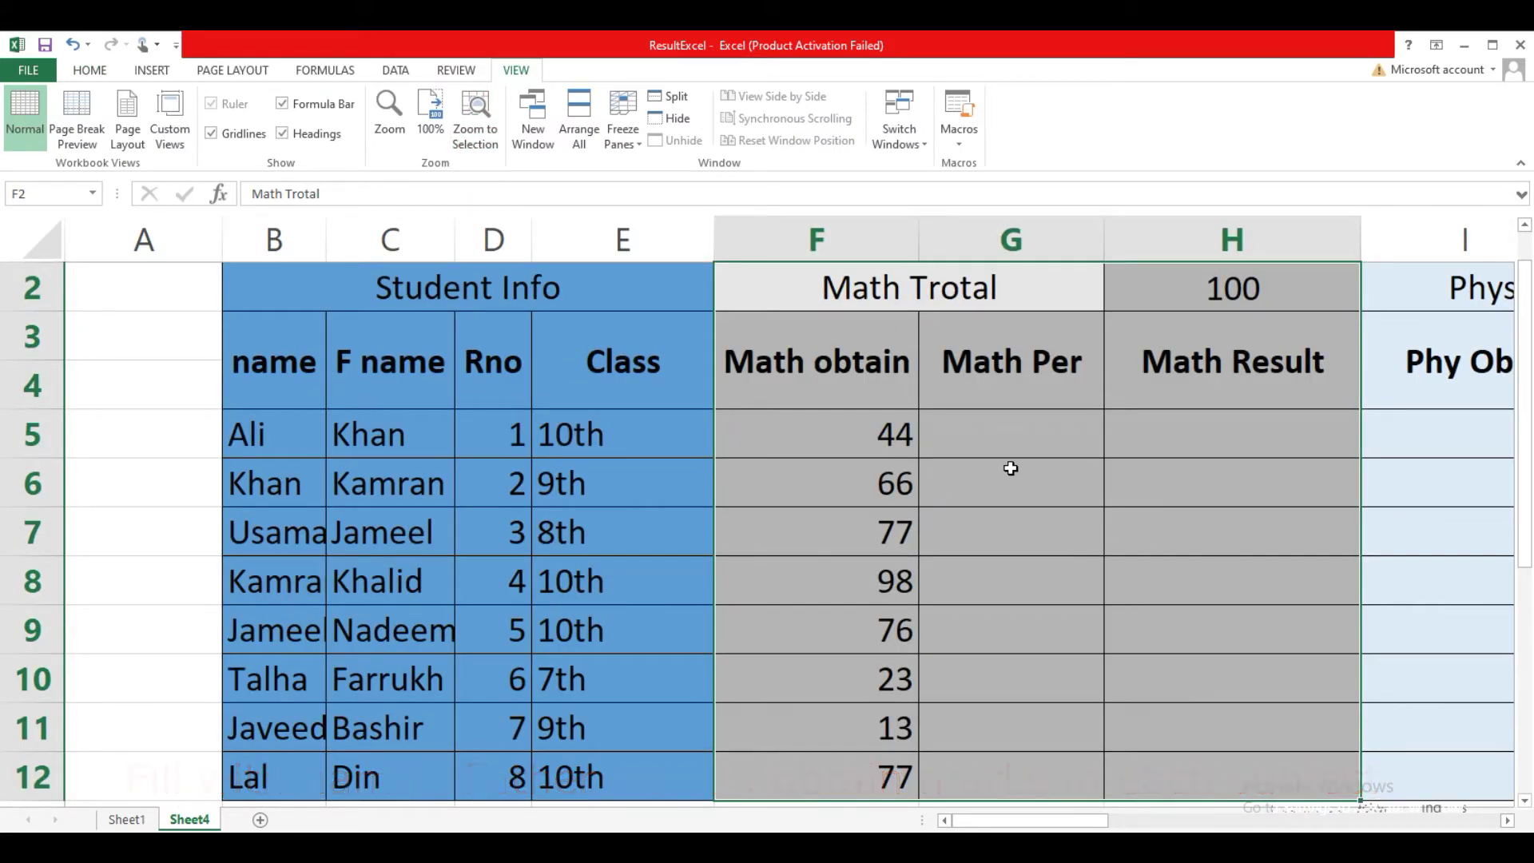
click(1045, 444)
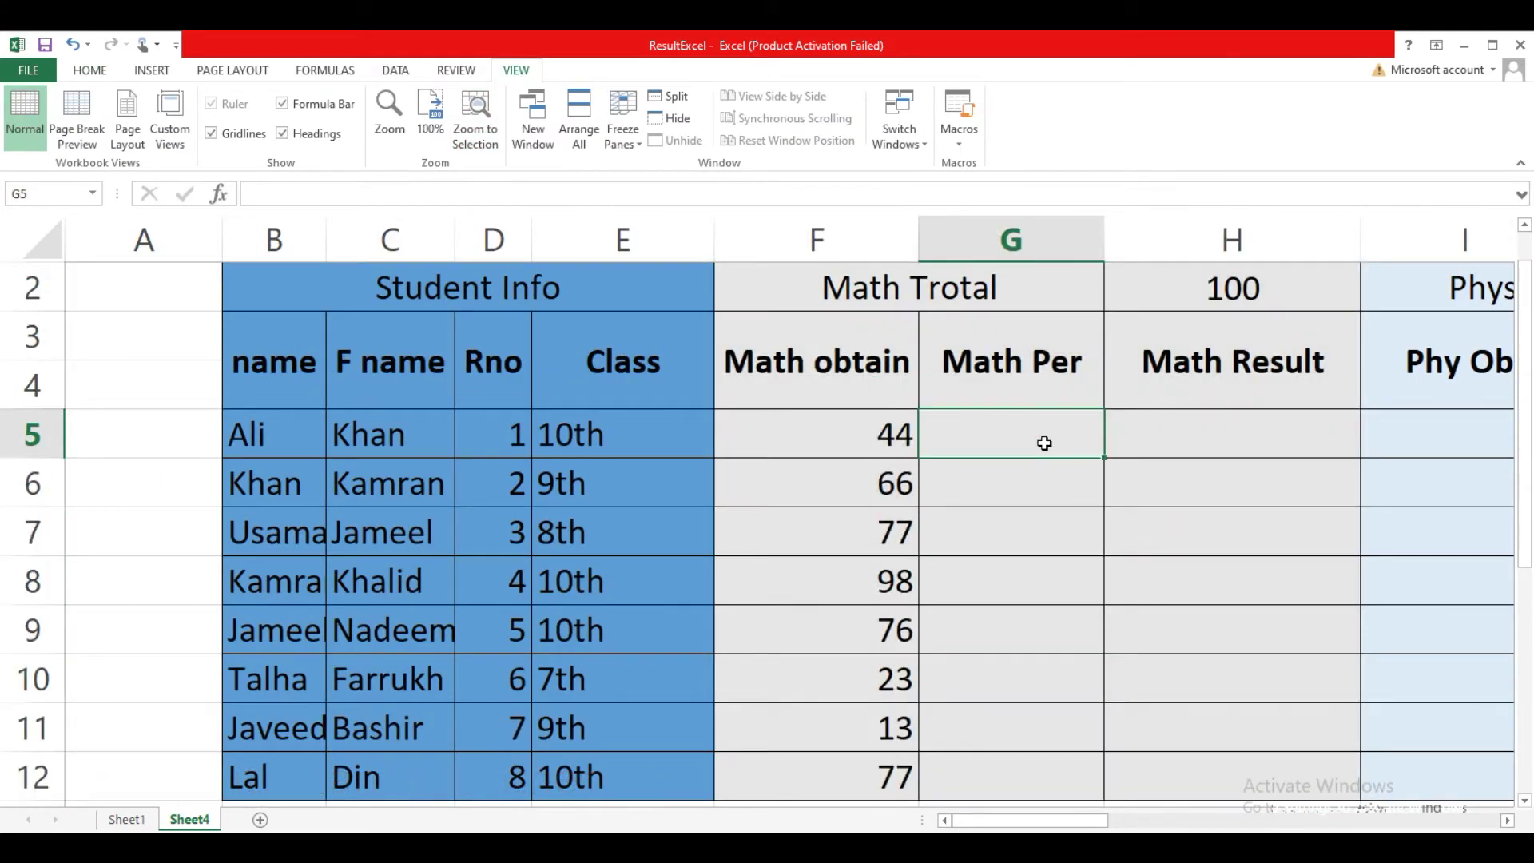
text(=)
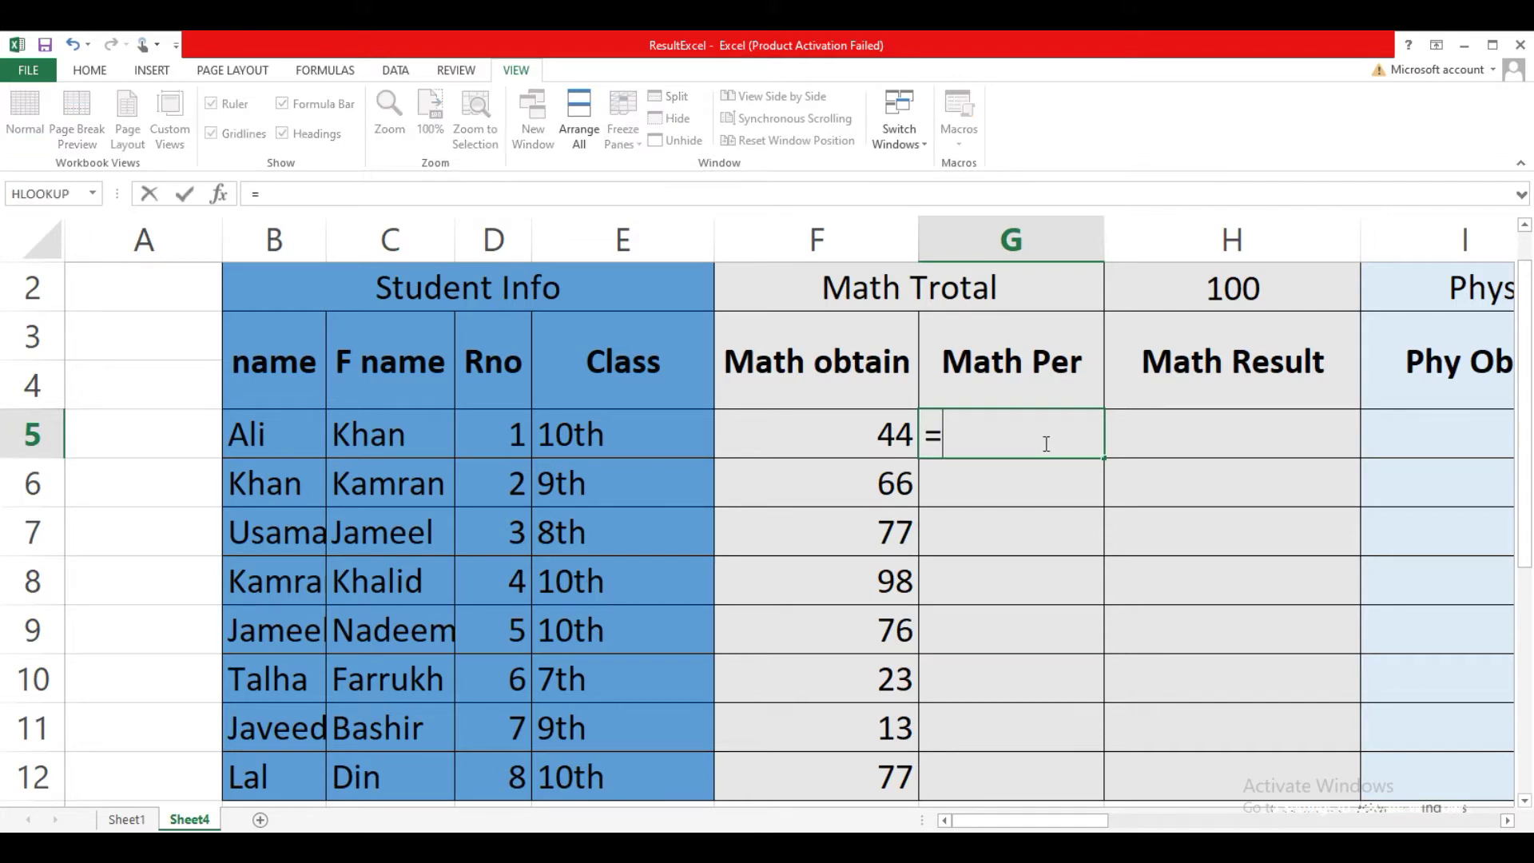
click(870, 420)
text(/)
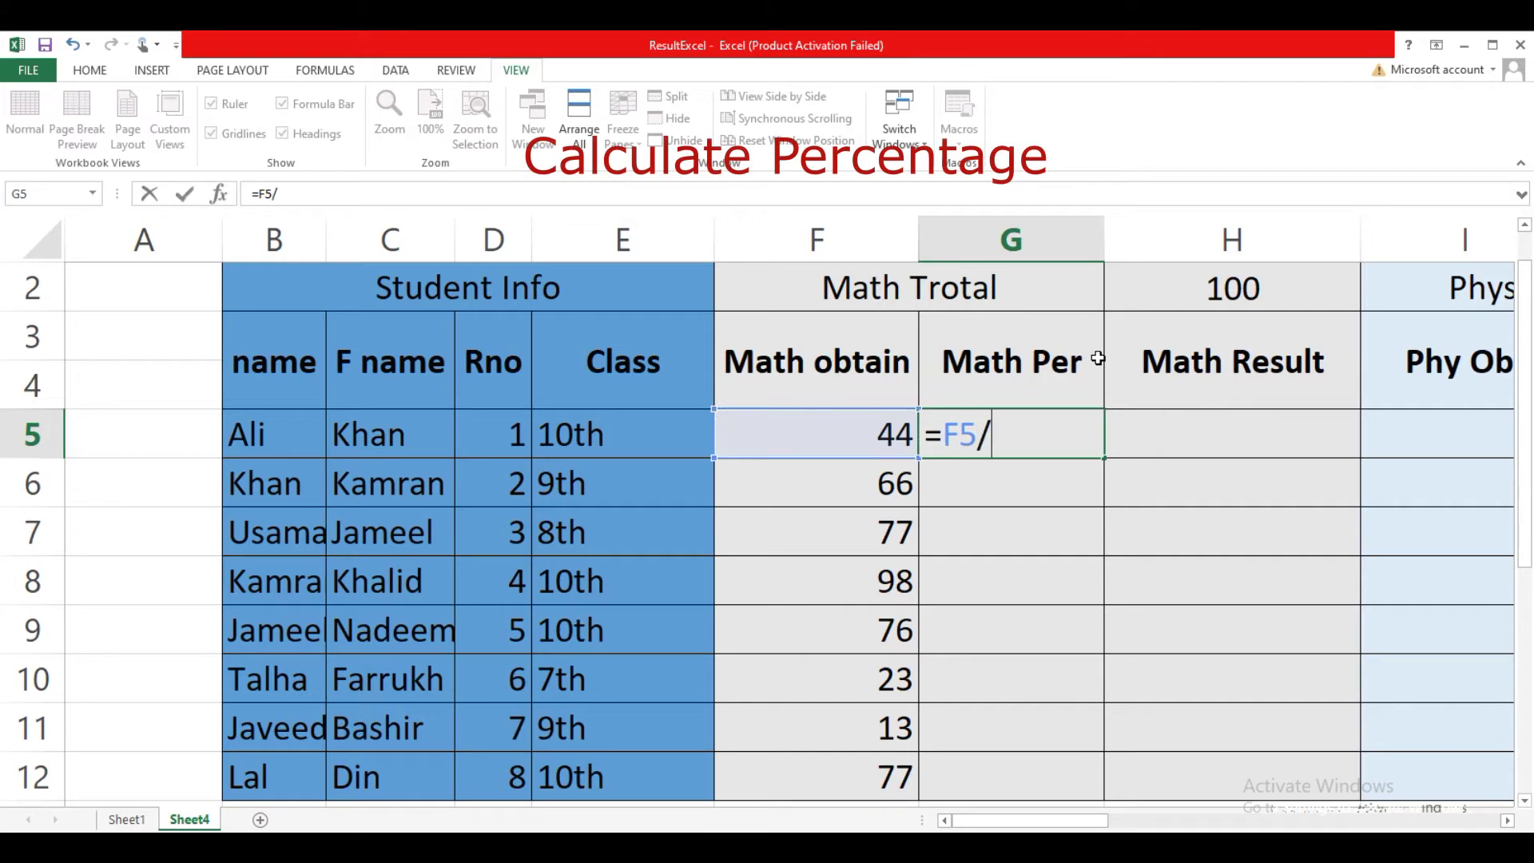
click(1224, 283)
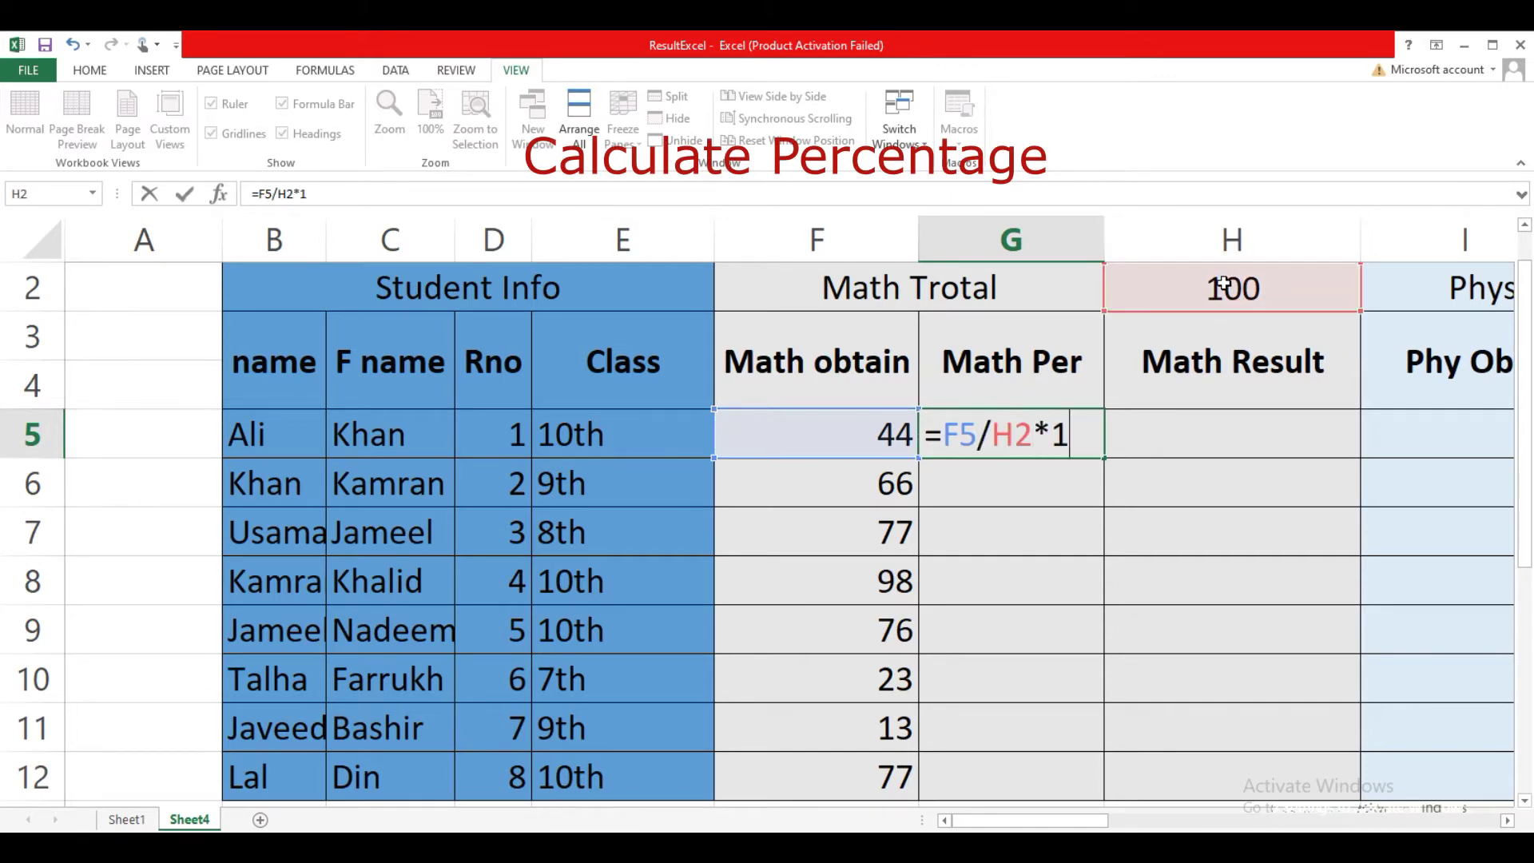
text(*100)
key(Return)
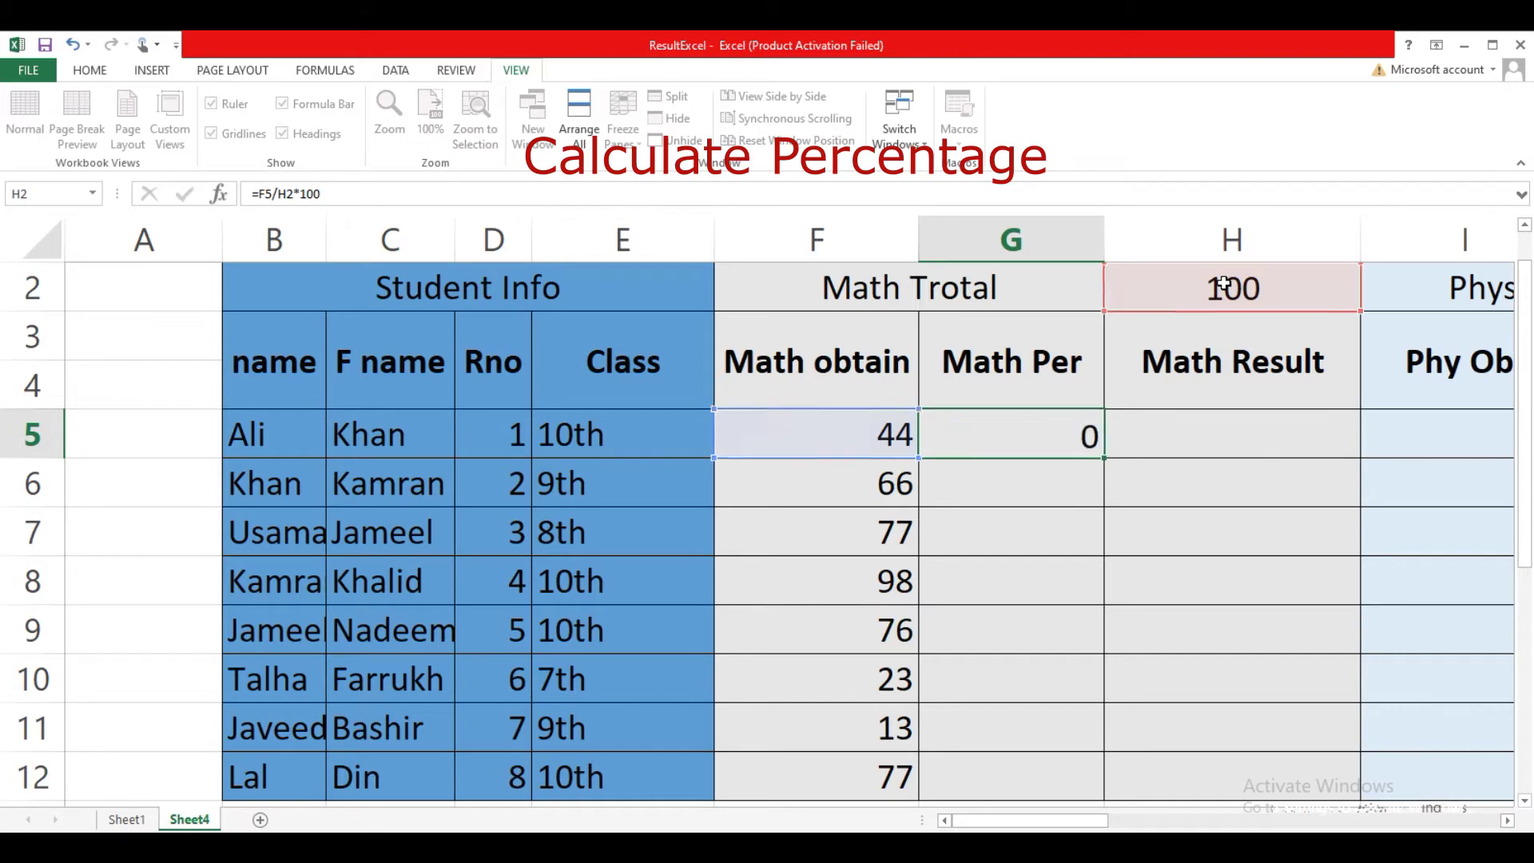
Try filling the G5 formula with its relative reference down to G12, and clear G5:G12
click(1081, 431)
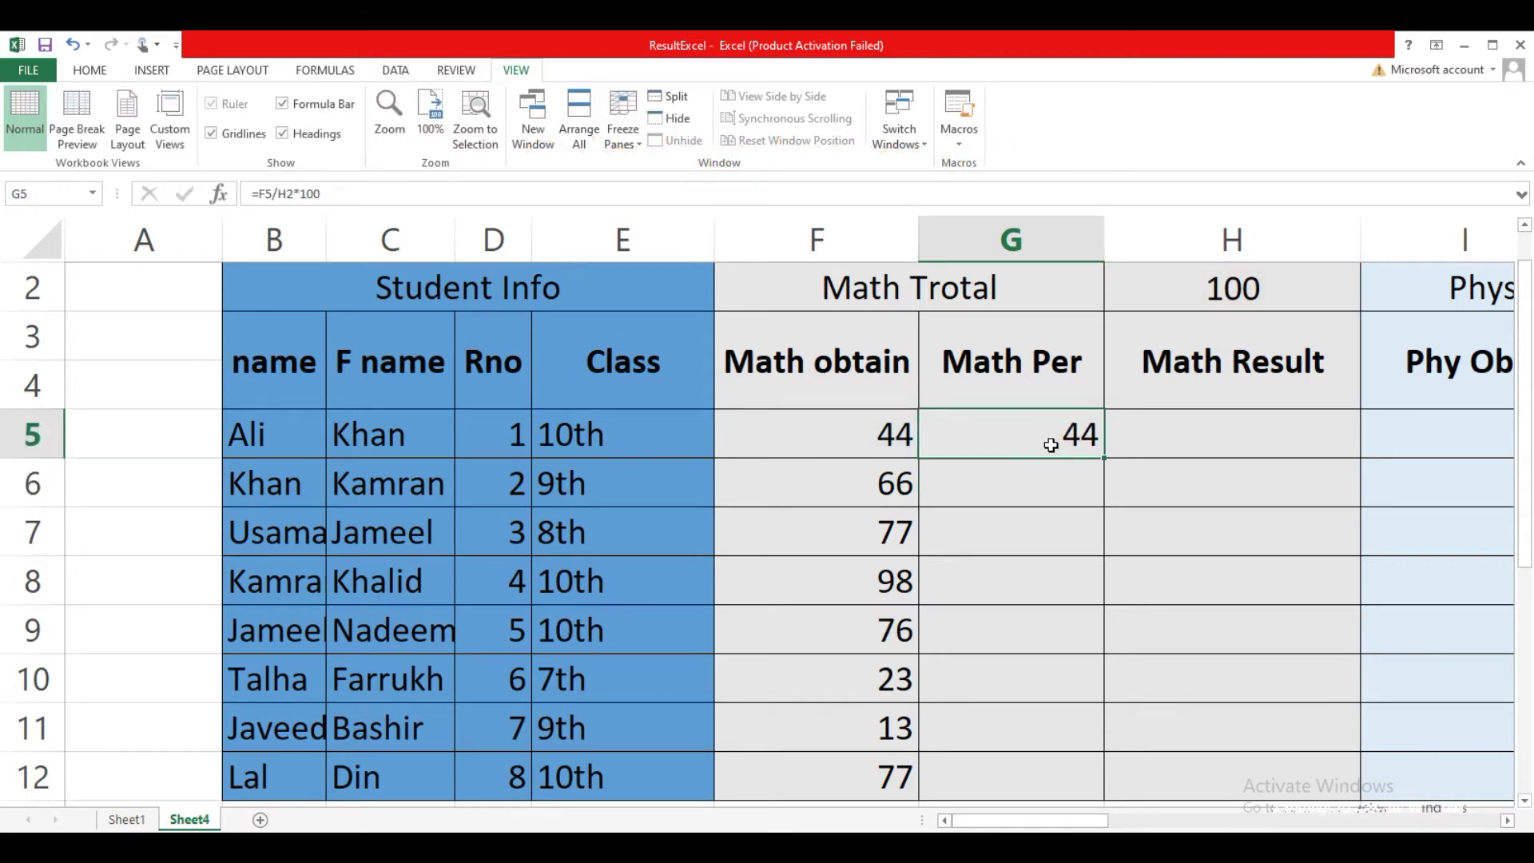
drag(1104, 454, 1079, 780)
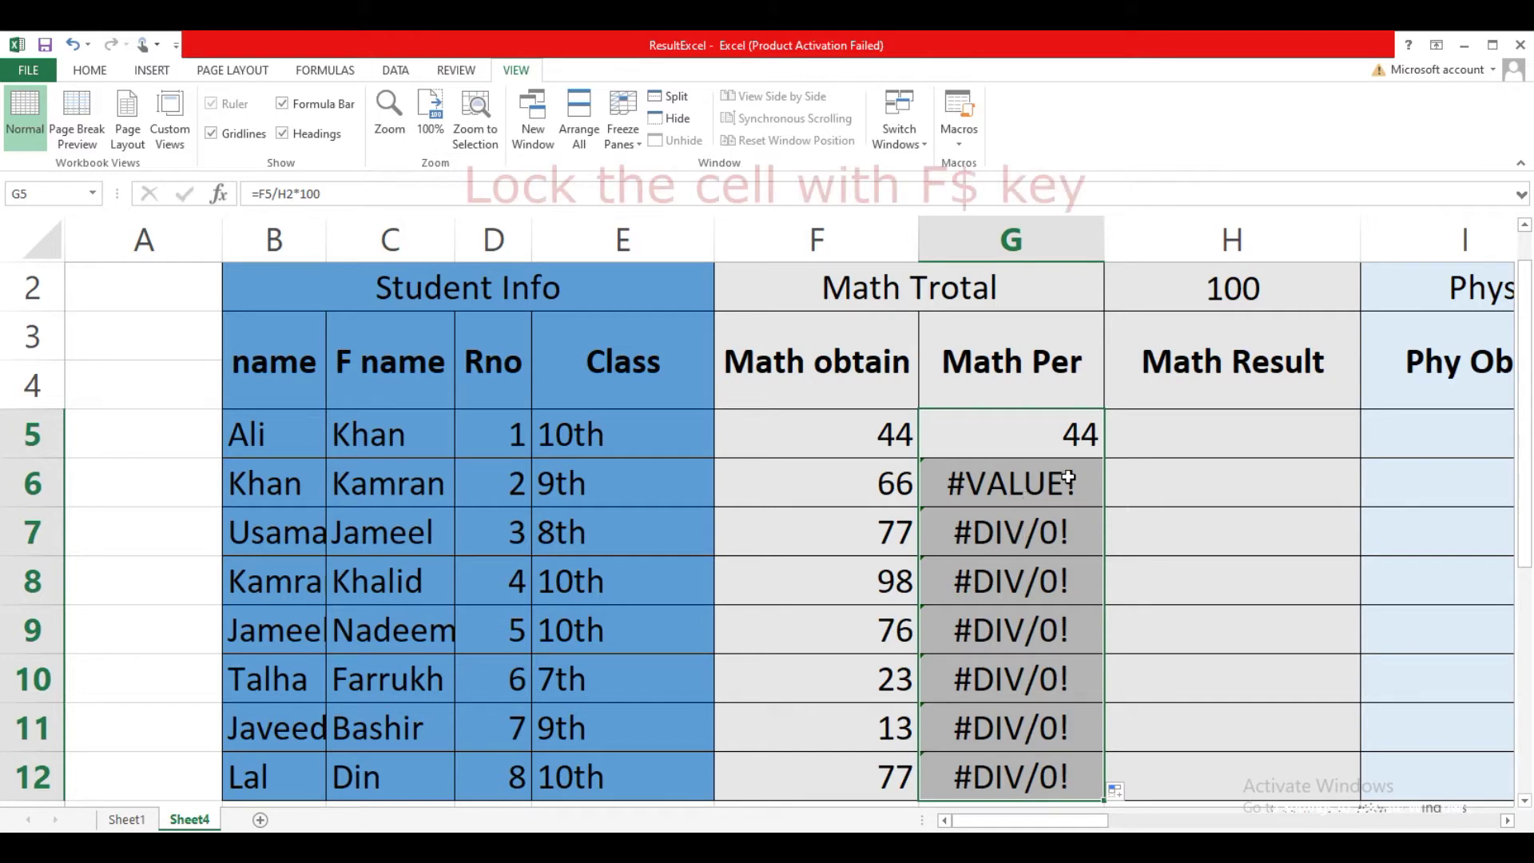
key(Delete)
Enter the Math percentage formula =F5/$H$2*100 in G5, with an absolute reference to the Math total
click(1037, 445)
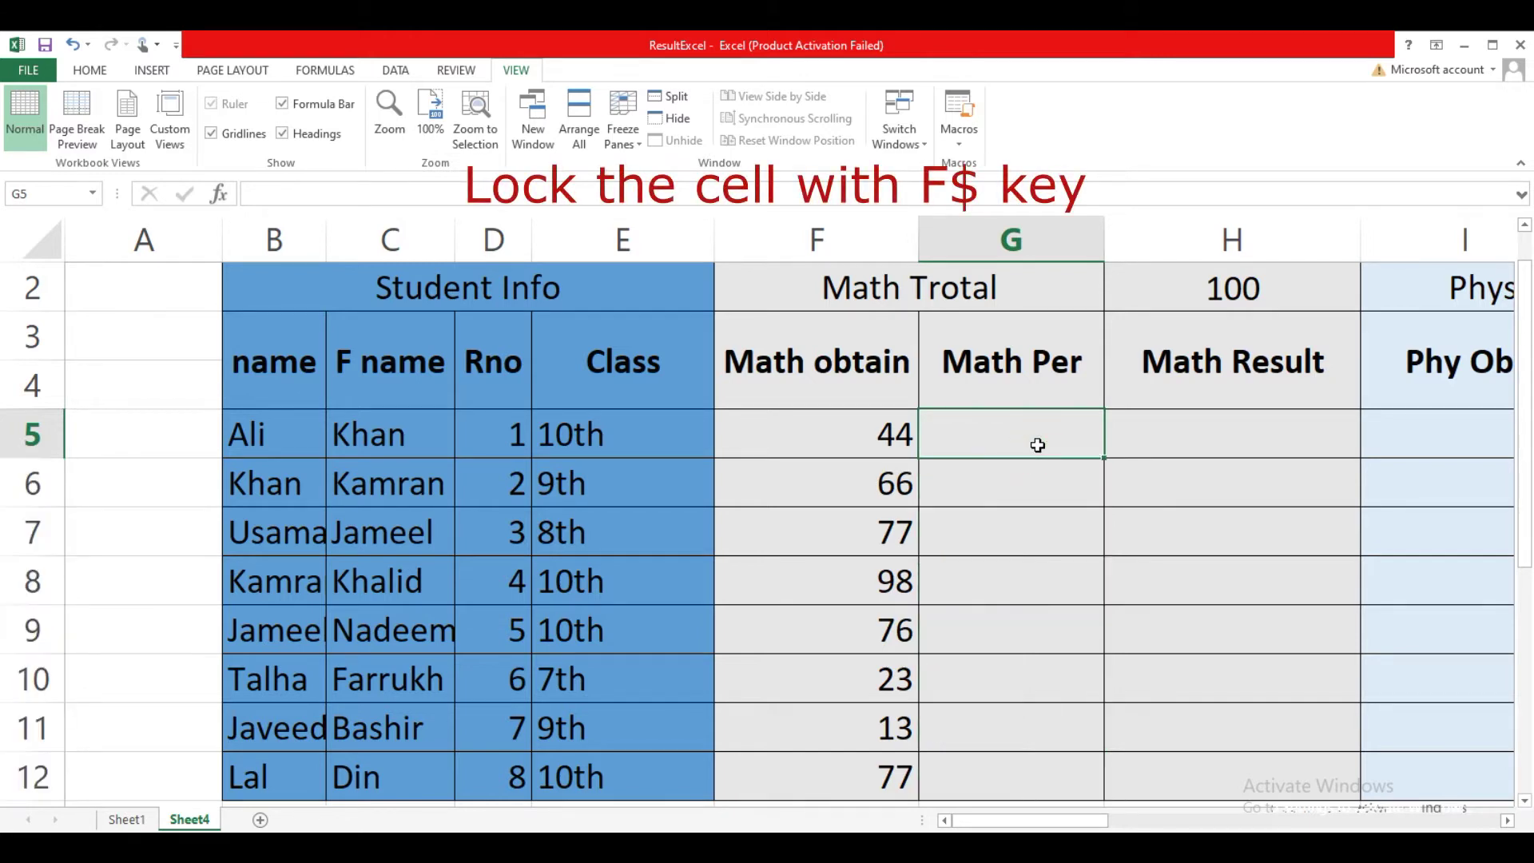
text(=)
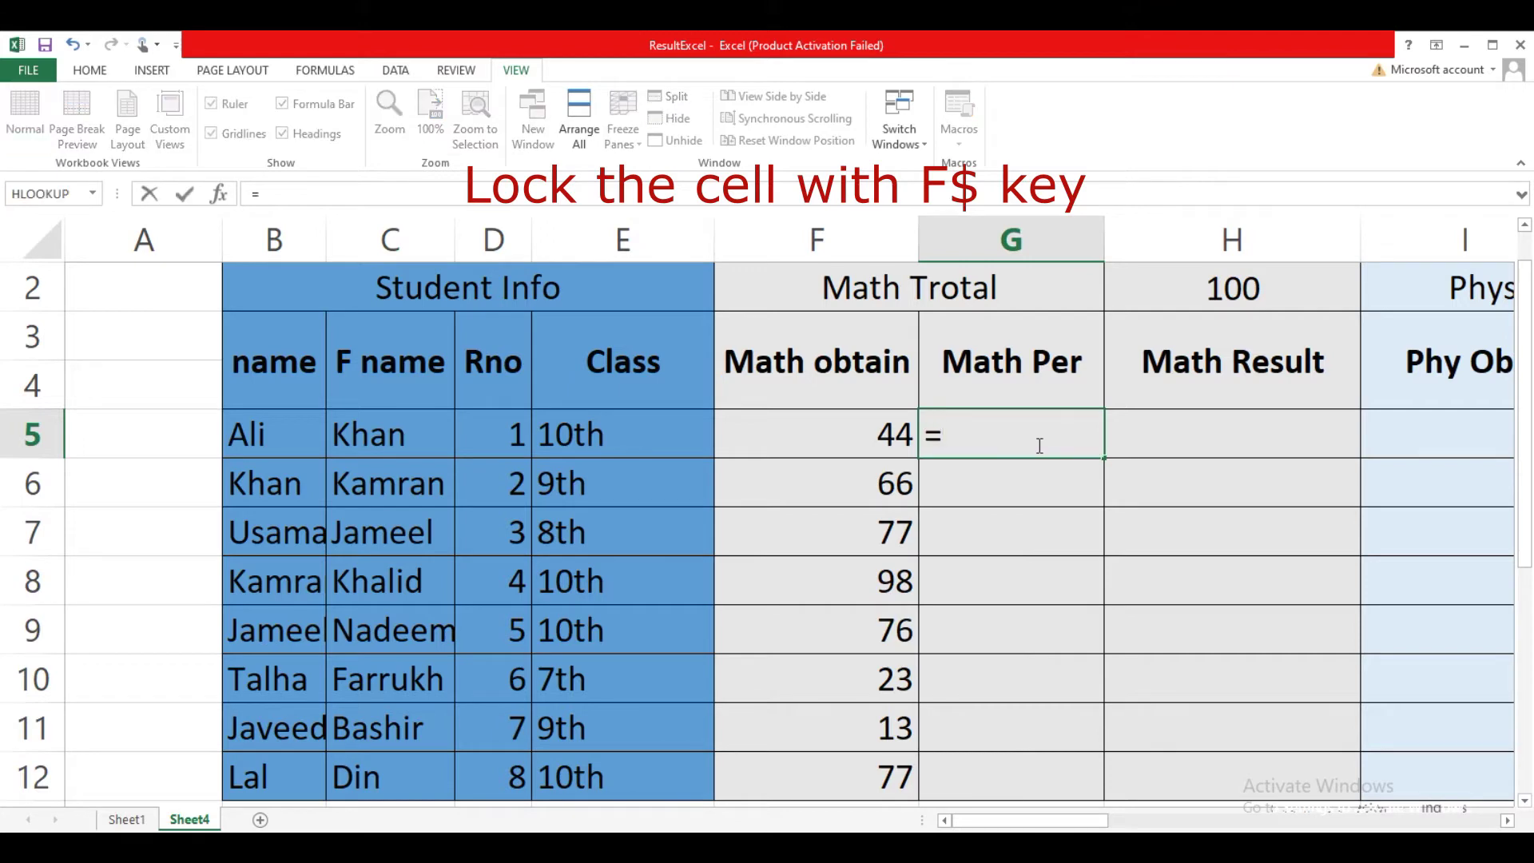
click(867, 432)
text(/)
click(1163, 291)
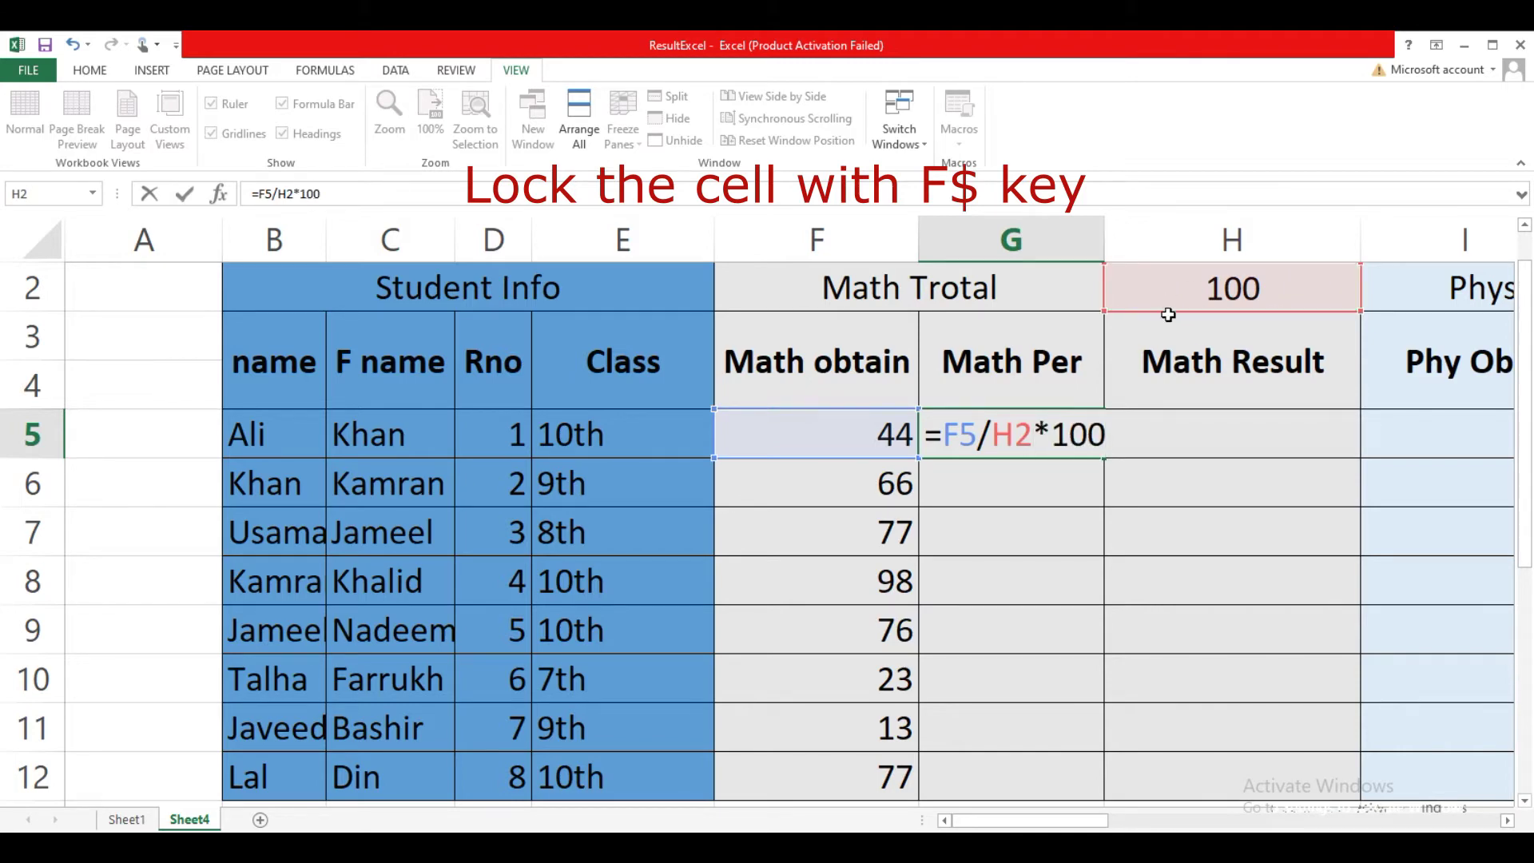
click(281, 195)
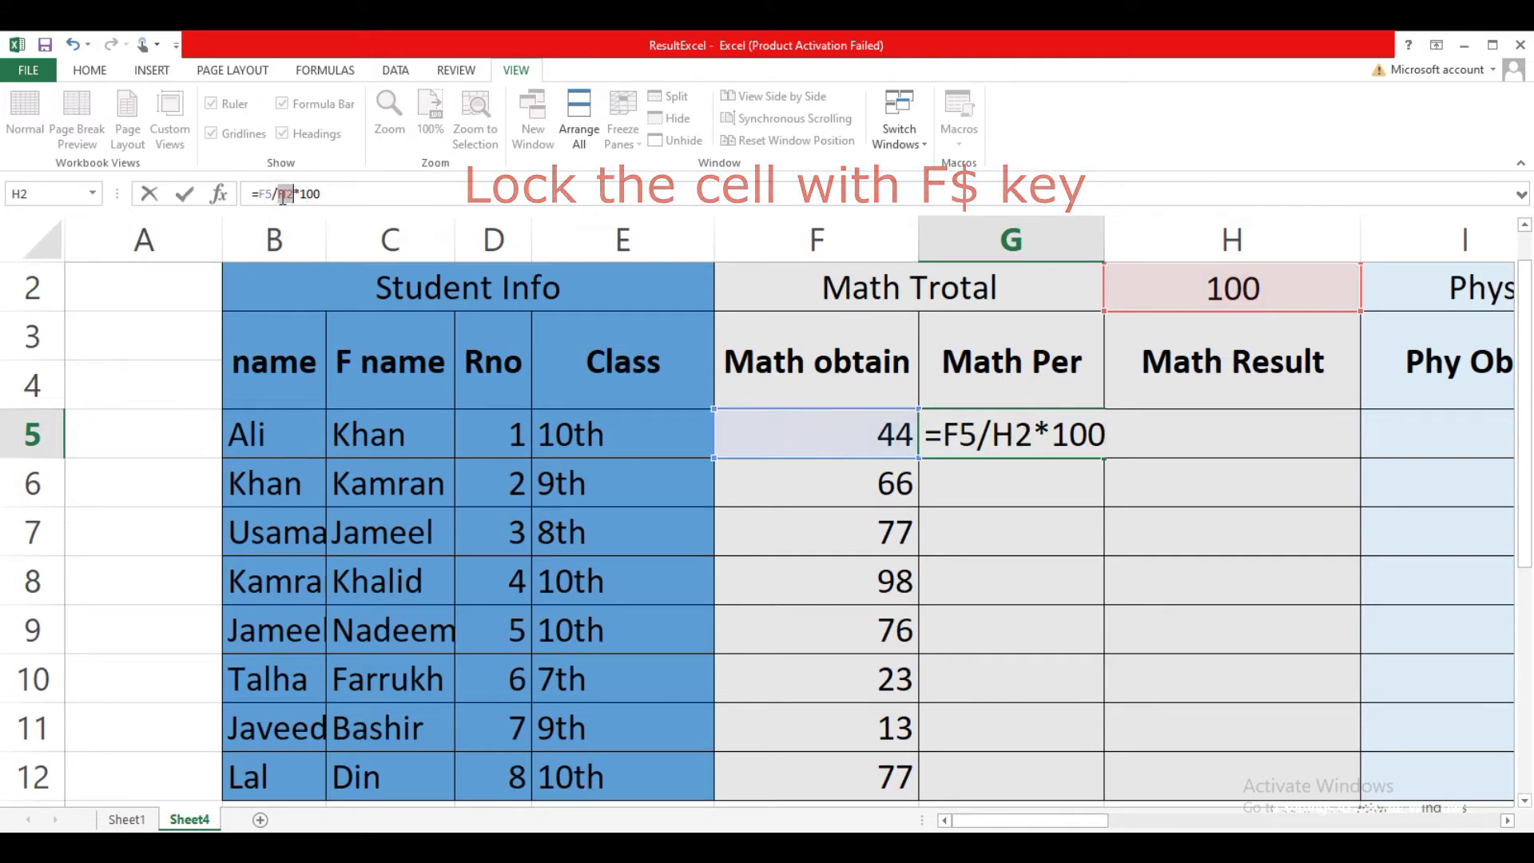
key(F4)
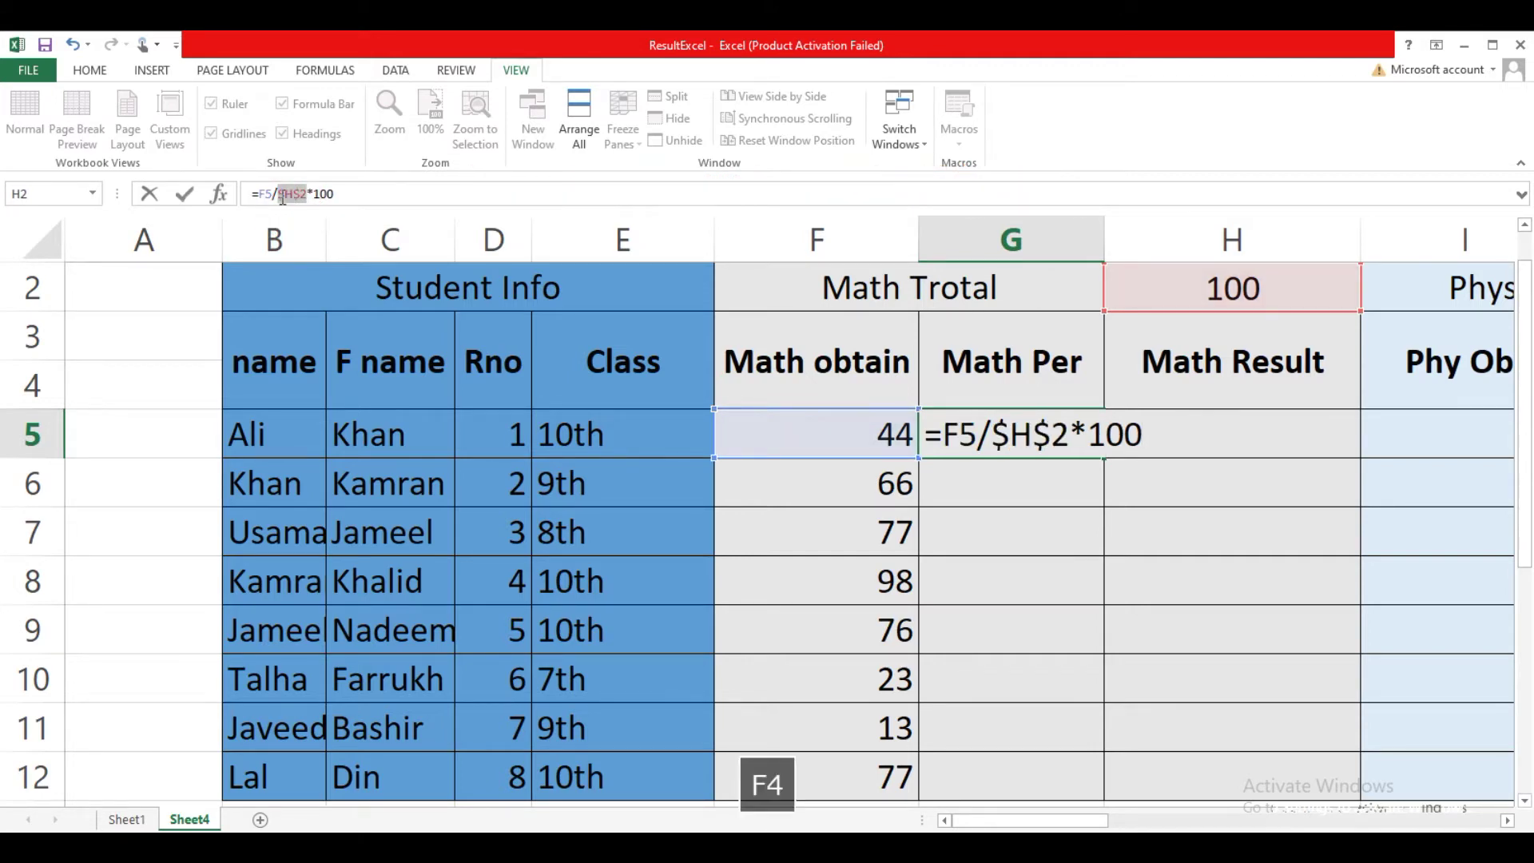
key(Return)
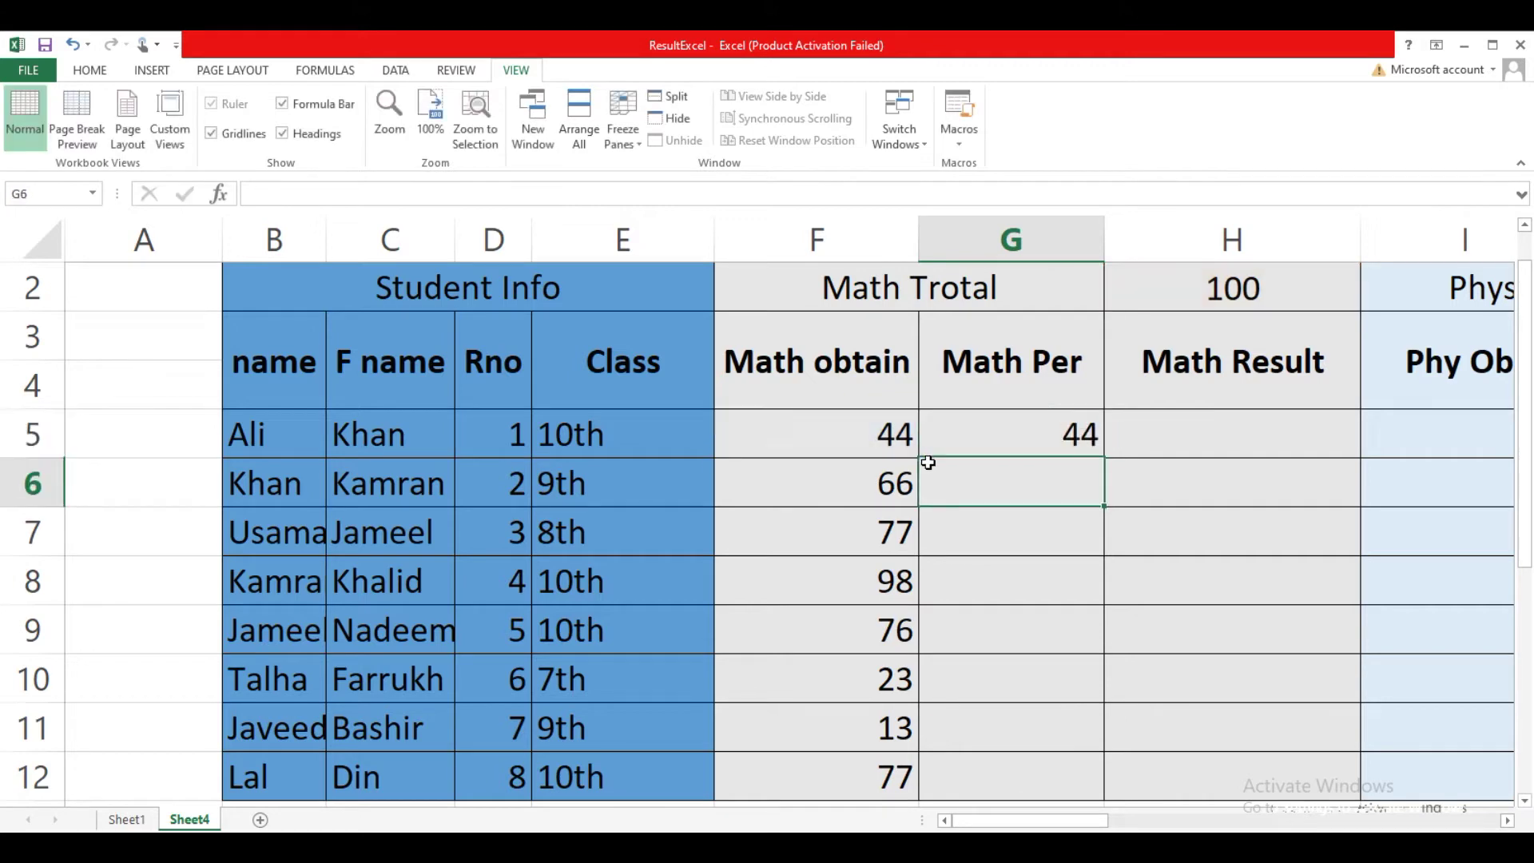
Fill the Math percentage formula from G5 down to G12
click(1037, 433)
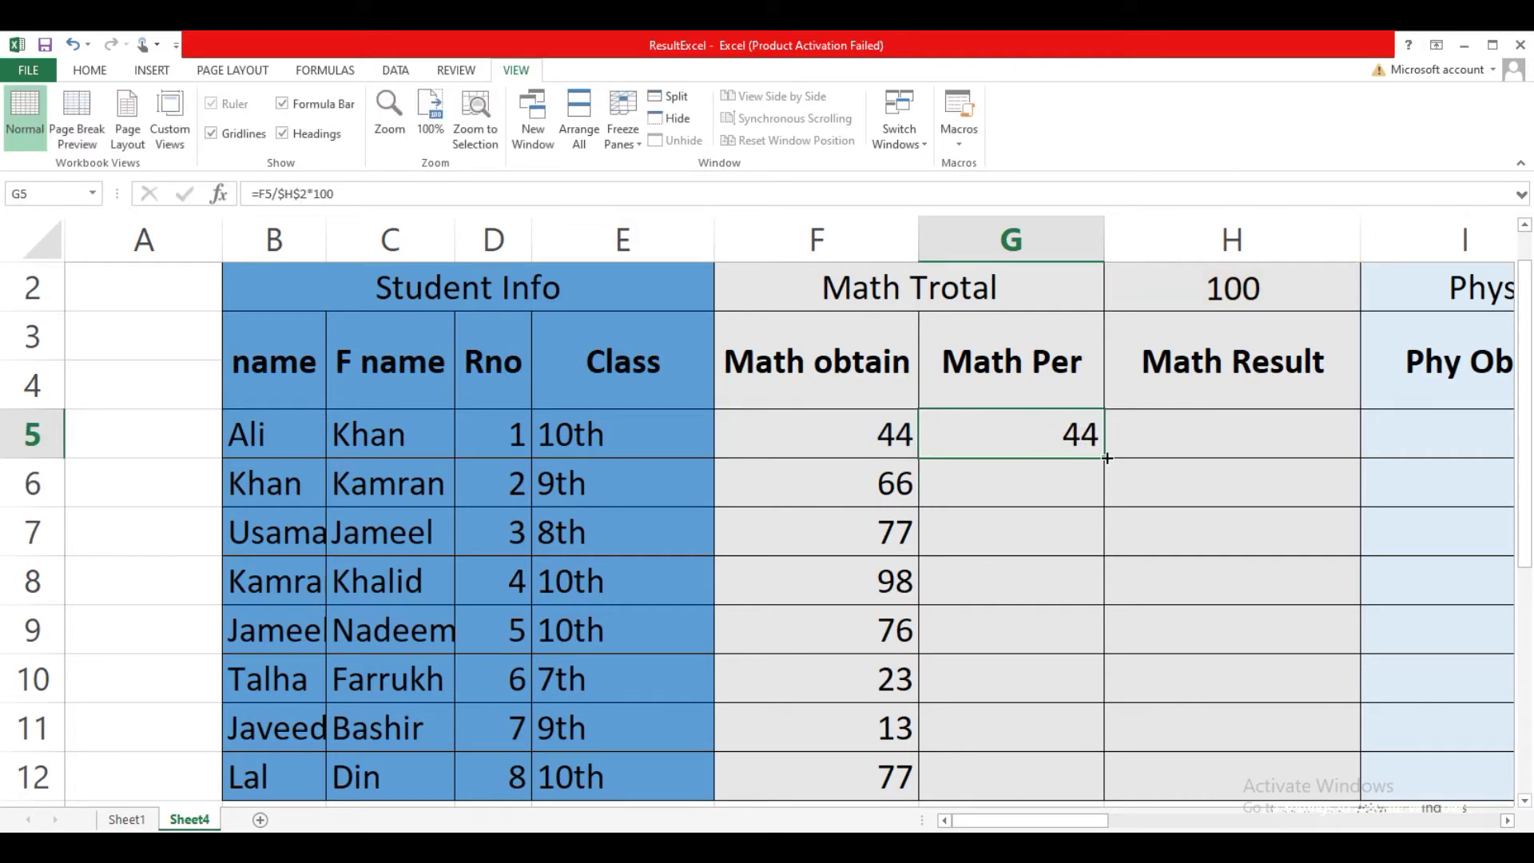
drag(1107, 458, 1091, 779)
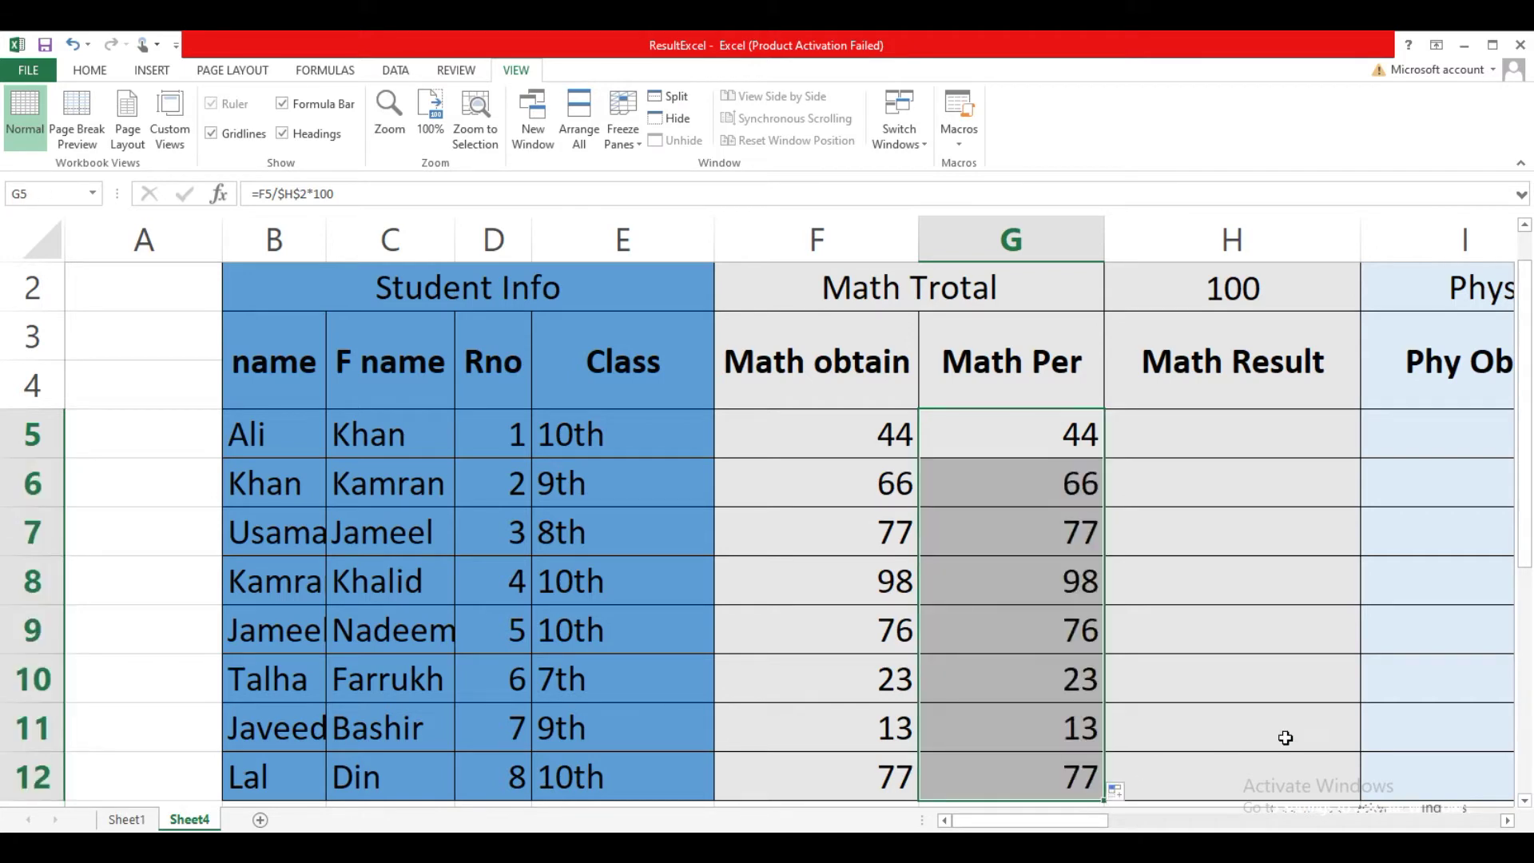
click(1472, 827)
Enter the Math result formula =IF(G5>=40,"Pass","Fail") in H5
click(1186, 446)
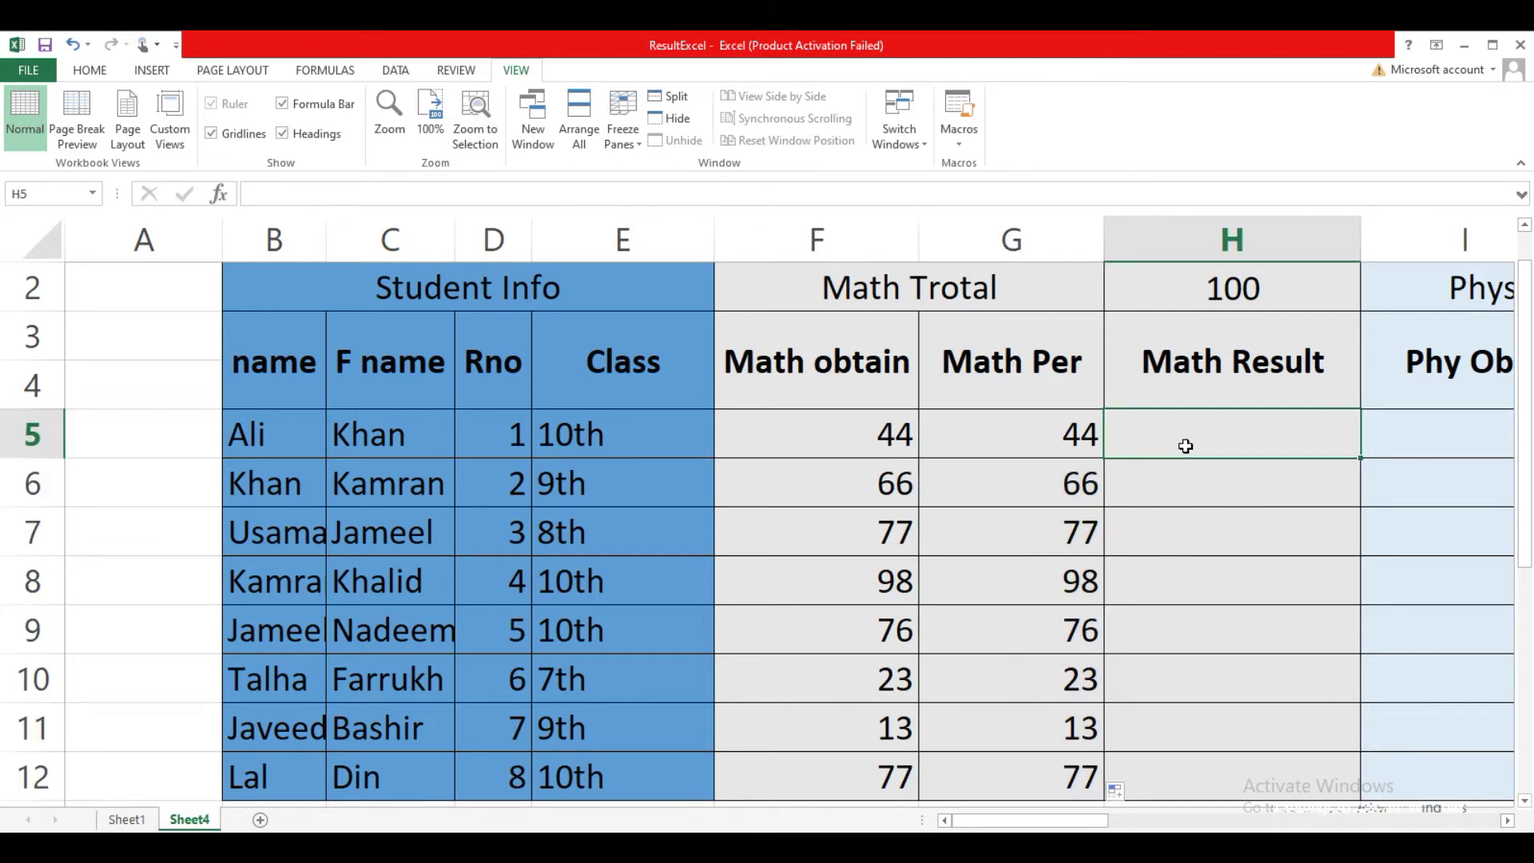
text(=if()
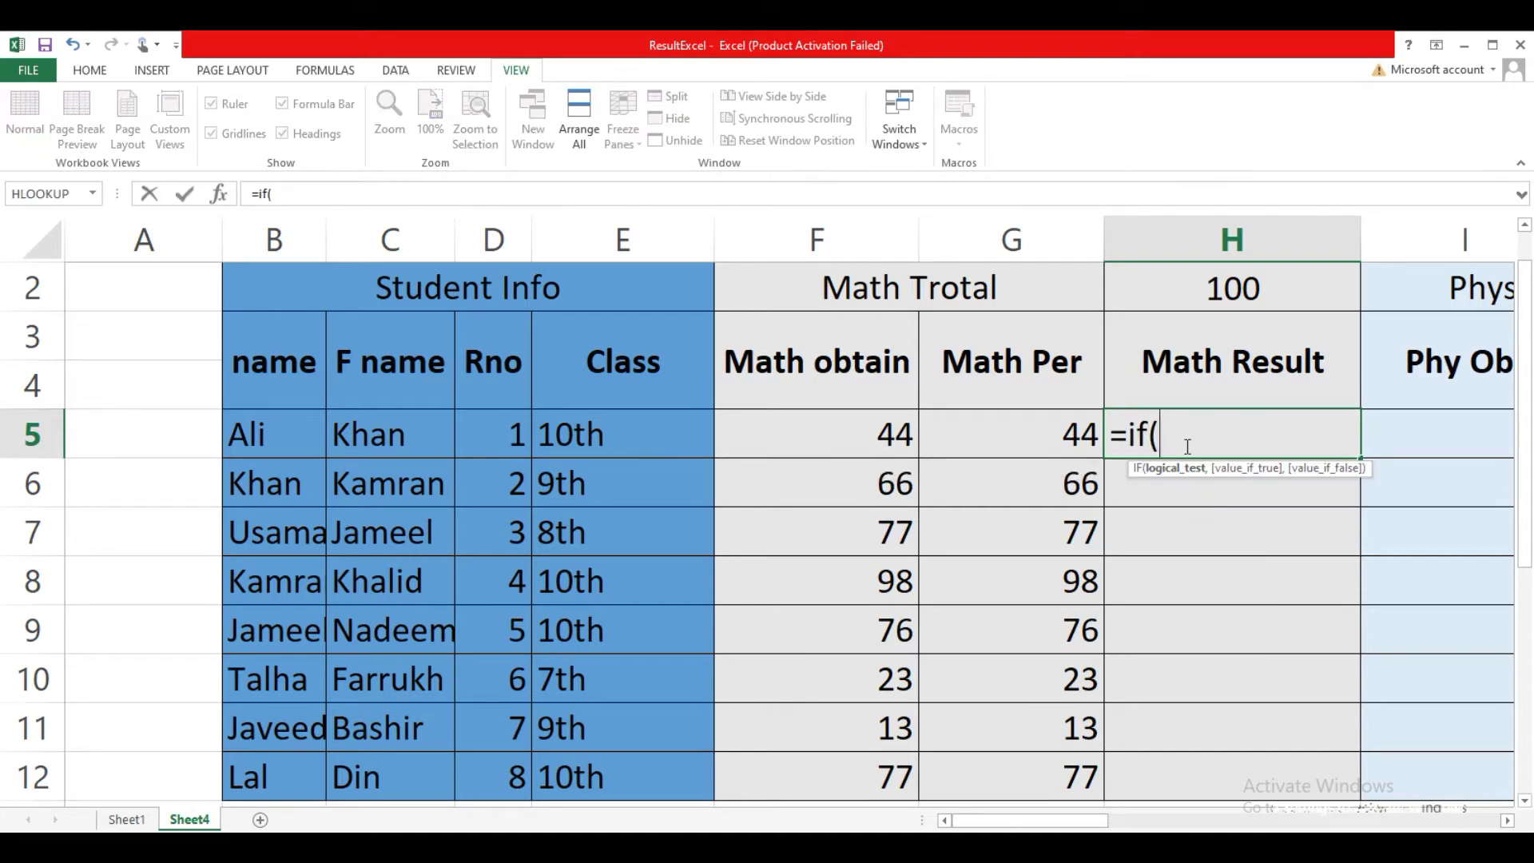
click(1063, 435)
text(>)
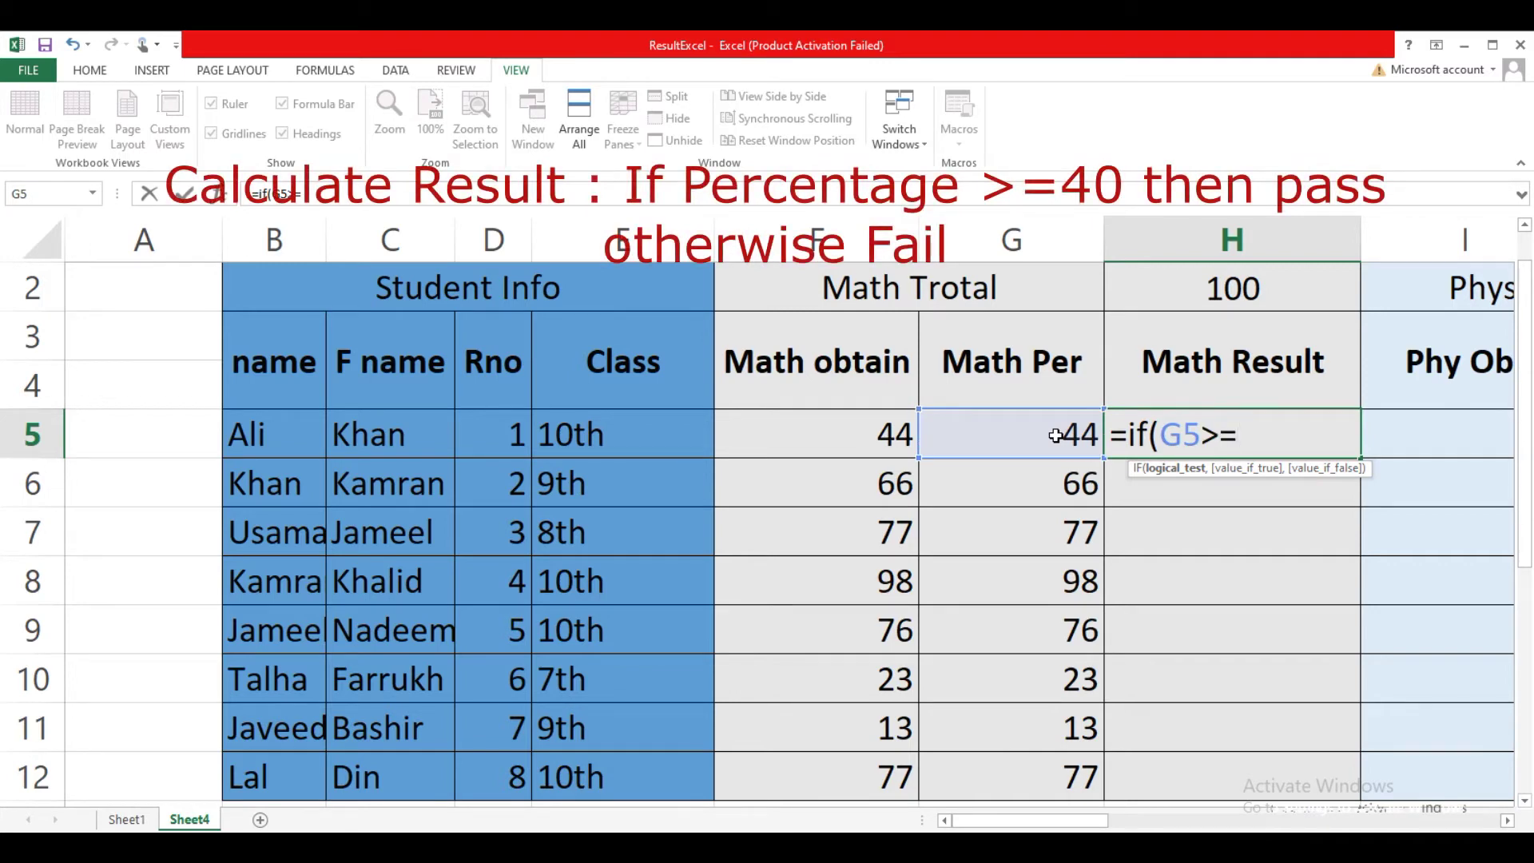
text(=40,"P)
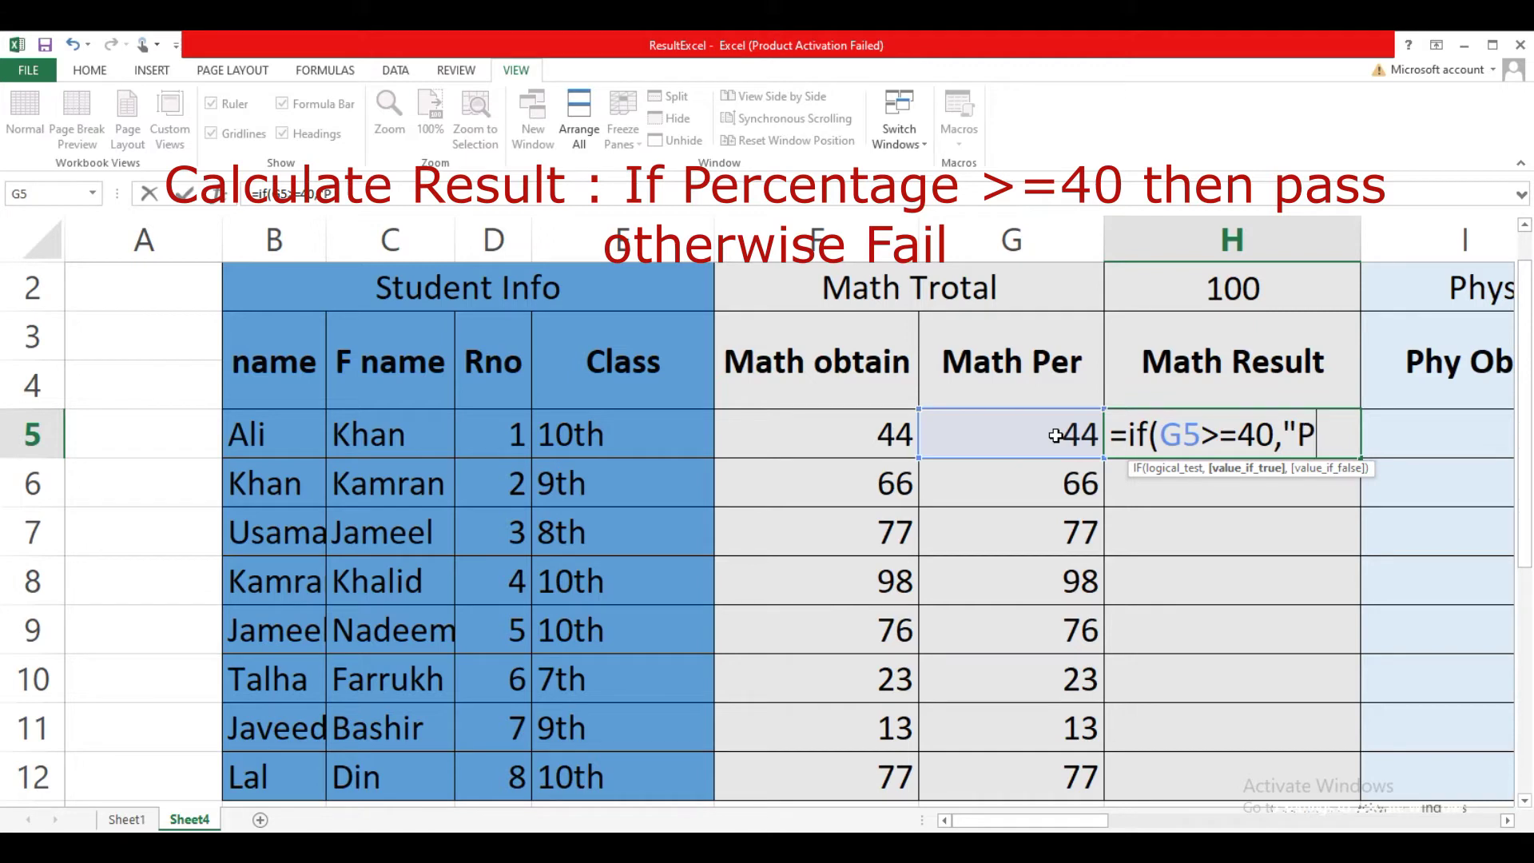
text(ass",)
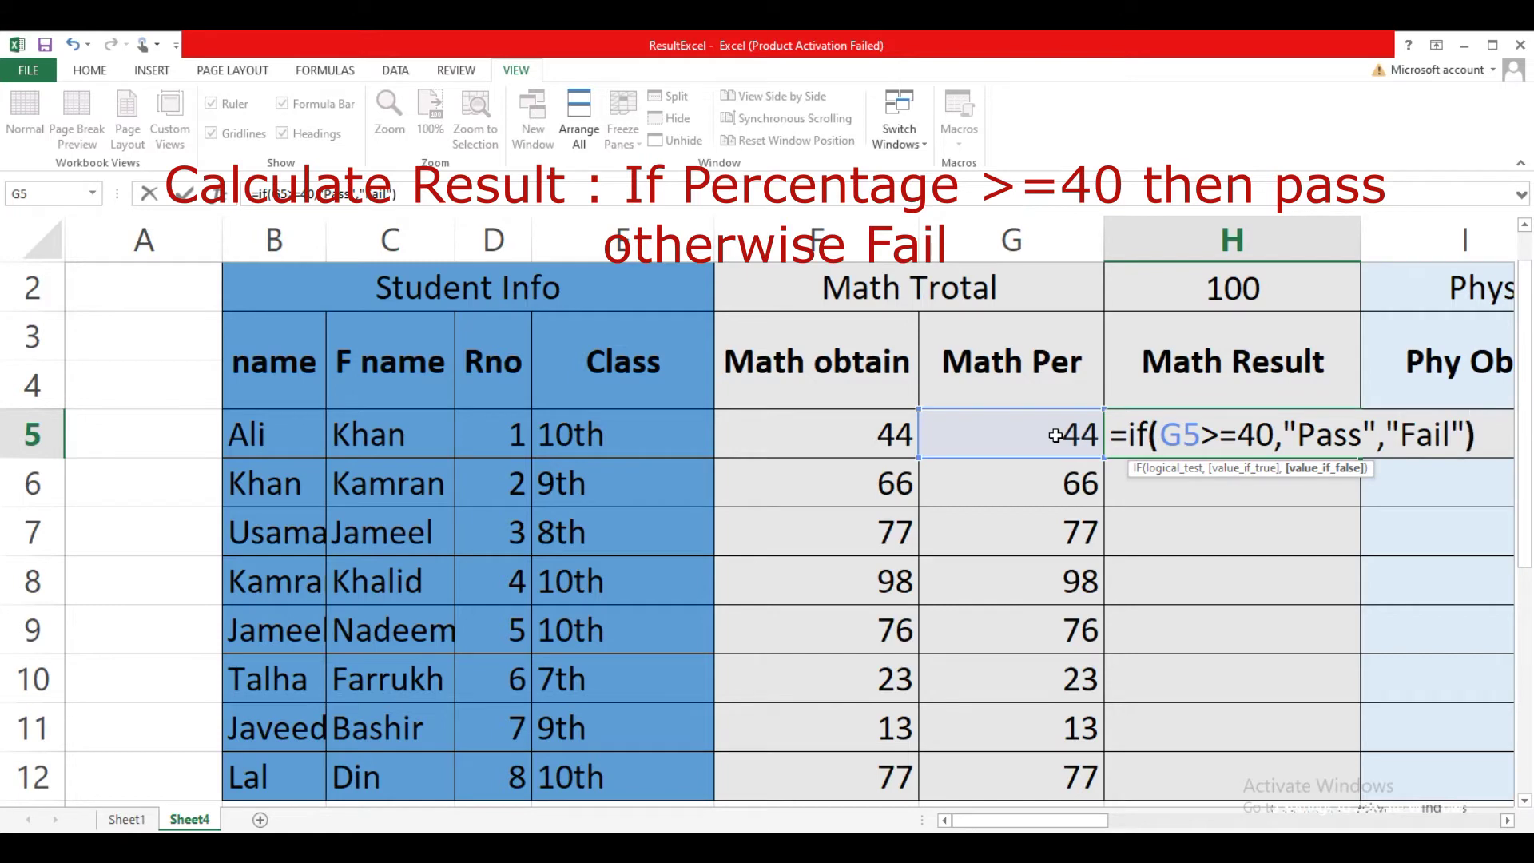
text("Fail"))
key(Return)
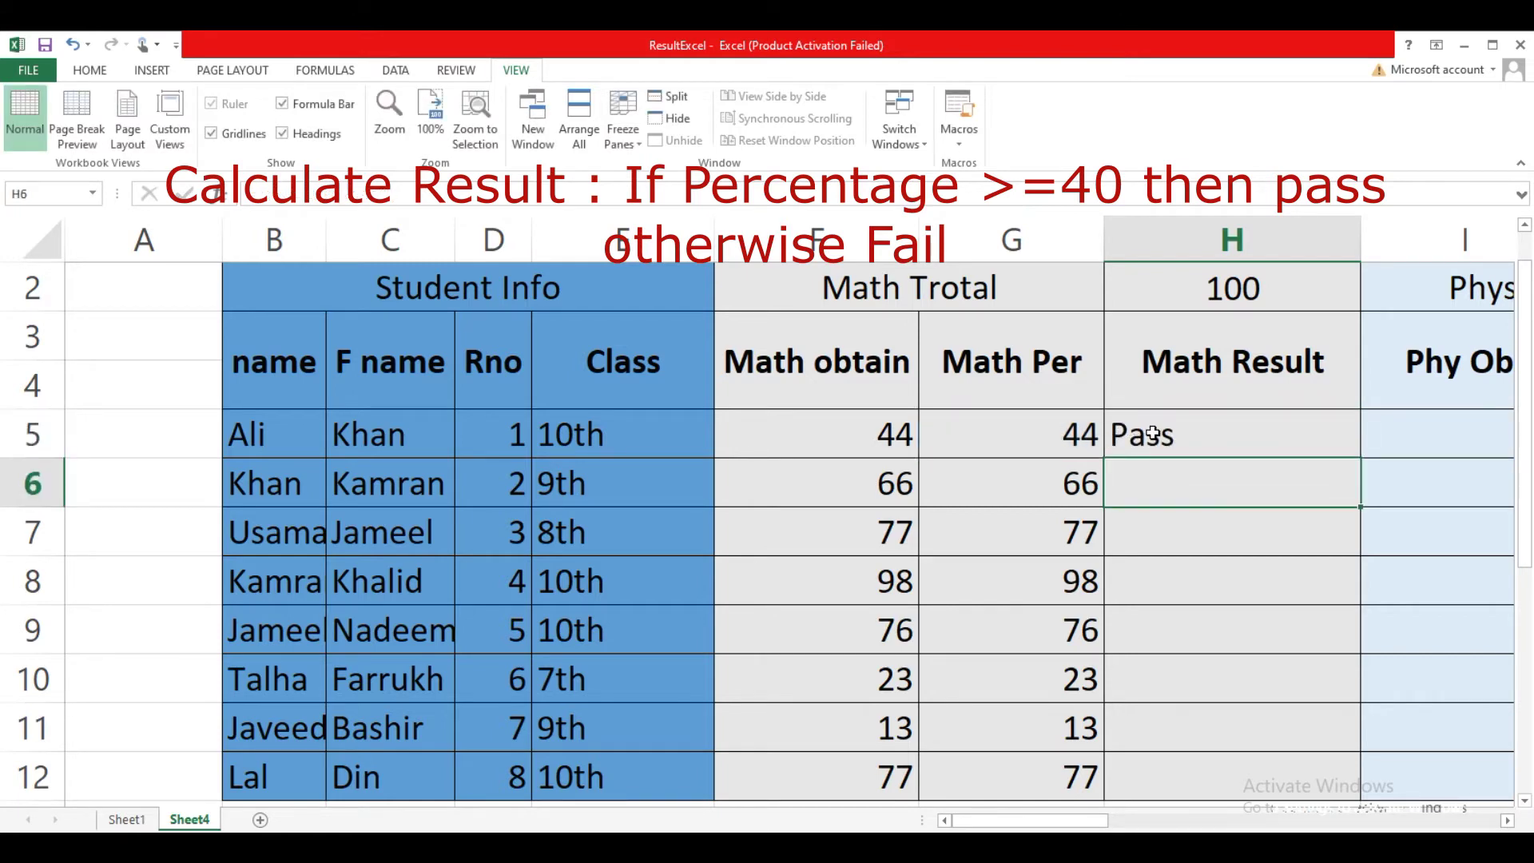
Fill the Math result formula from H5 down to H12
click(1150, 434)
drag(1361, 456, 1321, 783)
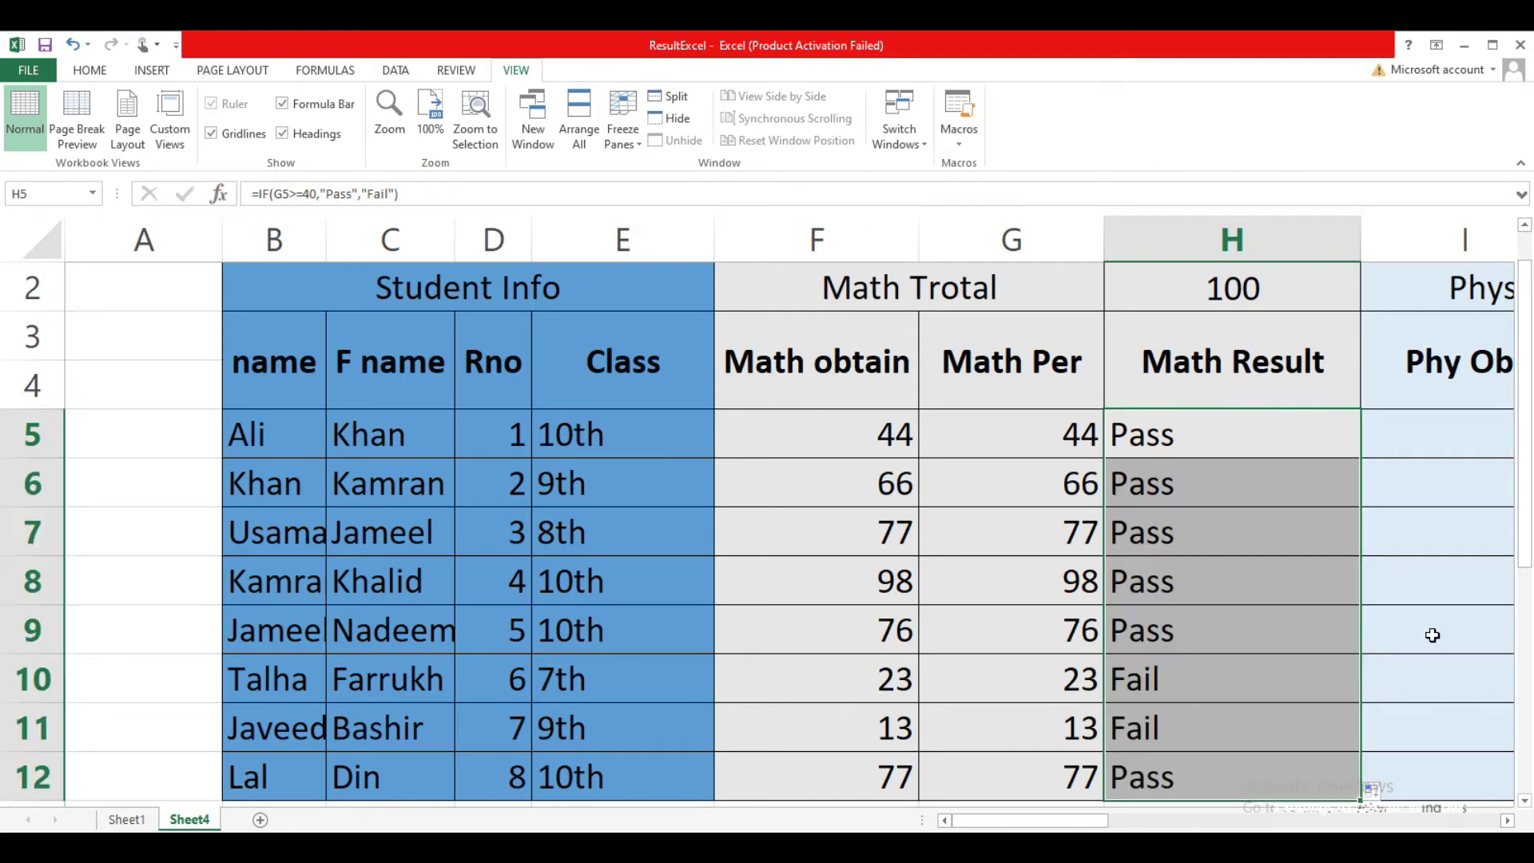
click(1421, 464)
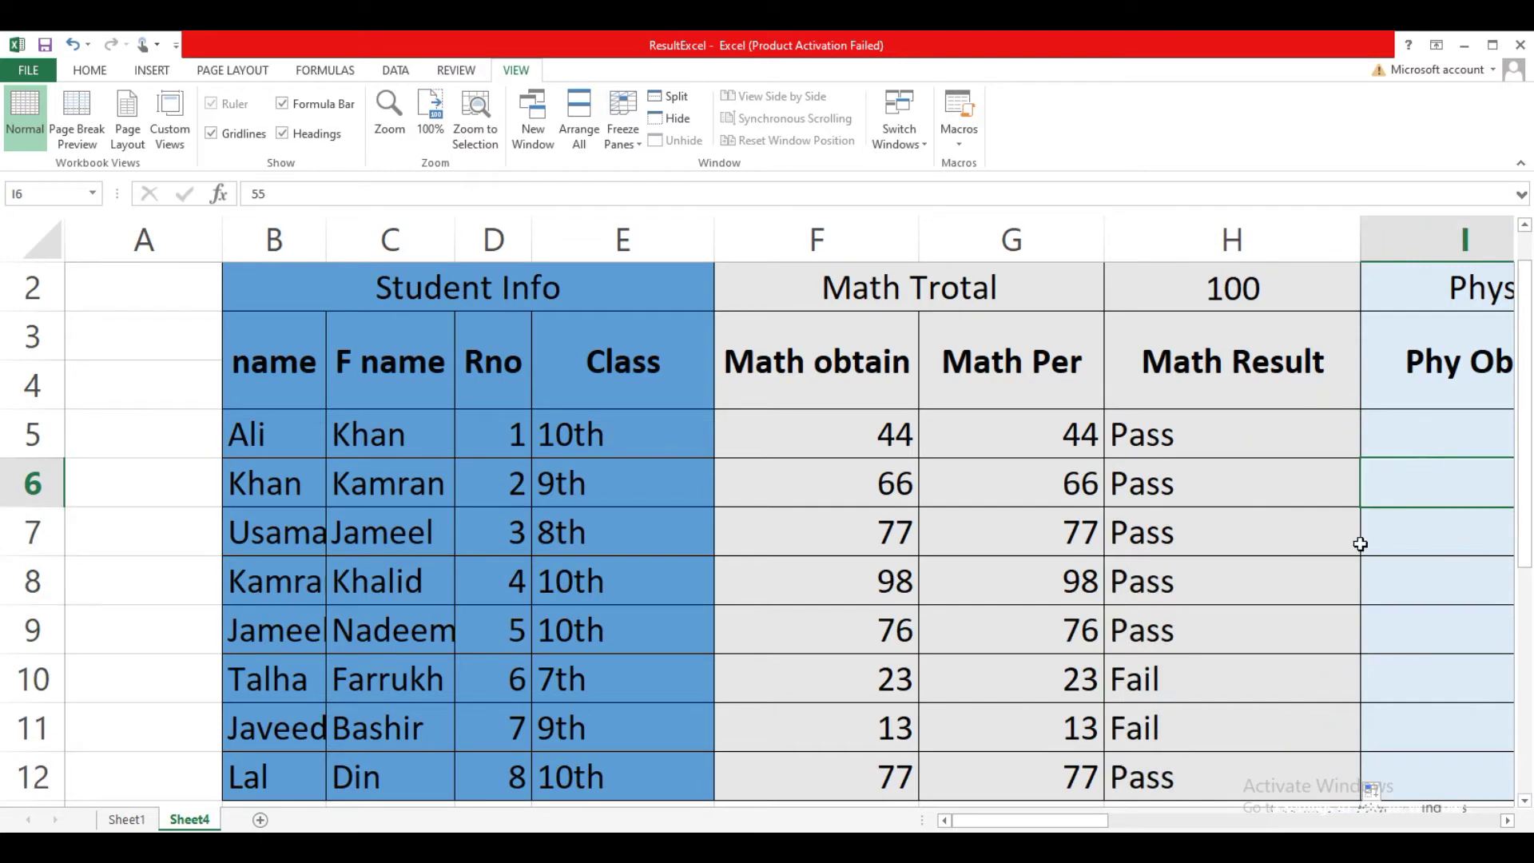
Calculate the Physics percentages in J5:J12 with =I5/$K$2*100, filled down from J5
drag(1078, 821, 1186, 831)
click(1047, 438)
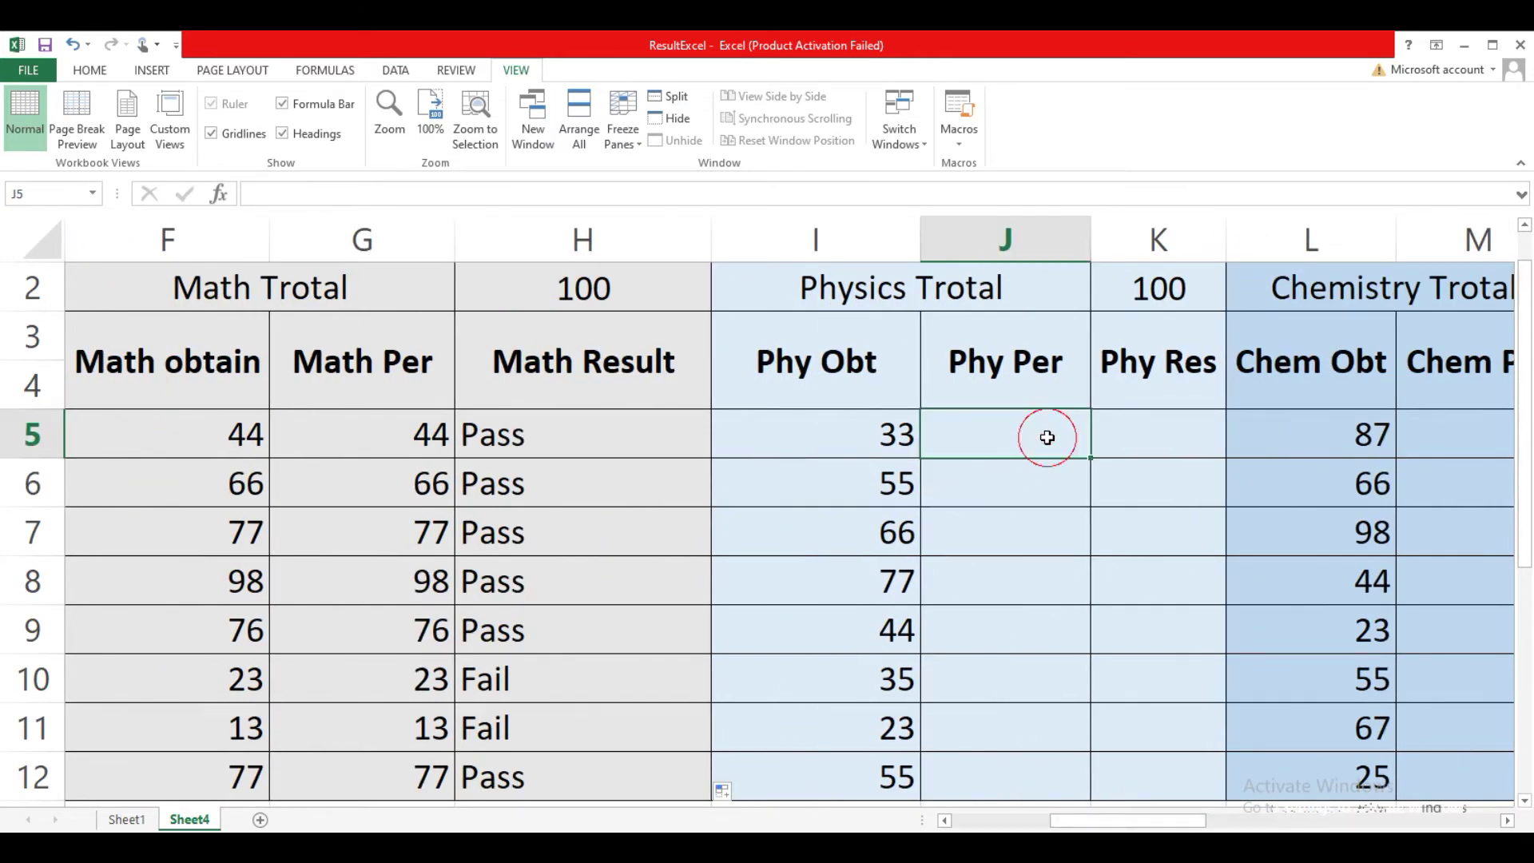
text(=)
click(861, 436)
text(/)
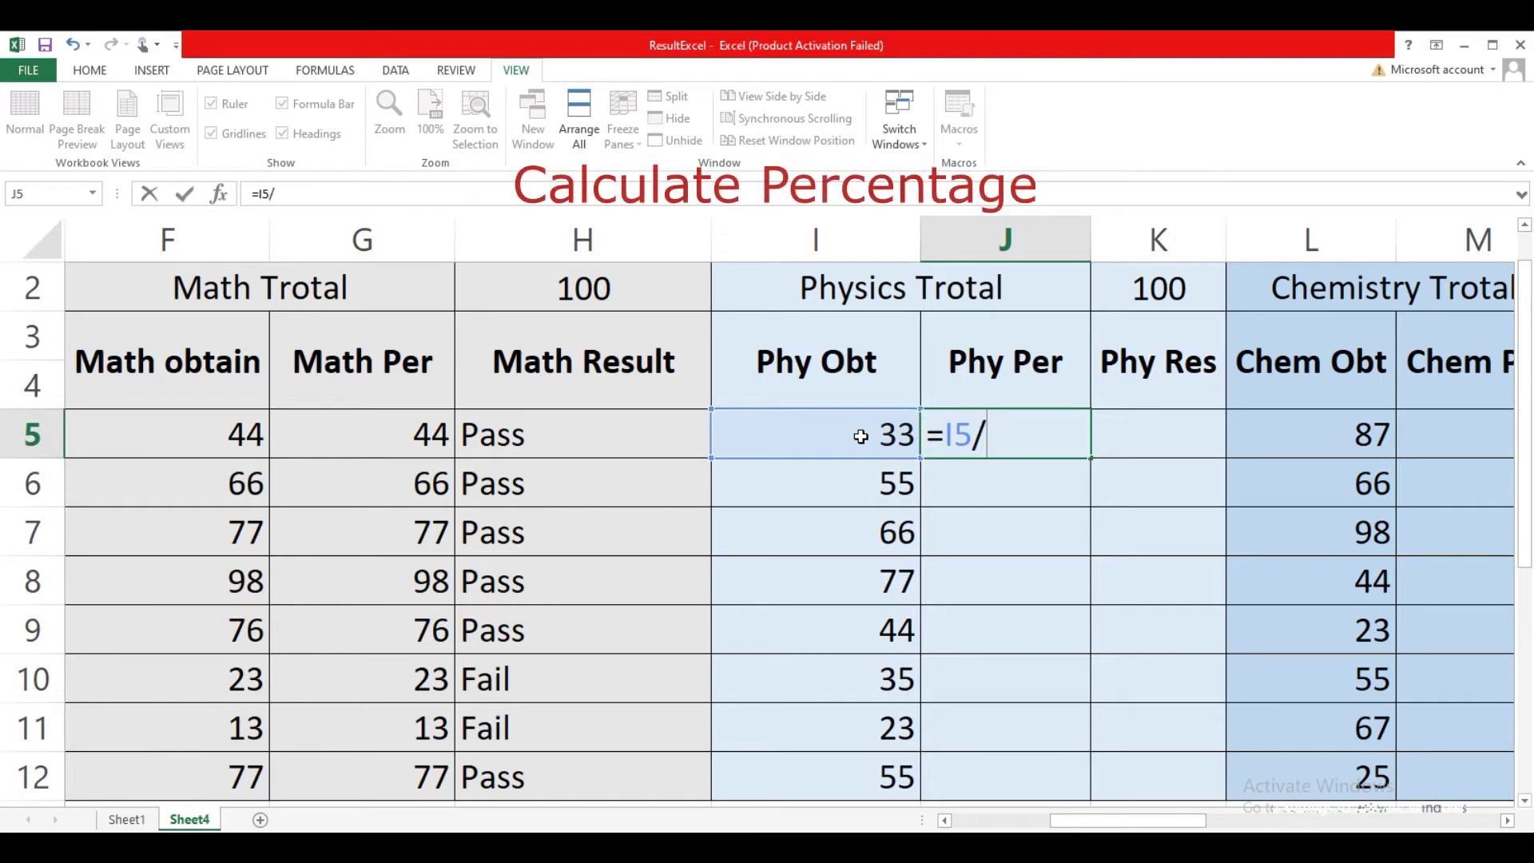
click(1141, 286)
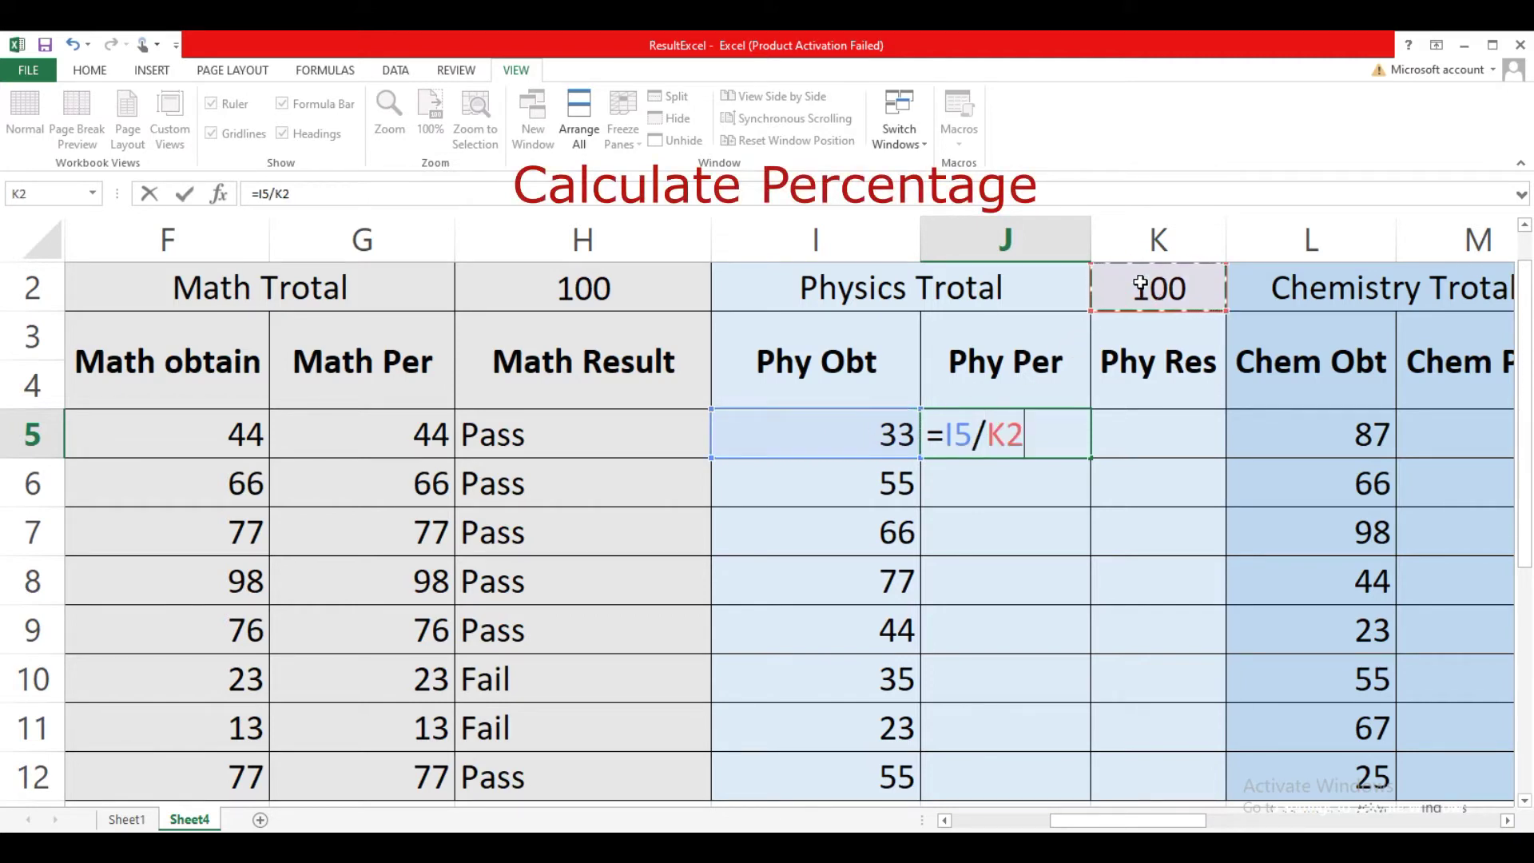
text(*100)
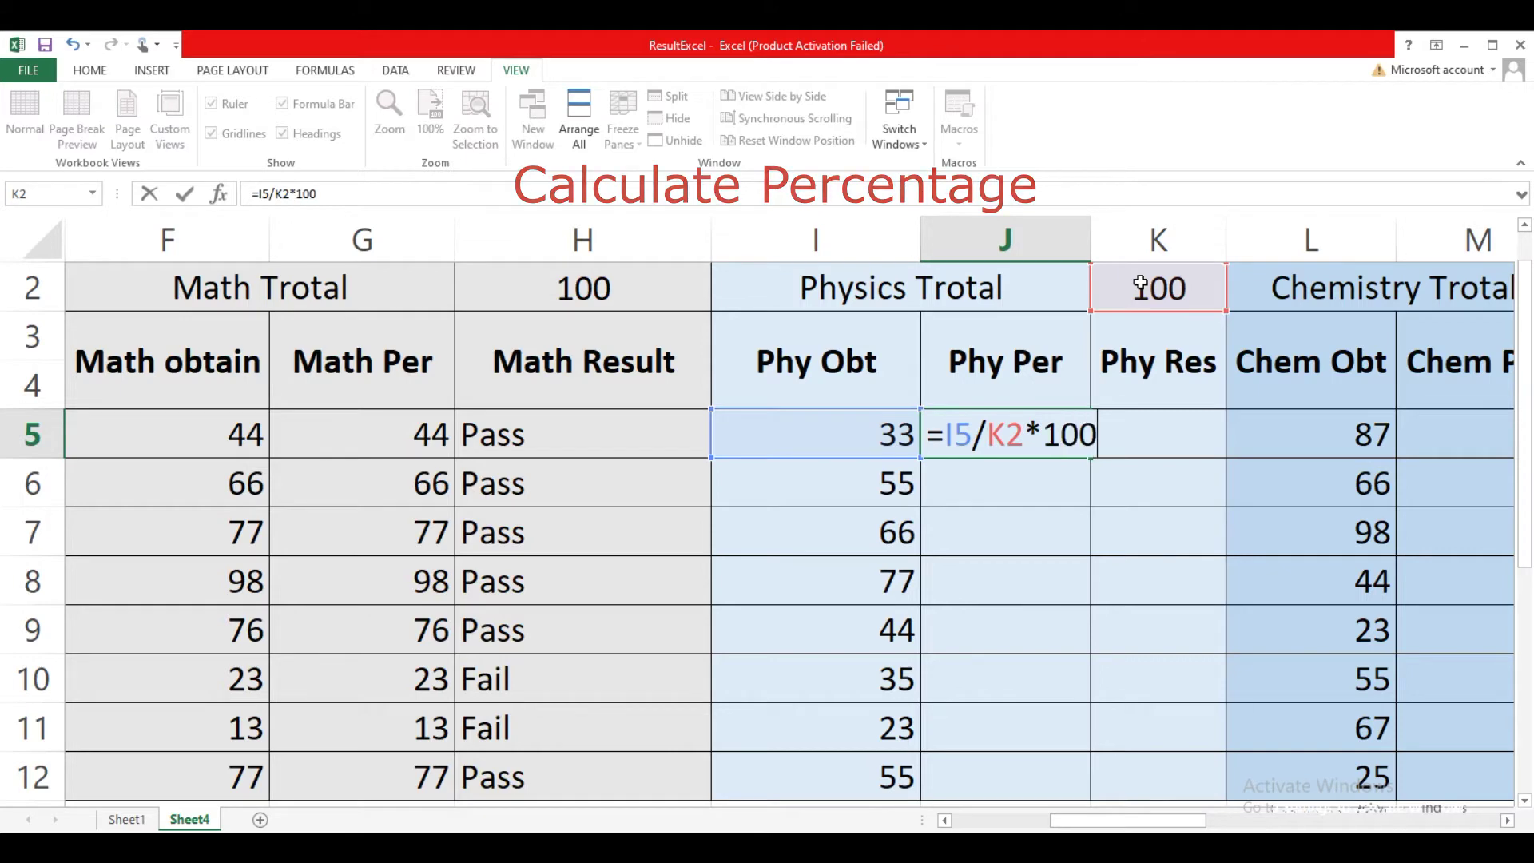
double_click(1007, 432)
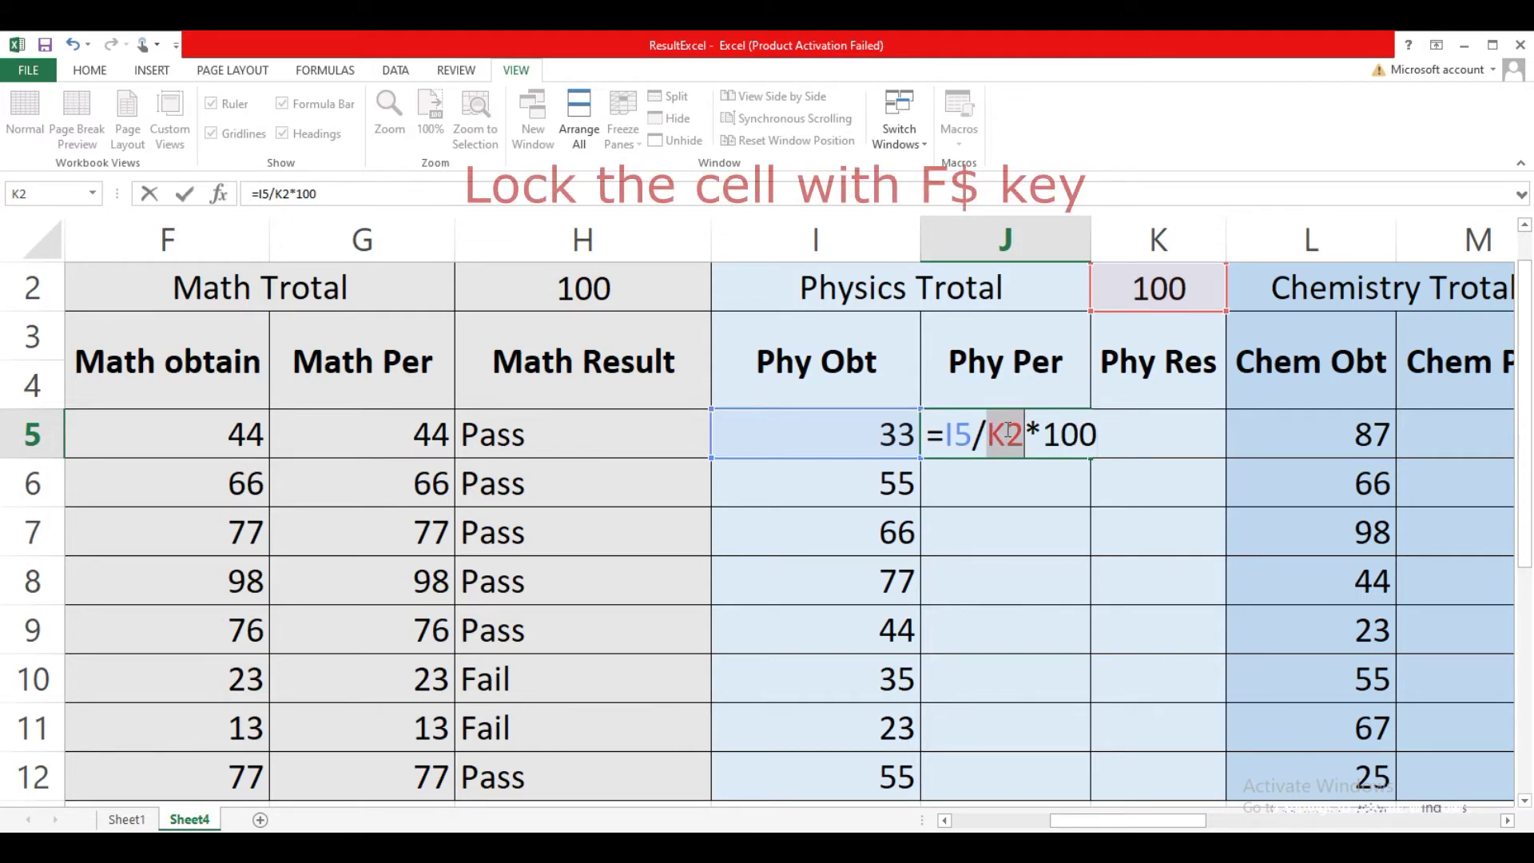
key(F4)
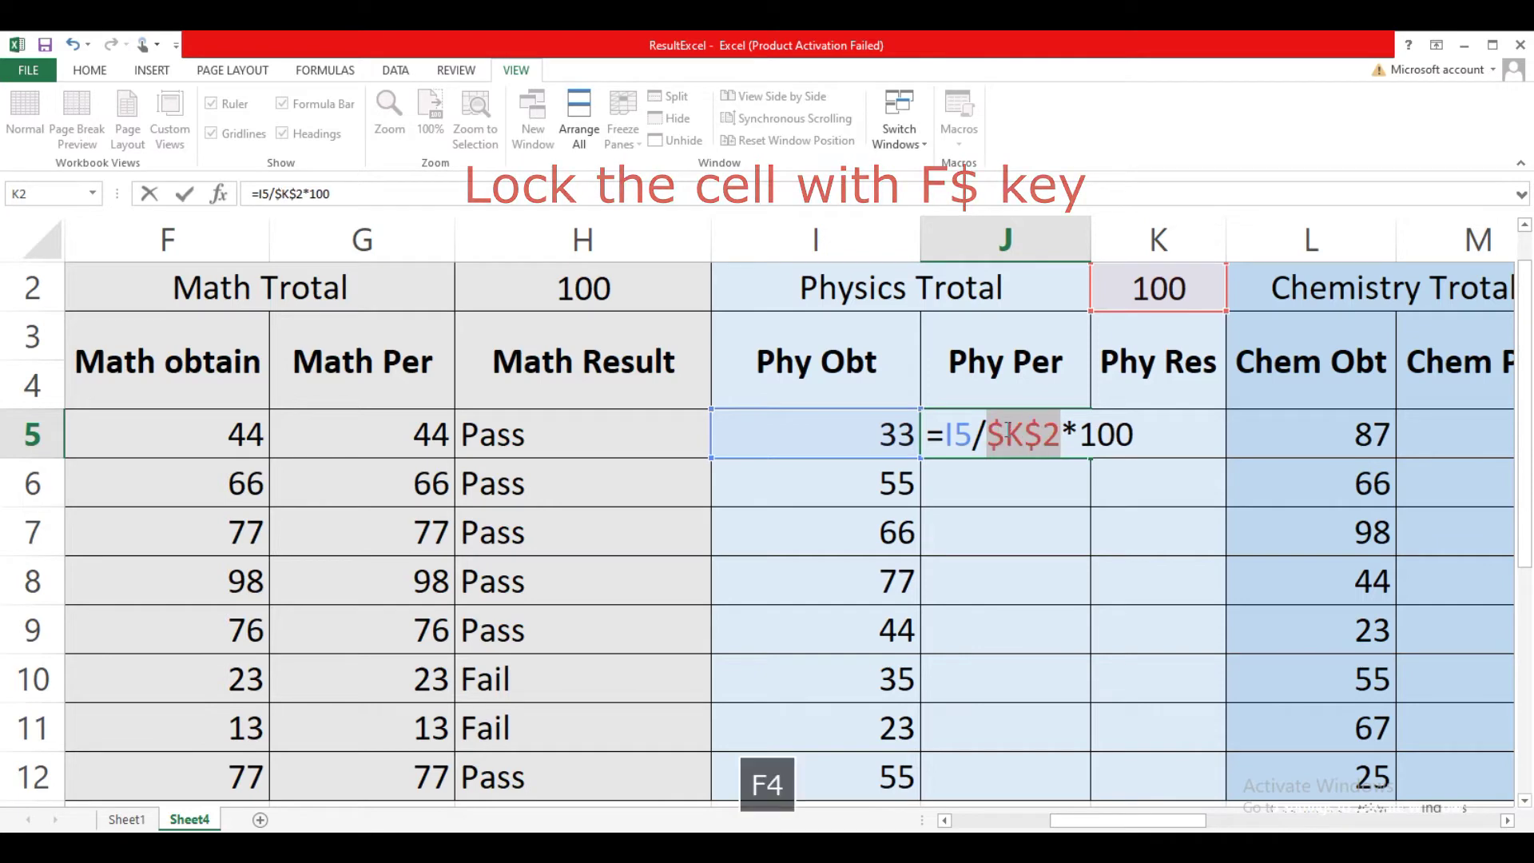
key(Return)
click(1066, 436)
drag(1088, 456, 1075, 775)
Calculate the Physics results in K5:K12 with =IF(J5>=40,"Pass","fail"), filled down from K5
click(1159, 434)
text(=if()
click(1036, 432)
text(>=)
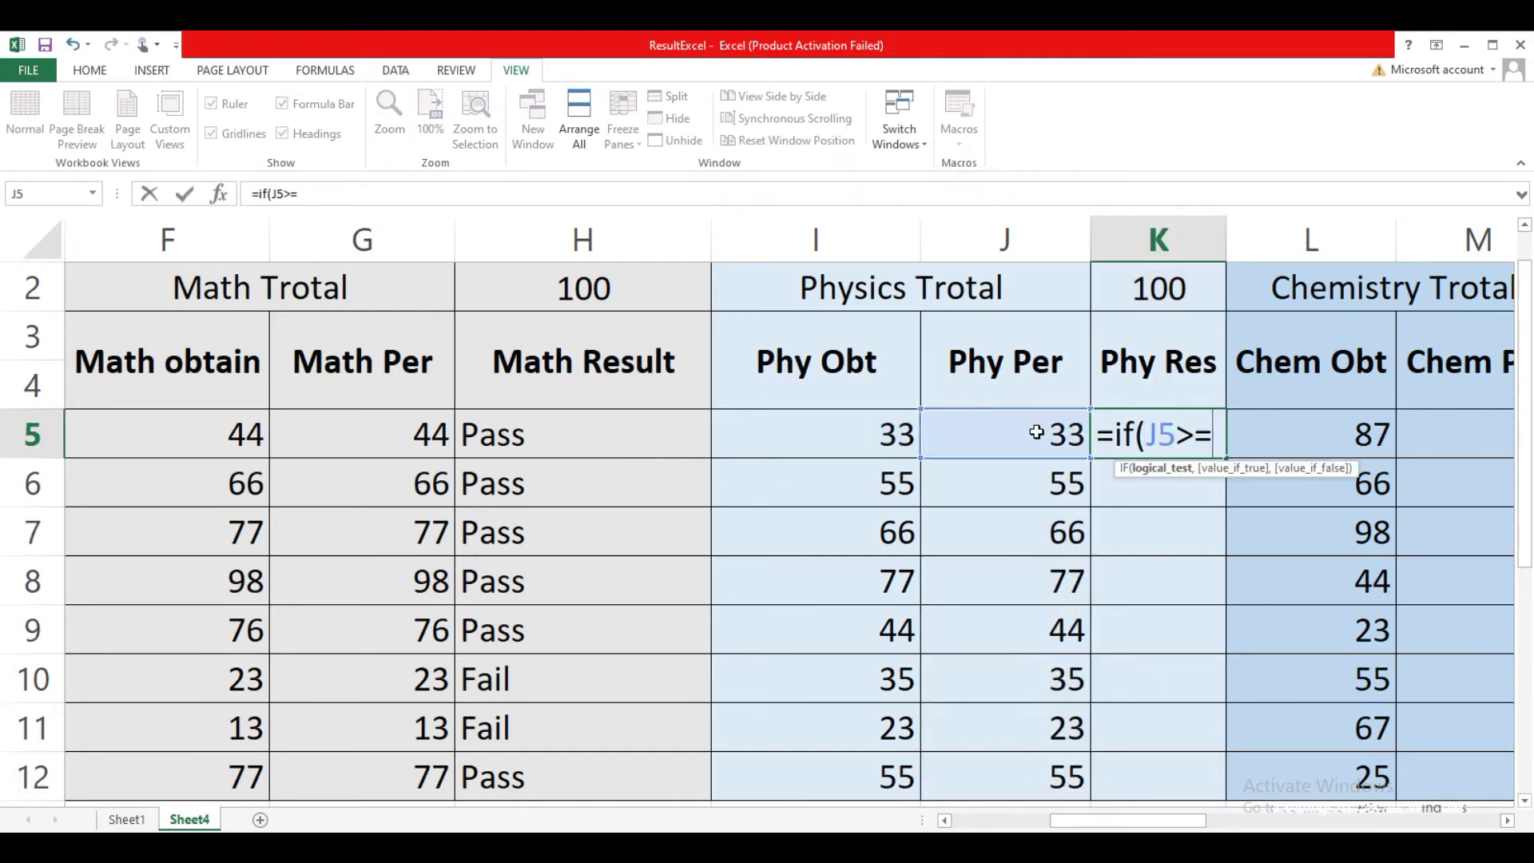
text(40,"Pass","fail")
key(Return)
click(1224, 455)
drag(1223, 456, 1224, 775)
Calculate the Chemistry percentages in M5:M12 with =L5/$N$2*100, filled down from M5
scroll(959, 559, right, 4)
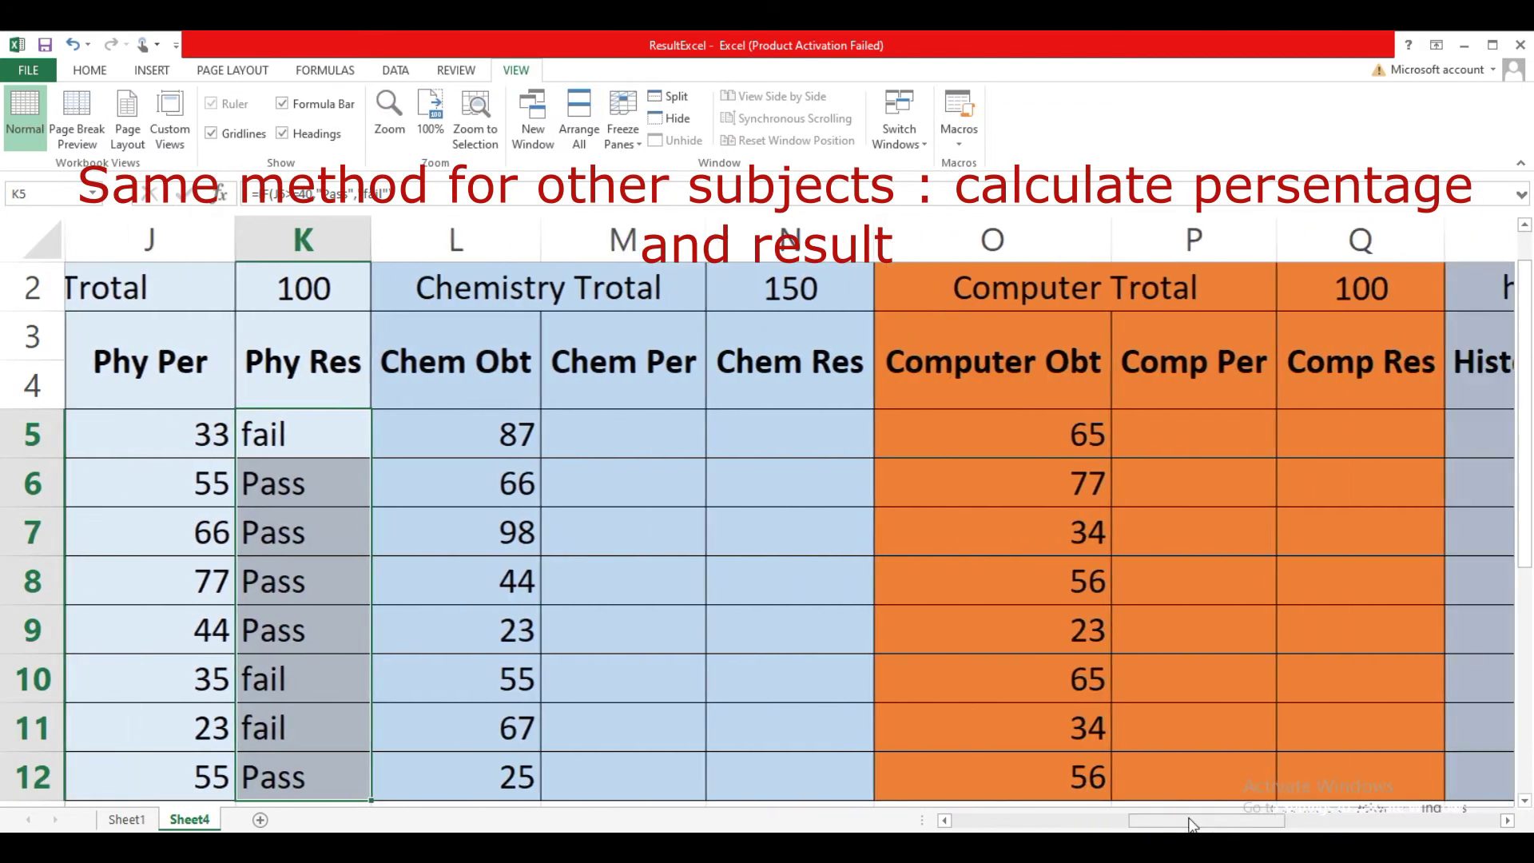
click(616, 434)
text(=)
click(479, 434)
text(/)
click(782, 292)
text(*100)
key(F4)
key(Return)
click(687, 440)
drag(704, 457, 686, 775)
Calculate the Chemistry results in N5:N12 with =IF(M5>=40,"Pass","Fail"), filled down from N5
click(790, 434)
text(=if()
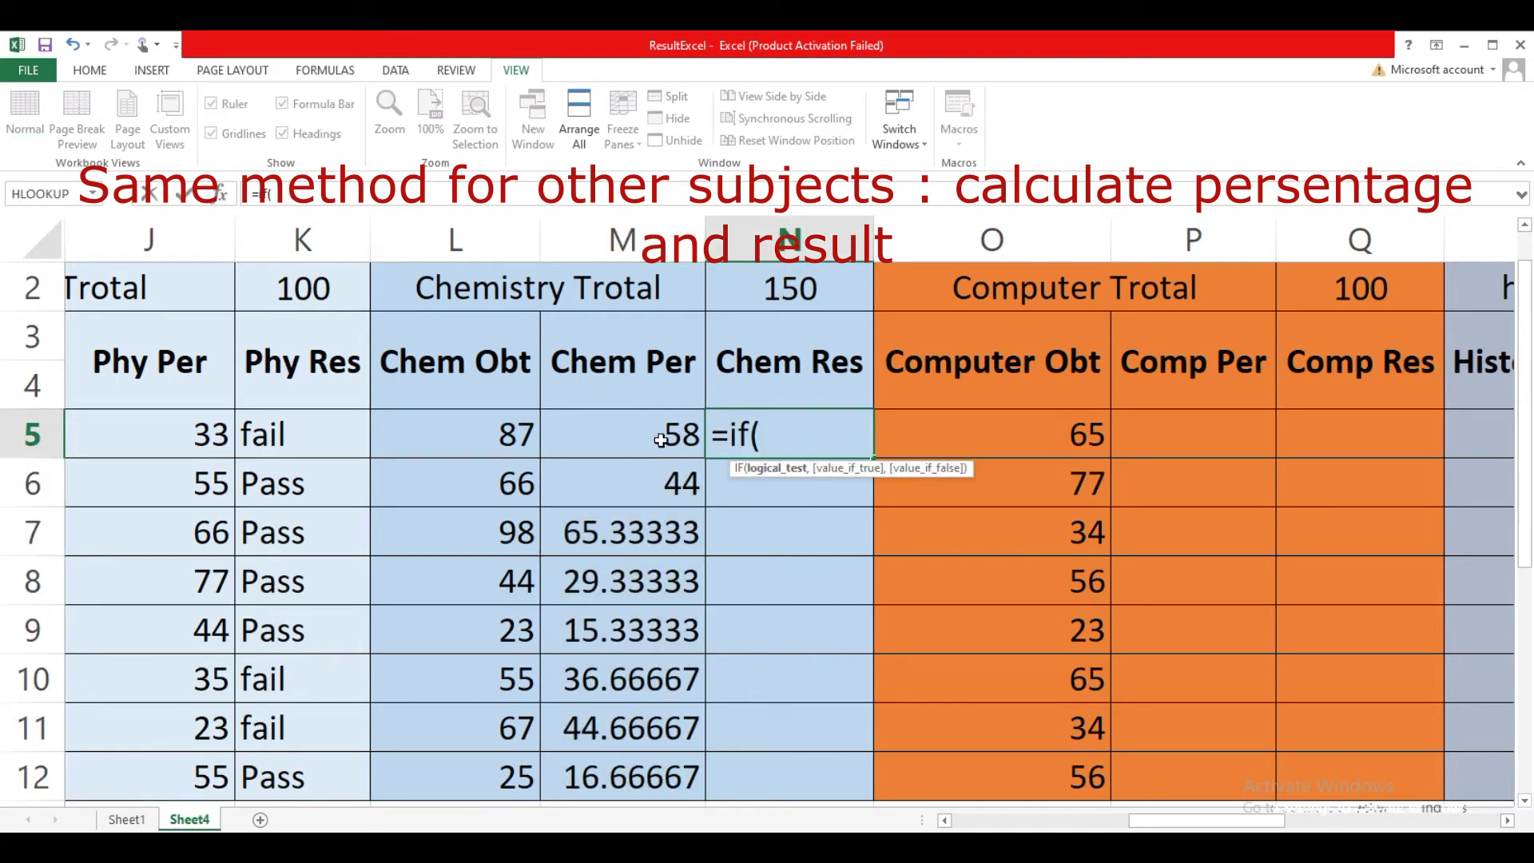
click(659, 435)
text(>=40,"Pass","fail"))
key(ctrl+Return)
key(Return)
key(Up)
double_click(873, 457)
Calculate the Computer percentages in P5:P12 with =O5/$Q$2*100, filled down from P5
click(1187, 409)
text(=)
click(991, 434)
text(/)
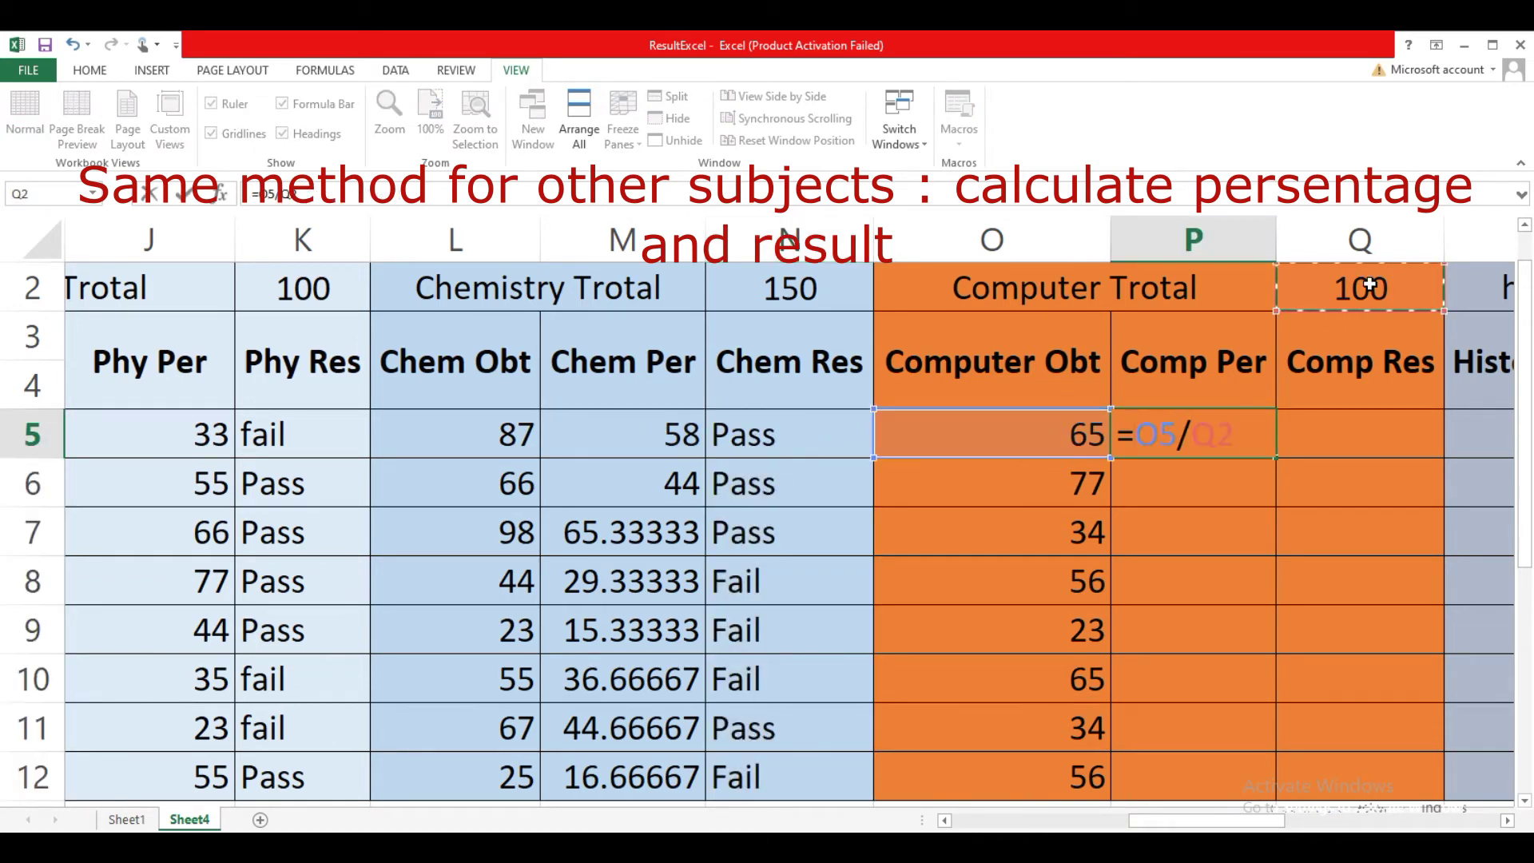
key(F4)
text(*100)
key(Return)
key(Up)
double_click(1277, 458)
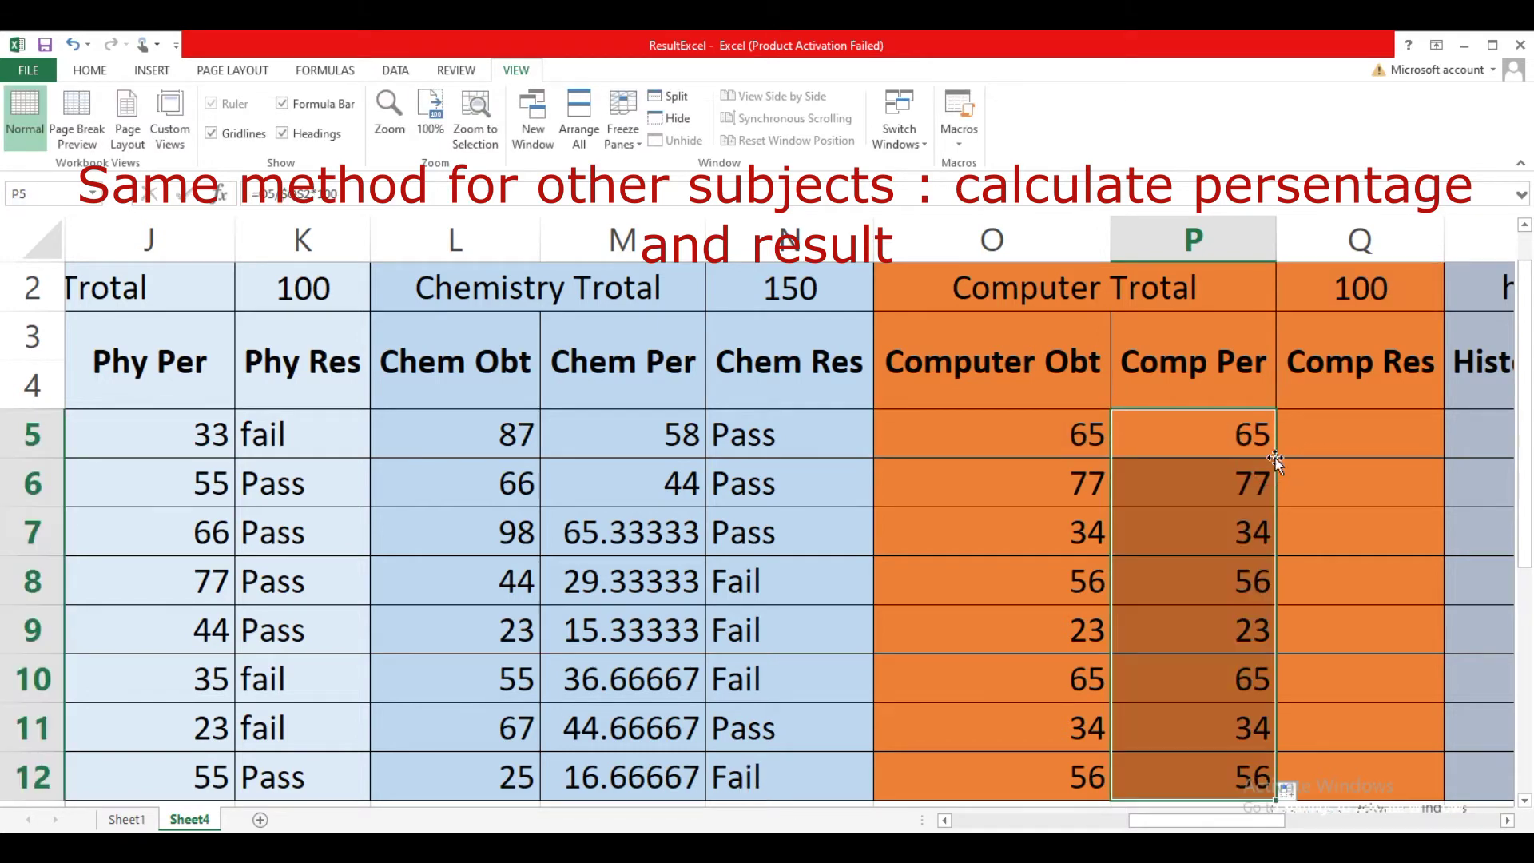
Calculate the Computer results in Q5:Q12 with =IF(P5>=40,"Pass","Fail"), filled down from Q5
click(1359, 434)
text(=if)
click(1215, 434)
double_click(1358, 434)
text(()
click(1237, 434)
text(>=40,"Pass","Fail)
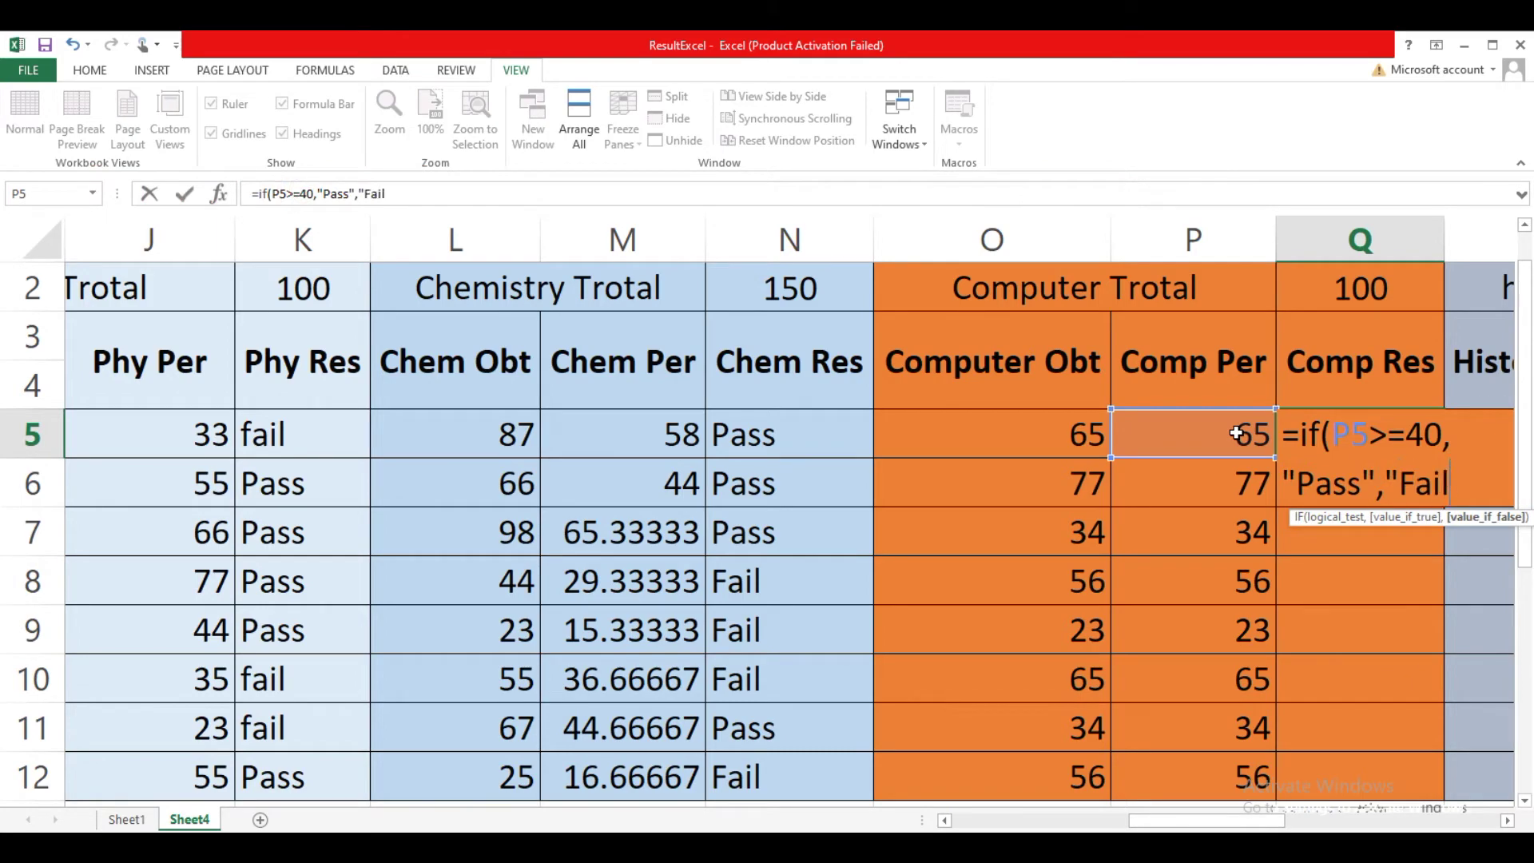
text("))
key(Return)
drag(1203, 821, 1262, 821)
click(943, 440)
double_click(969, 458)
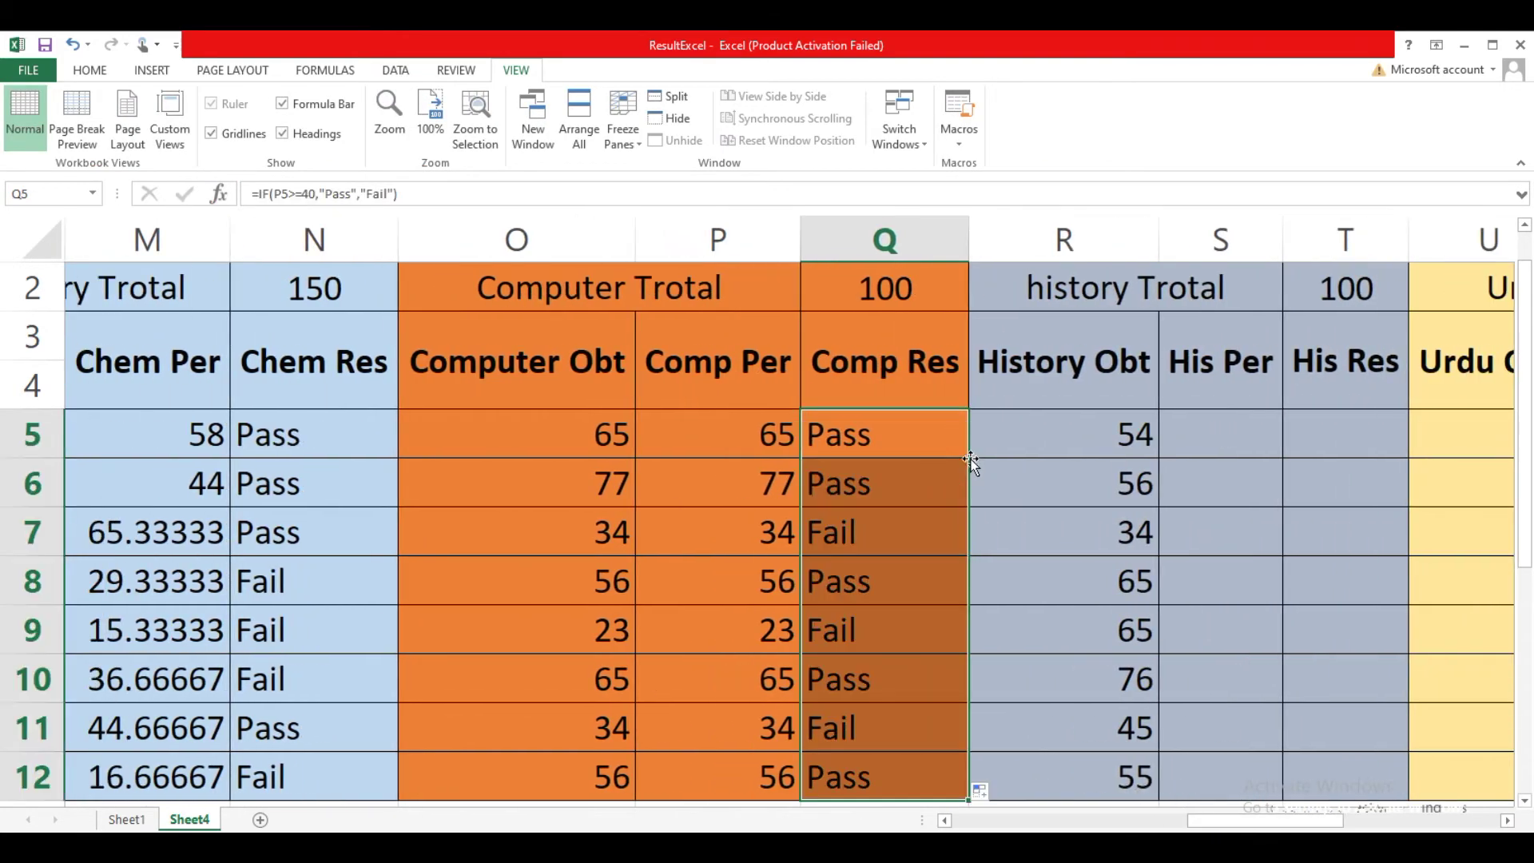
Calculate the History and Urdu percentages and pass/fail results in S5:T12 and V5:W12, using the same method as the other subjects
click(1178, 434)
text(=)
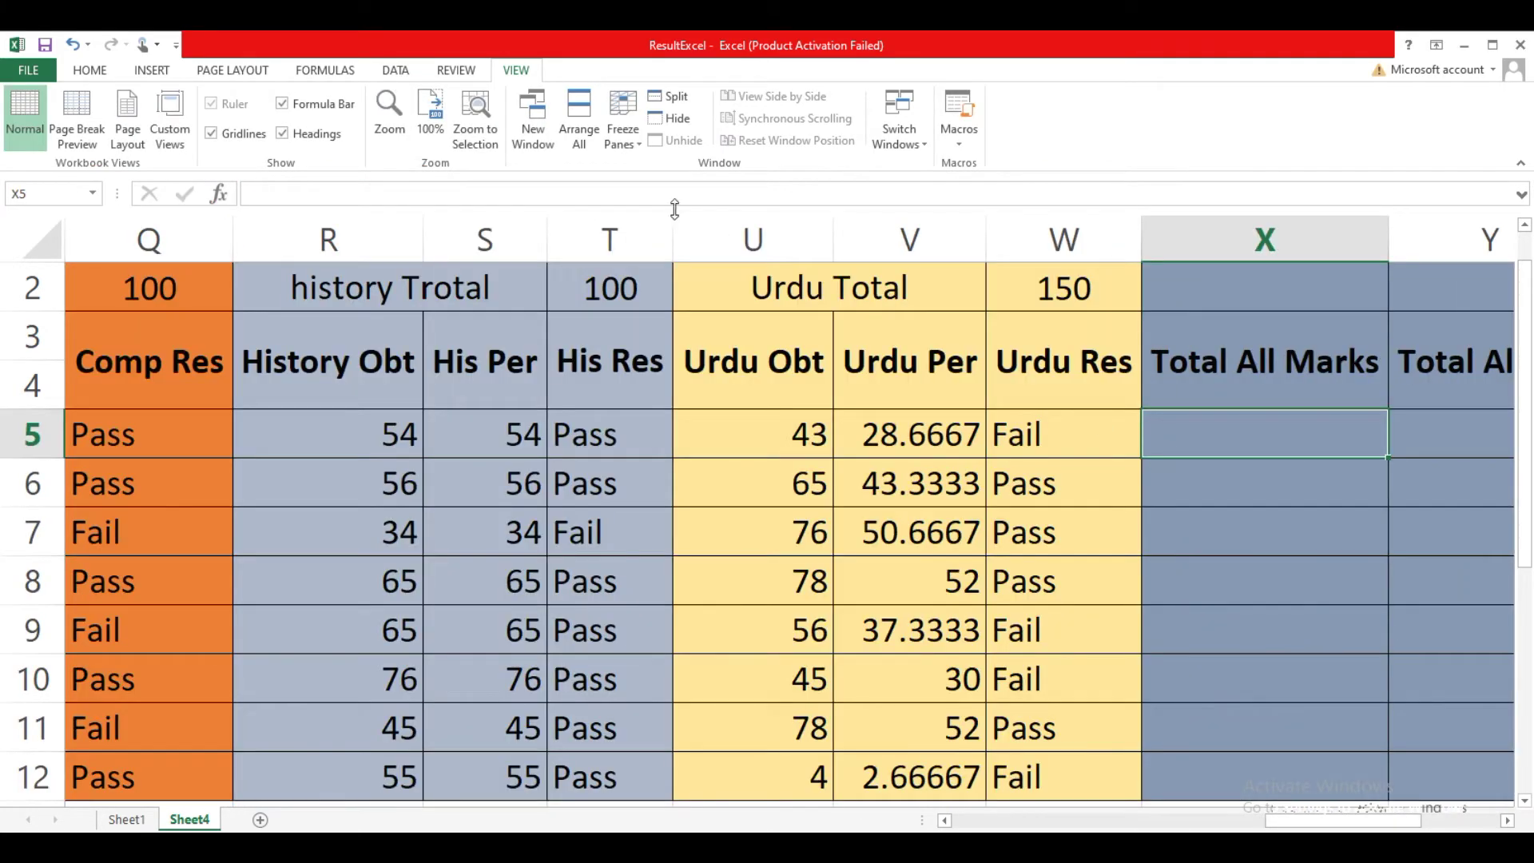
Calculate each student's total marks in X5:X12 with =U5+R5+O5+L5+I5+F5, filled down from X5
click(431, 112)
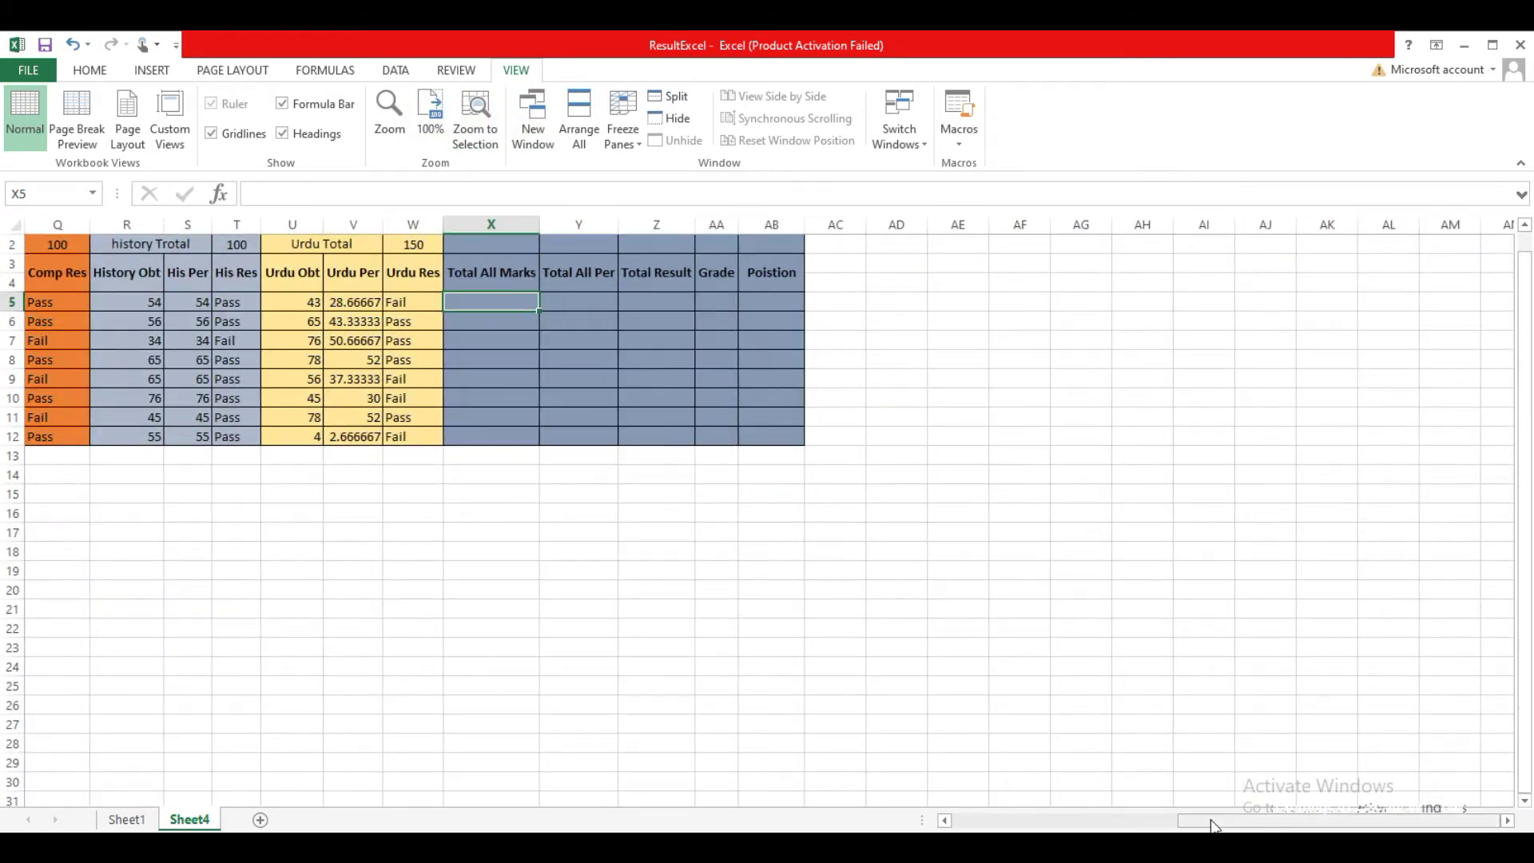
drag(1214, 819, 1057, 828)
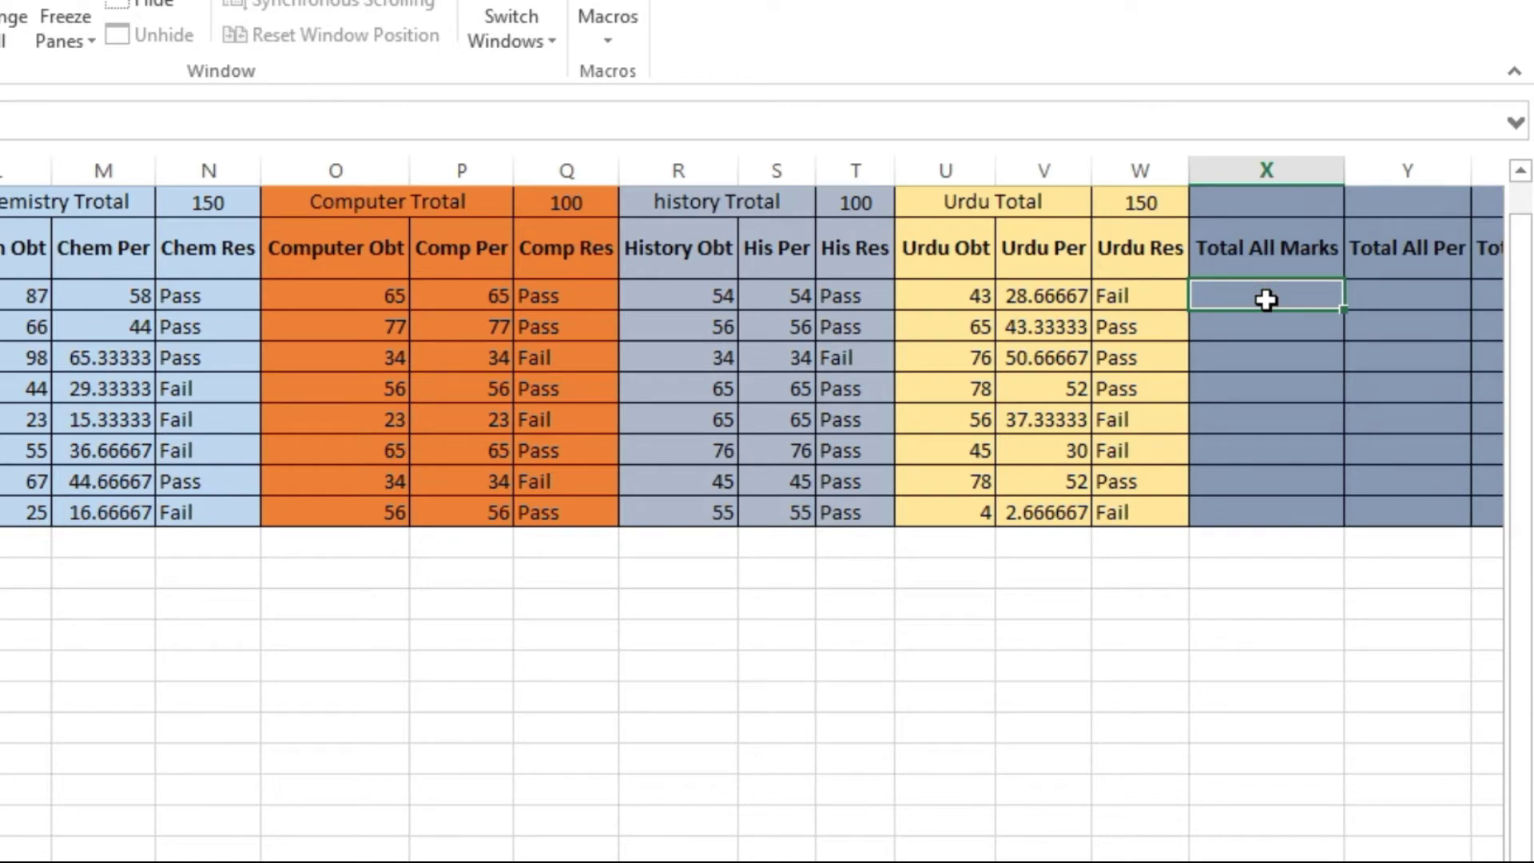
click(959, 294)
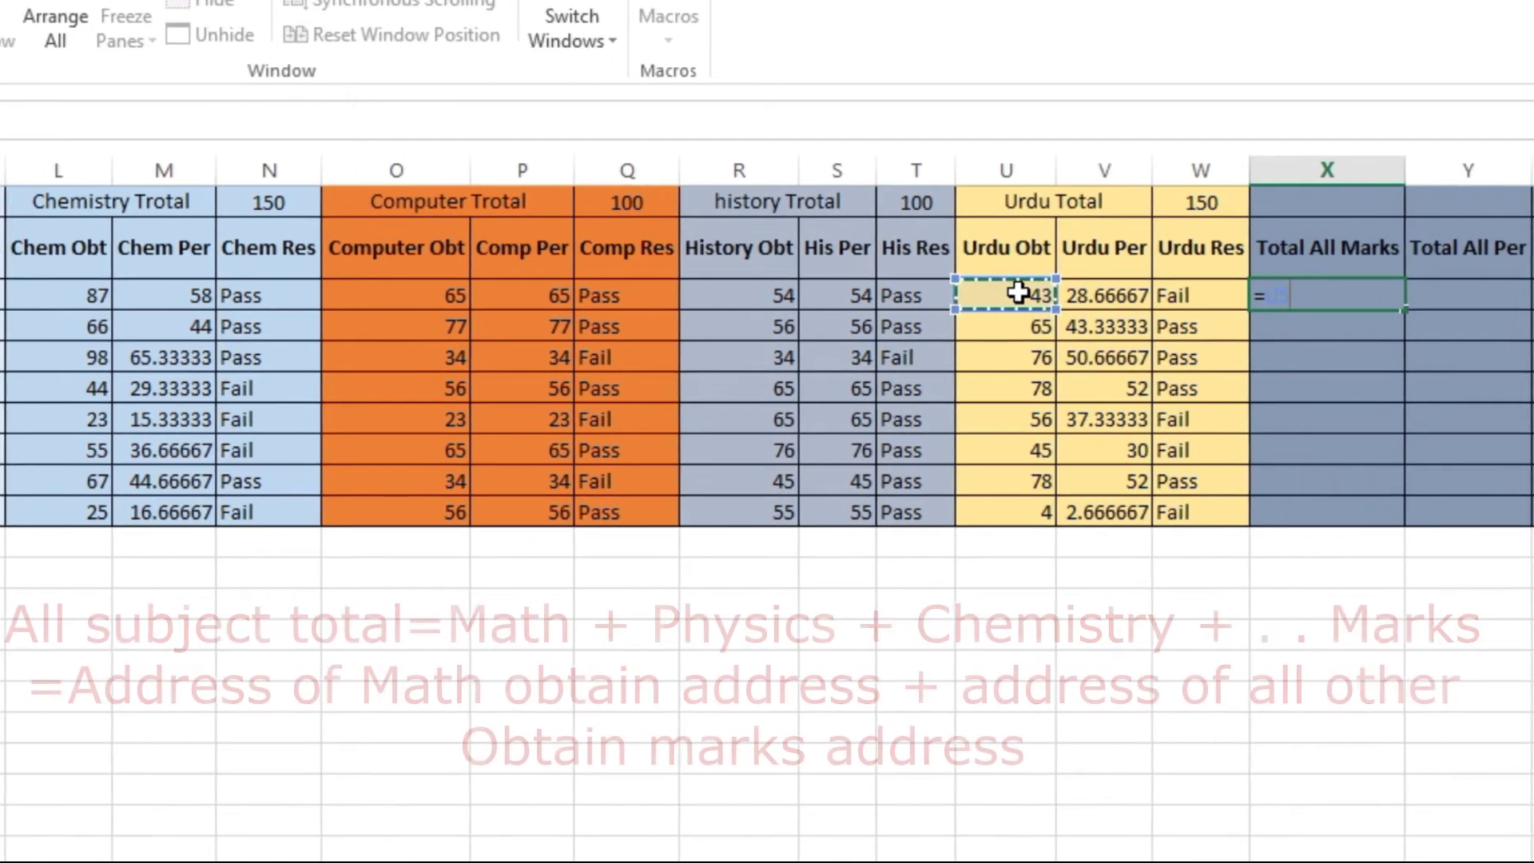
text(+)
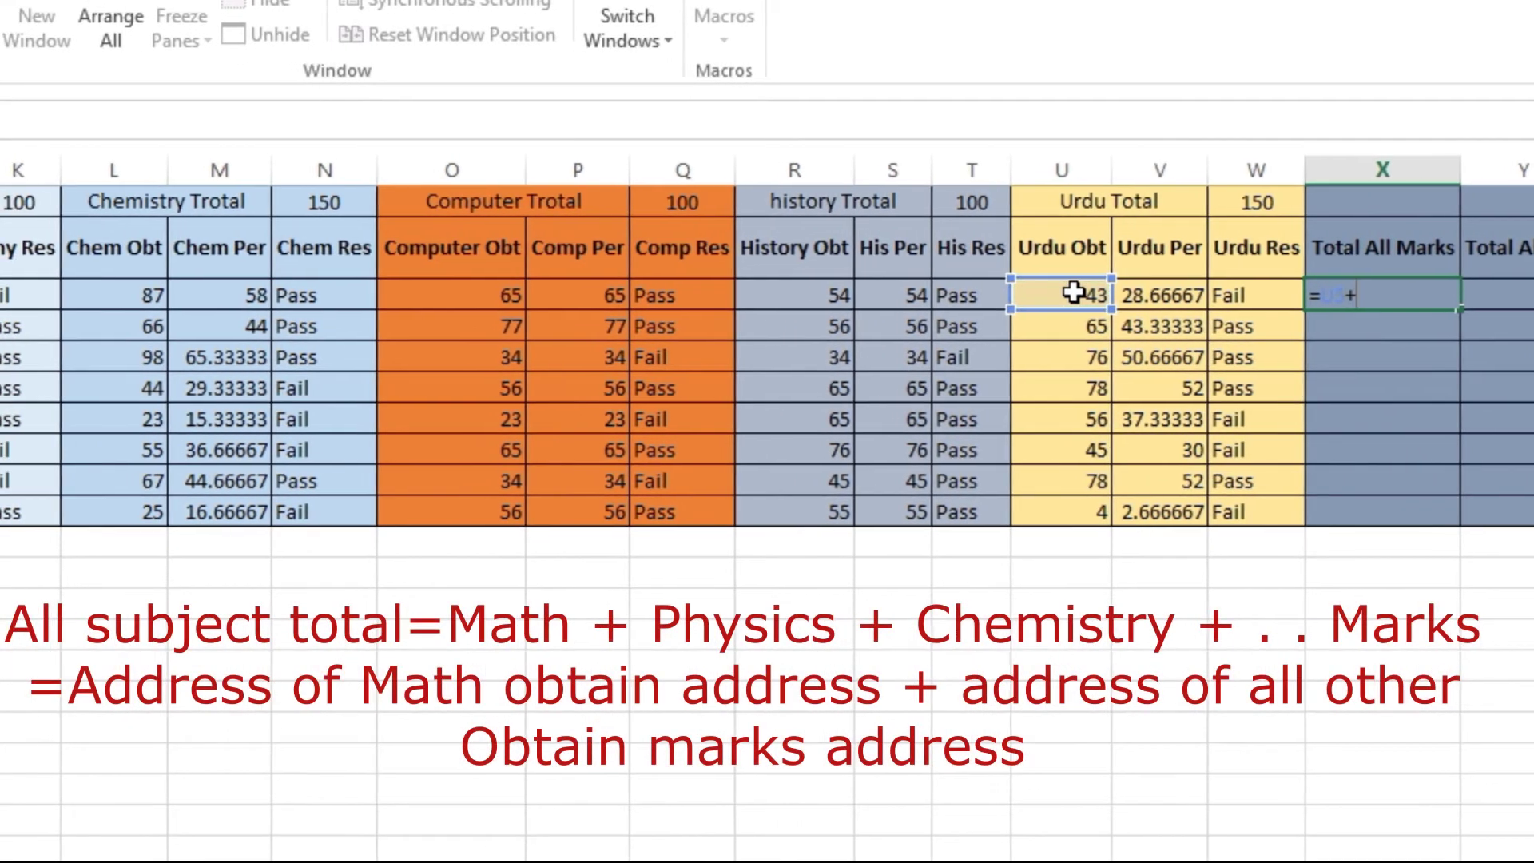
click(831, 295)
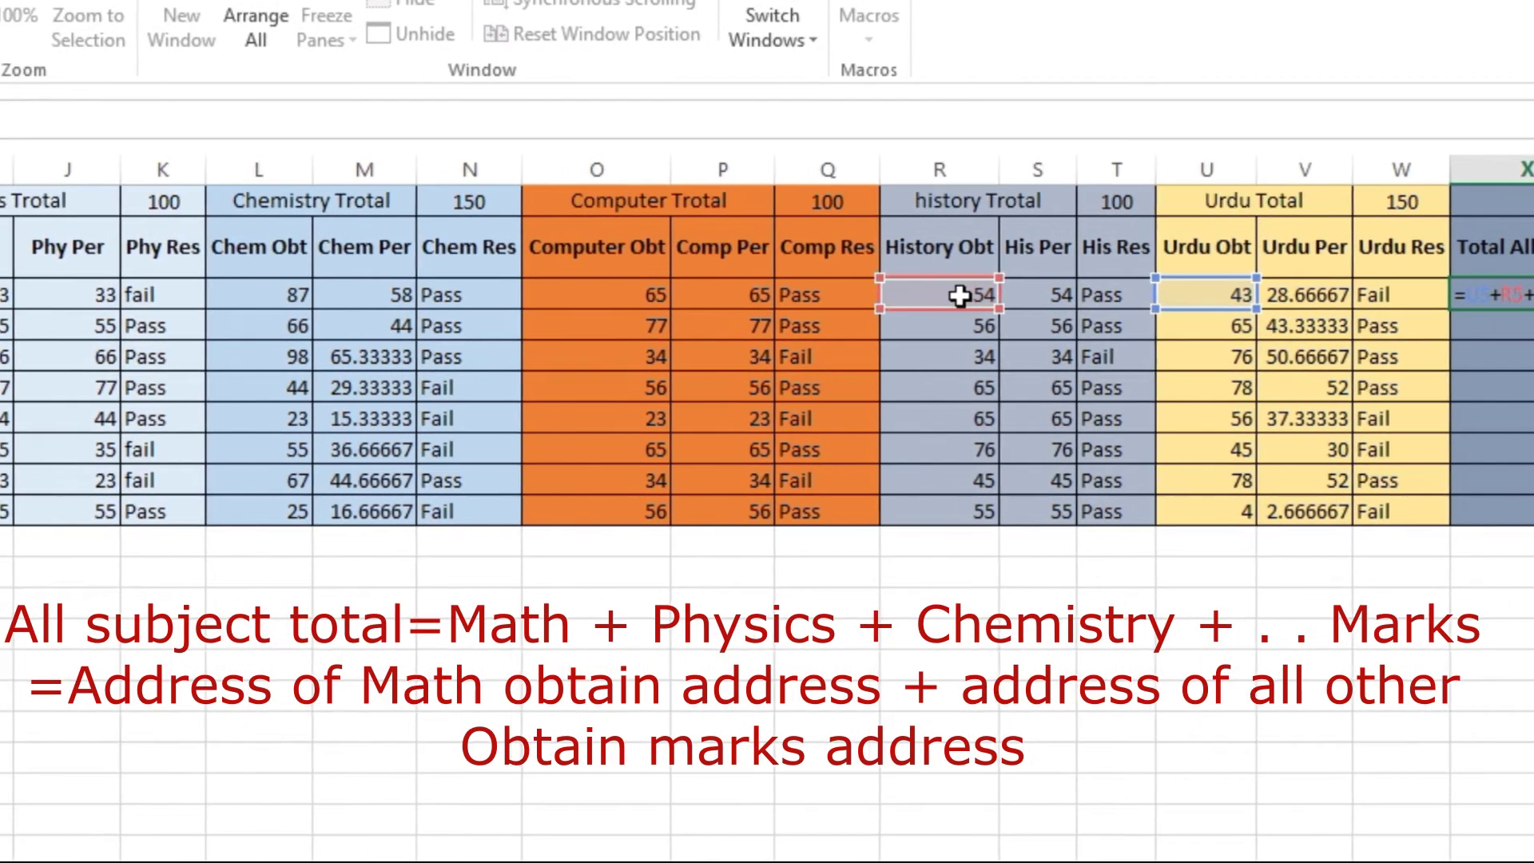
click(656, 295)
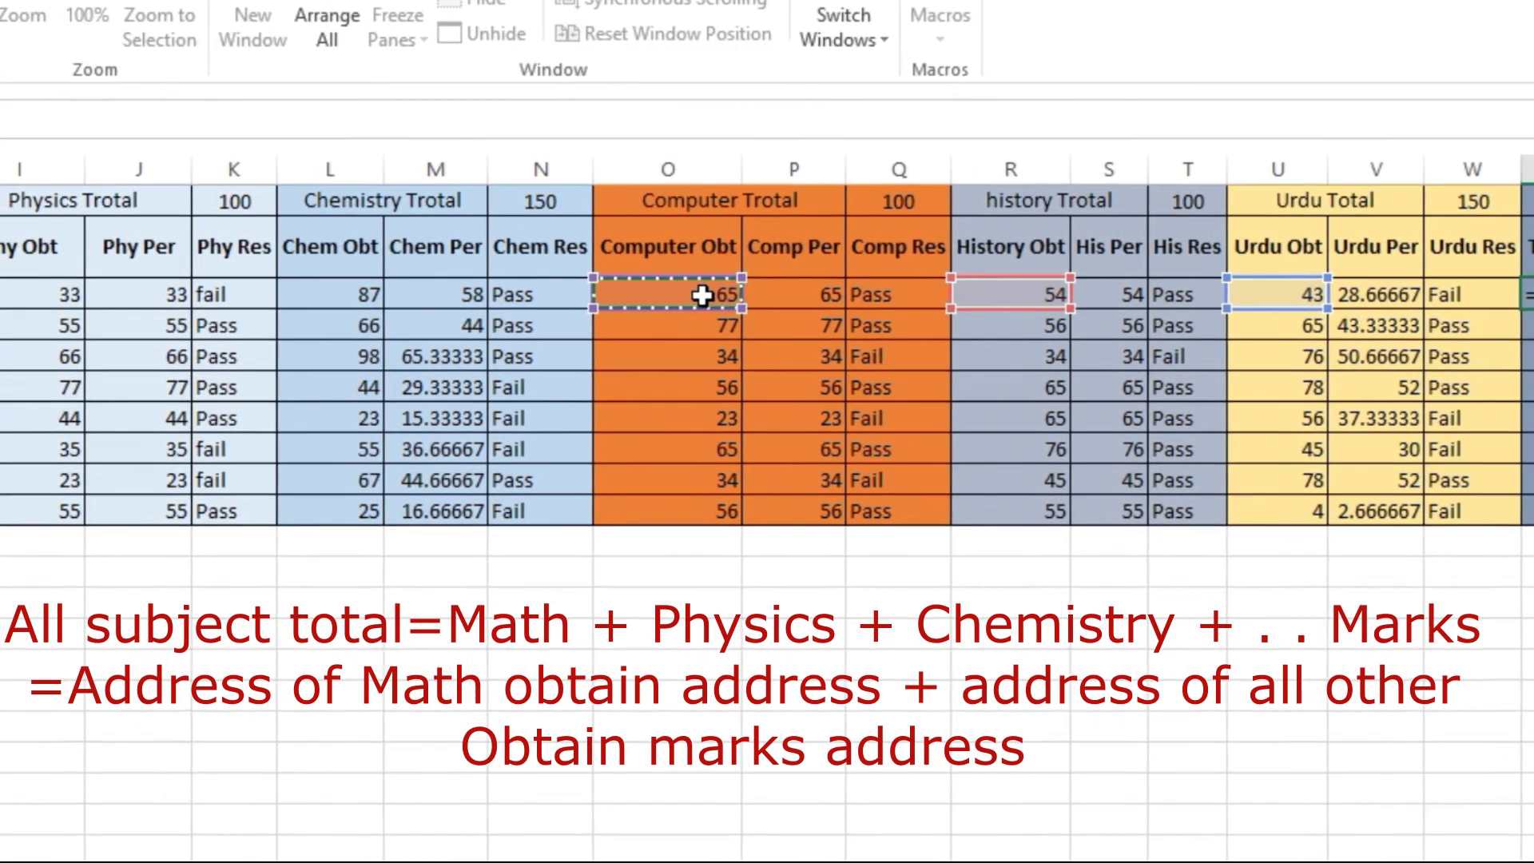
text(+)
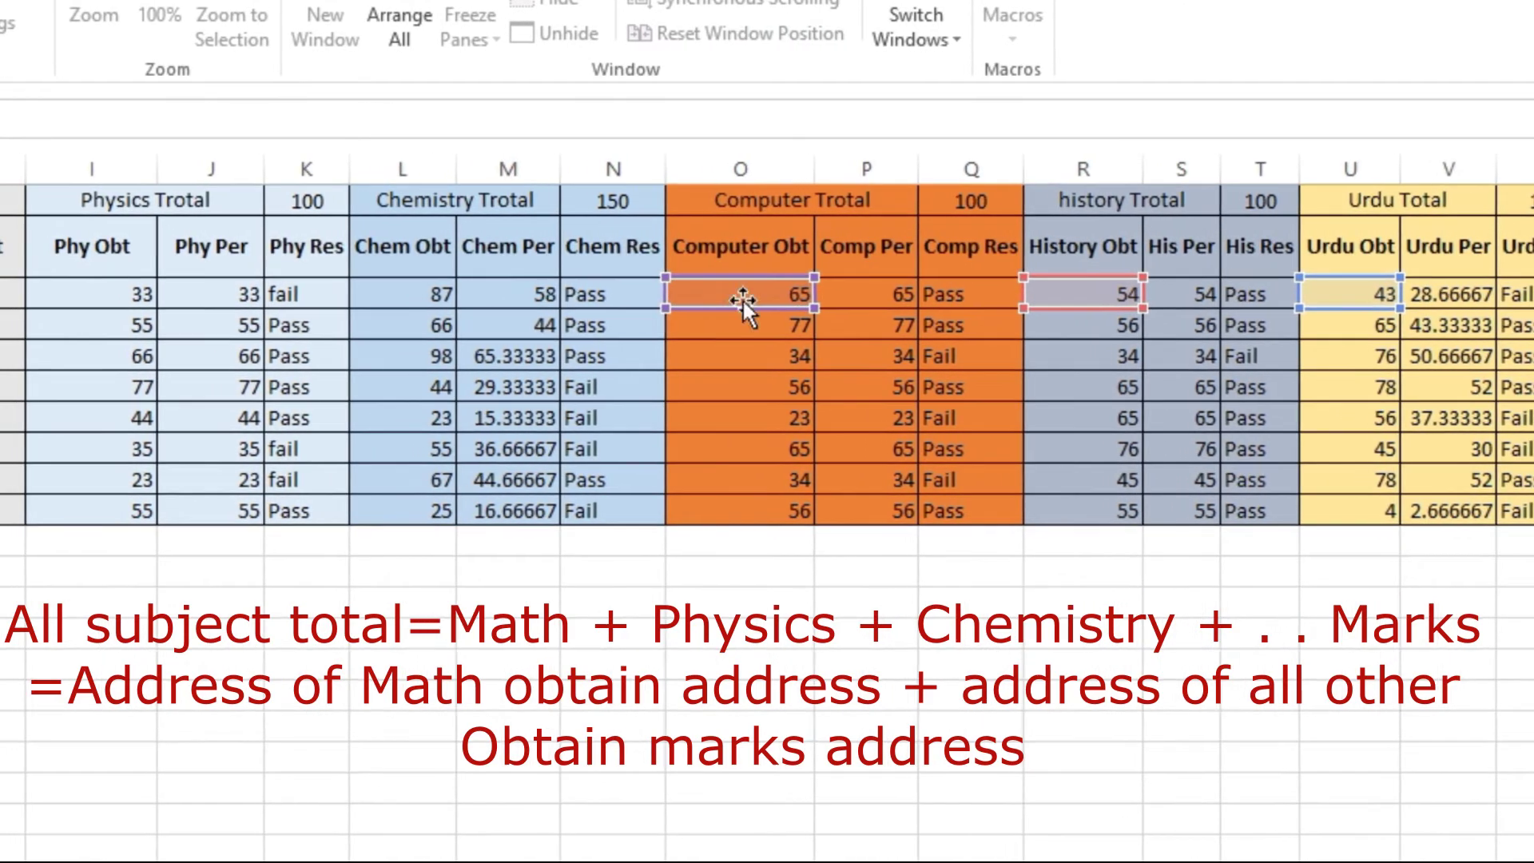
click(439, 295)
text(+)
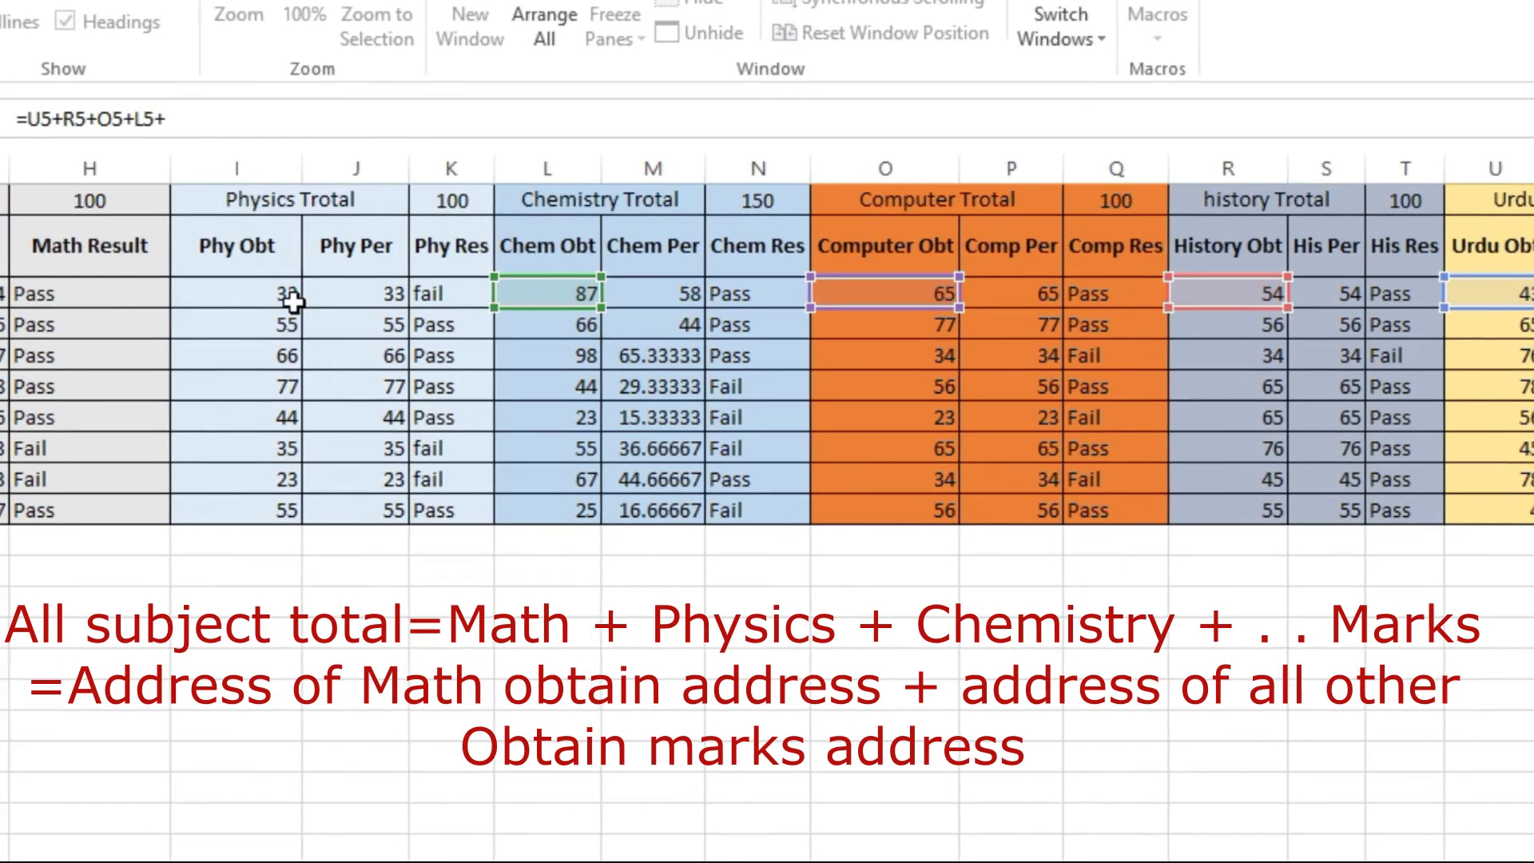
click(222, 295)
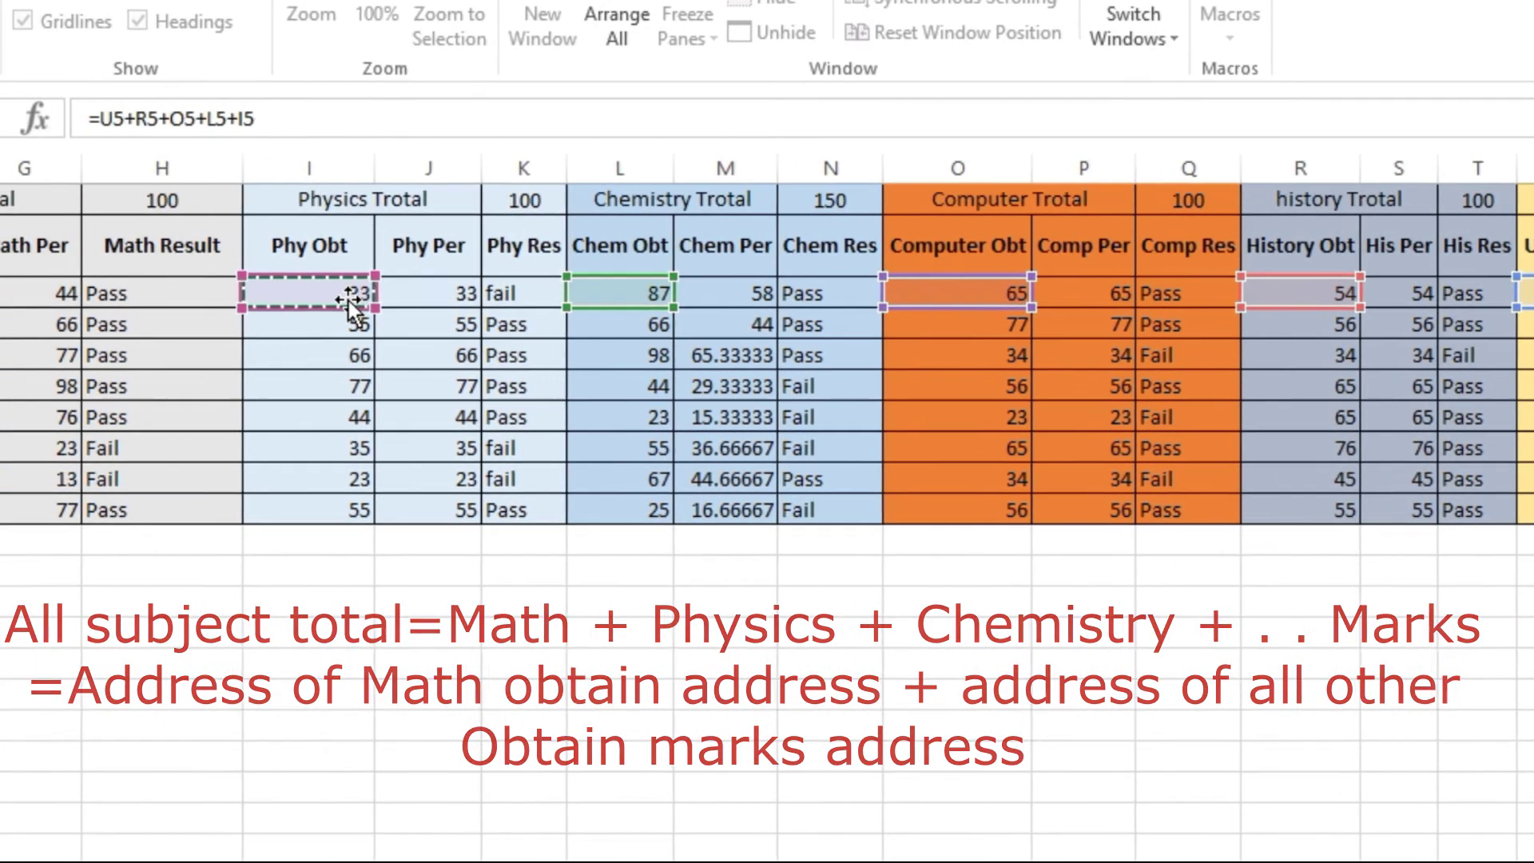
text(+)
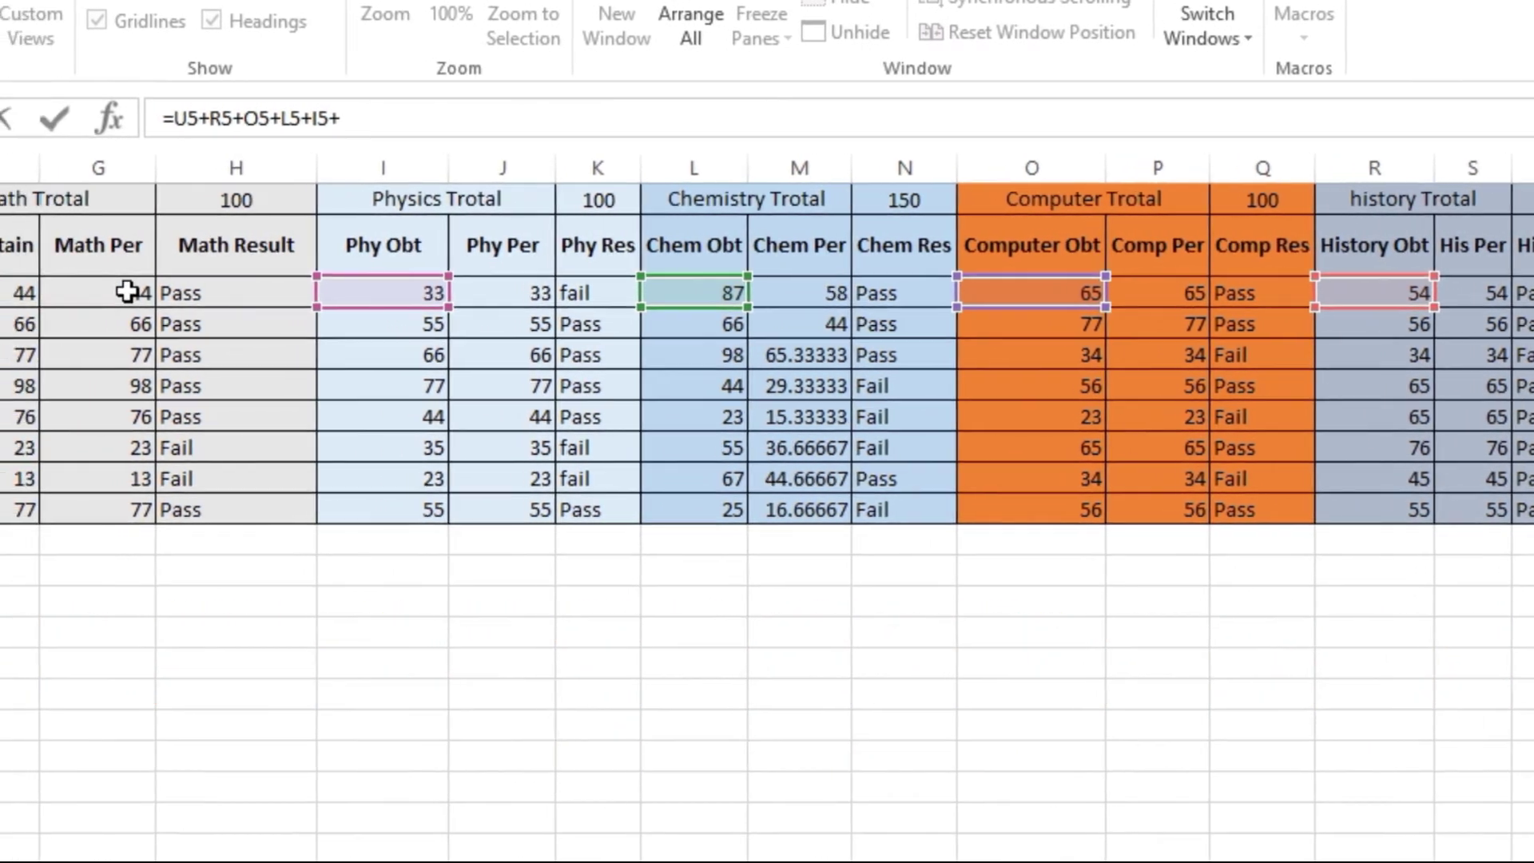
click(50, 296)
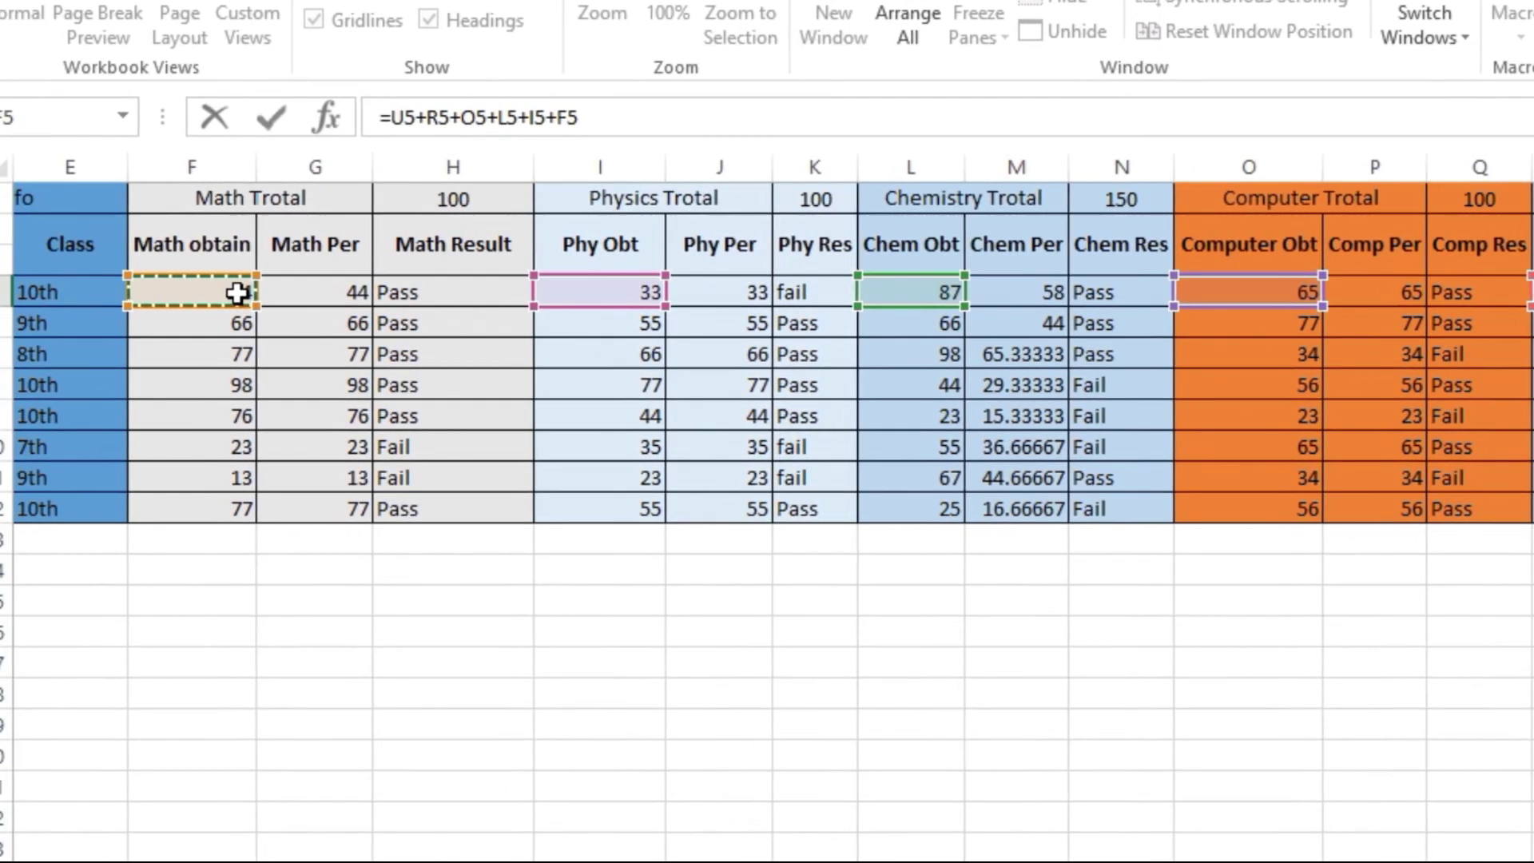
key(Return)
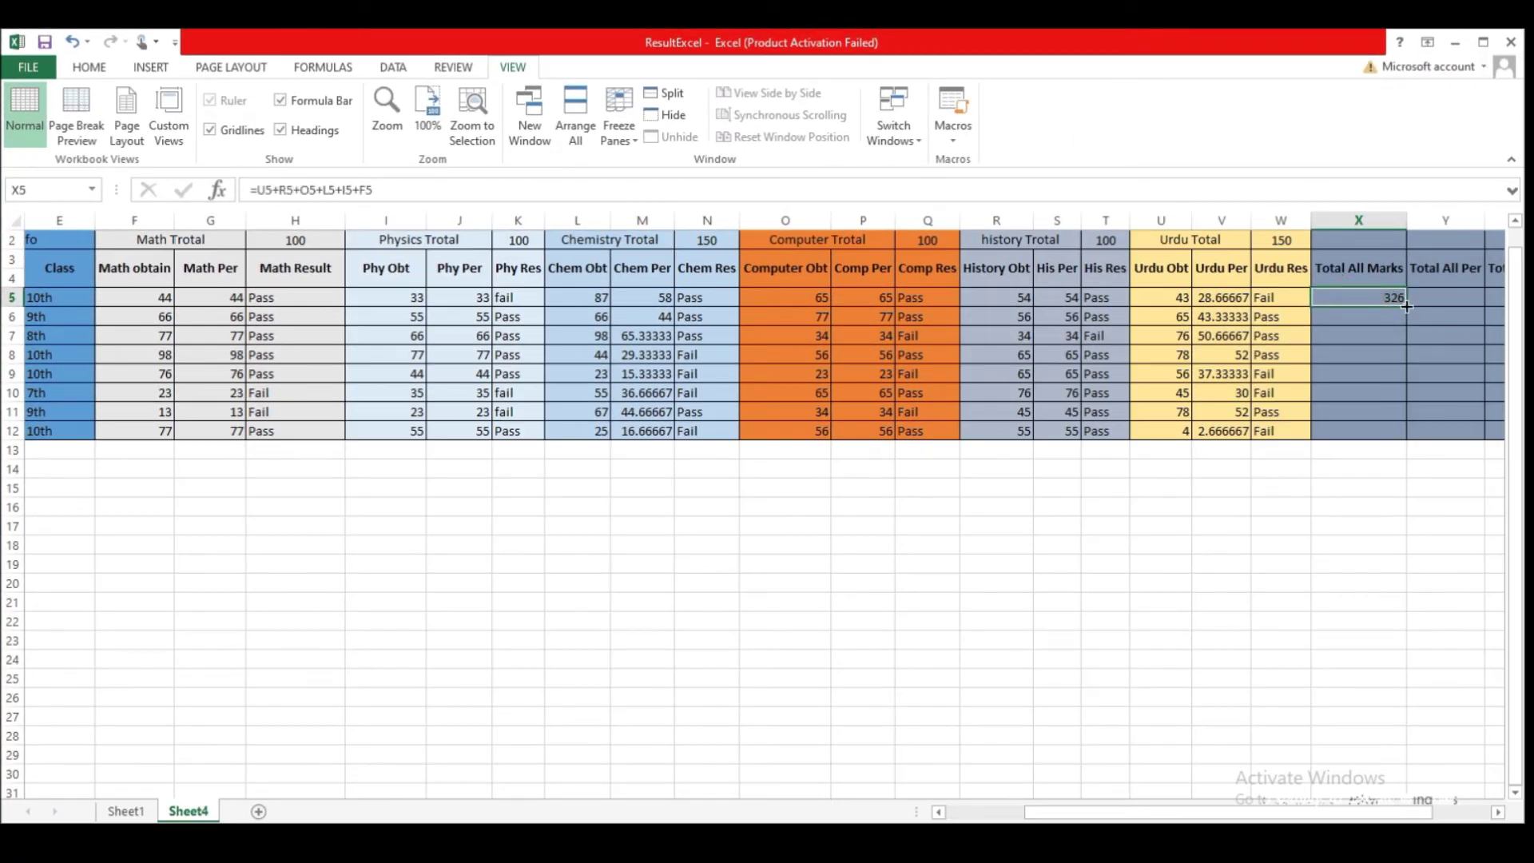
double_click(1406, 306)
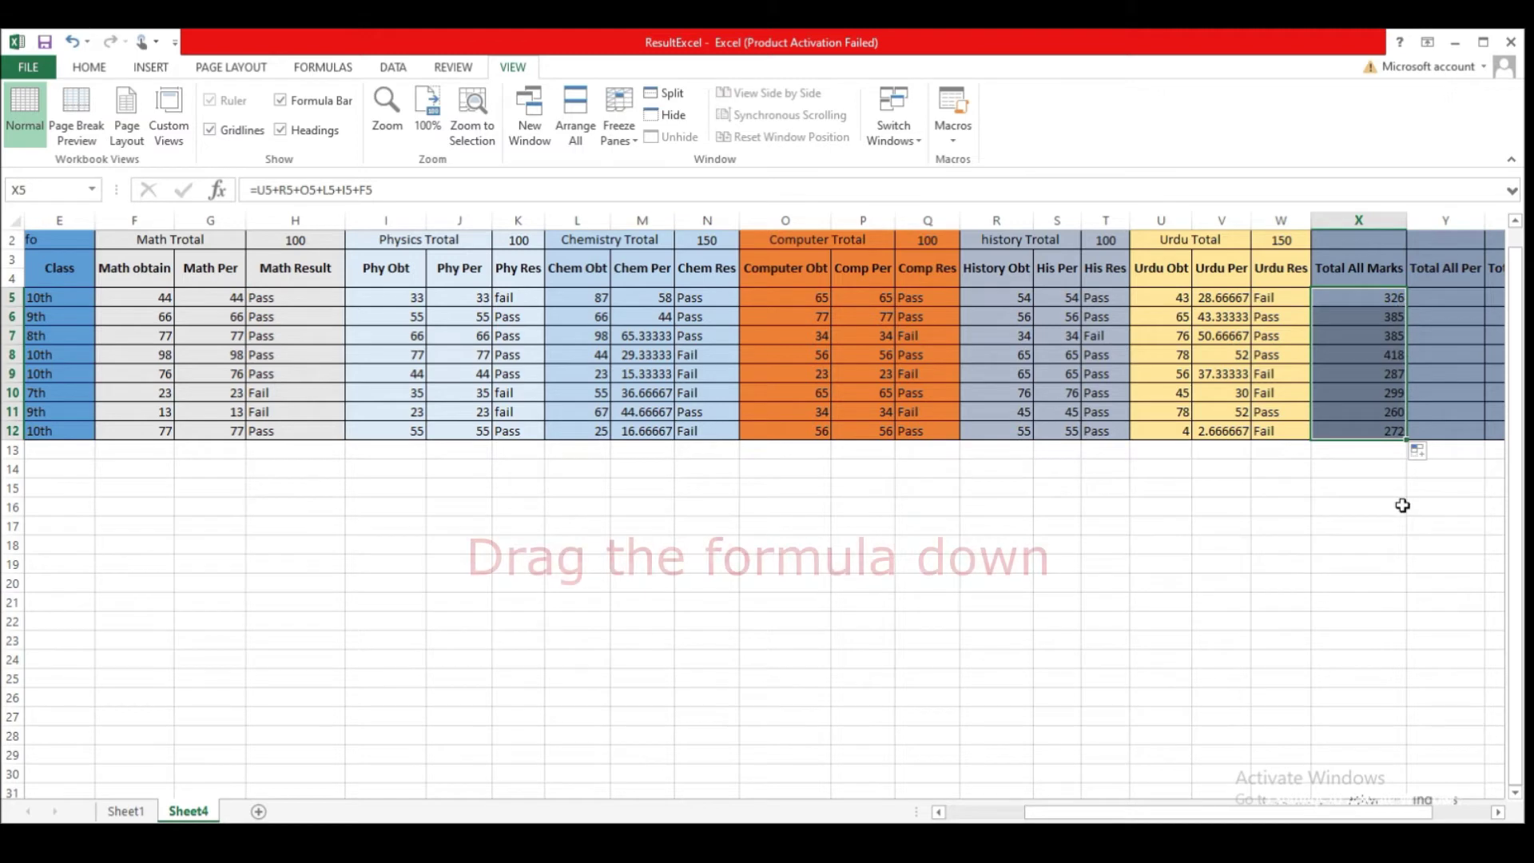
Calculate the overall percentages in Y5:Y12 with =X5/700*100, filled down from Y5
click(1375, 602)
click(1460, 811)
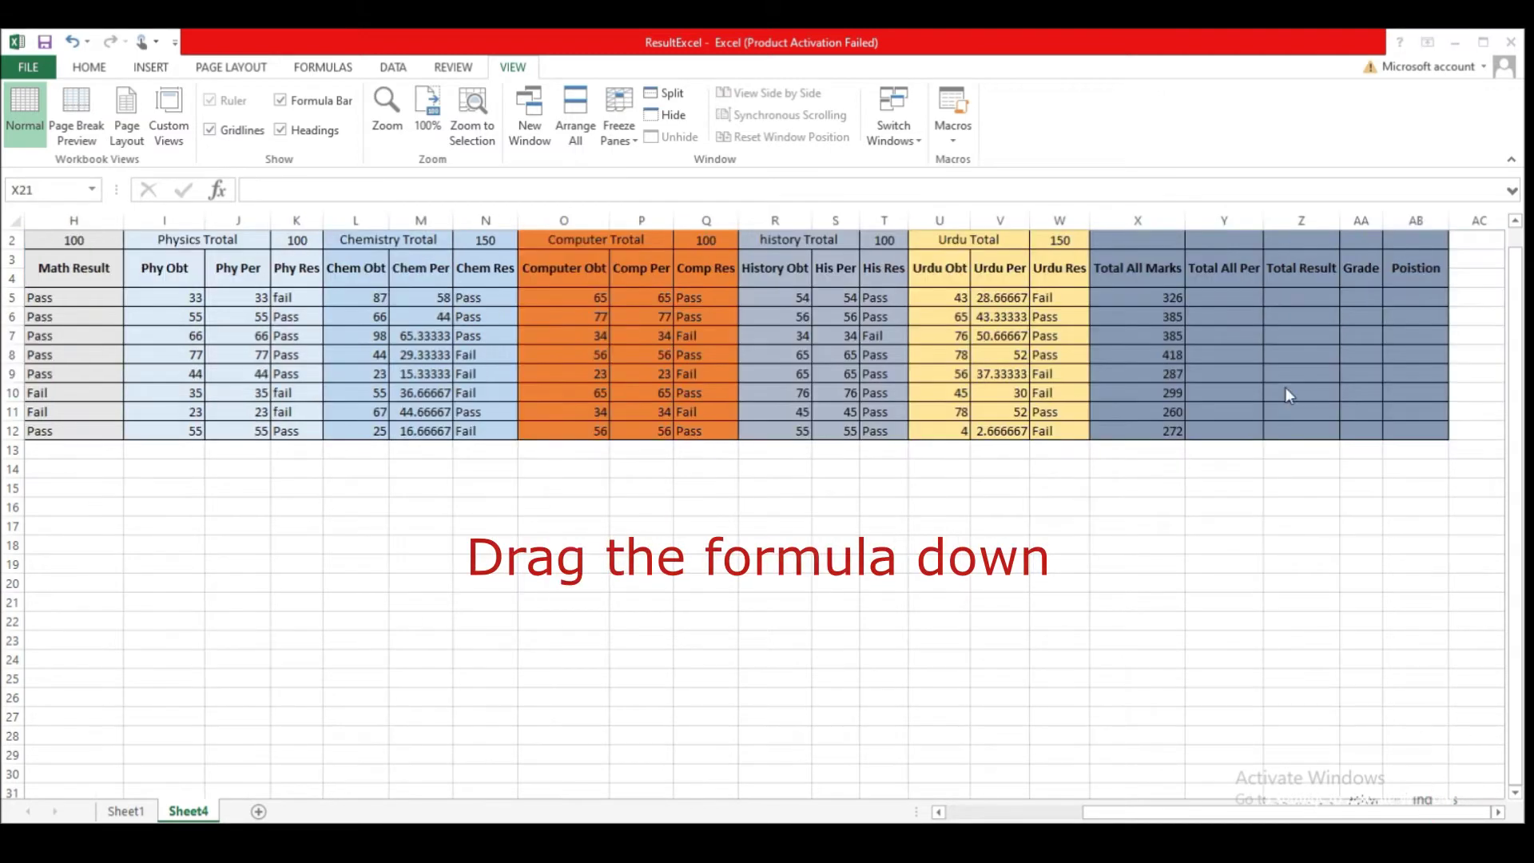
drag(1113, 262, 1404, 439)
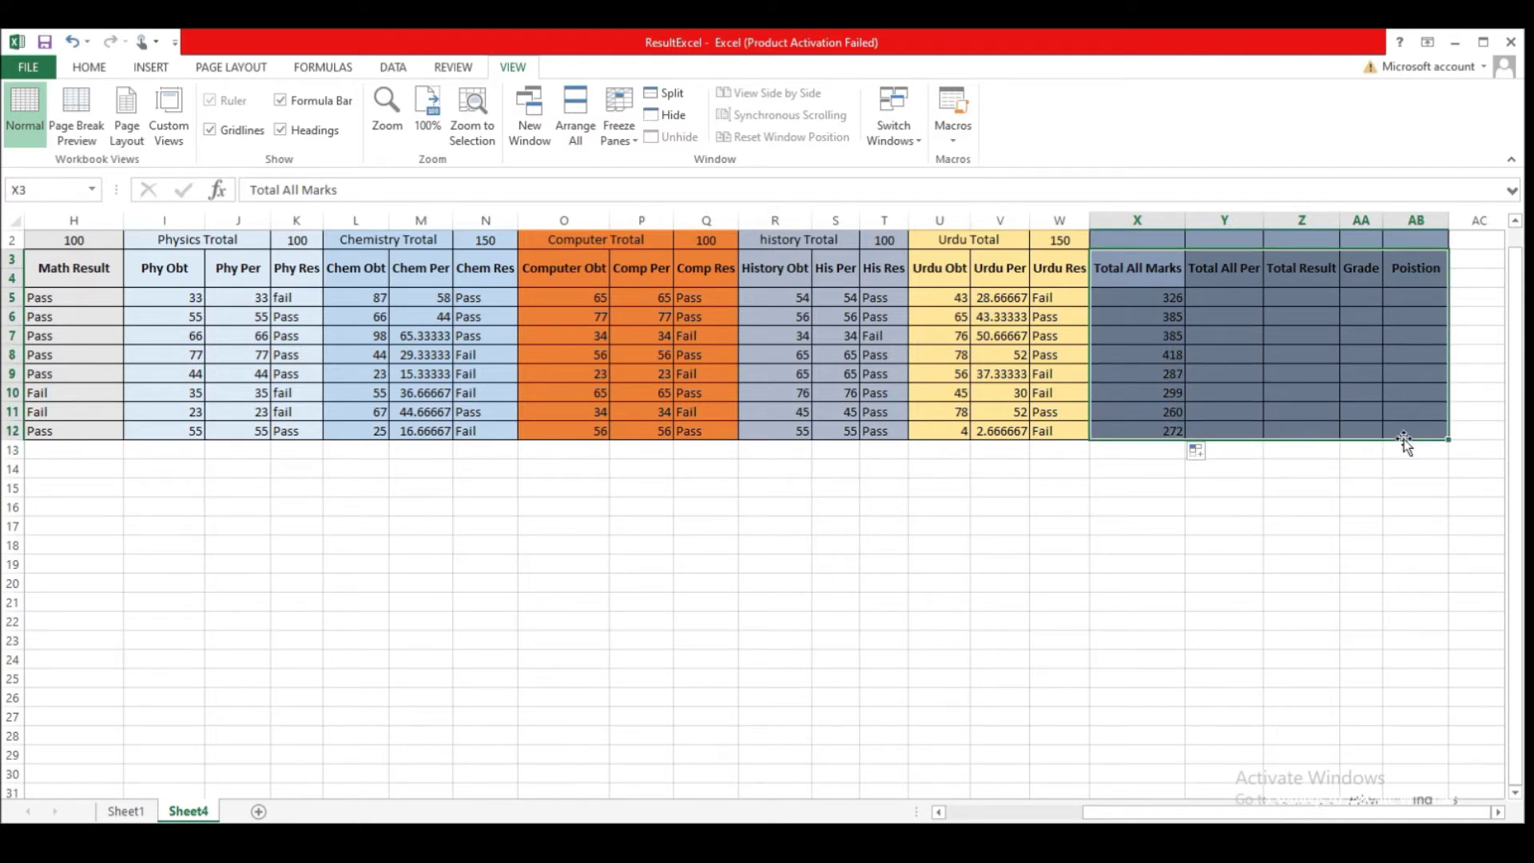
click(476, 120)
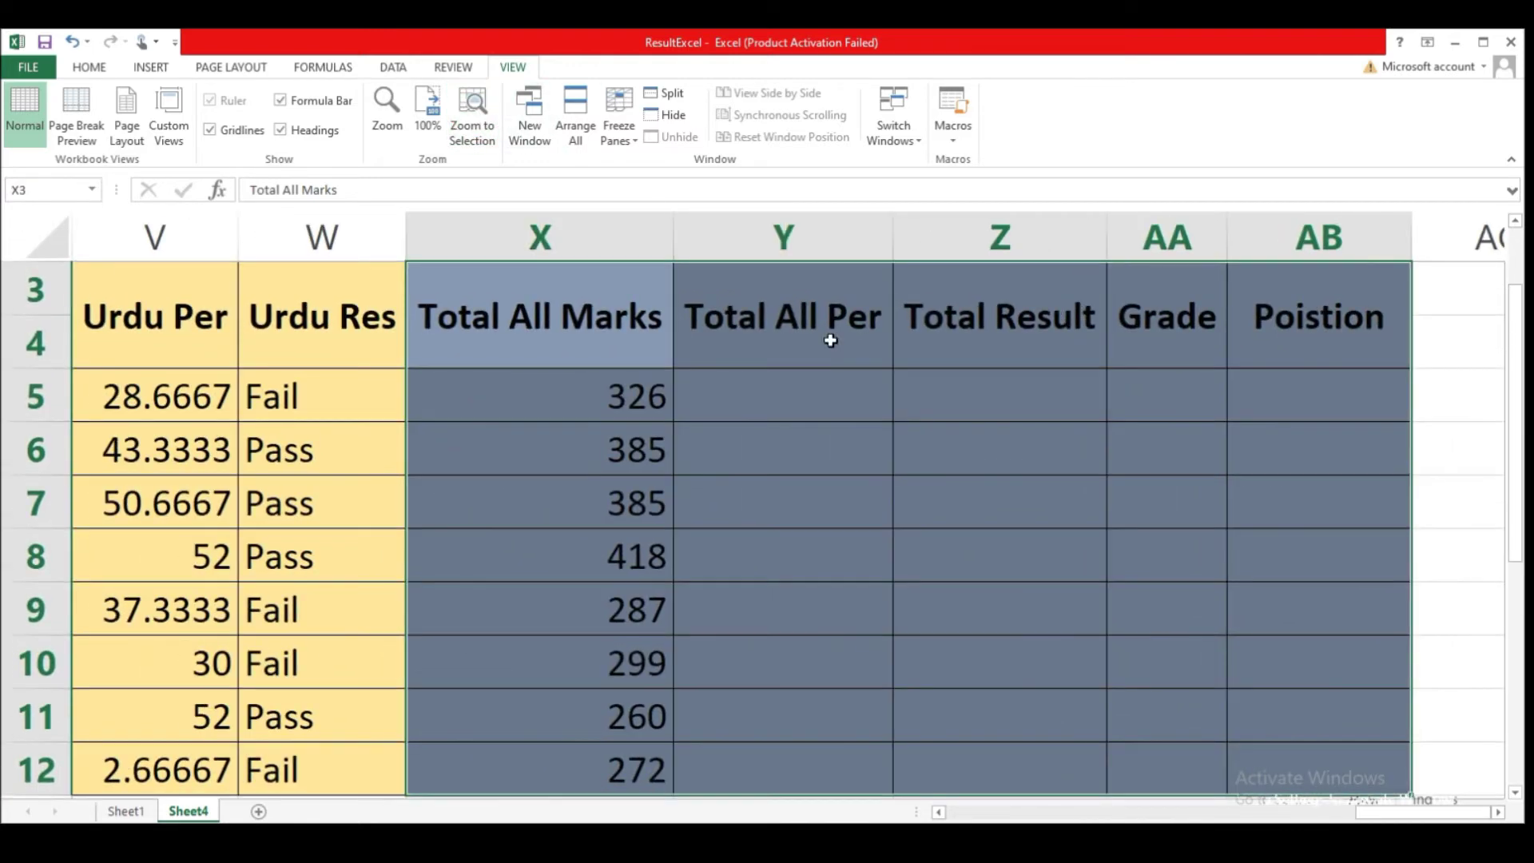
click(800, 411)
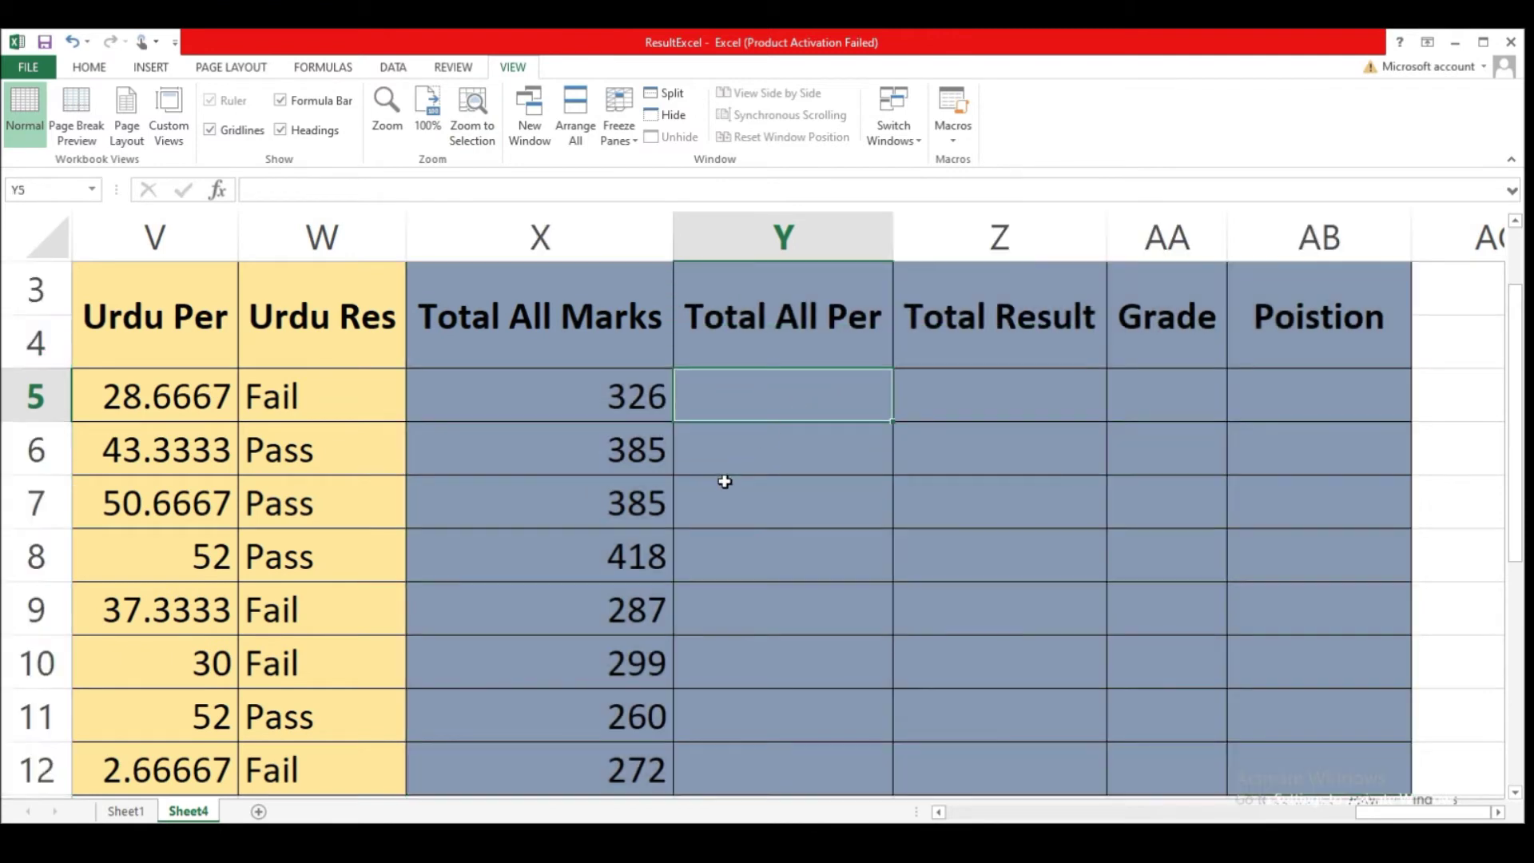
text(=)
click(622, 401)
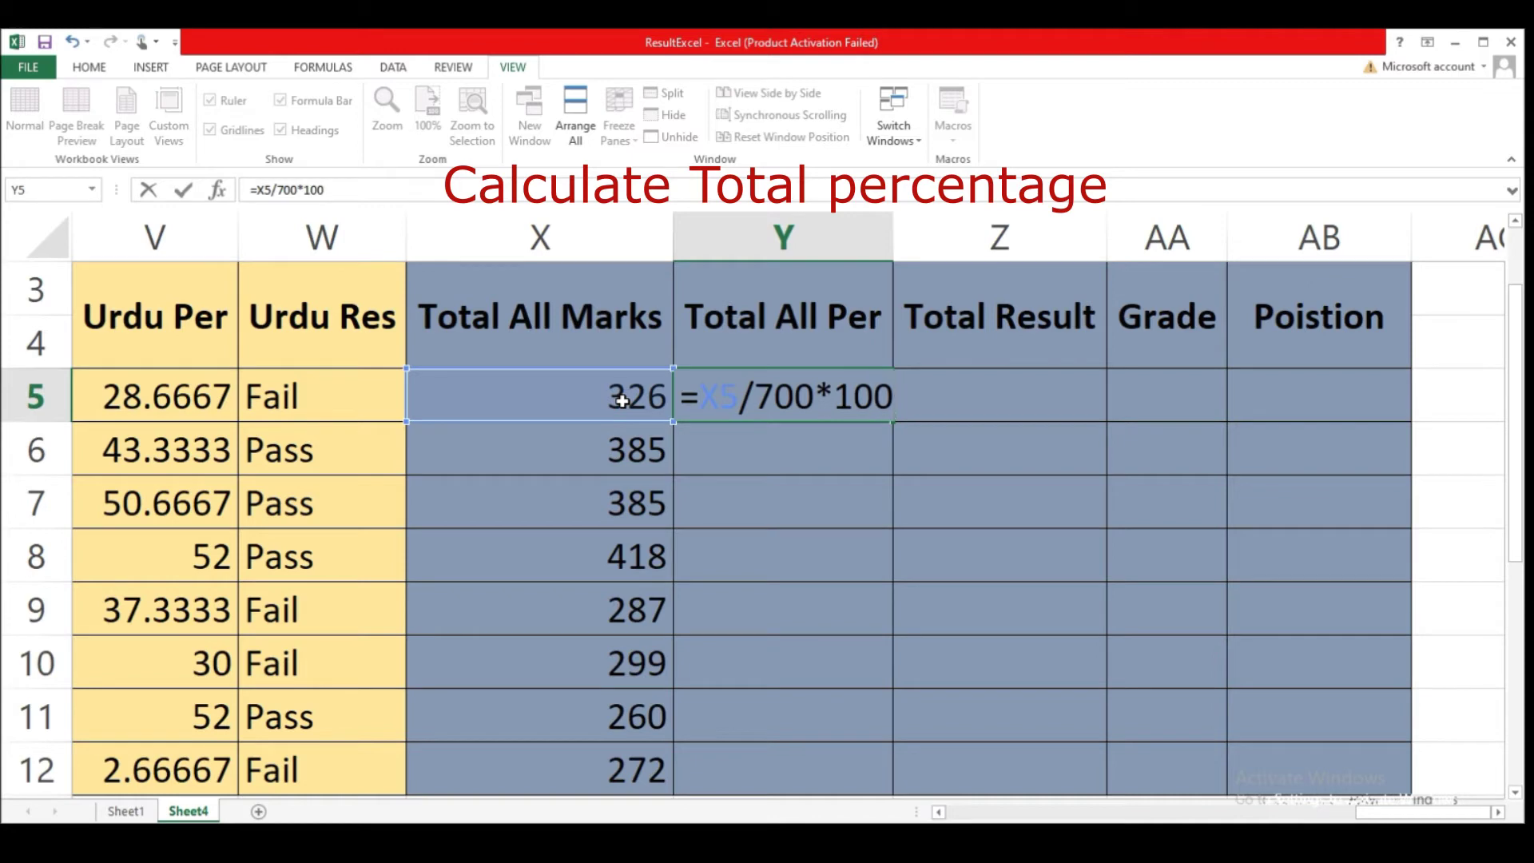
key(Return)
click(745, 397)
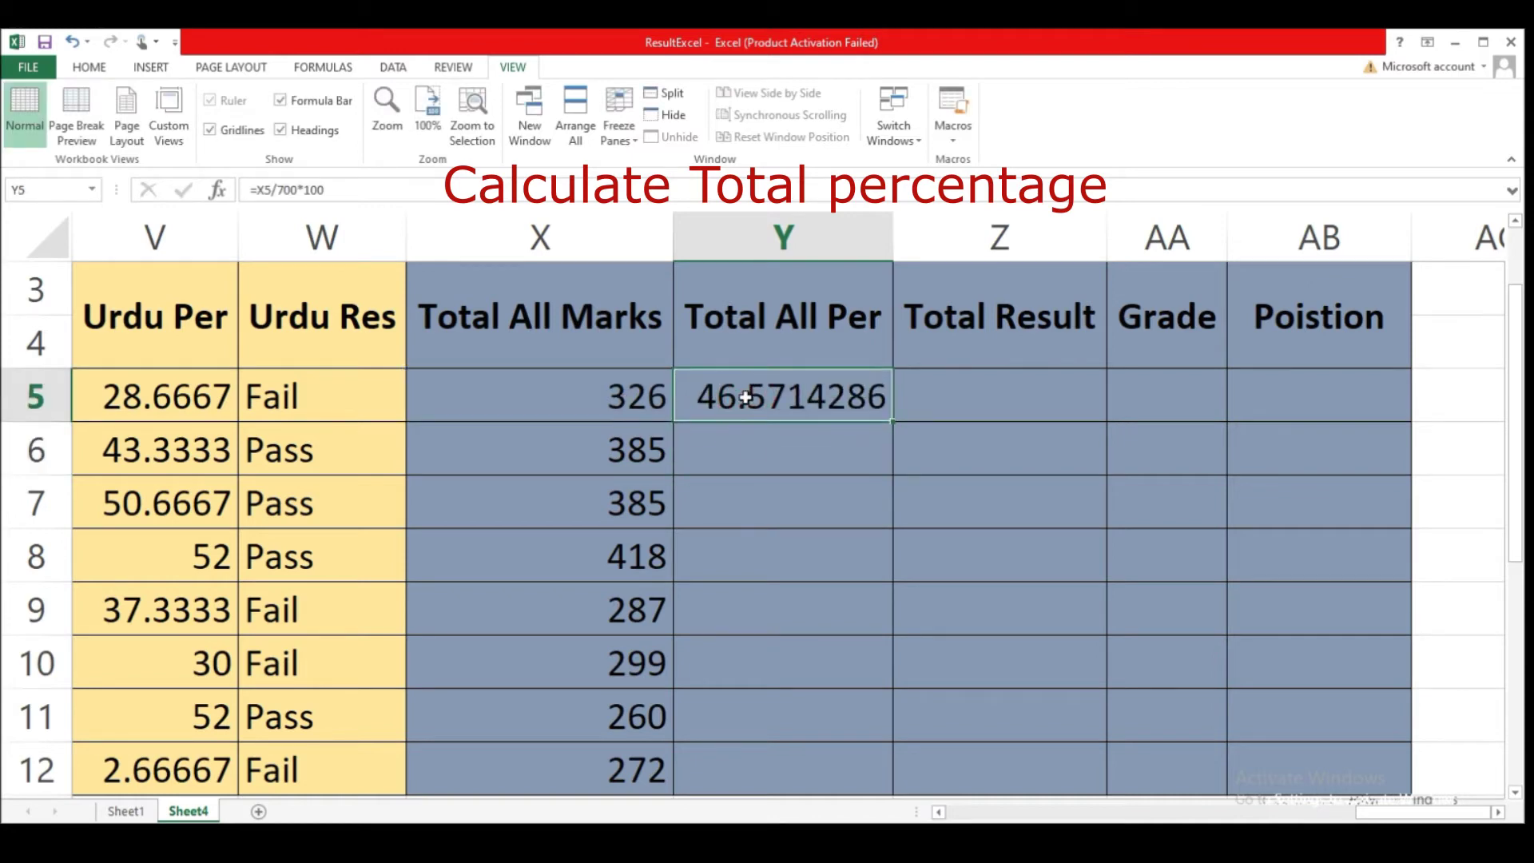
double_click(891, 420)
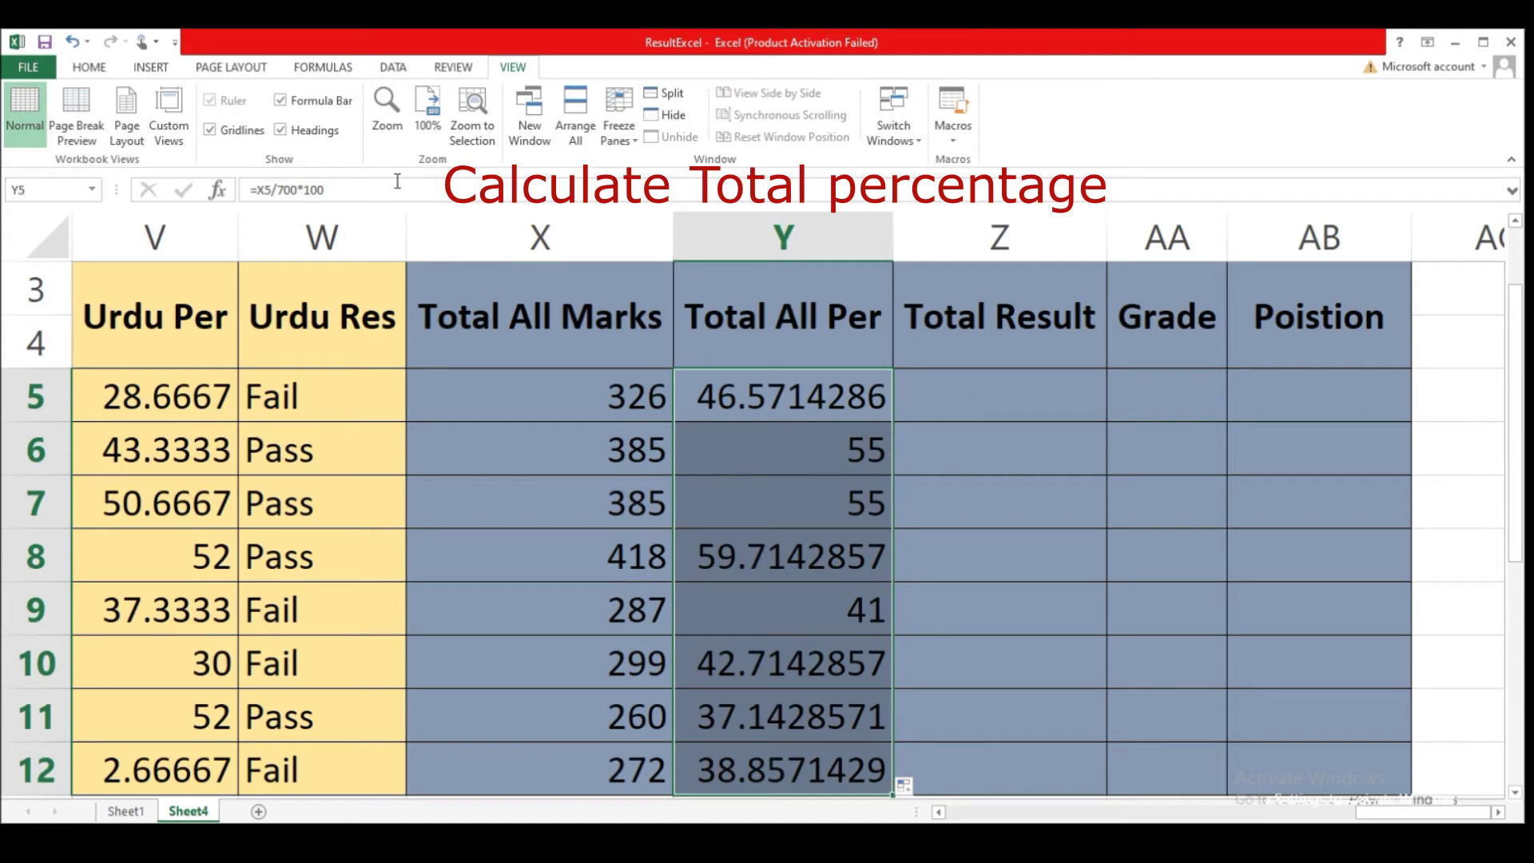
Format the overall percentages in Y5:Y12 to show no decimal places
click(88, 68)
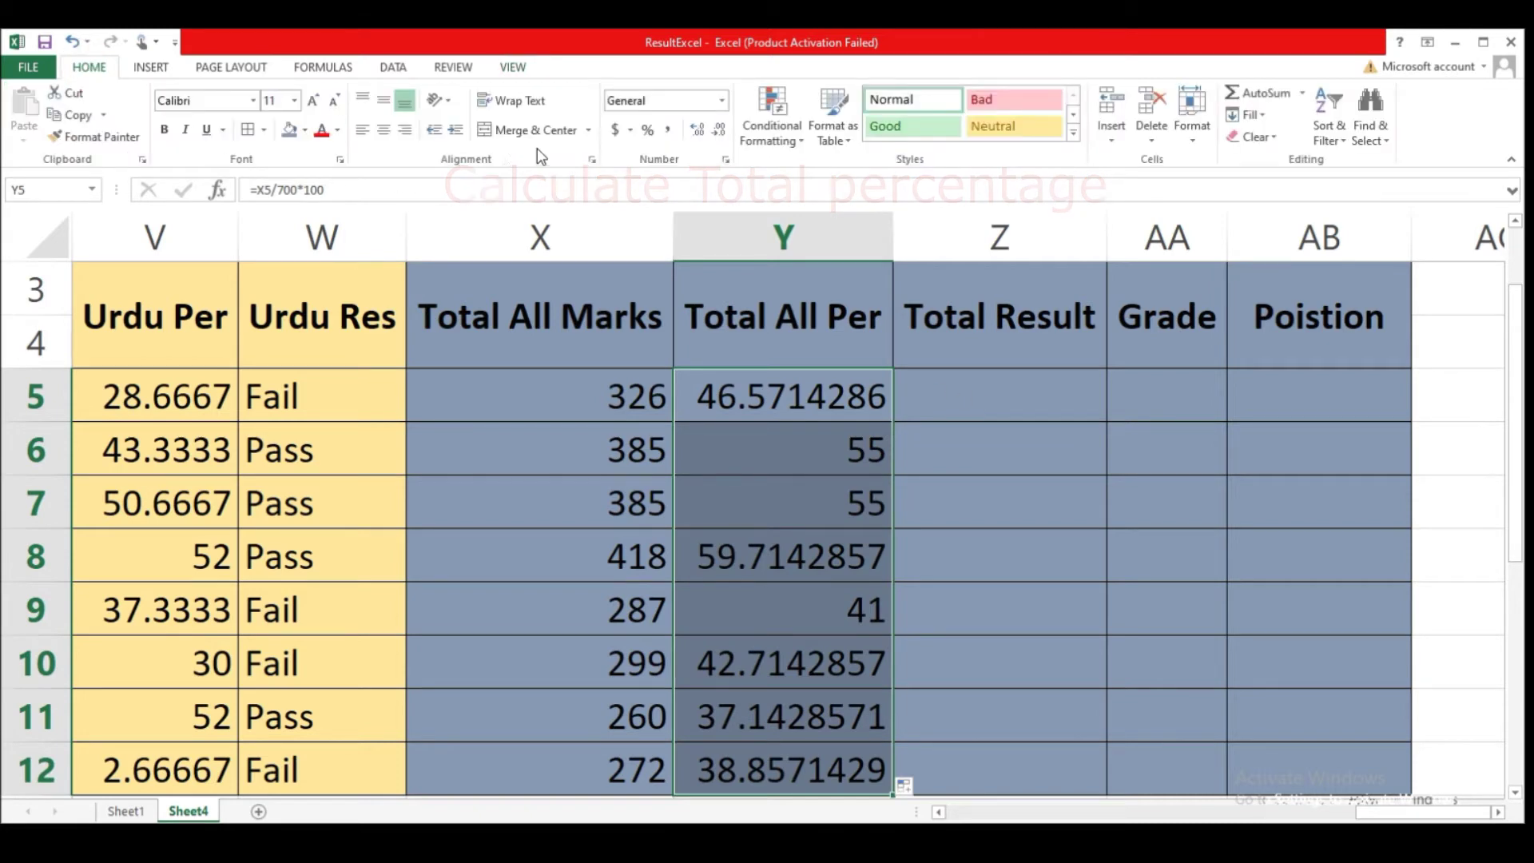
click(720, 134)
click(720, 131)
click(720, 131)
click(720, 131)
click(720, 131)
click(720, 131)
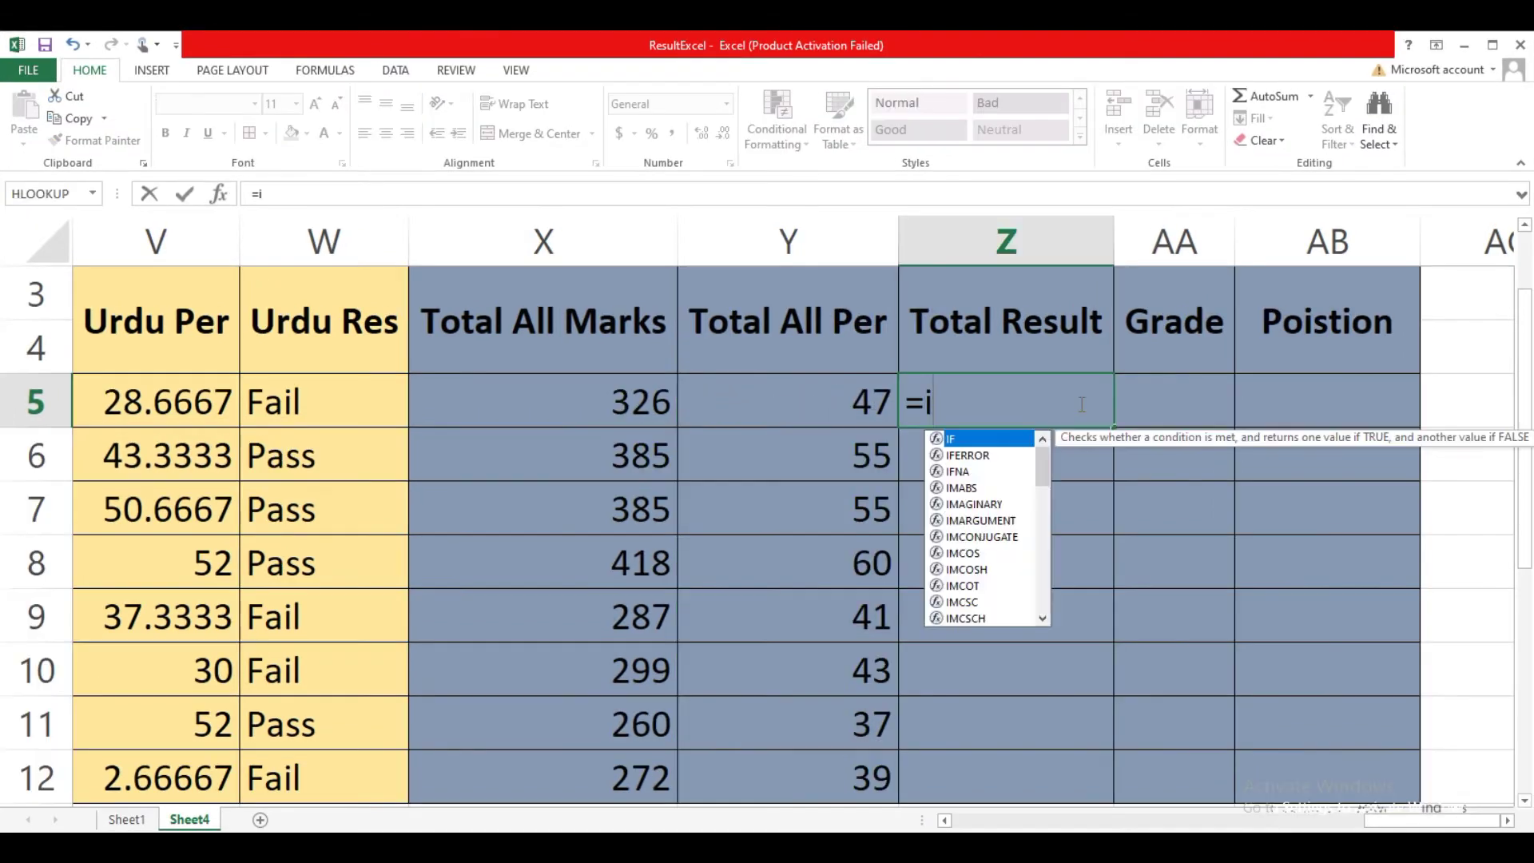
Calculate the total results in Z5:Z12 with =IF(Y5>=40,"Pass","fail"), filled down from Z5
text(f()
click(837, 402)
text(>=)
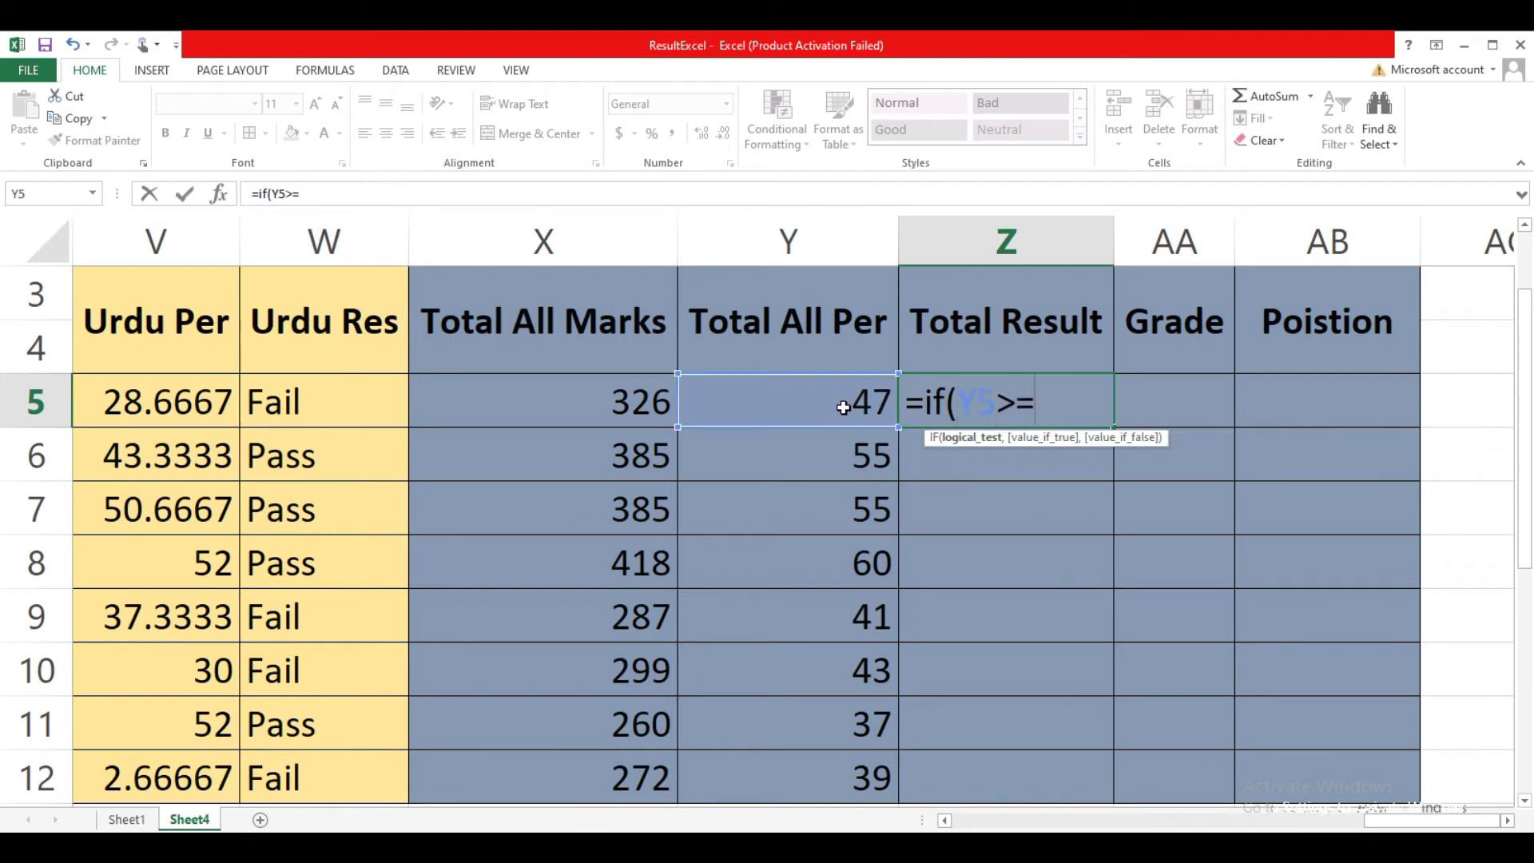
text(40,"Pass","fail"))
key(Return)
click(1007, 399)
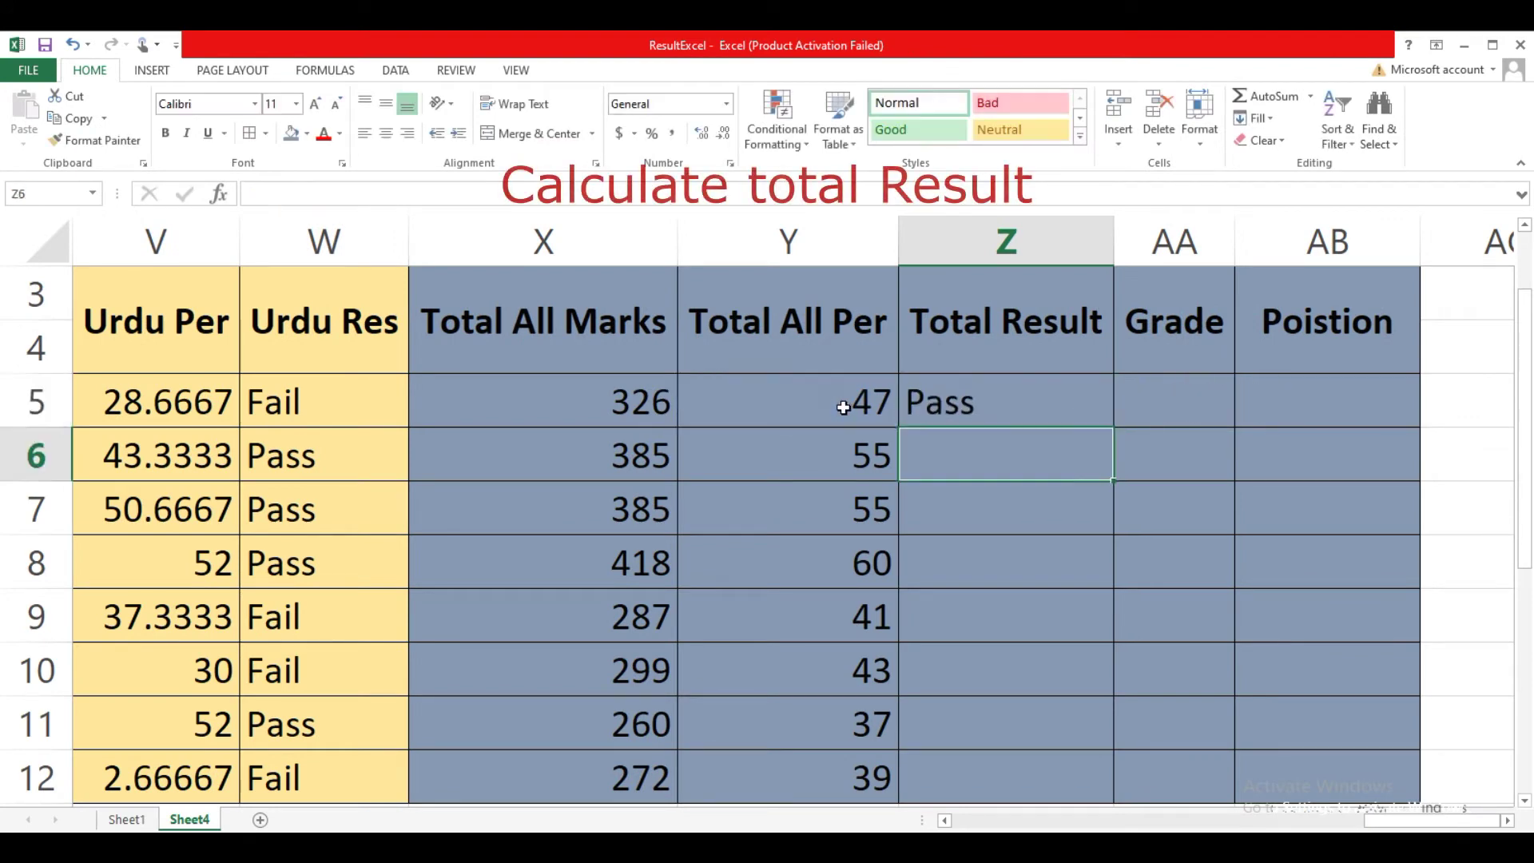
double_click(1113, 426)
Enter the grade formula =IF(Y5>90,"A",IF(Y5>80,"B",IF(Y5>70,"C",IF(Y5>50,"D",IF(Y5>=40,"E","F"))))) in AA5
click(1168, 404)
text(=if()
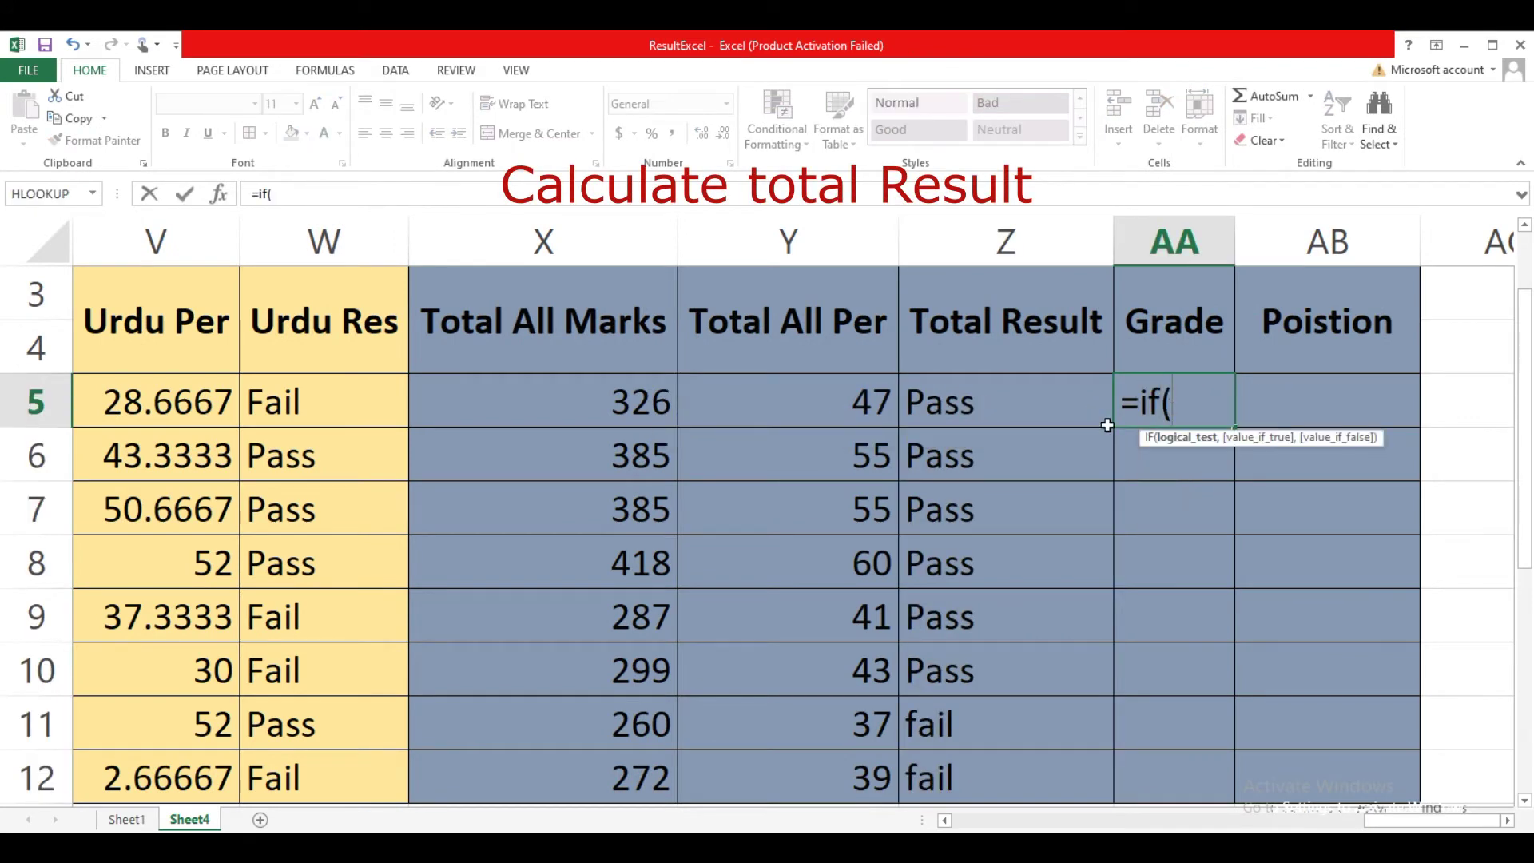
text(if()
click(854, 403)
text(>80,)
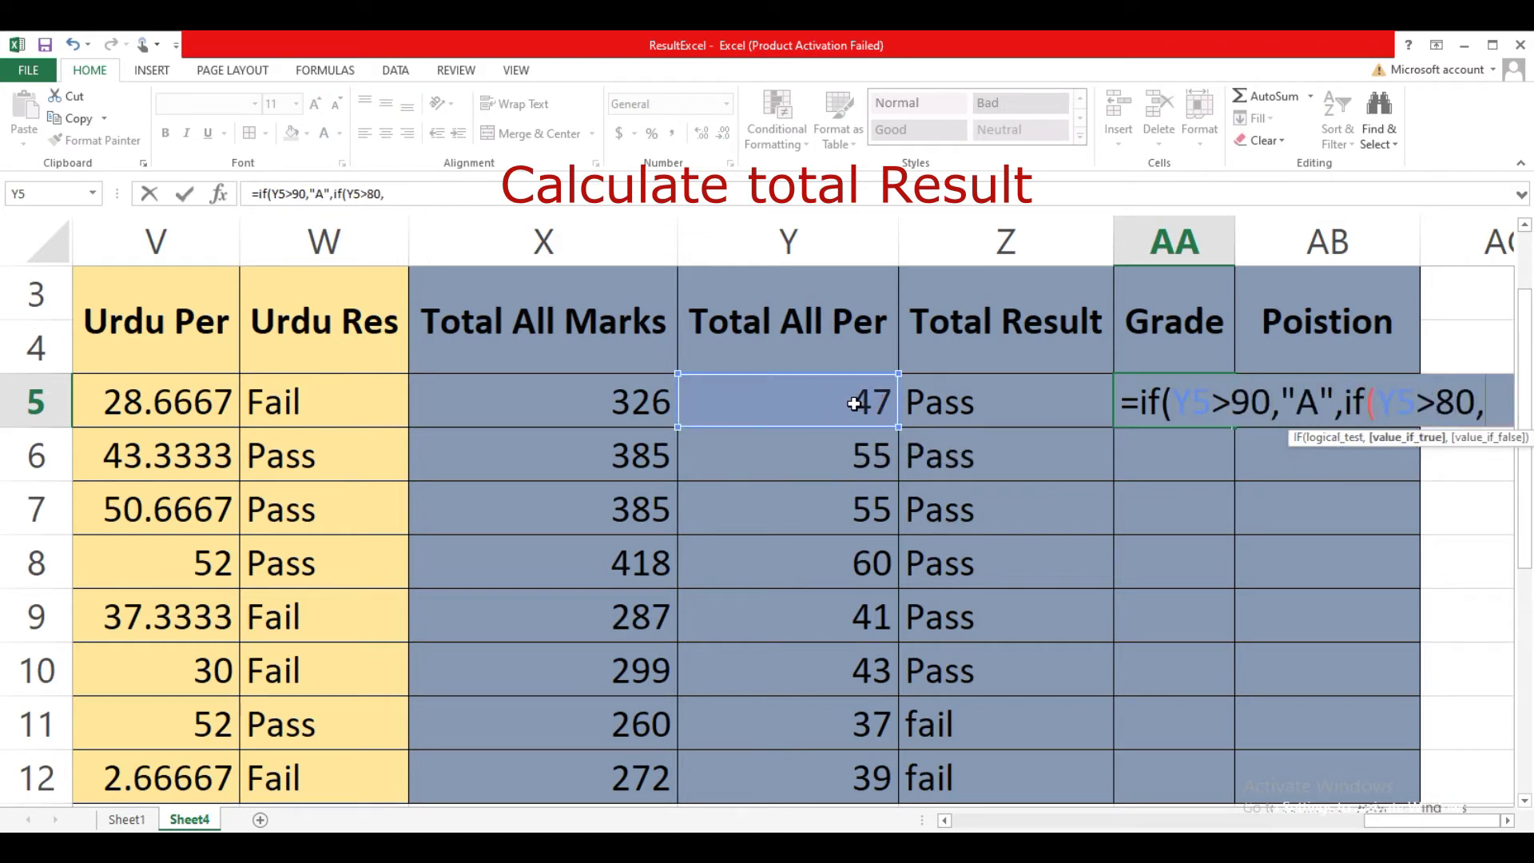
text("B",if()
click(854, 403)
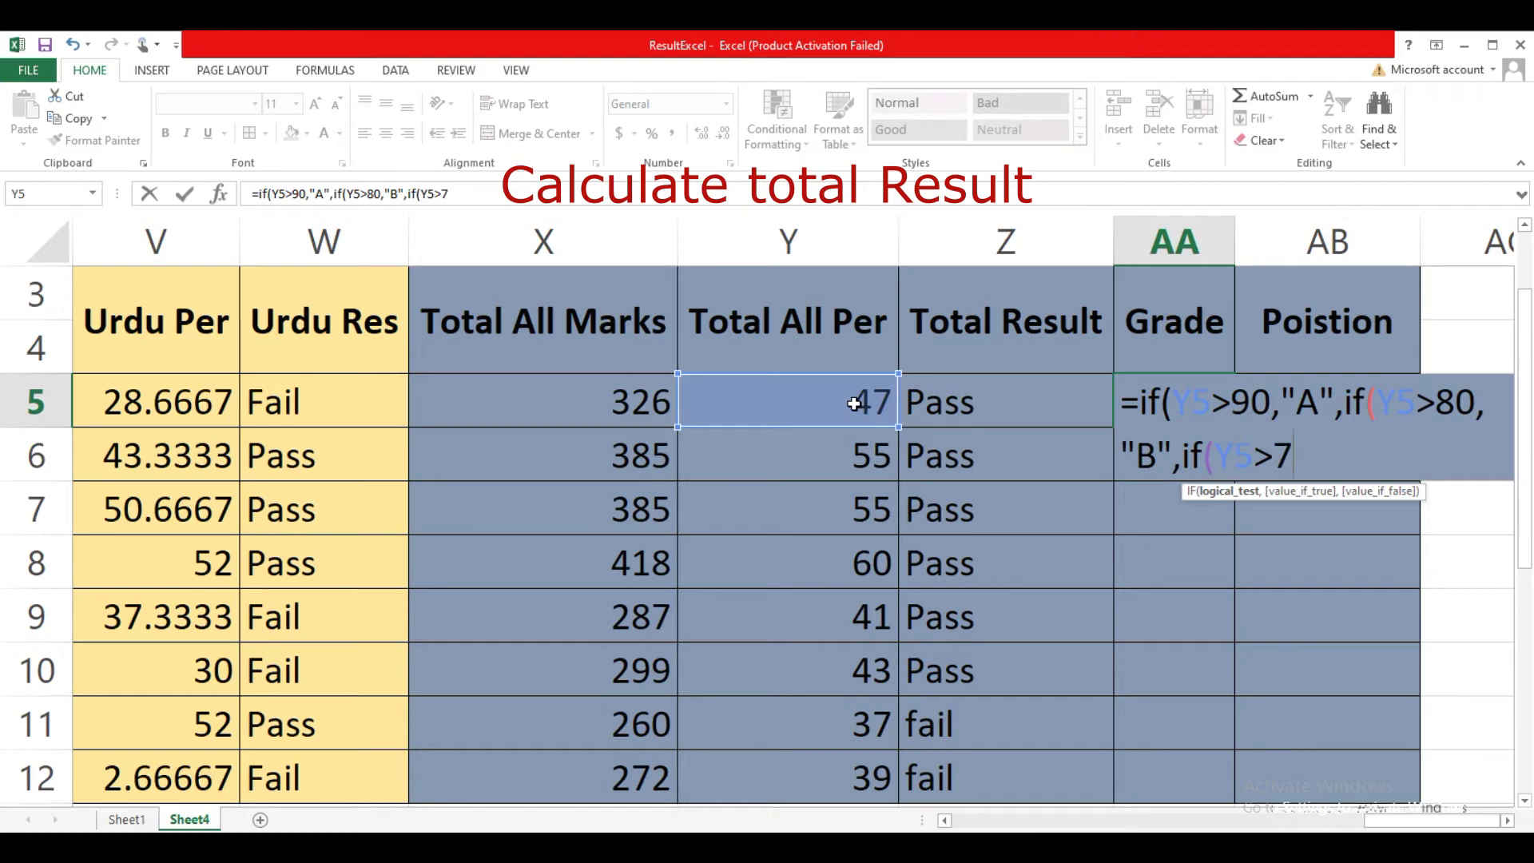
text(>70,"C",if()
click(855, 403)
text(>)
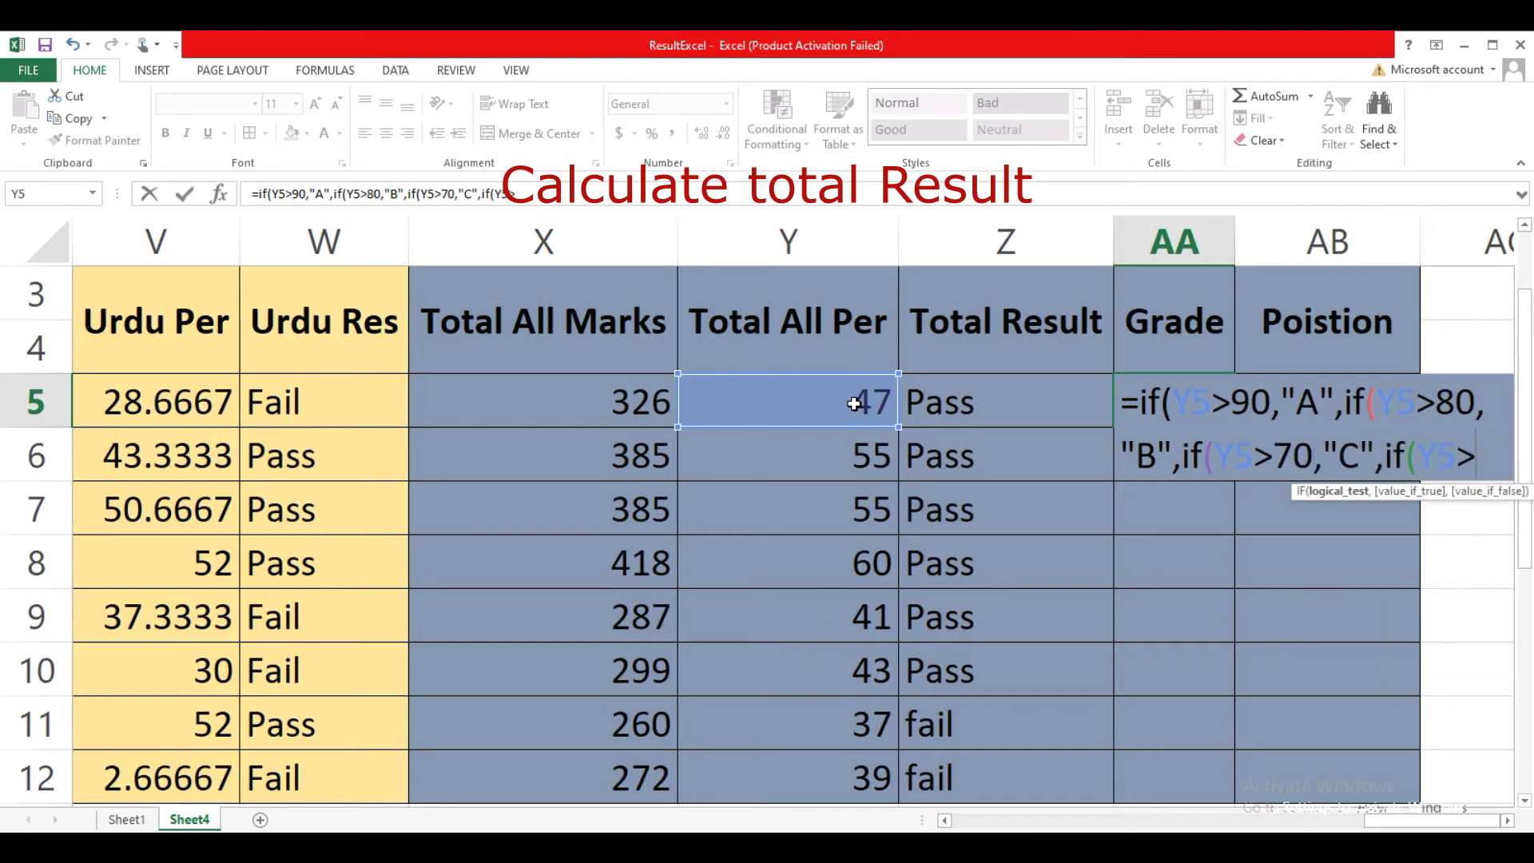
text(50,"D",if()
click(854, 404)
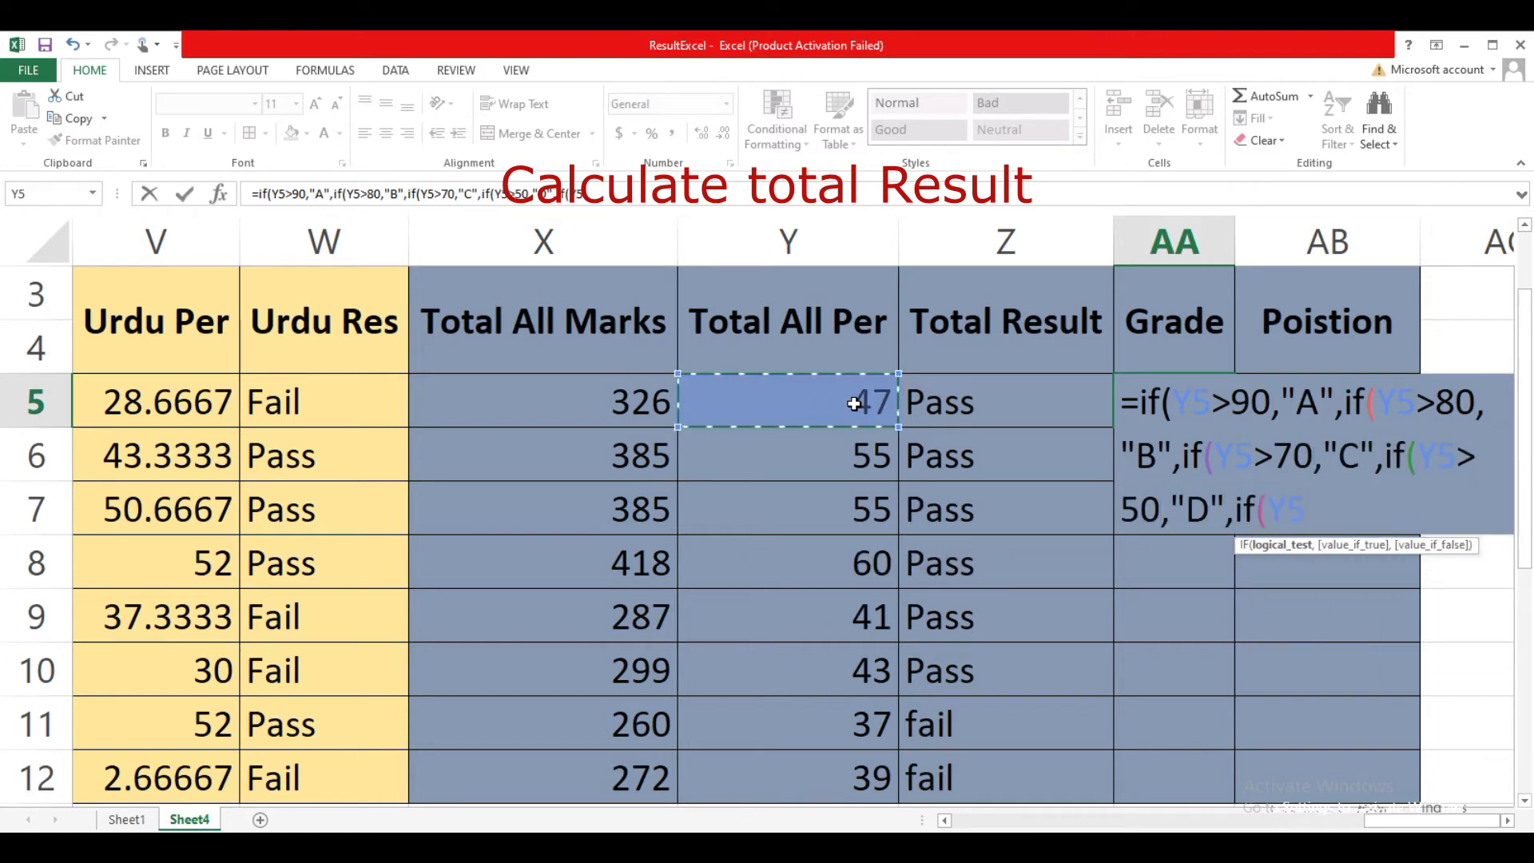
text(>=40,"E","F"))))))
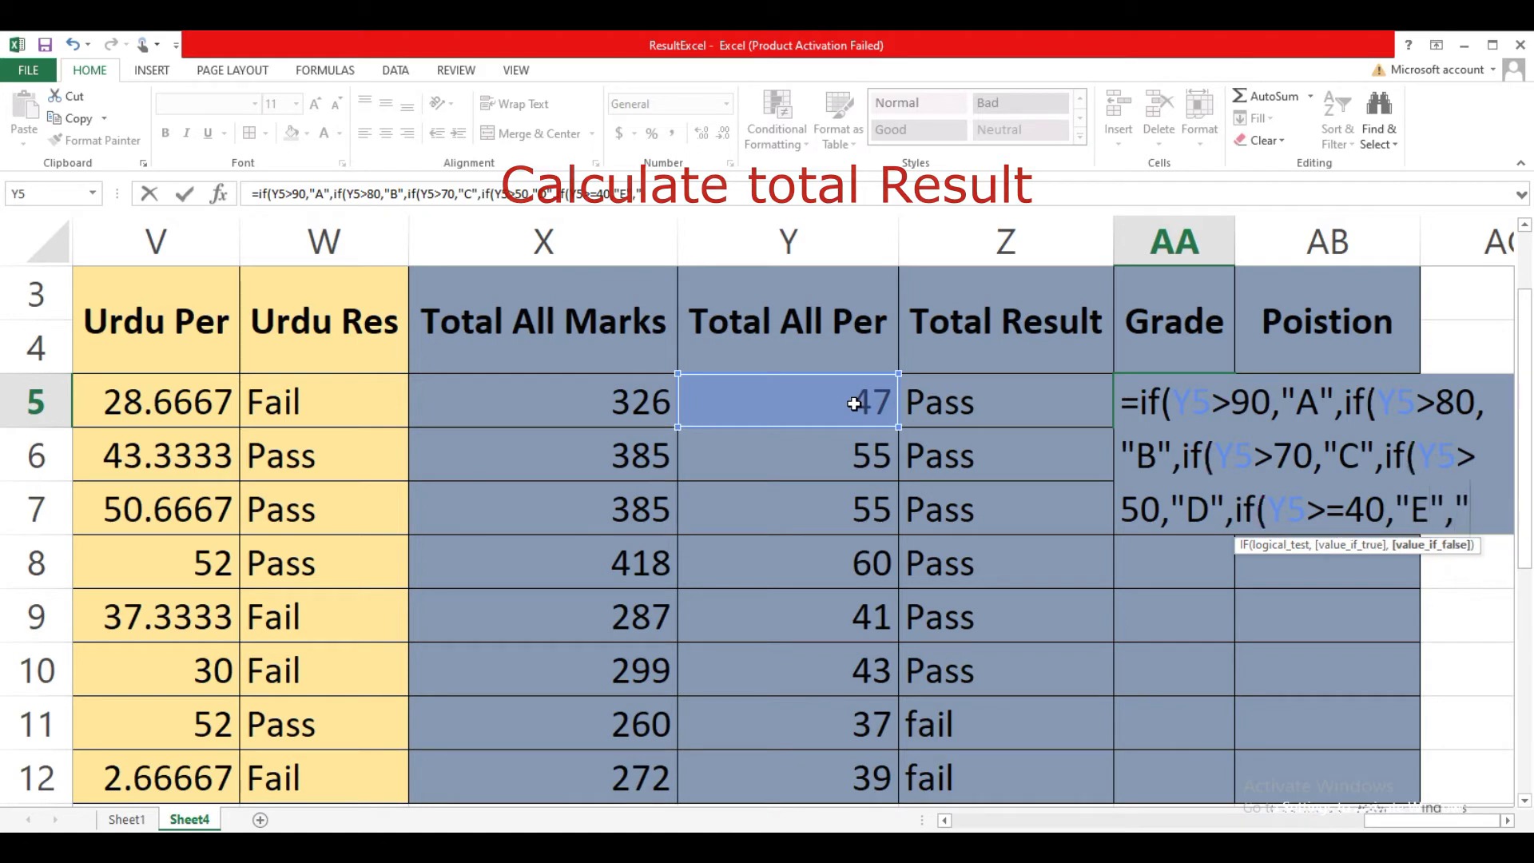
key(Return)
Fill the grade formula in AA5 down through AA12 for the remaining students
click(1150, 404)
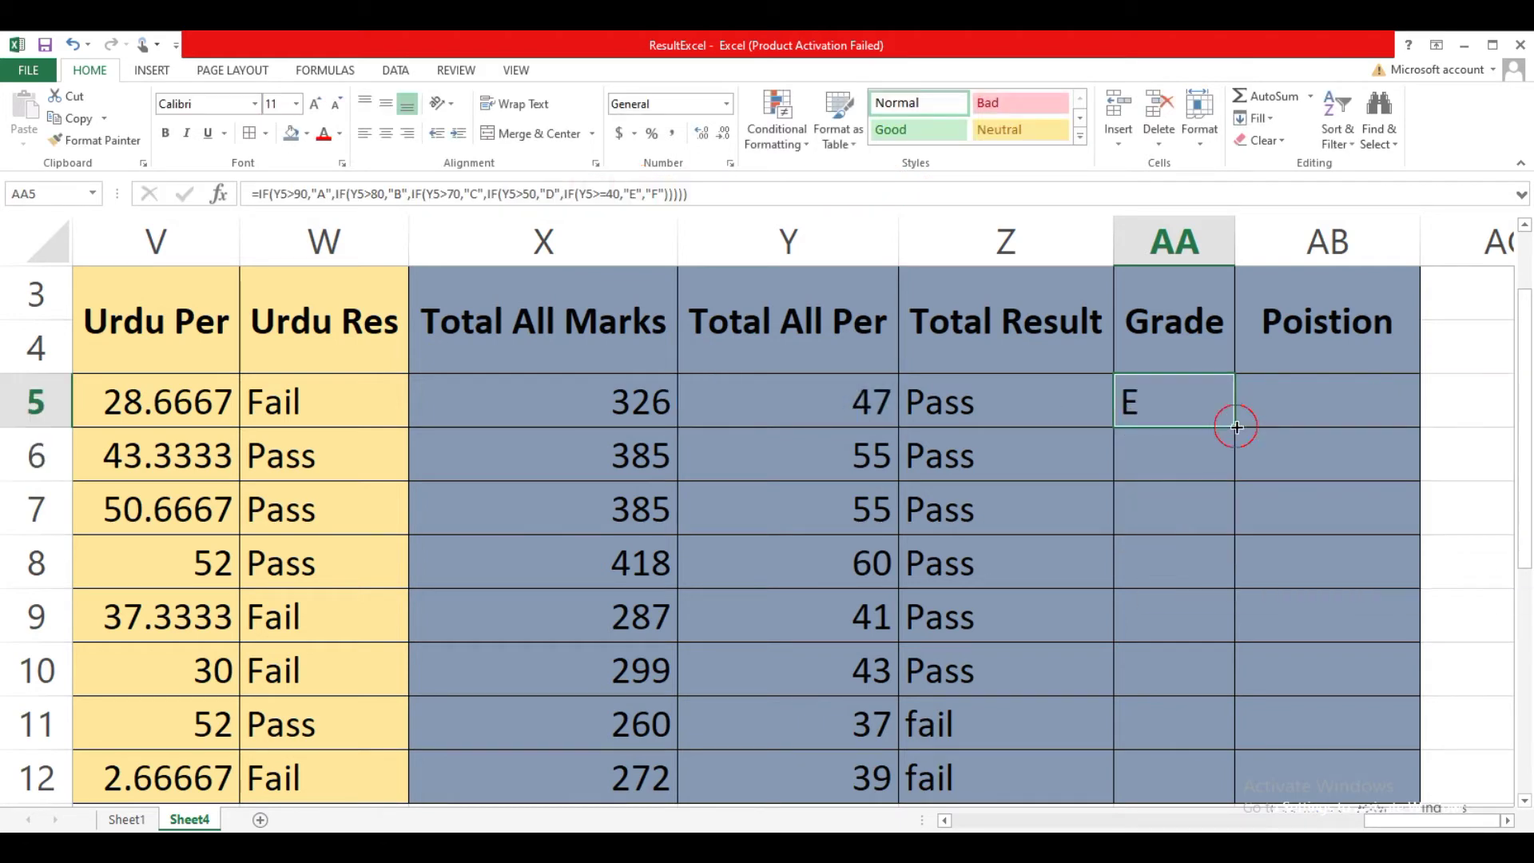
double_click(1234, 425)
click(1151, 409)
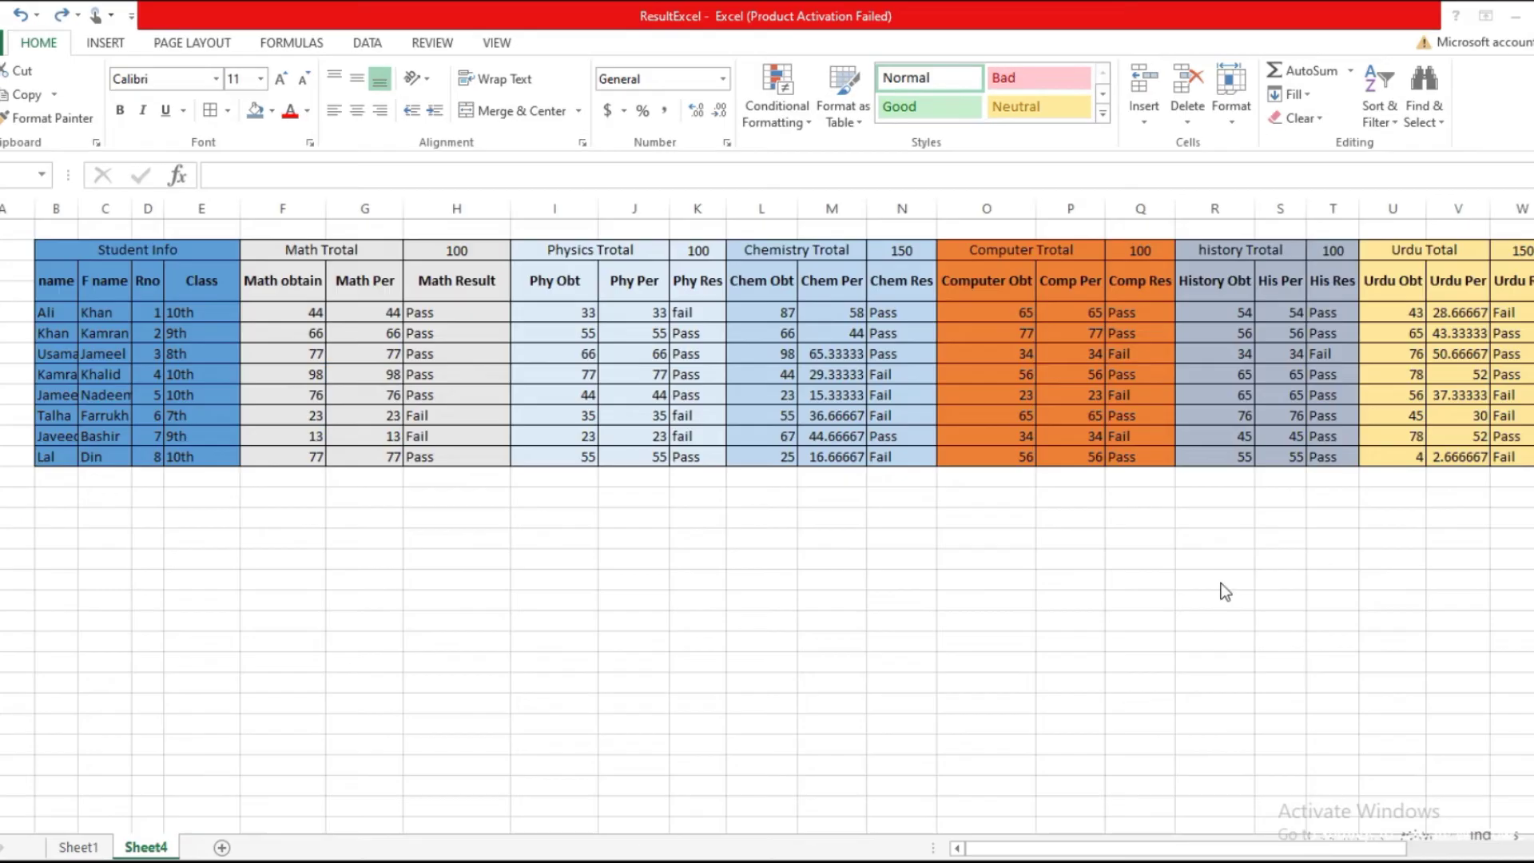
Format the result range B3:AB12 as a table with the light style that has a black header row, adding generic column headers
click(1188, 575)
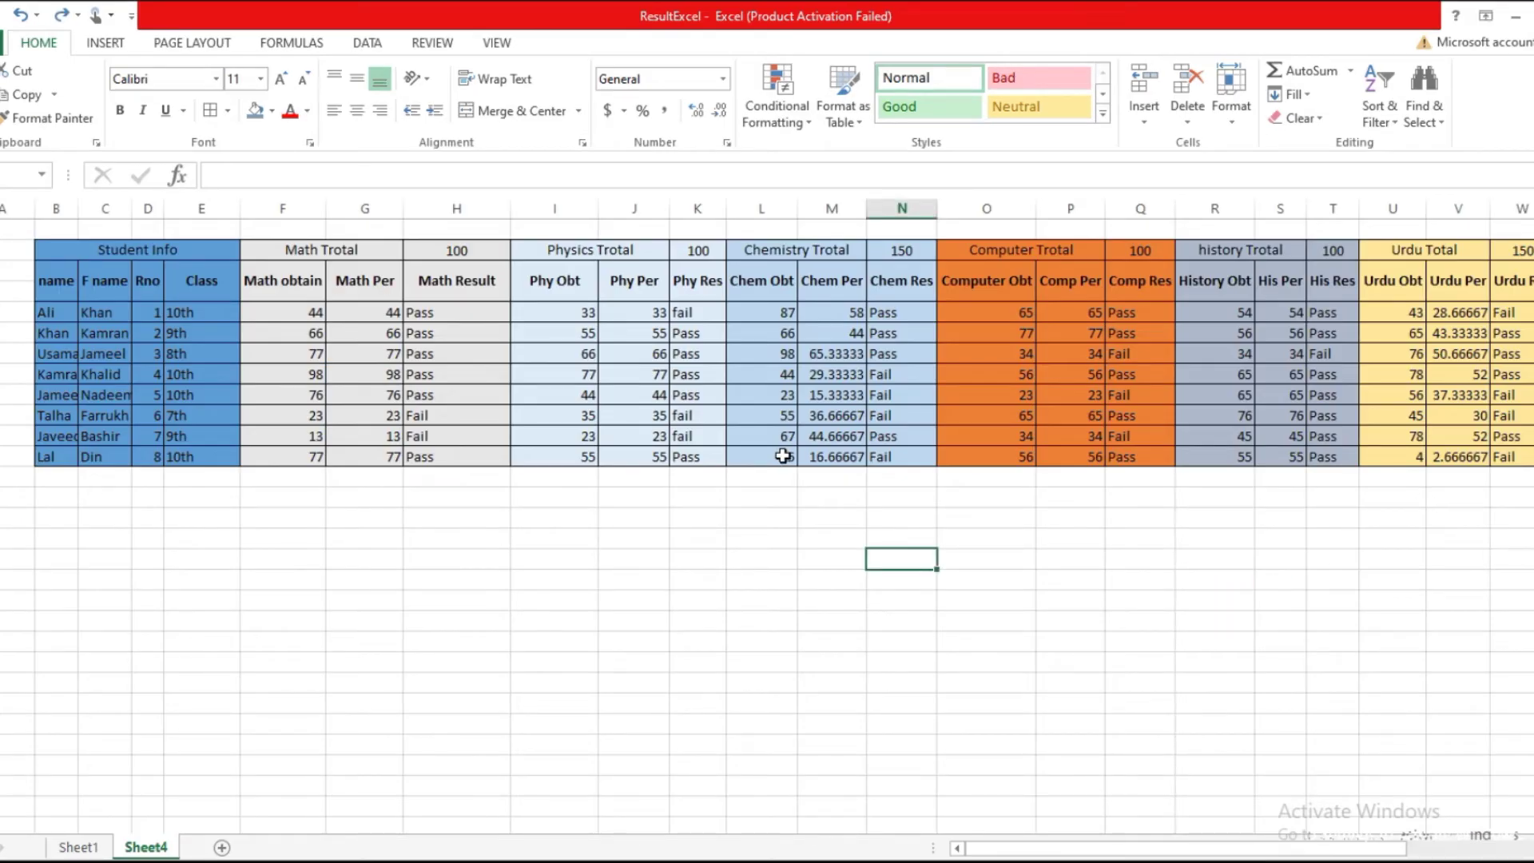
drag(50, 279, 1381, 450)
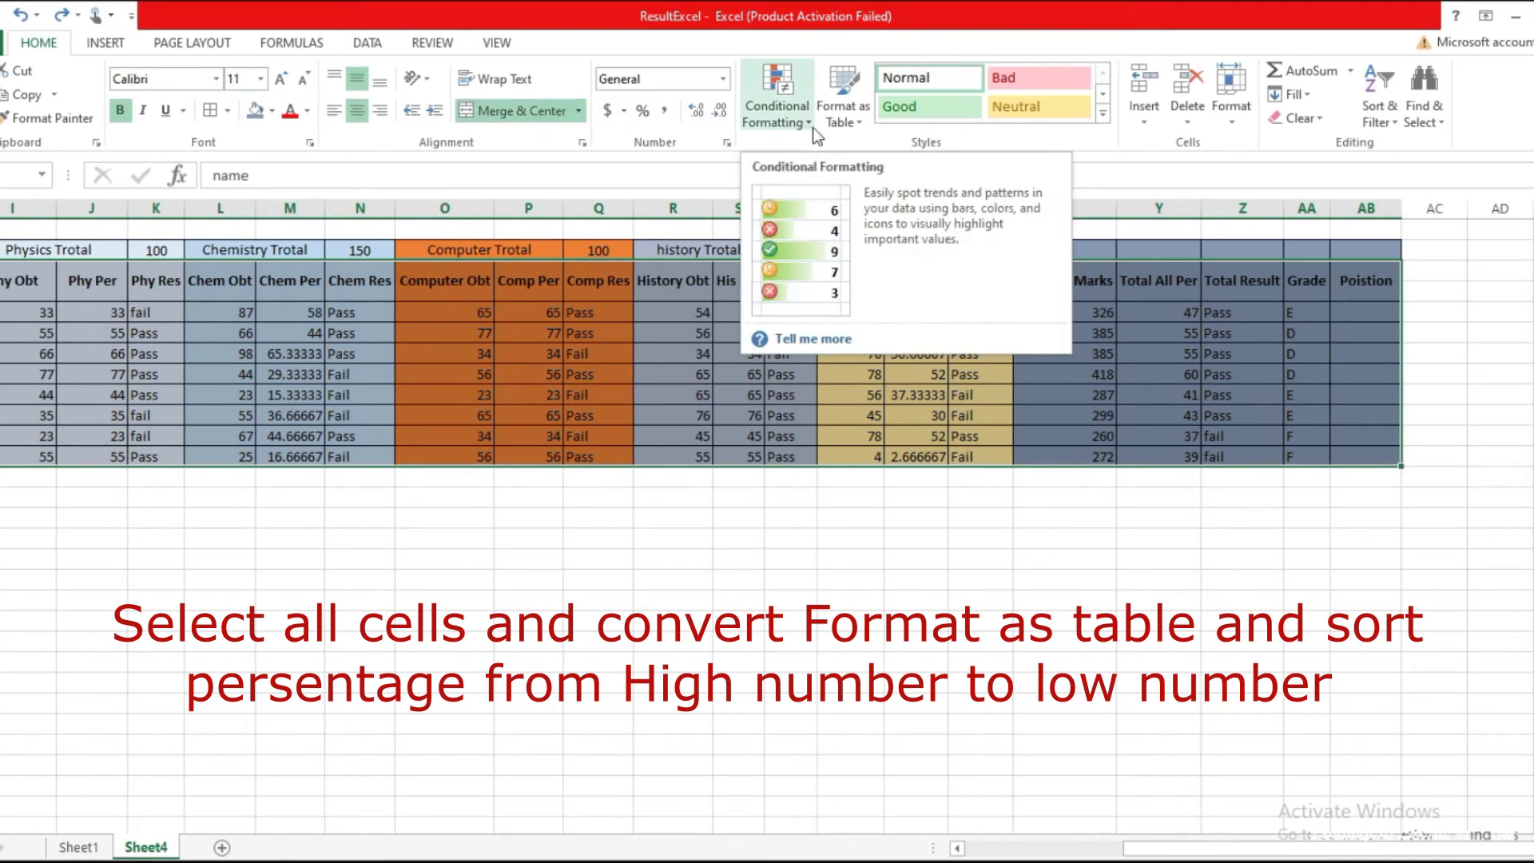
click(843, 124)
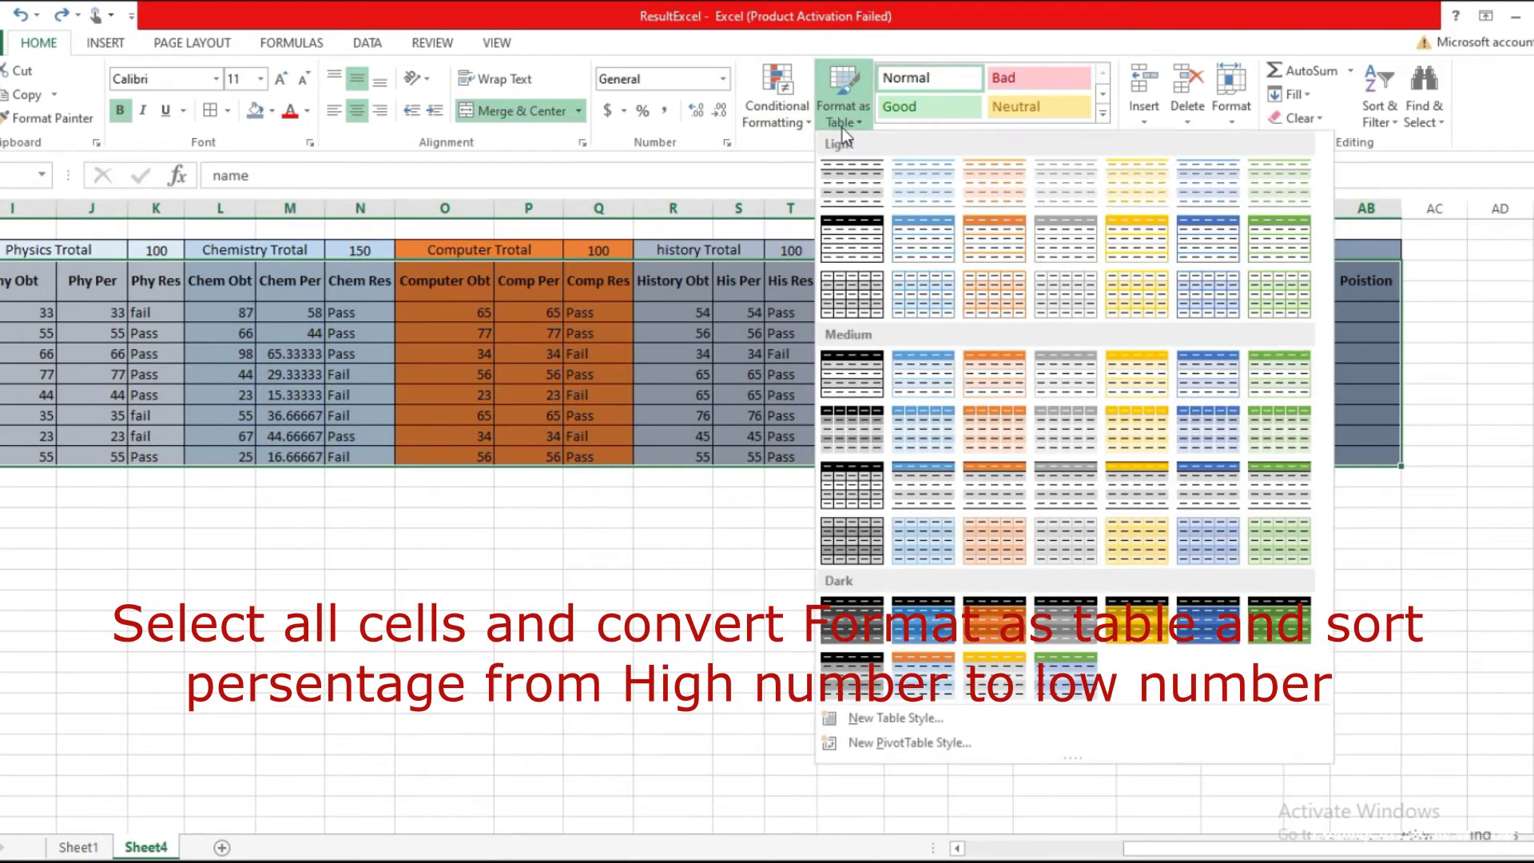
click(860, 249)
click(889, 478)
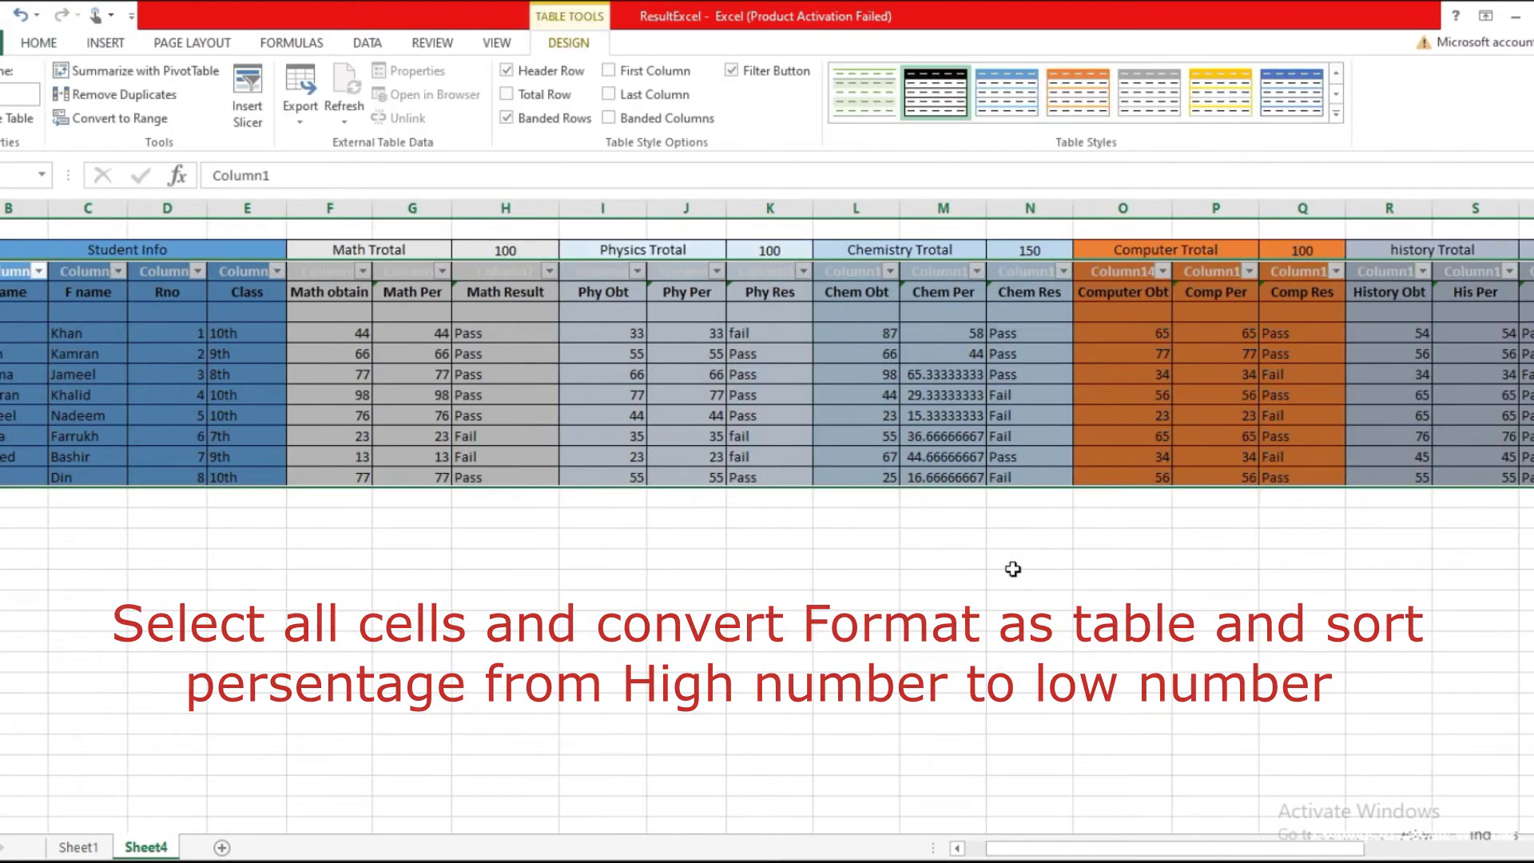
click(1127, 578)
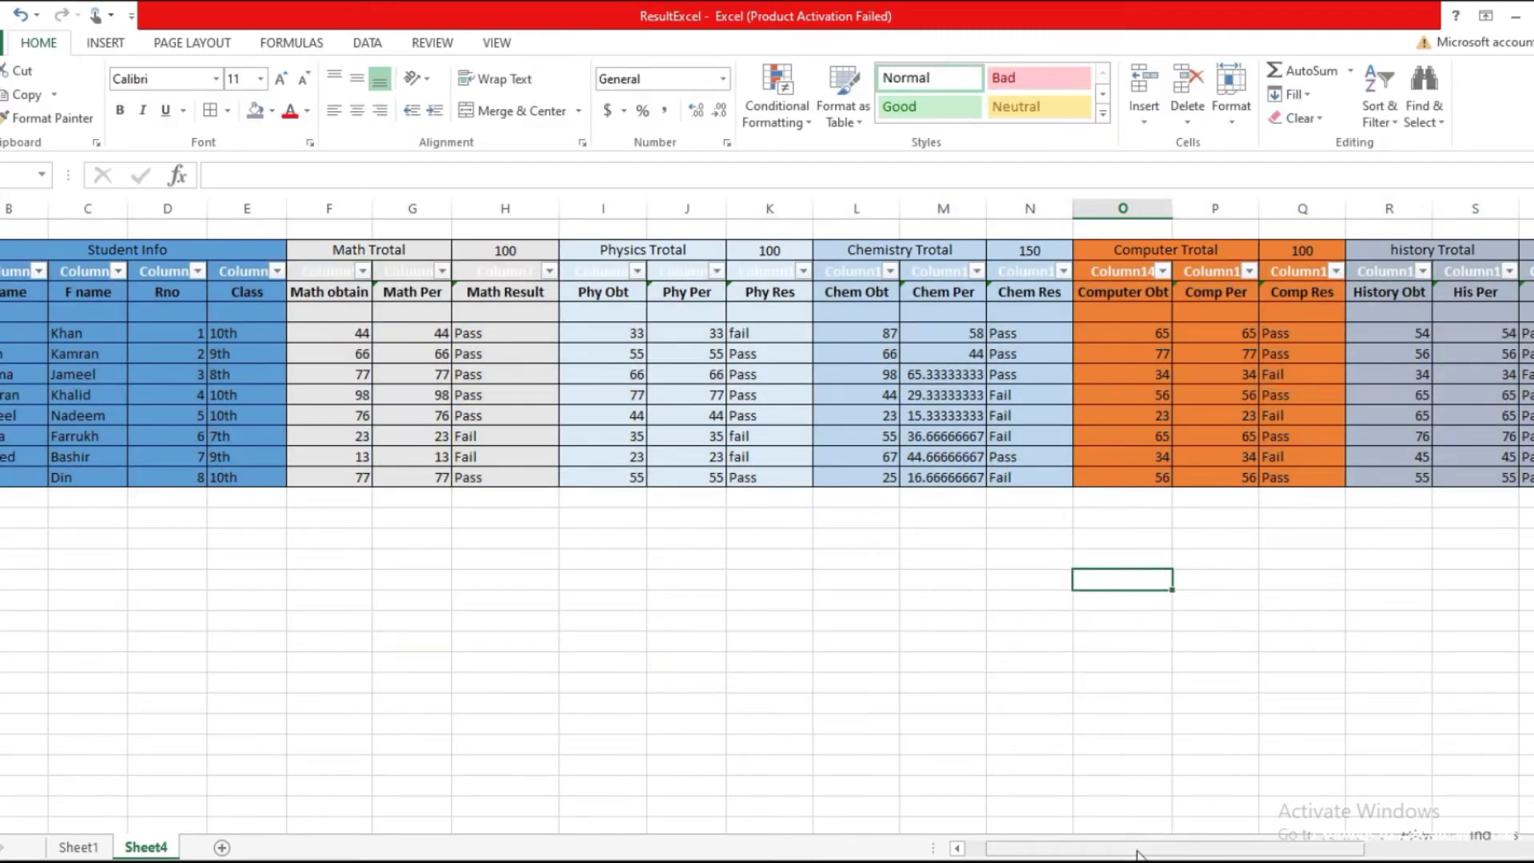
Sort the student rows by the Total All Per column from highest to lowest
drag(1136, 855, 1358, 857)
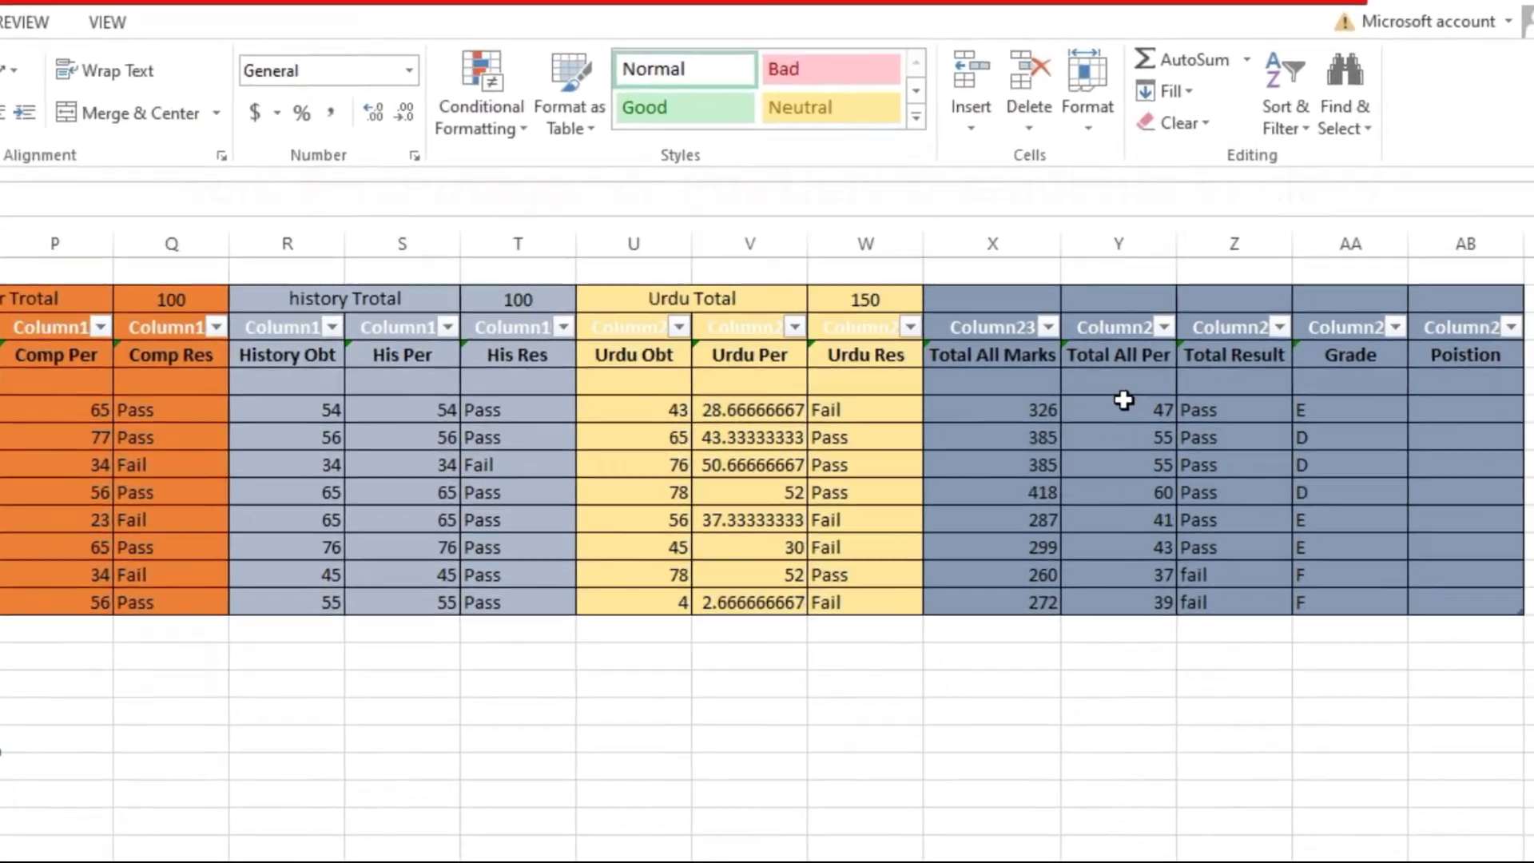
drag(1267, 333, 1260, 430)
drag(990, 654, 990, 654)
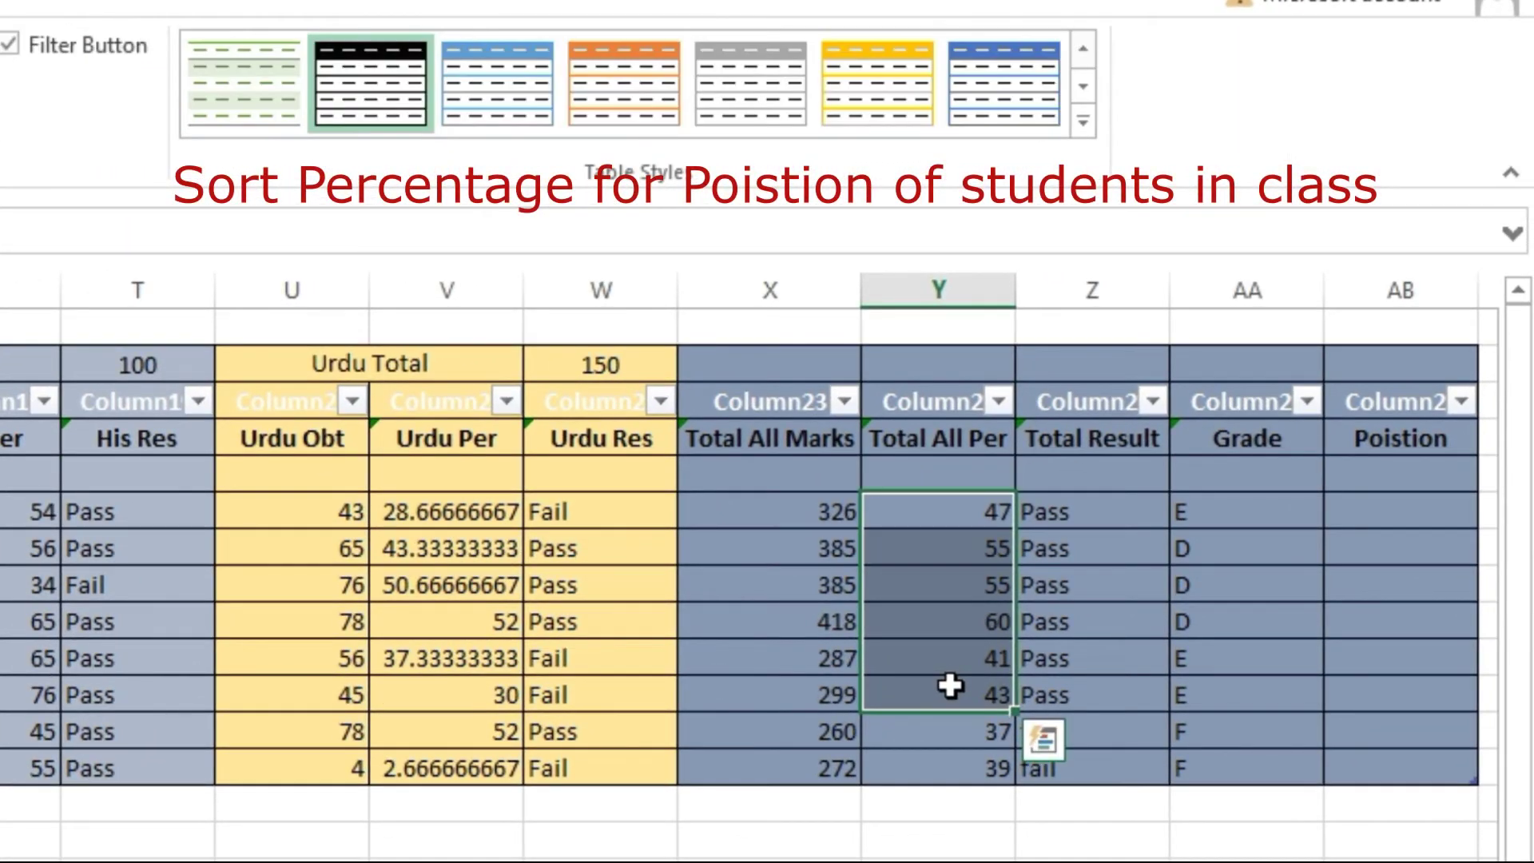
click(923, 831)
drag(956, 473, 967, 748)
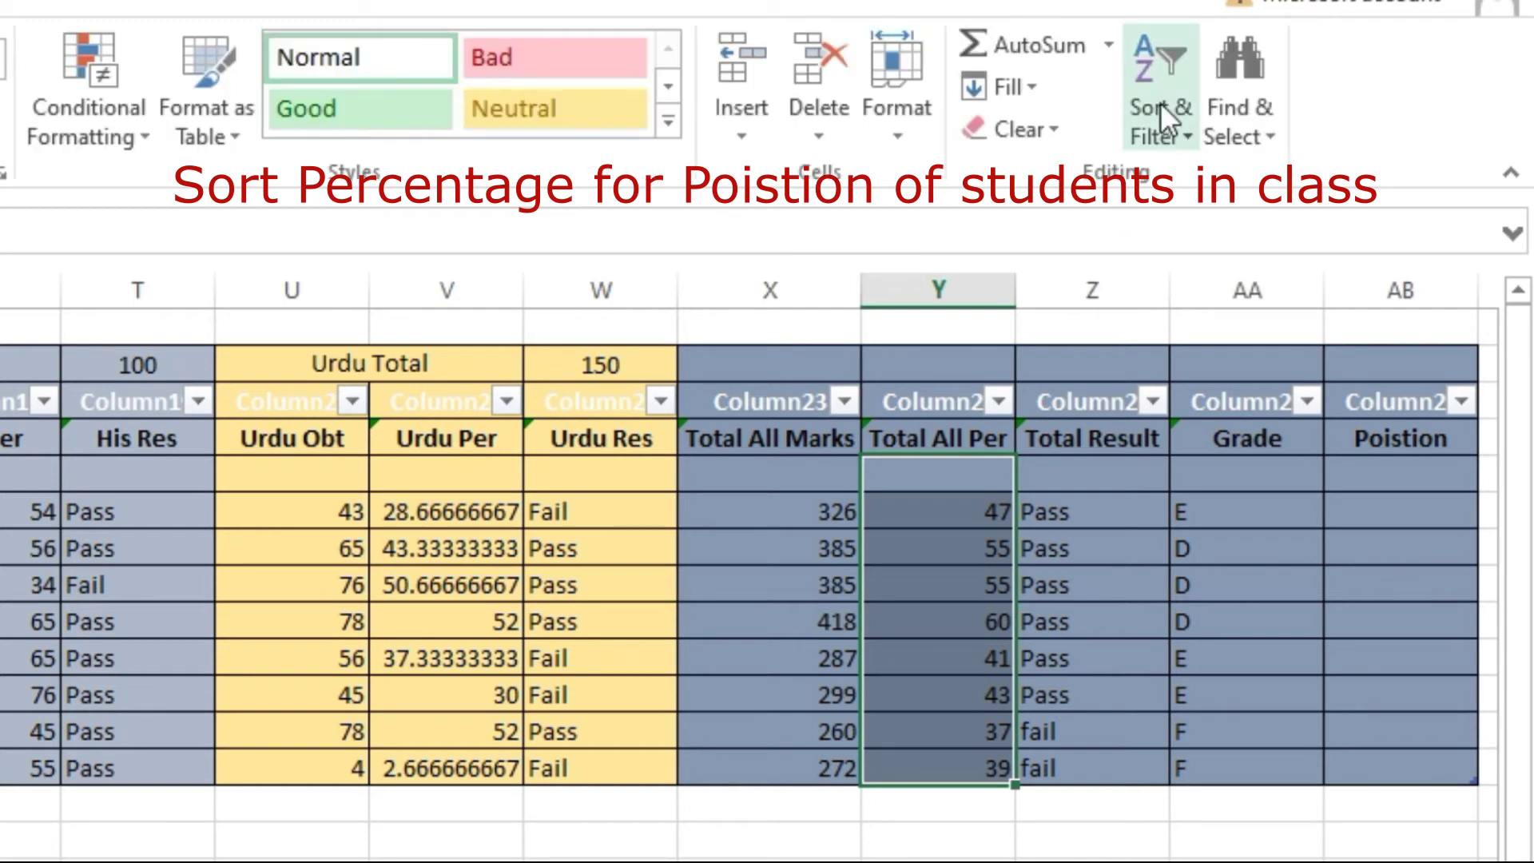
click(1160, 102)
click(1257, 219)
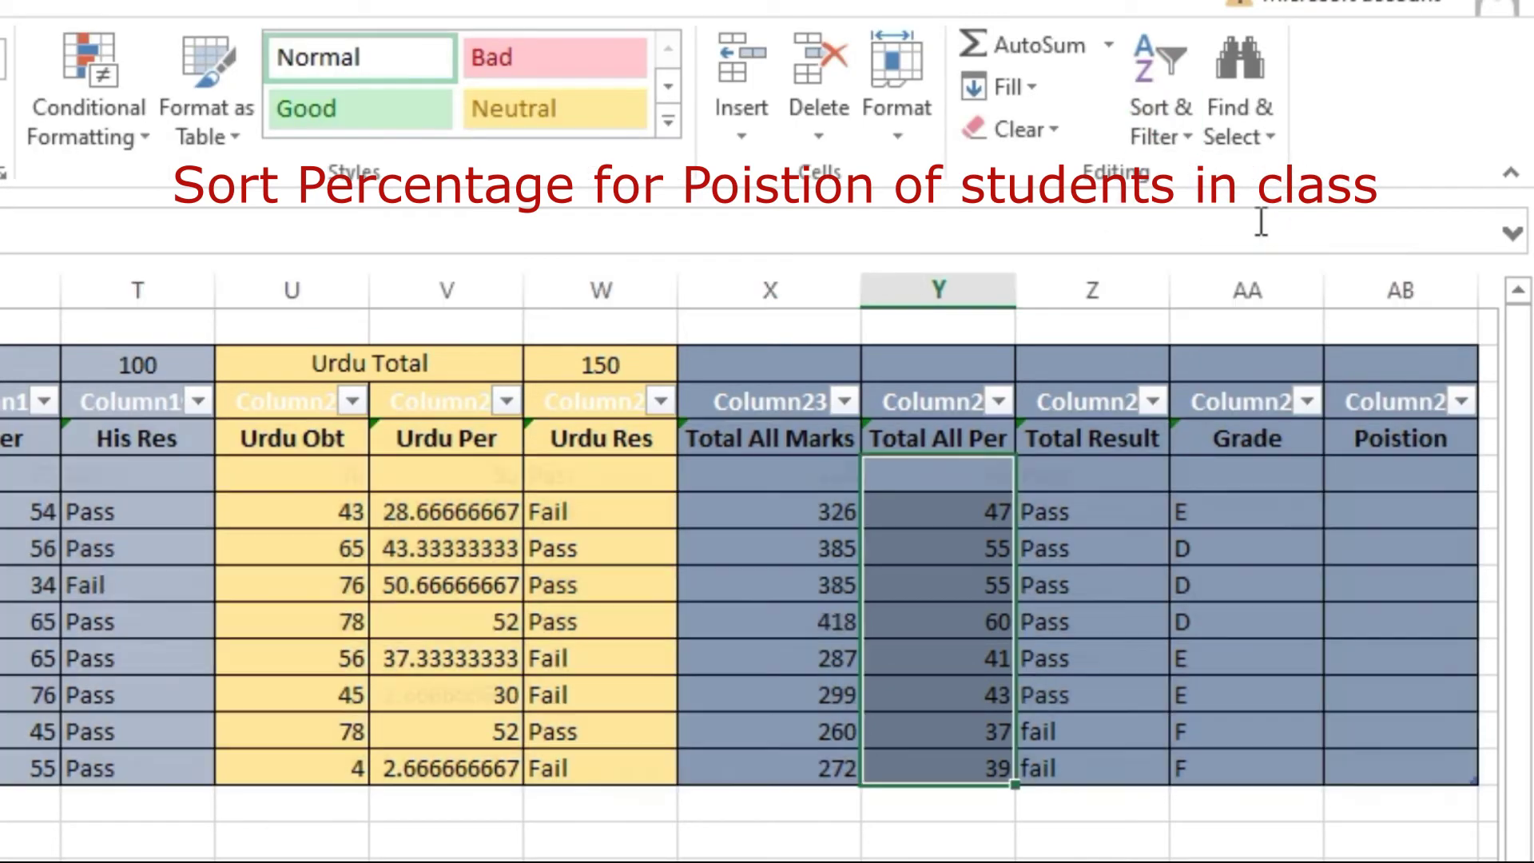
click(938, 859)
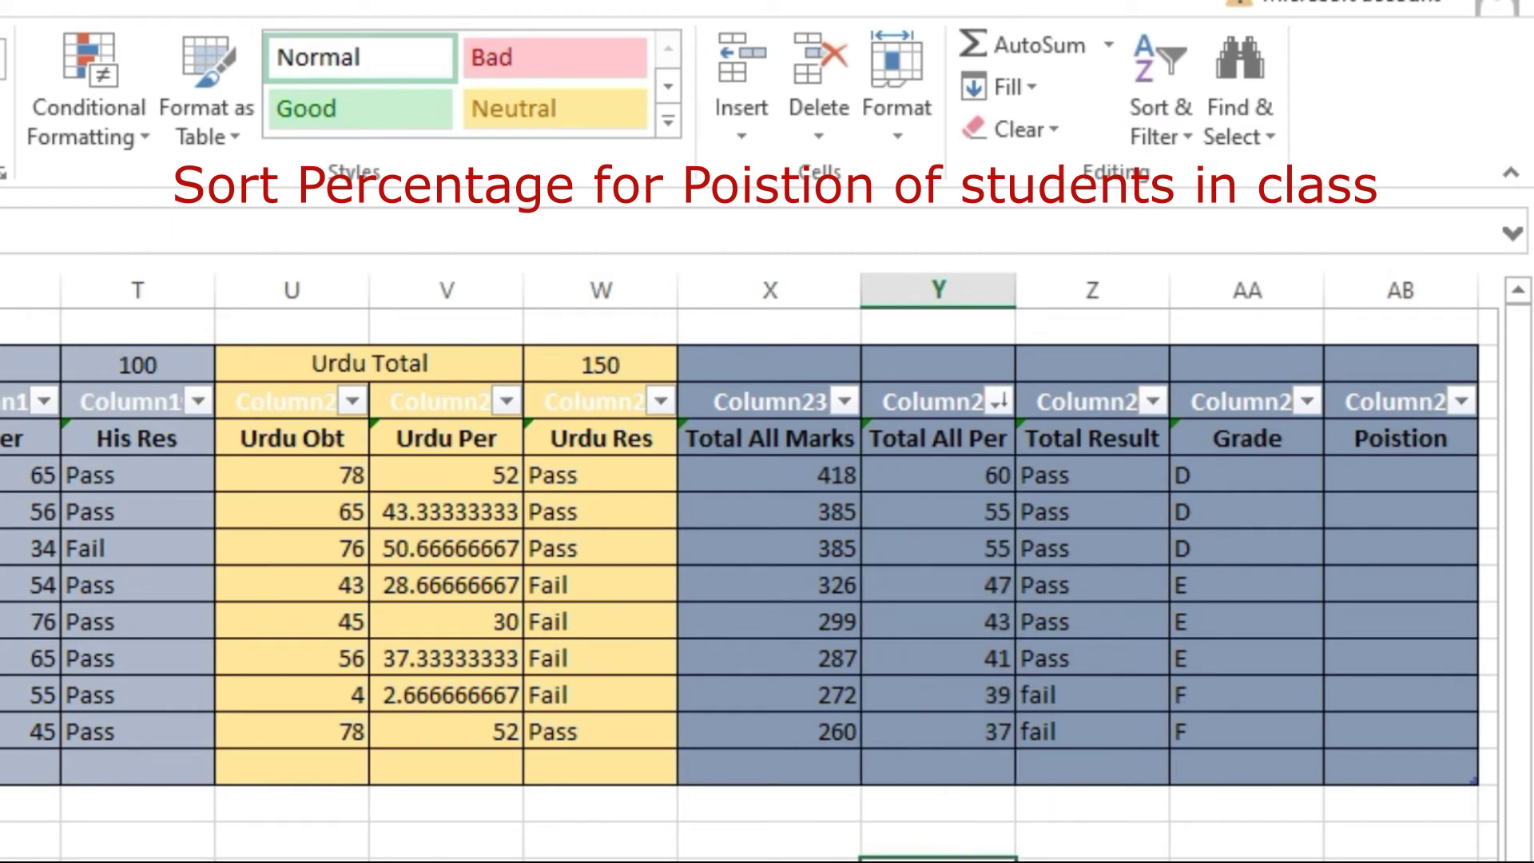
Enter 1 and 2 in the first two Poistion cells and fill the series down to the last student
click(1388, 489)
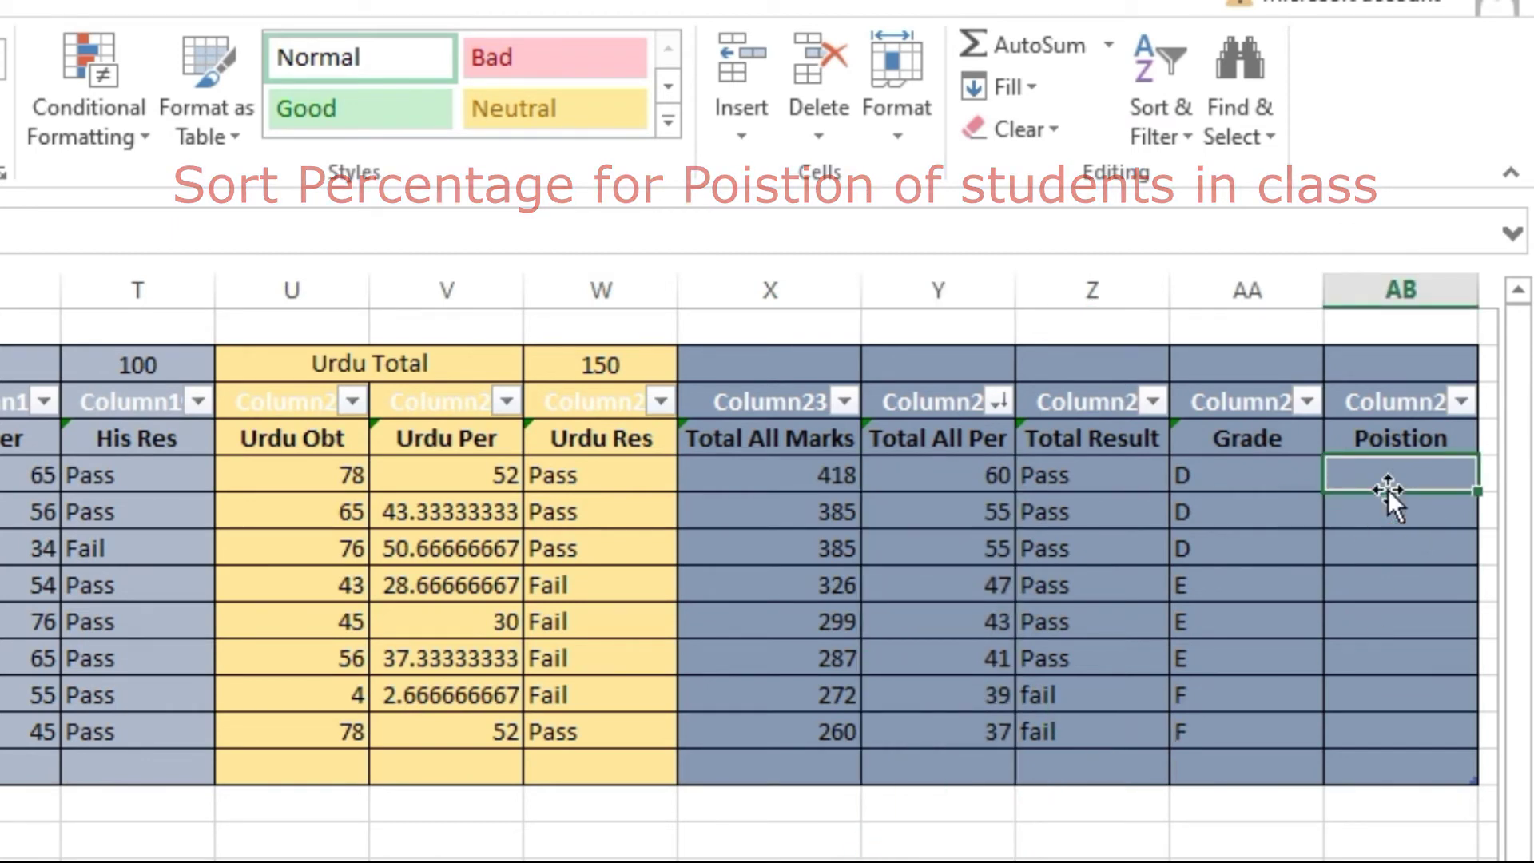
text(1)
key(Return)
text(2)
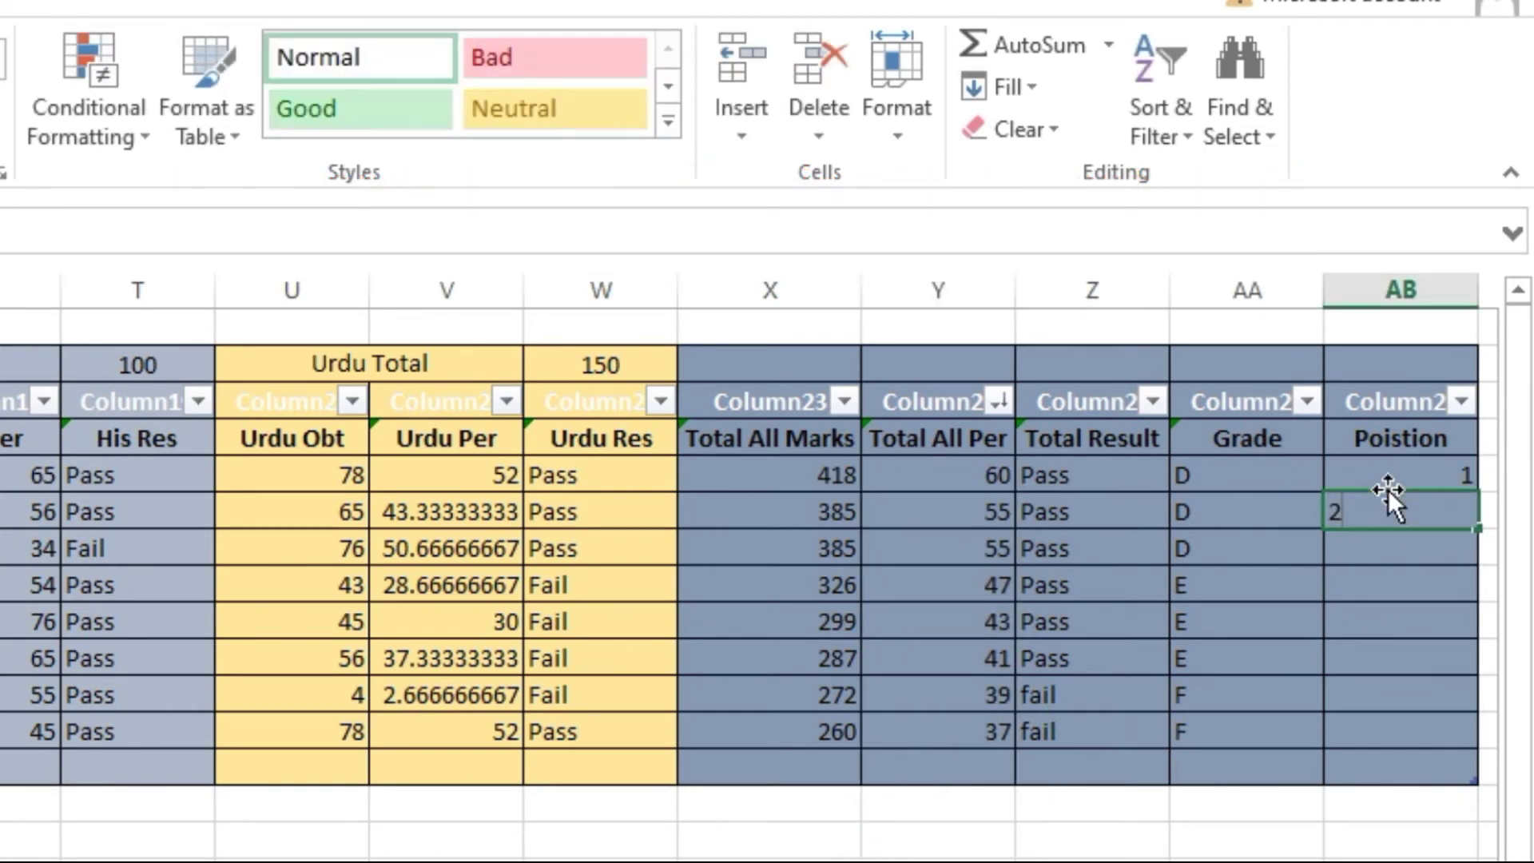
key(Return)
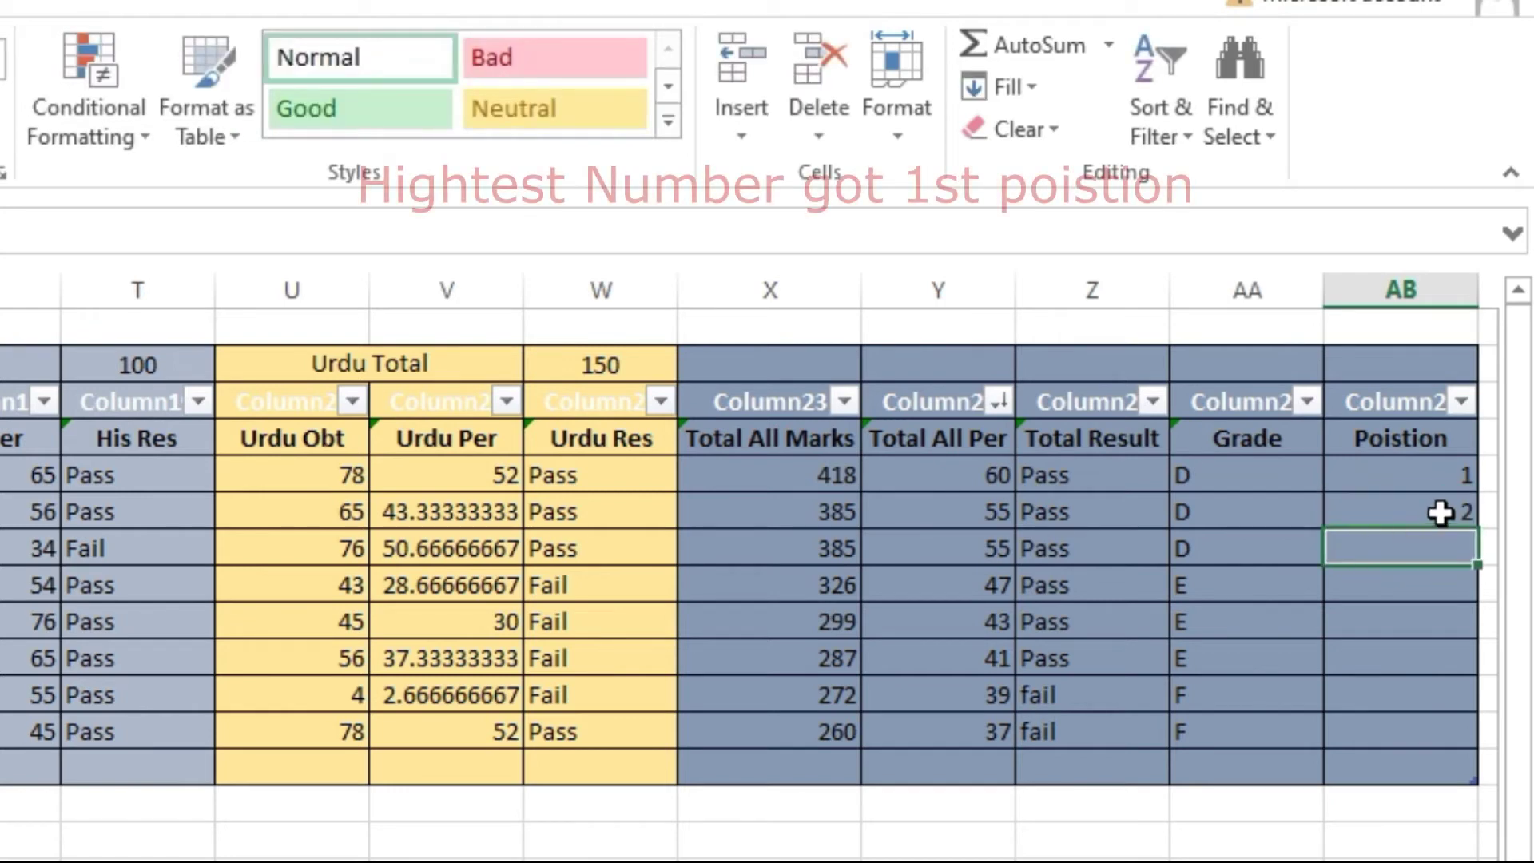
click(1425, 483)
drag(1425, 482, 1422, 501)
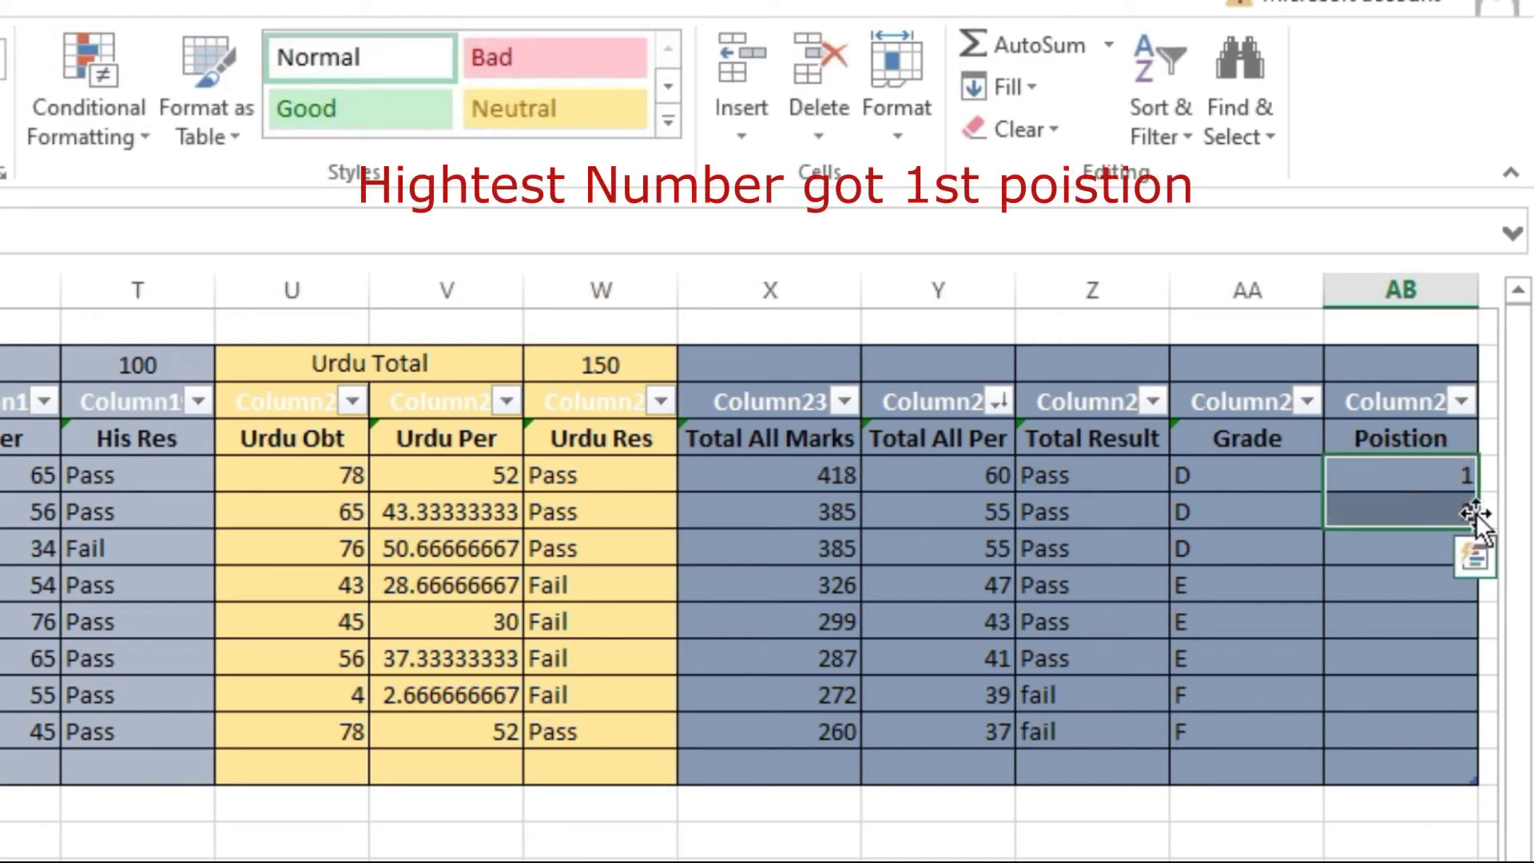
drag(1475, 551, 1452, 738)
click(1093, 840)
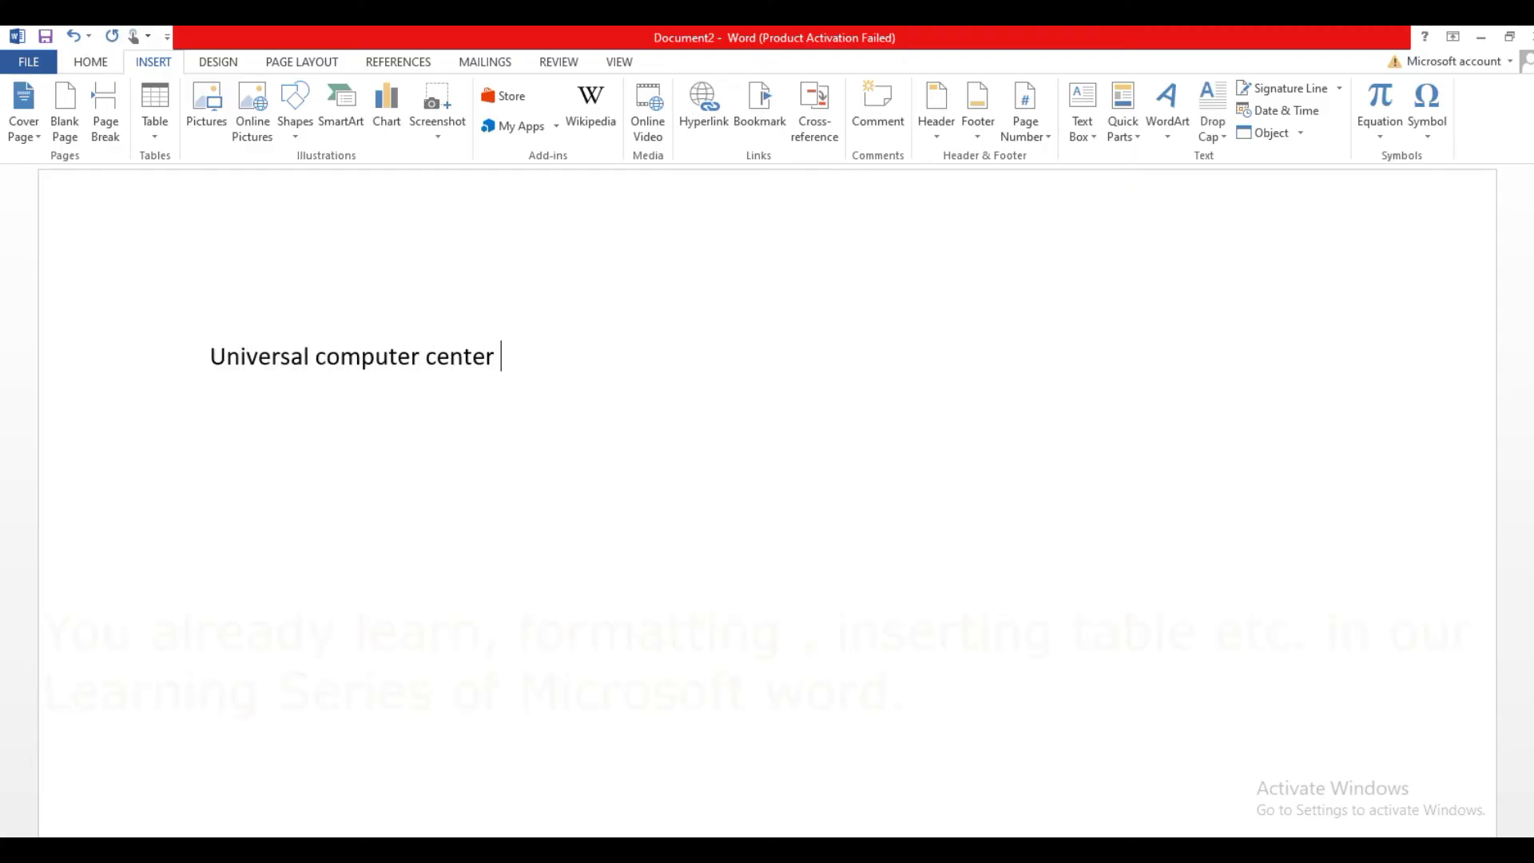
In Word, complete the heading as "Universal computer center Rawalpindi" and insert a table of four columns and two rows below it
text(Rawalpindi)
click(90, 62)
click(154, 62)
click(155, 112)
click(204, 200)
Label the student table's cells Name and Class in the first row, Father Name and R.No in the second
text(Name)
key(Tab)
key(Tab)
text(C)
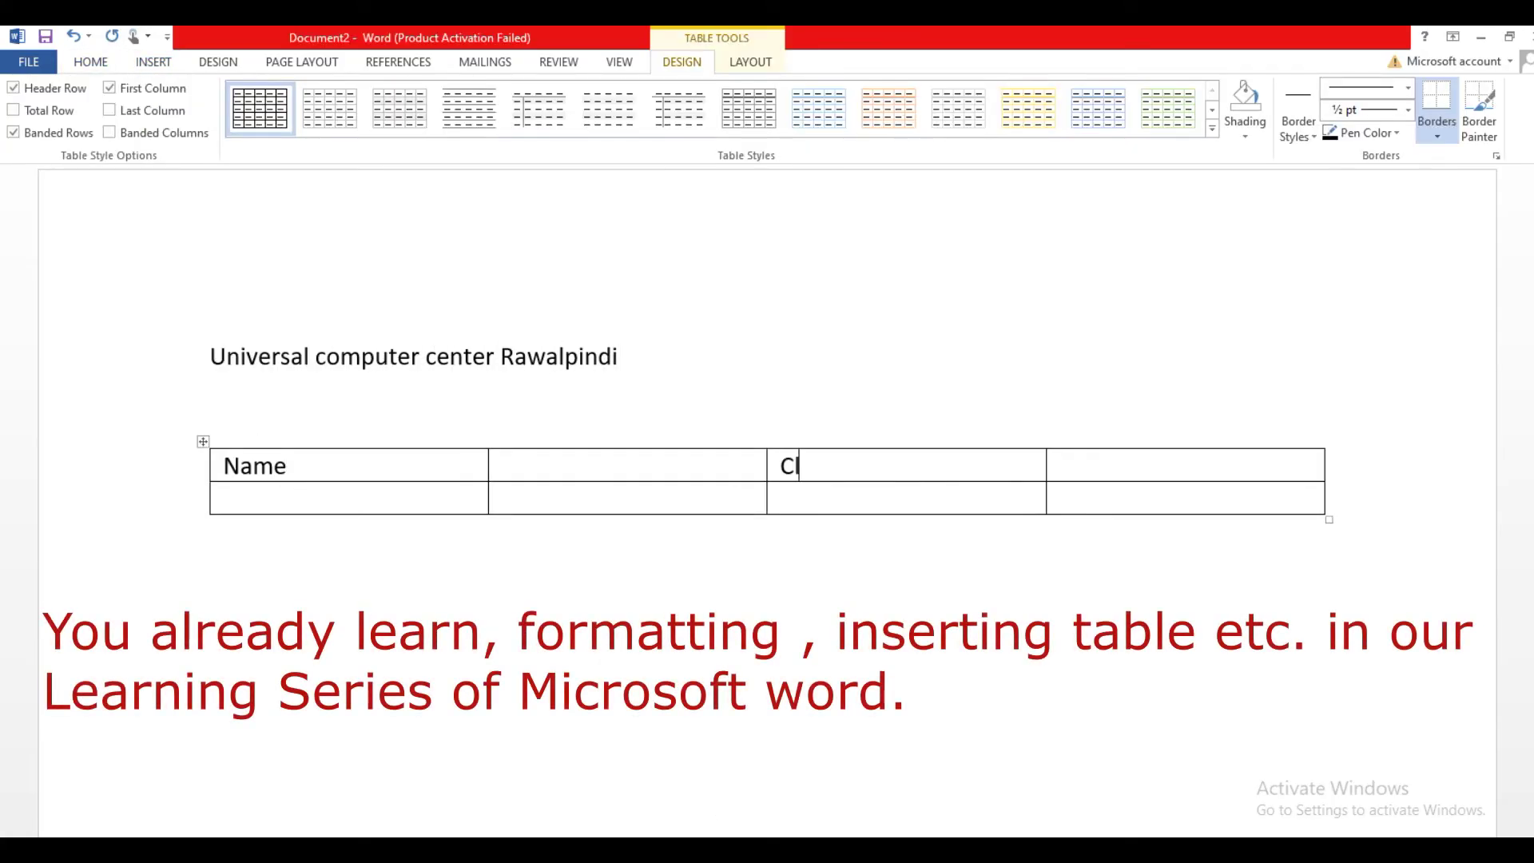
text(Father Name)
key(Tab)
key(Tab)
text(R.No)
Insert a second table of 8 columns and 8 rows below the student details table
click(210, 639)
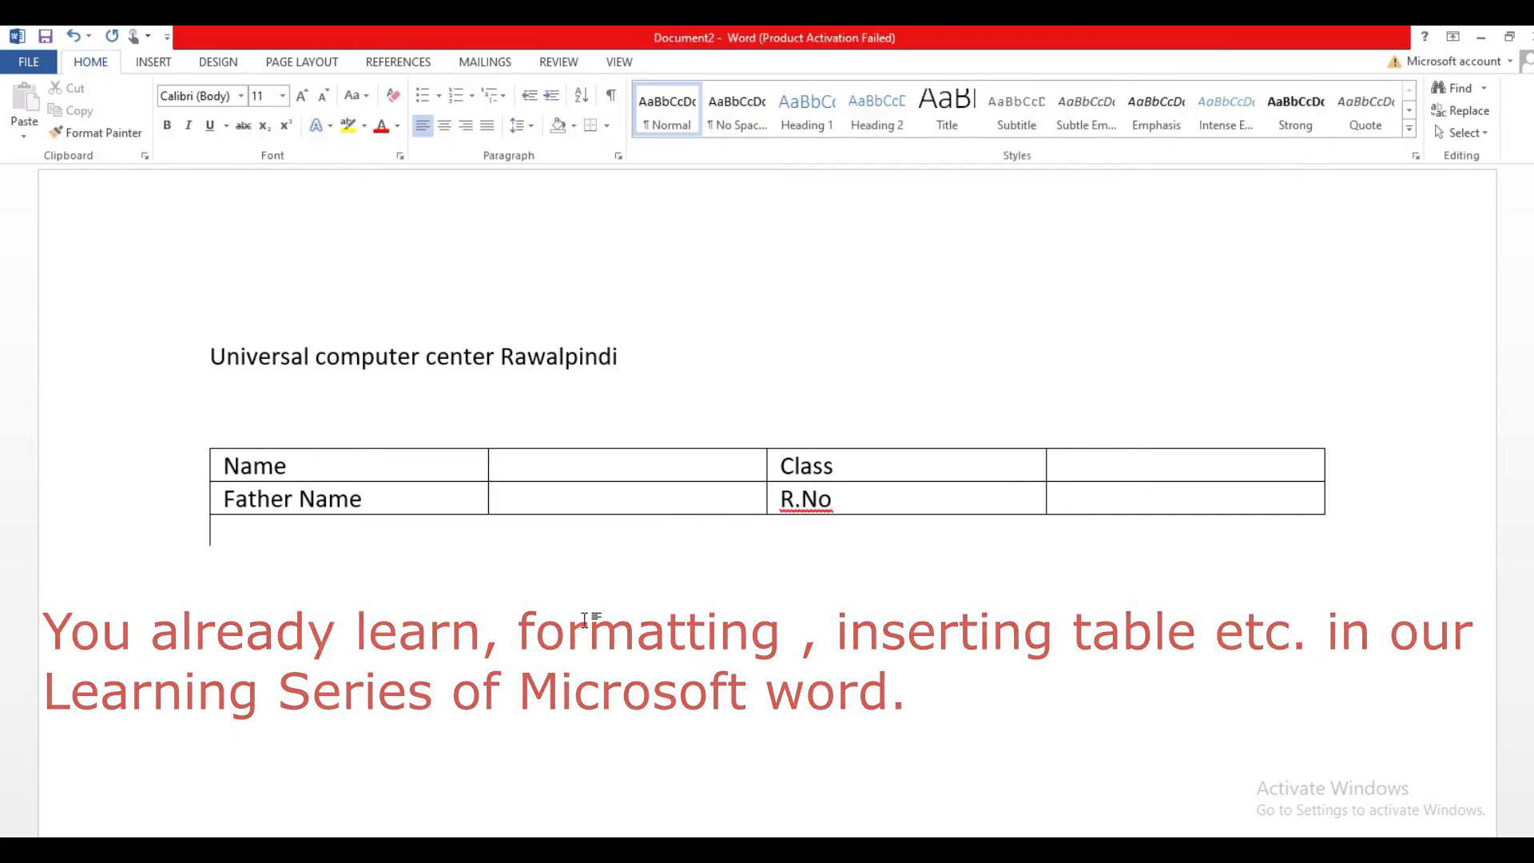
click(154, 61)
click(155, 112)
click(180, 332)
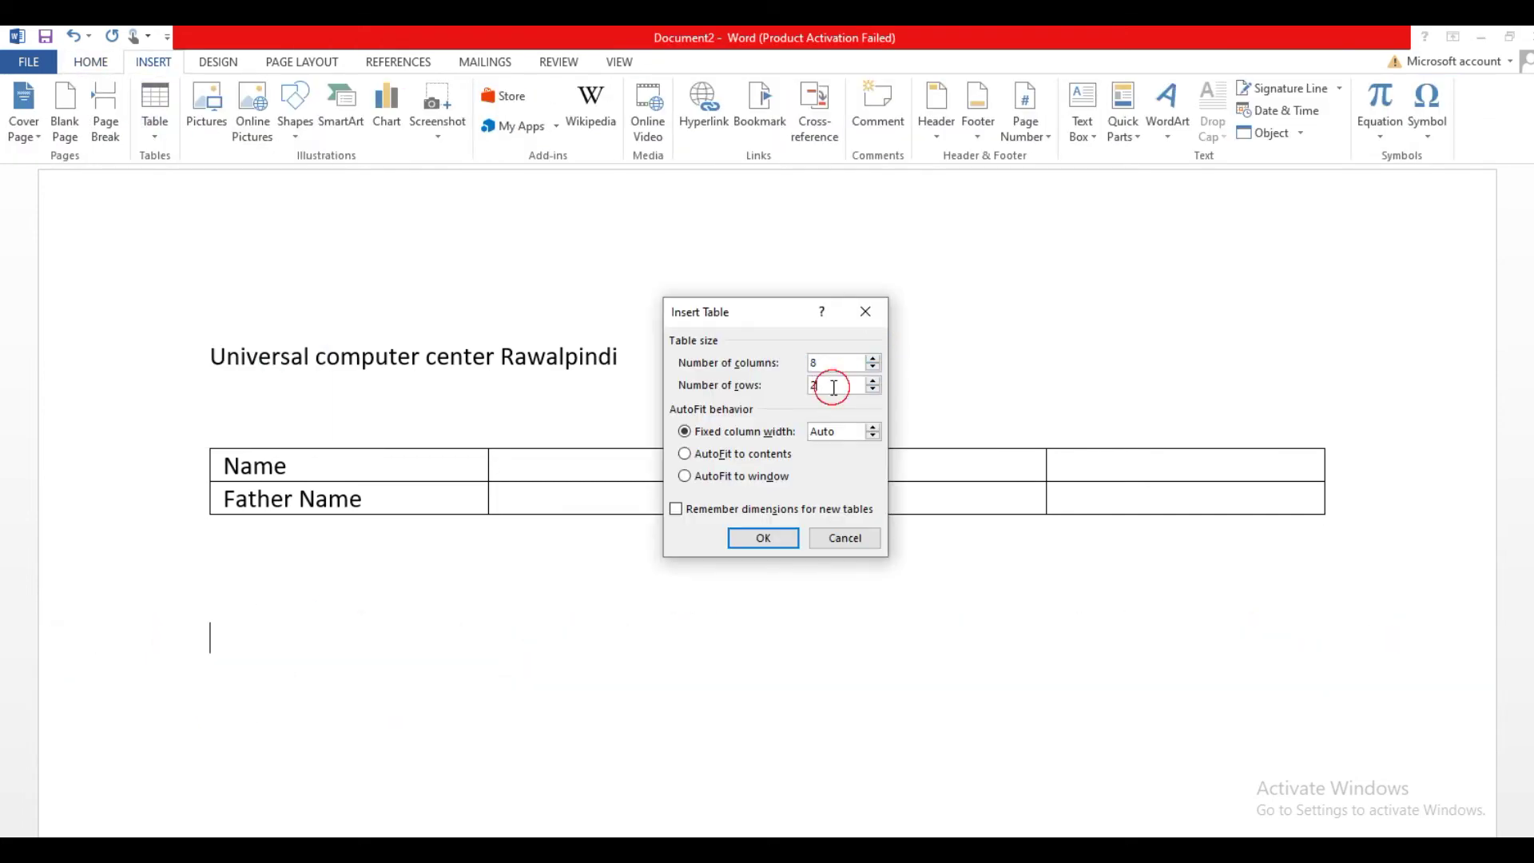
click(764, 537)
Enter the marks table's headers S no, Subject, Obtain Marks, Total Marks, Percentage and Result
text(S no)
key(Tab)
text(SuObtain Marks)
key(Tab)
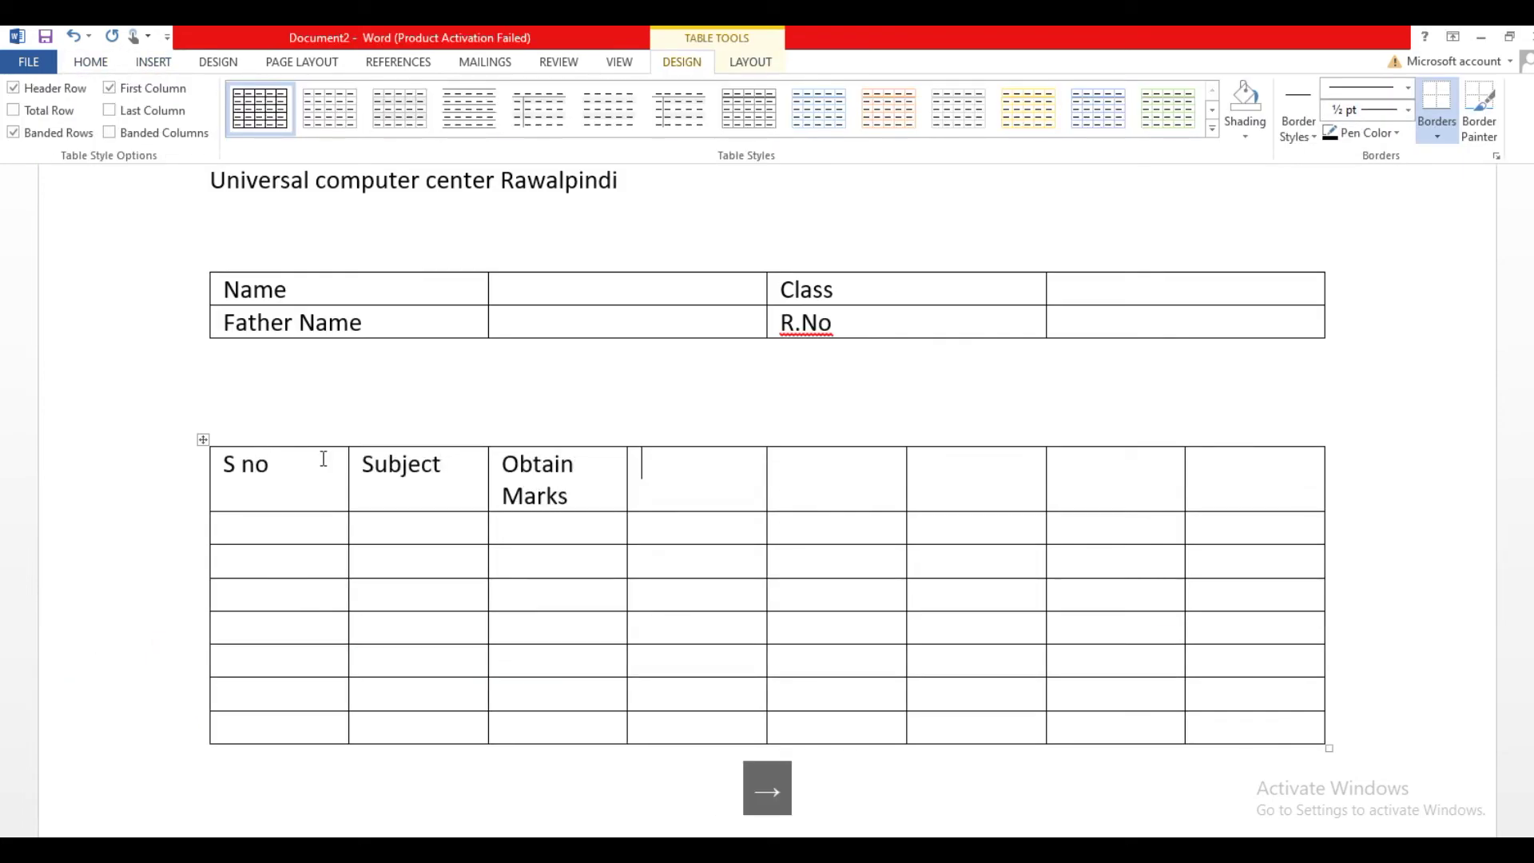
text(Total Marks)
key(Tab)
text(Percentage)
key(Tab)
text(Re)
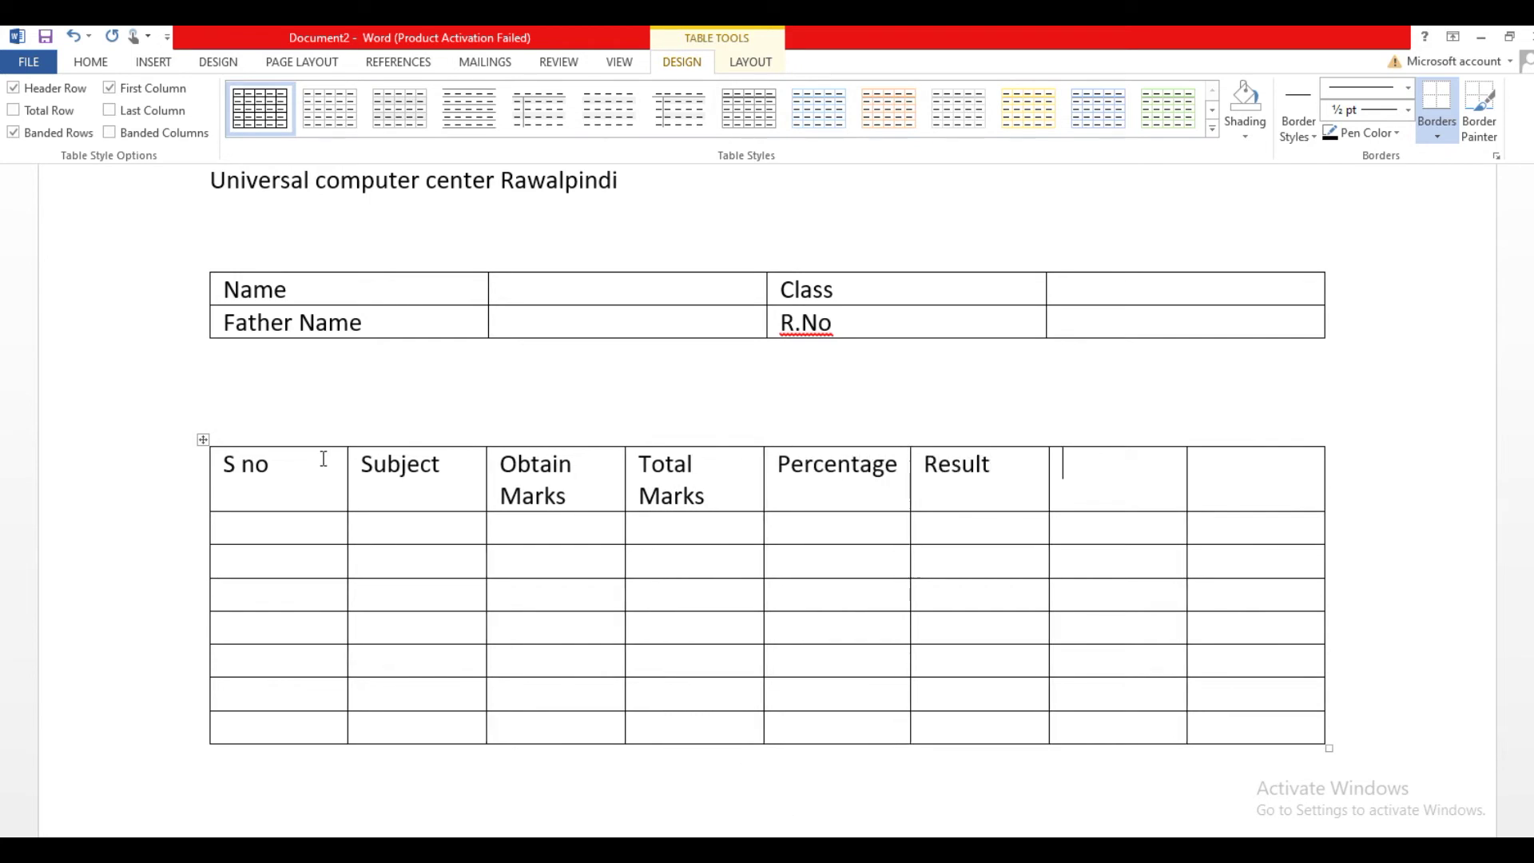
Delete the marks table's two empty last columns and autofit the table to the window width
drag(1117, 488, 1234, 721)
click(750, 61)
click(269, 120)
click(300, 178)
click(622, 120)
click(676, 180)
Resize the marks table's columns so S no is narrow, Subject is wide and every header fits on one line
drag(393, 490, 283, 490)
drag(945, 505, 982, 507)
drag(1154, 514, 1196, 504)
drag(982, 505, 1023, 505)
drag(762, 506, 853, 515)
drag(577, 539, 683, 539)
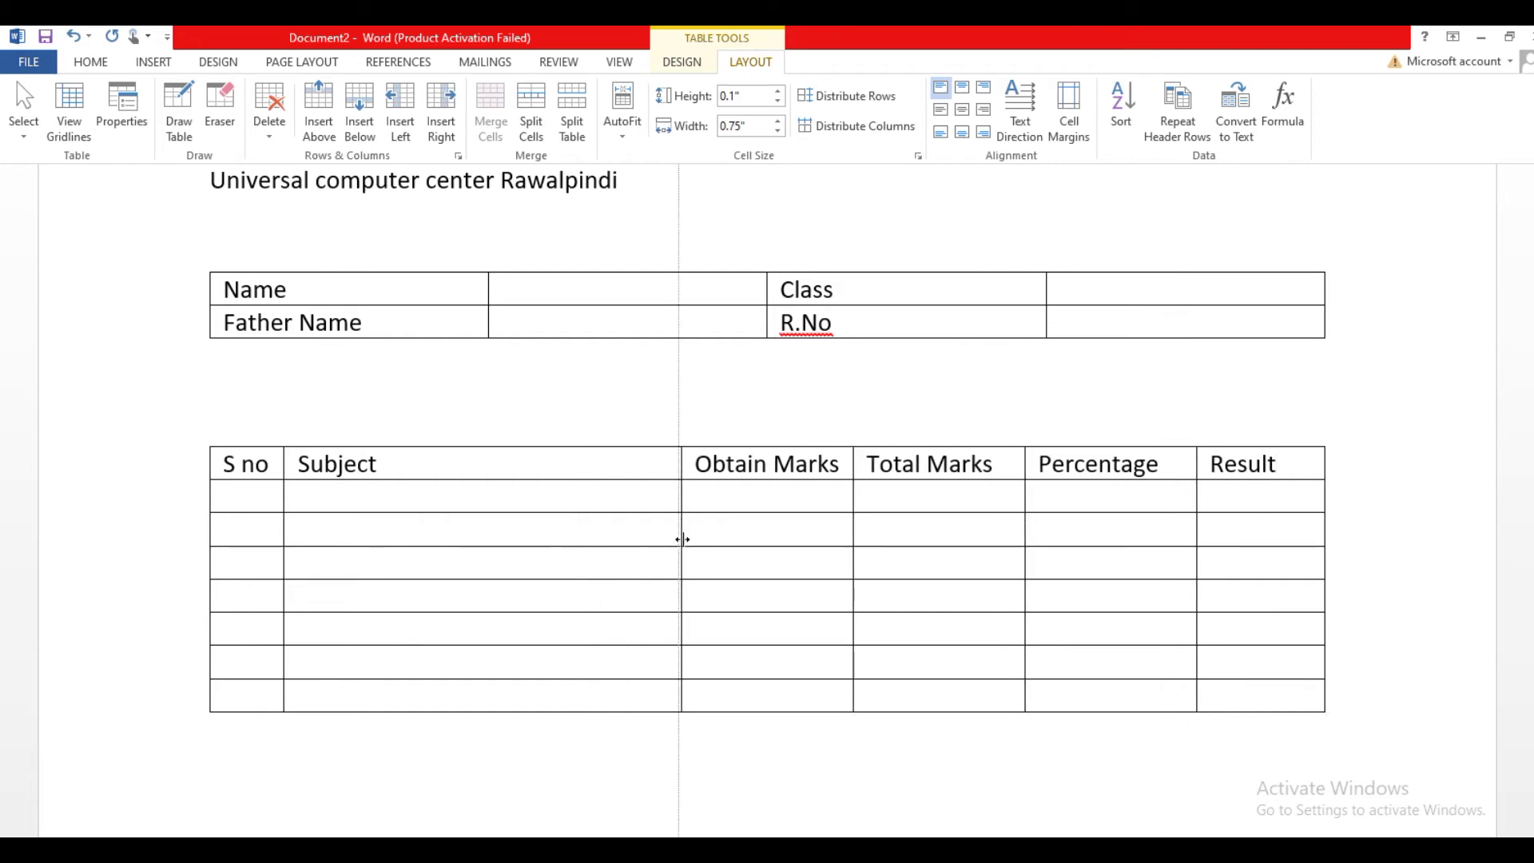
Center the marks table's contents, number the rows 01 to 06 and label the last row Total
click(203, 440)
click(962, 109)
click(246, 496)
text(01)
key(Down)
text(02)
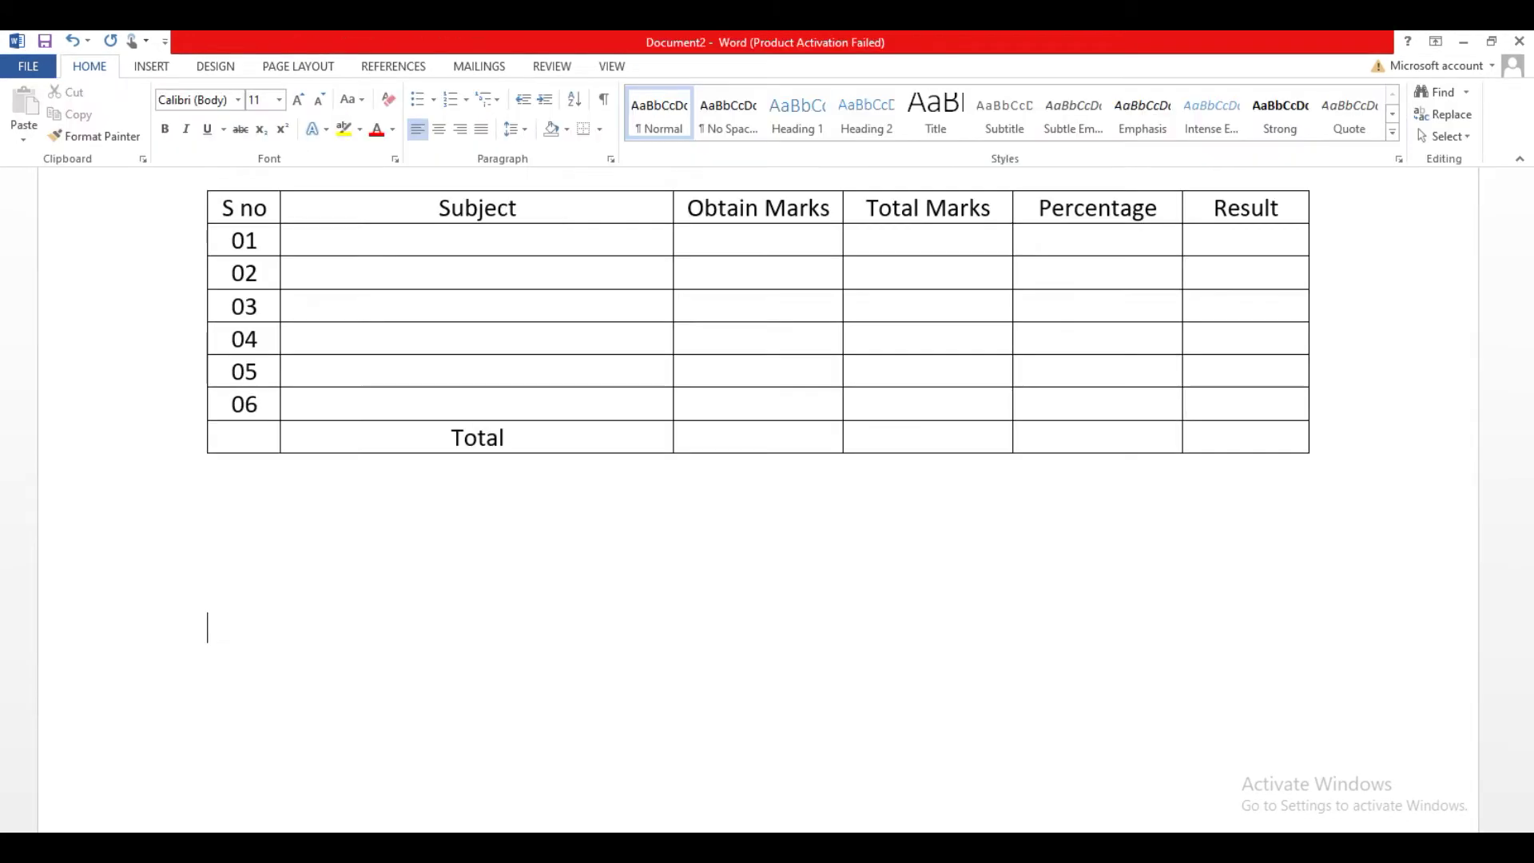
Insert a third table of four columns and two rows below the marks table
click(153, 61)
click(151, 120)
click(200, 195)
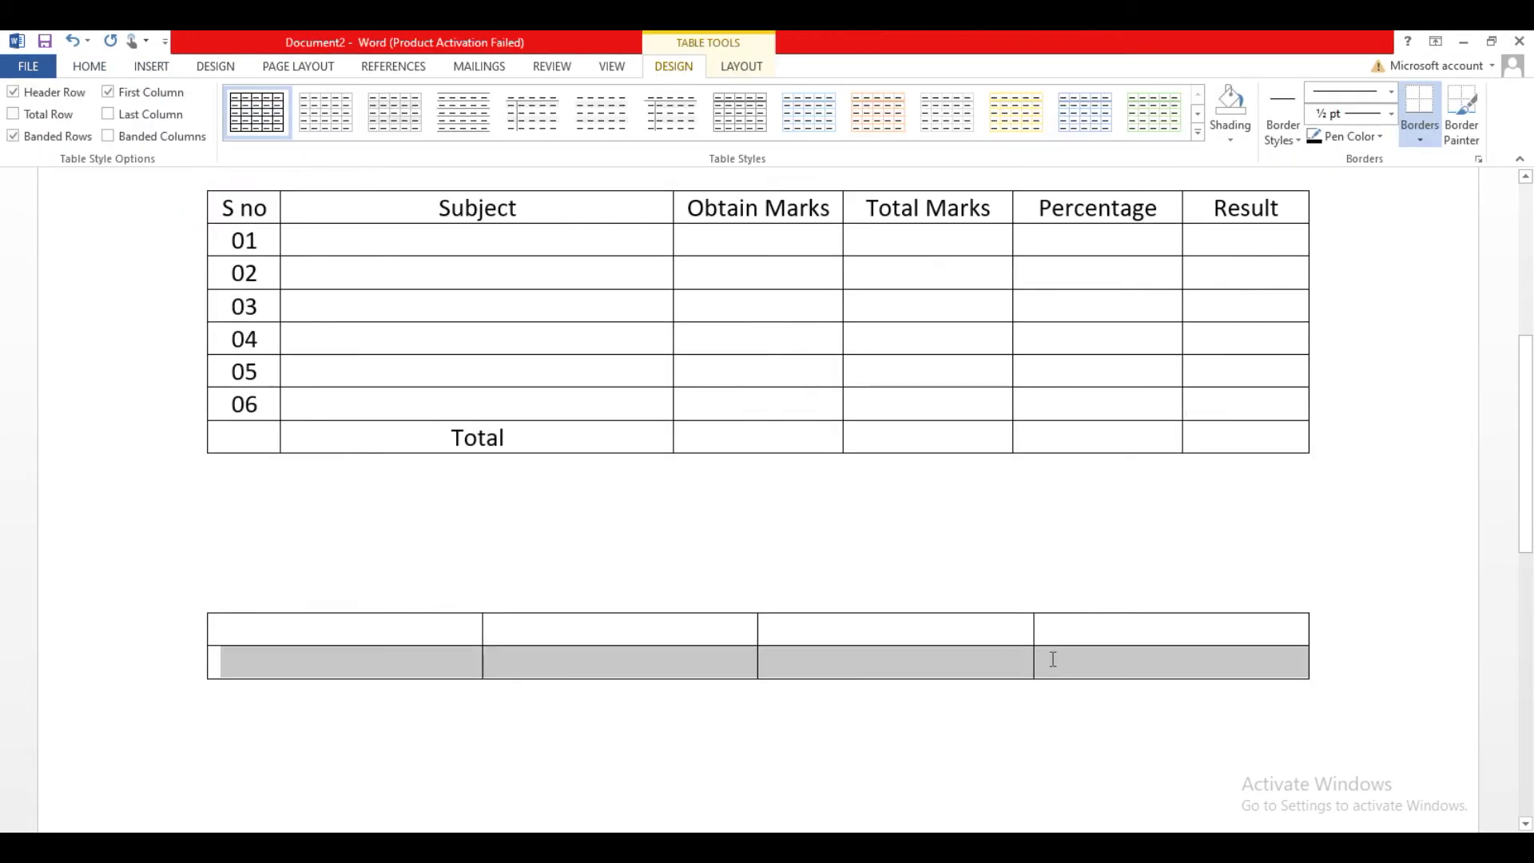
Merge the third table's second row, redraw it as four cells of different widths and label the first one Remarks
click(753, 68)
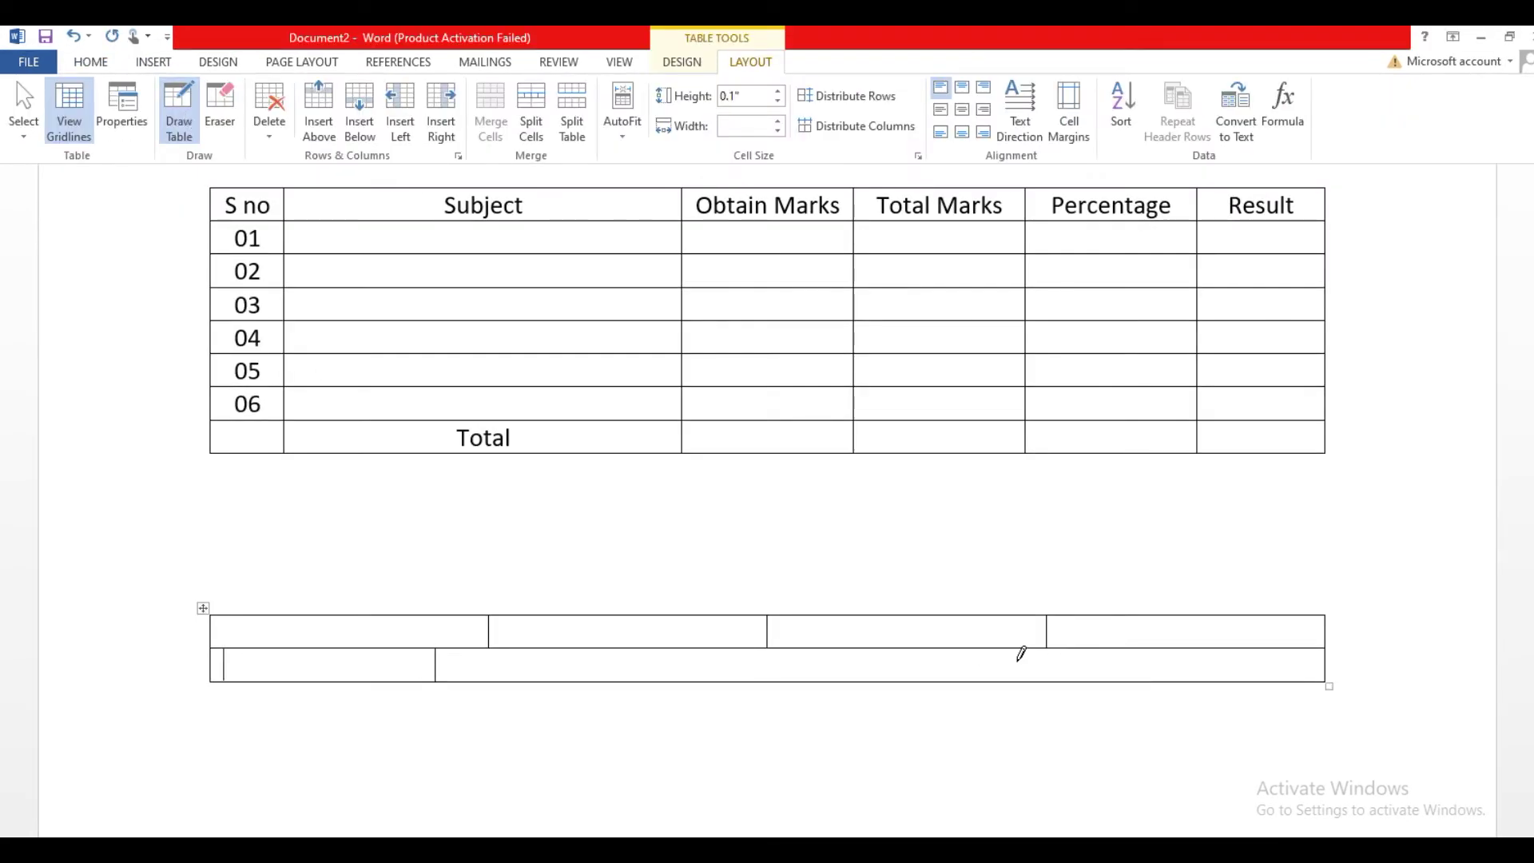
drag(994, 653, 989, 686)
key(Escape)
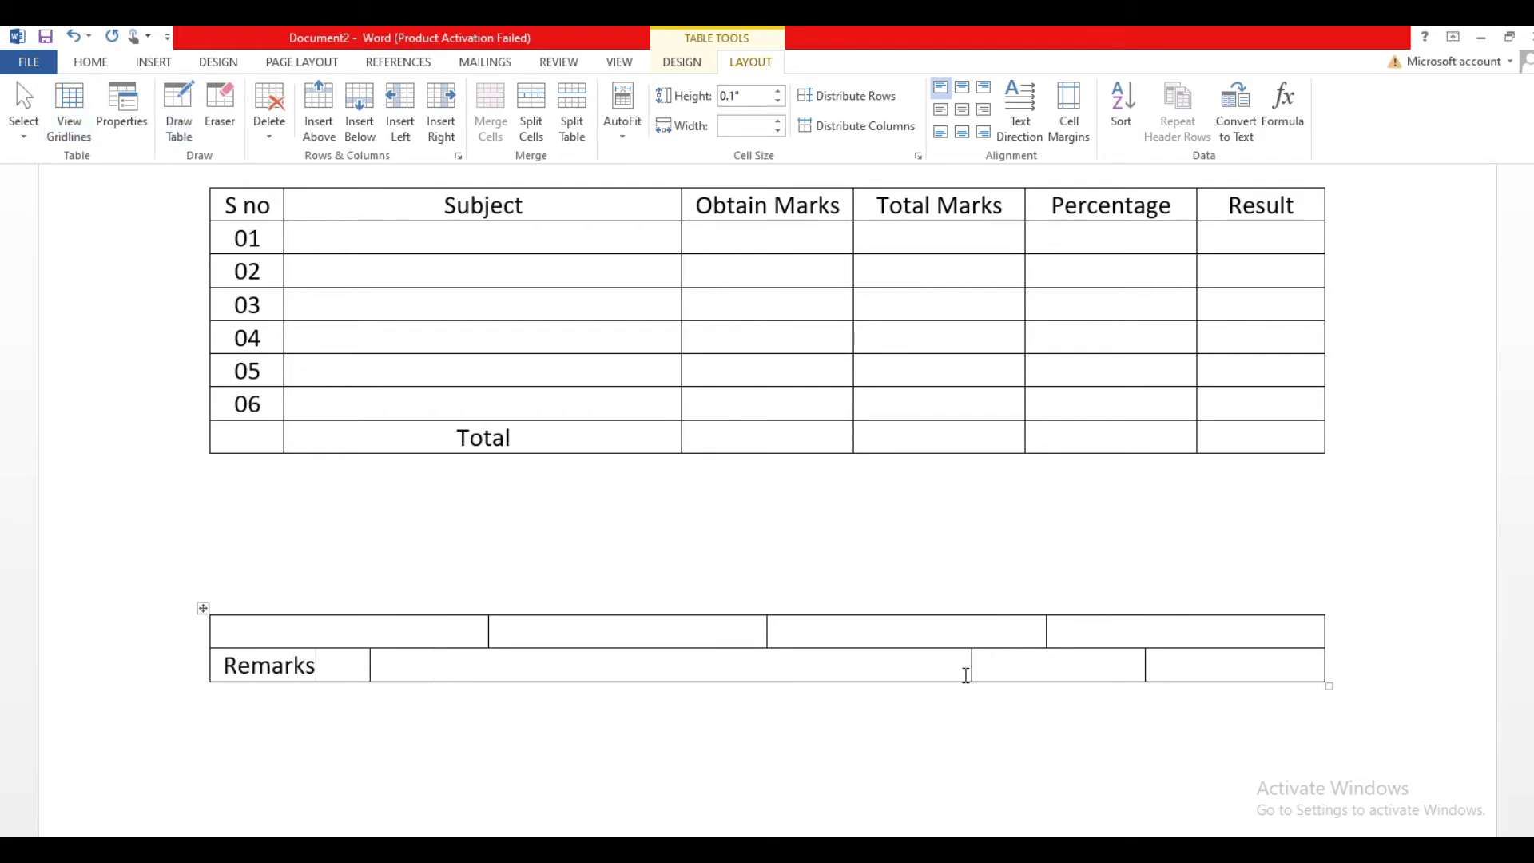
drag(1144, 672, 1185, 672)
Label the third table's cells Attendance, Position and Grade, and divide the first row into additional cells
text(Attendance)
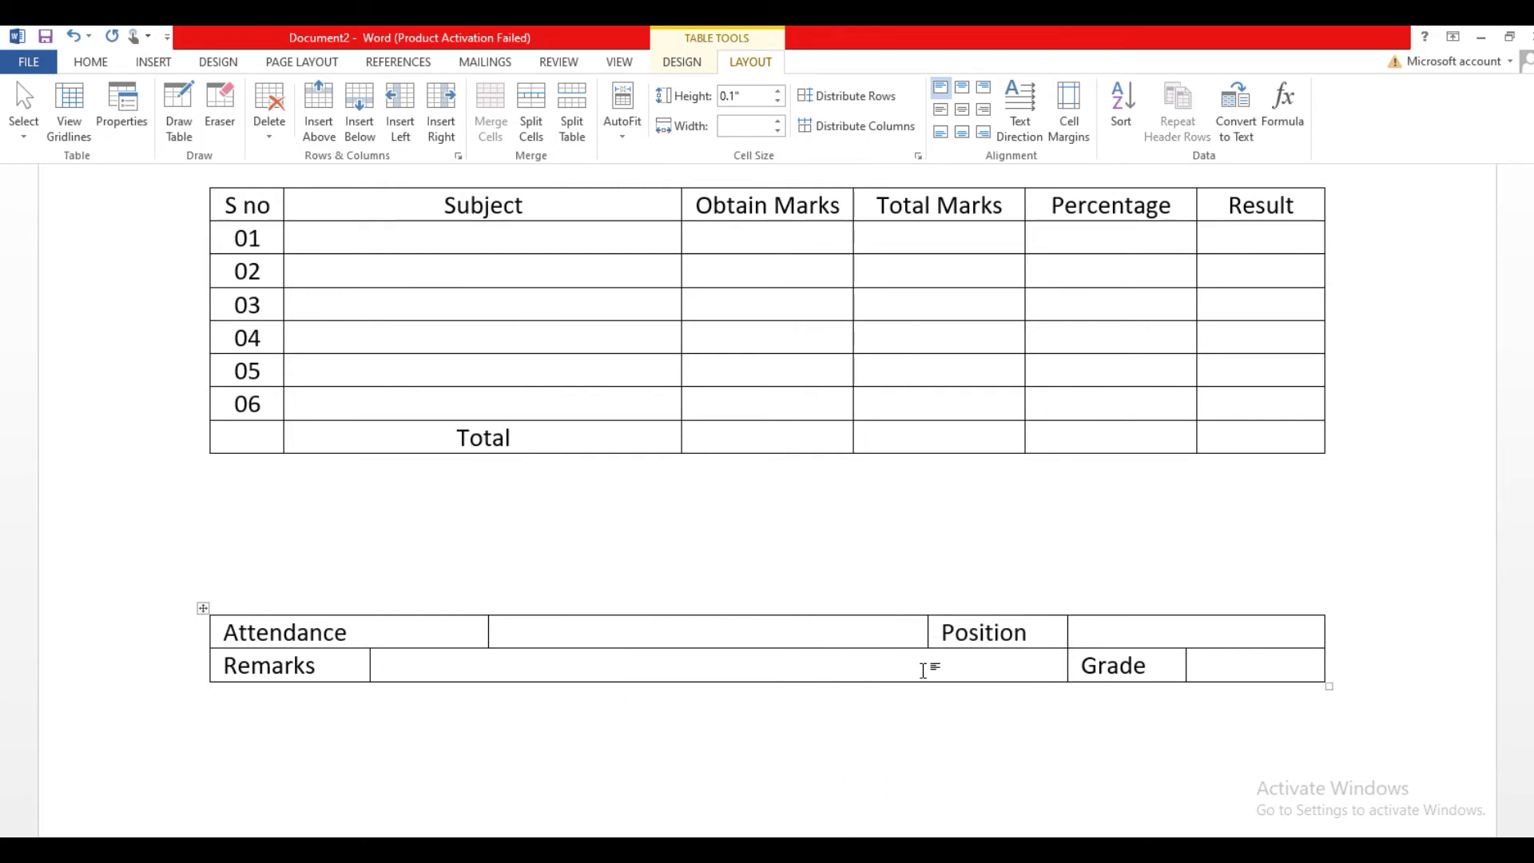
click(743, 769)
click(753, 62)
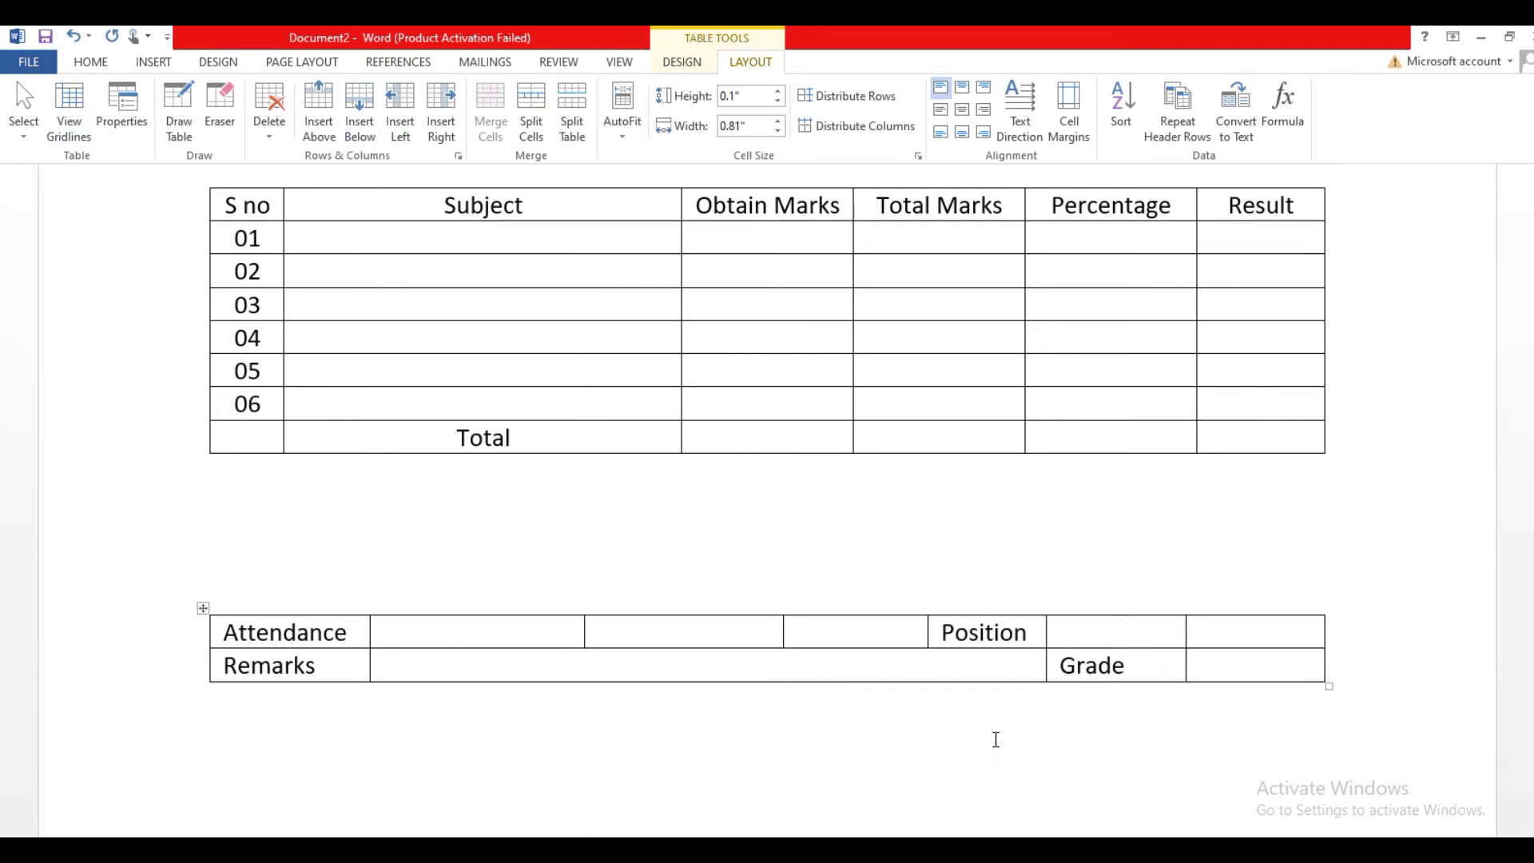
Undo the last change that shifted the Position label and erase the extra dividing lines in the third table's first row
key(ctrl+z)
click(219, 112)
click(598, 631)
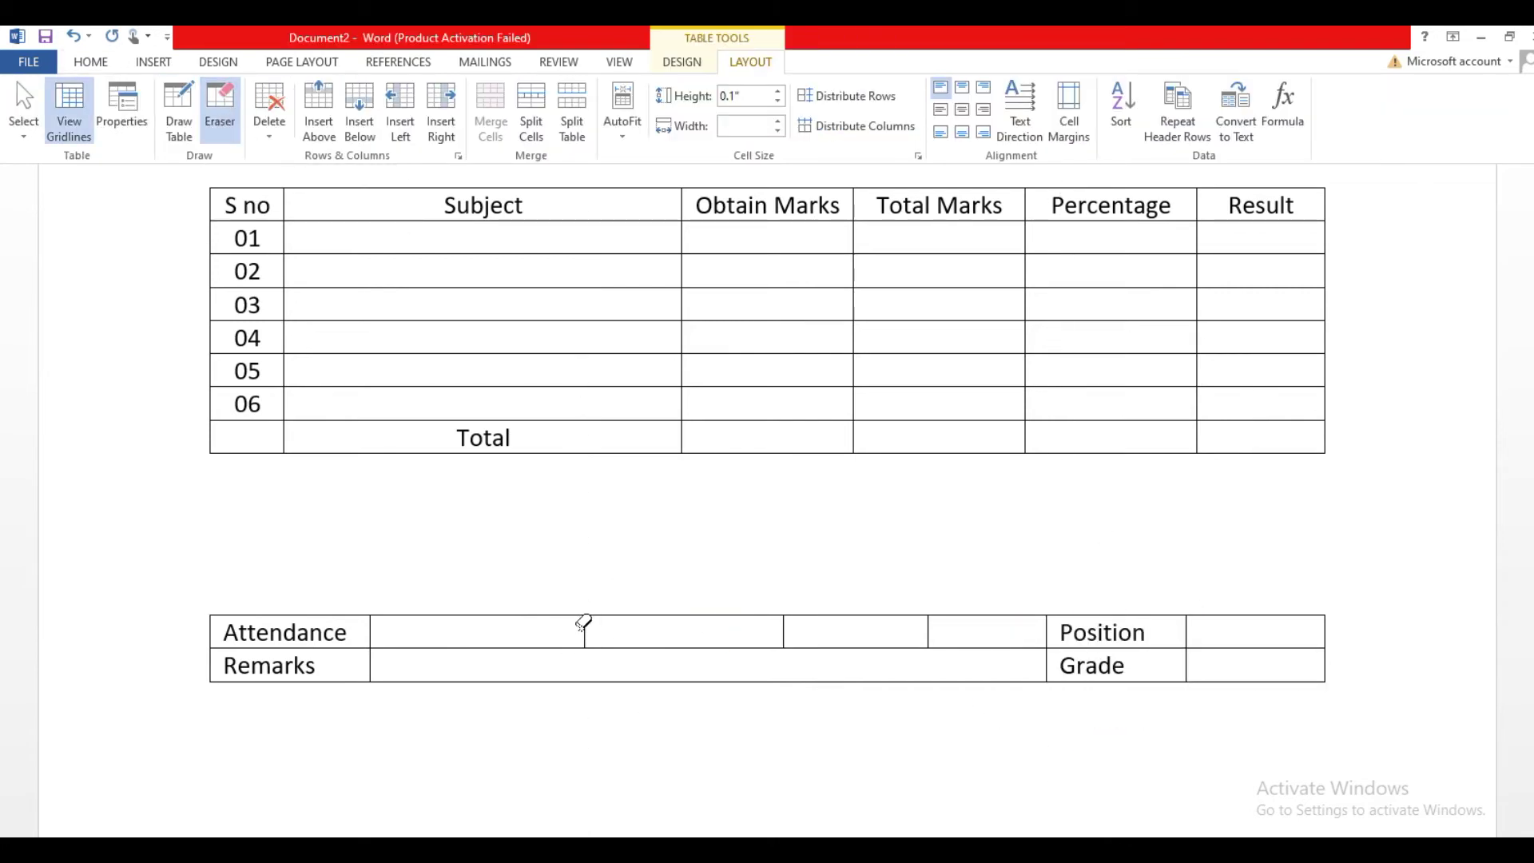
Label the third cell of the attendance row Percentage and distribute that row's columns evenly
right_click(476, 635)
click(340, 661)
key(ctrl+x)
click(795, 637)
key(ctrl+v)
drag(609, 637, 772, 460)
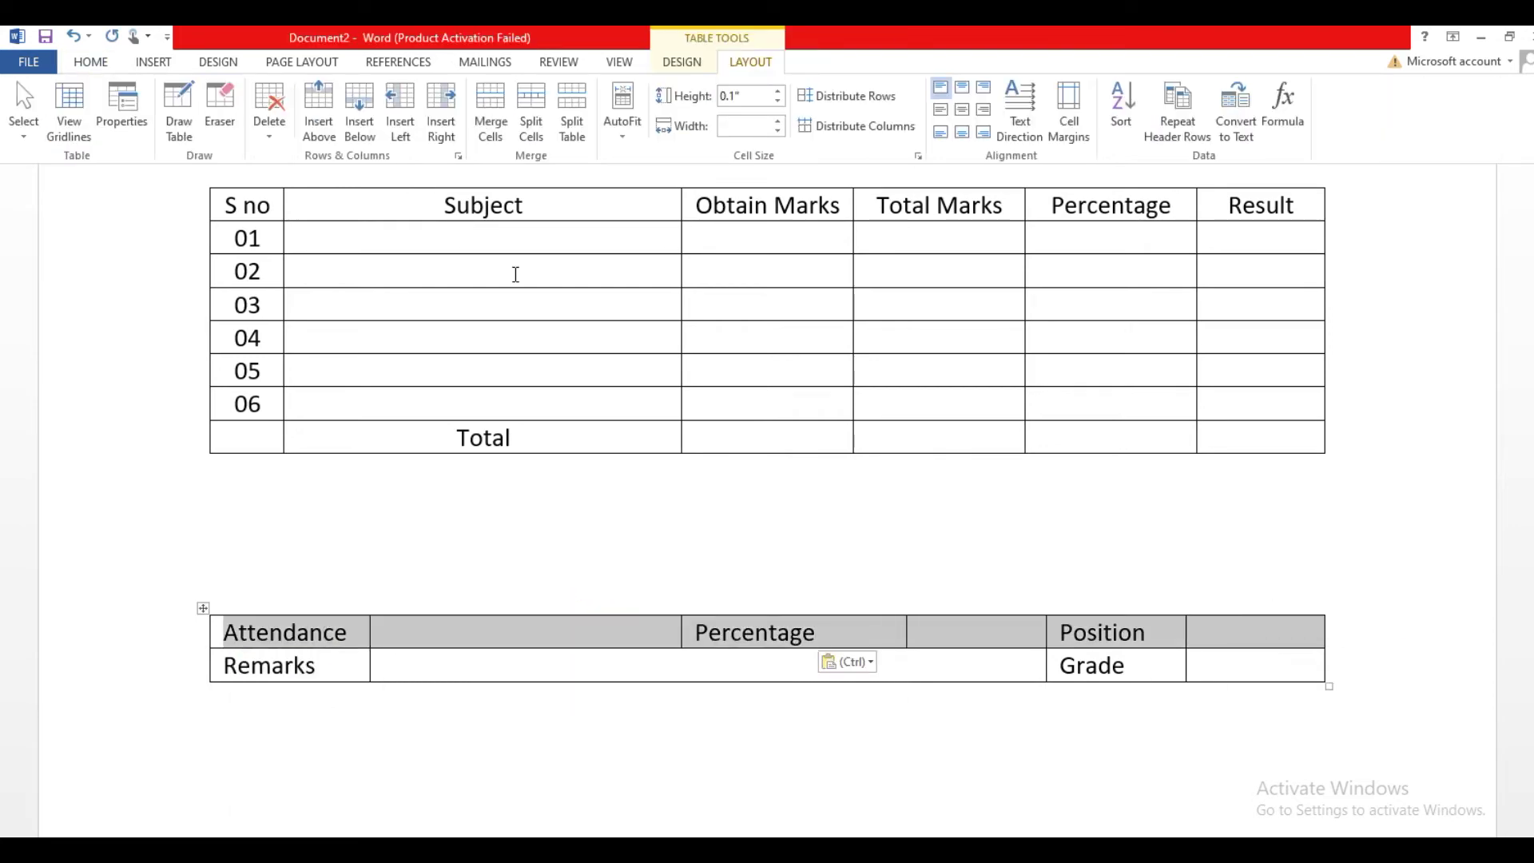
click(852, 128)
click(1015, 705)
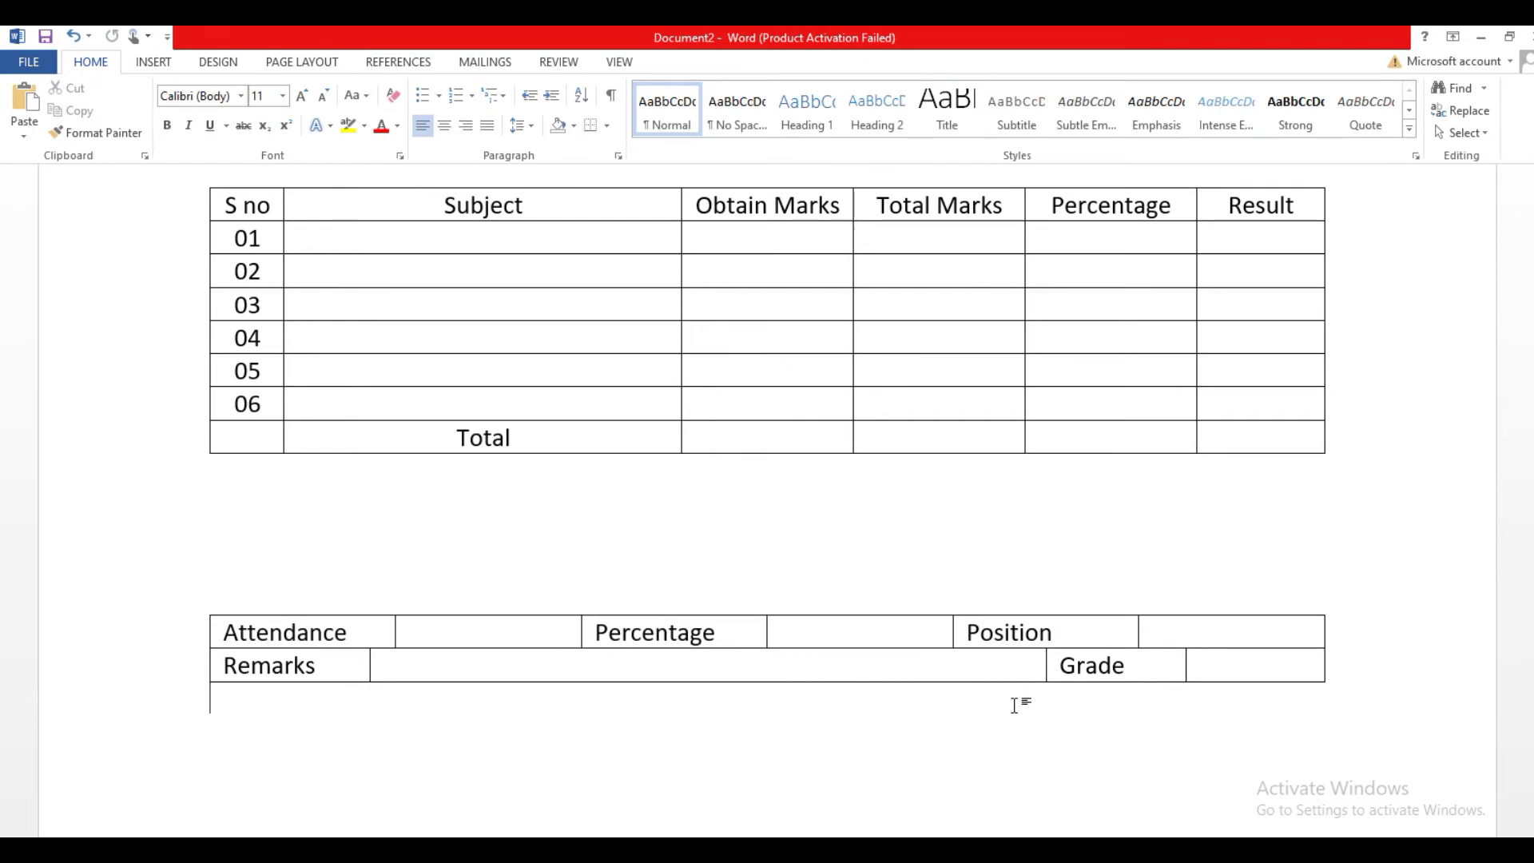
Insert a table of two columns and two rows below the attendance table, headed Class teacher signature and Principal's Sign
scroll(797, 746, down, 5)
click(223, 445)
click(153, 61)
click(155, 112)
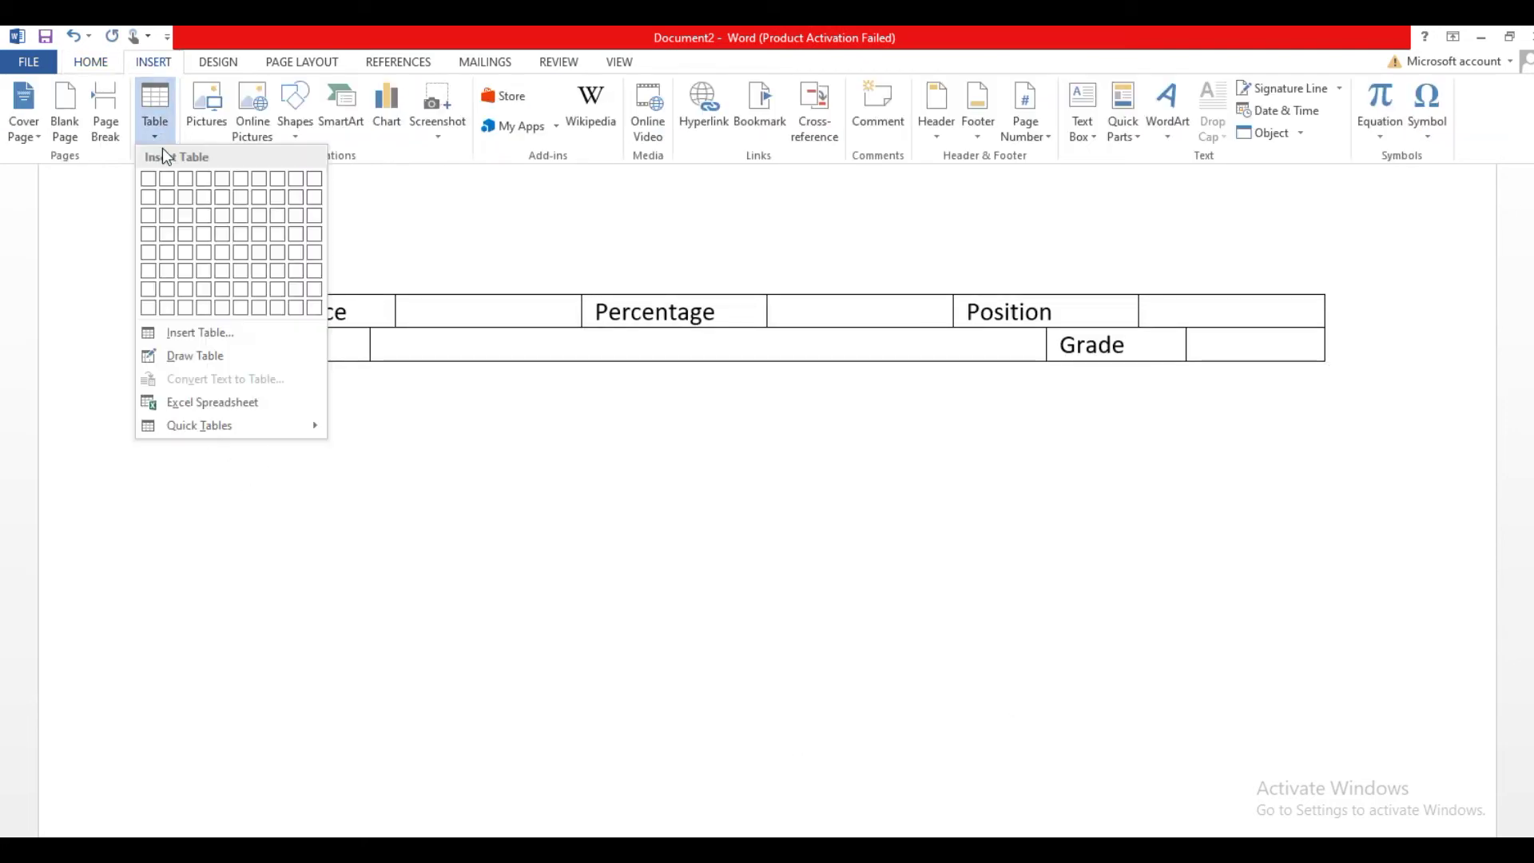
click(167, 197)
key(ctrl+v)
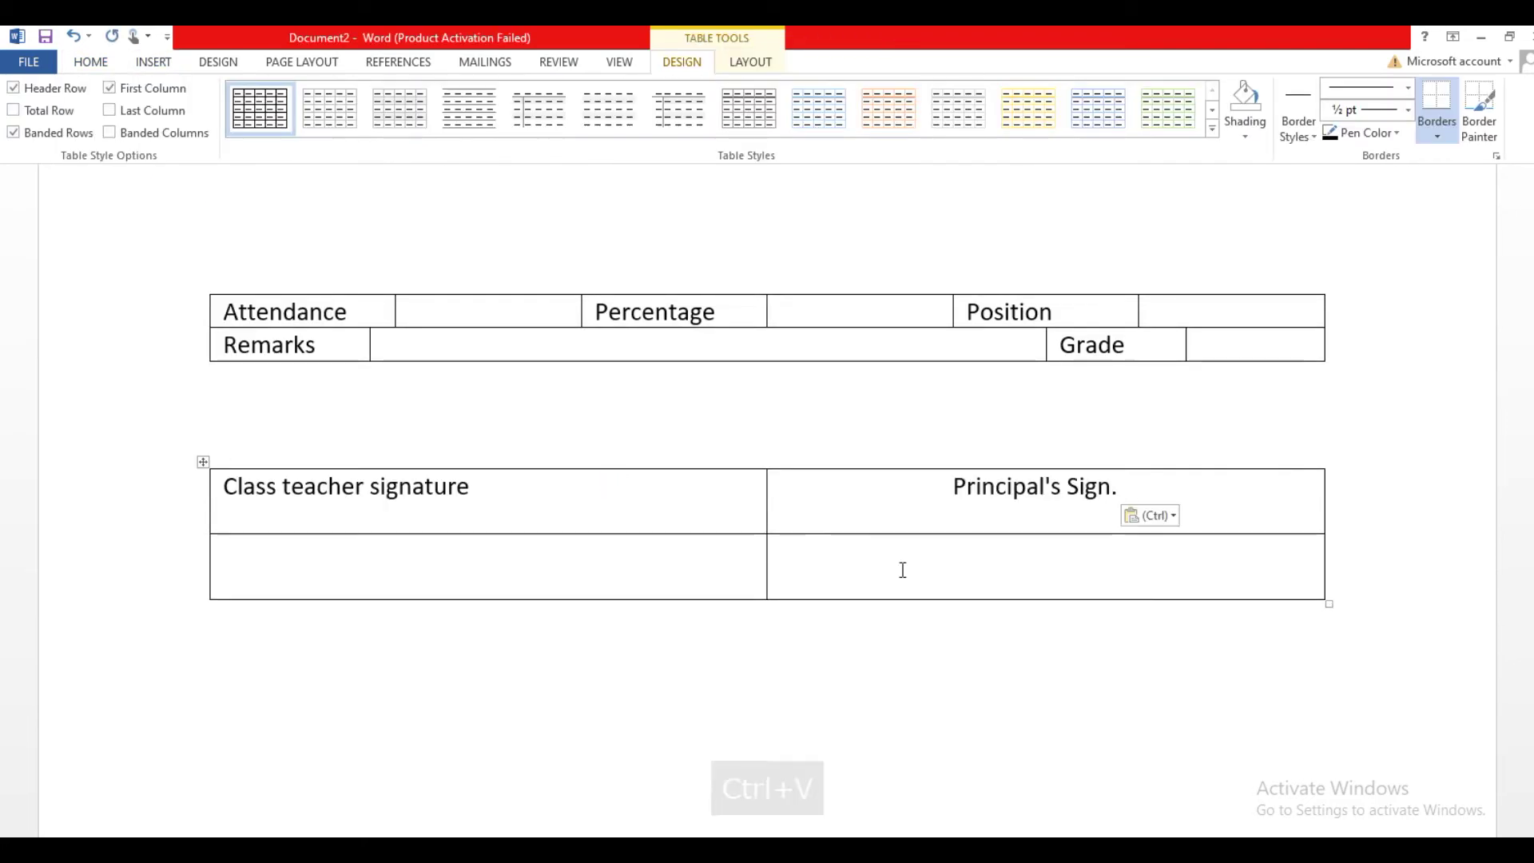
Center the text in the cells of the attendance table and the signature table
click(756, 70)
click(201, 289)
click(962, 87)
click(927, 639)
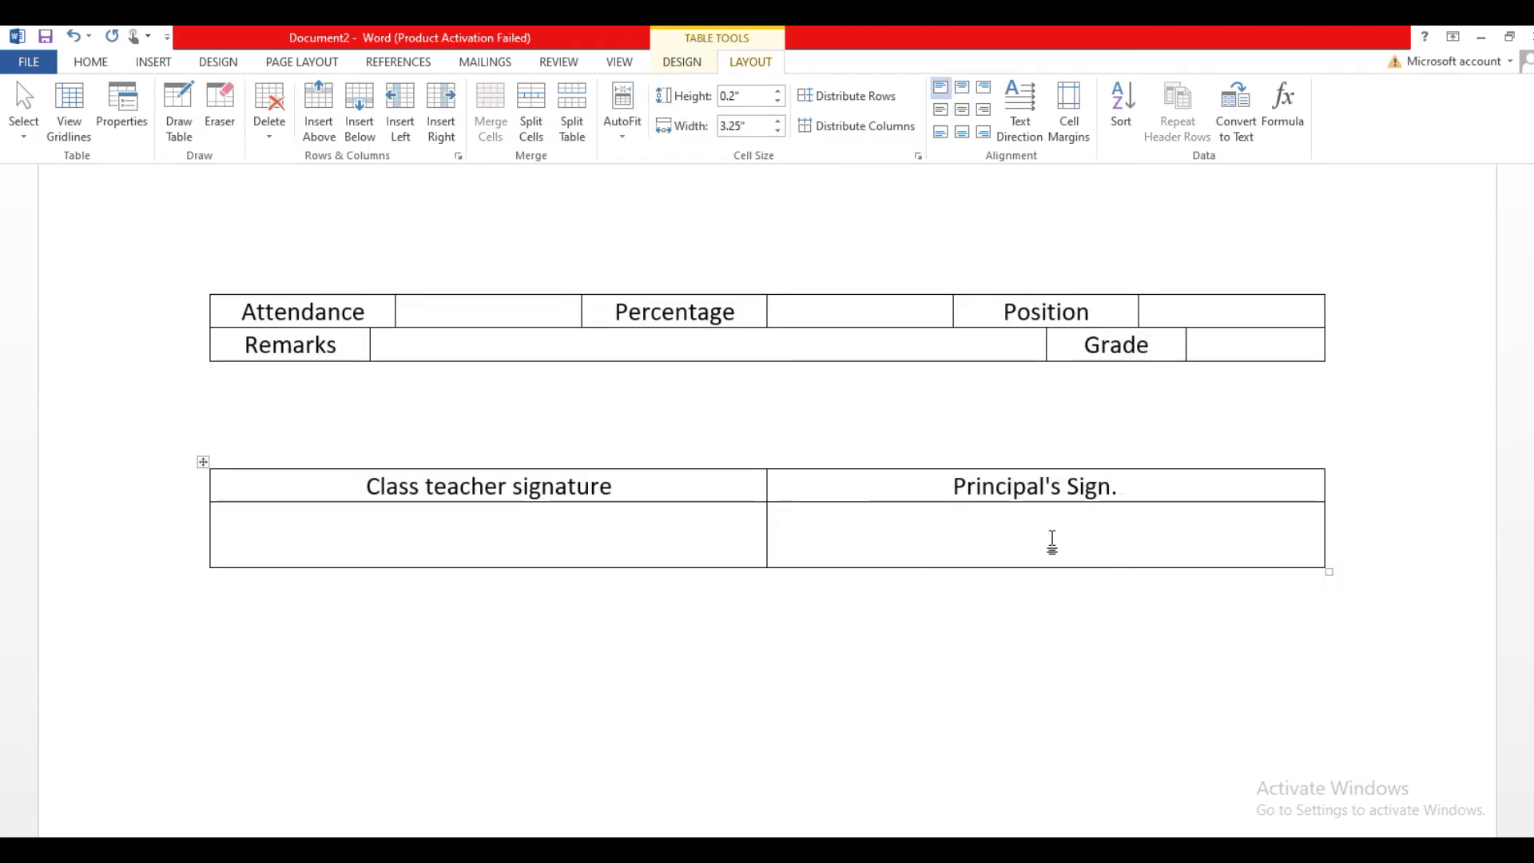
Make the title "Universal computer center Rawalpindi" bold and set its font size to 24
scroll(1052, 542, up, 2)
click(619, 62)
click(407, 90)
triple_click(722, 241)
click(90, 62)
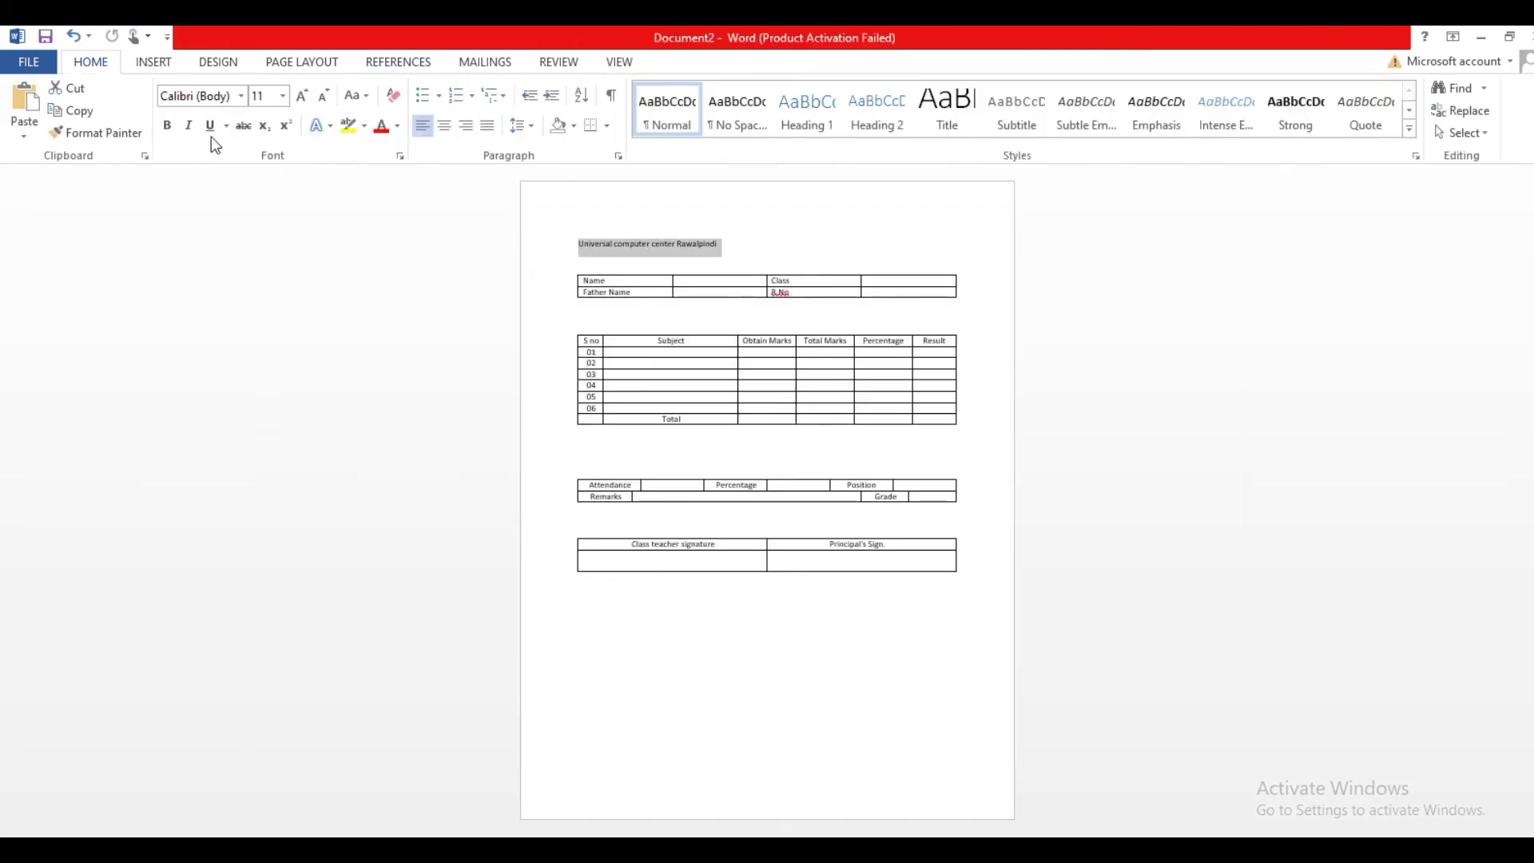
click(167, 126)
click(263, 95)
text(24)
key(Return)
Capitalize each word of the centered title, apply a blue-shadowed text effect and enlarge it to 28 pt
click(356, 95)
click(376, 184)
click(318, 125)
click(544, 234)
key(ctrl+shift+period)
Add blank lines below the title and insert the round green Universal Computer logo picture there
key(End)
key(Return)
key(Return)
click(153, 61)
click(152, 104)
click(89, 348)
double_click(255, 178)
double_click(212, 297)
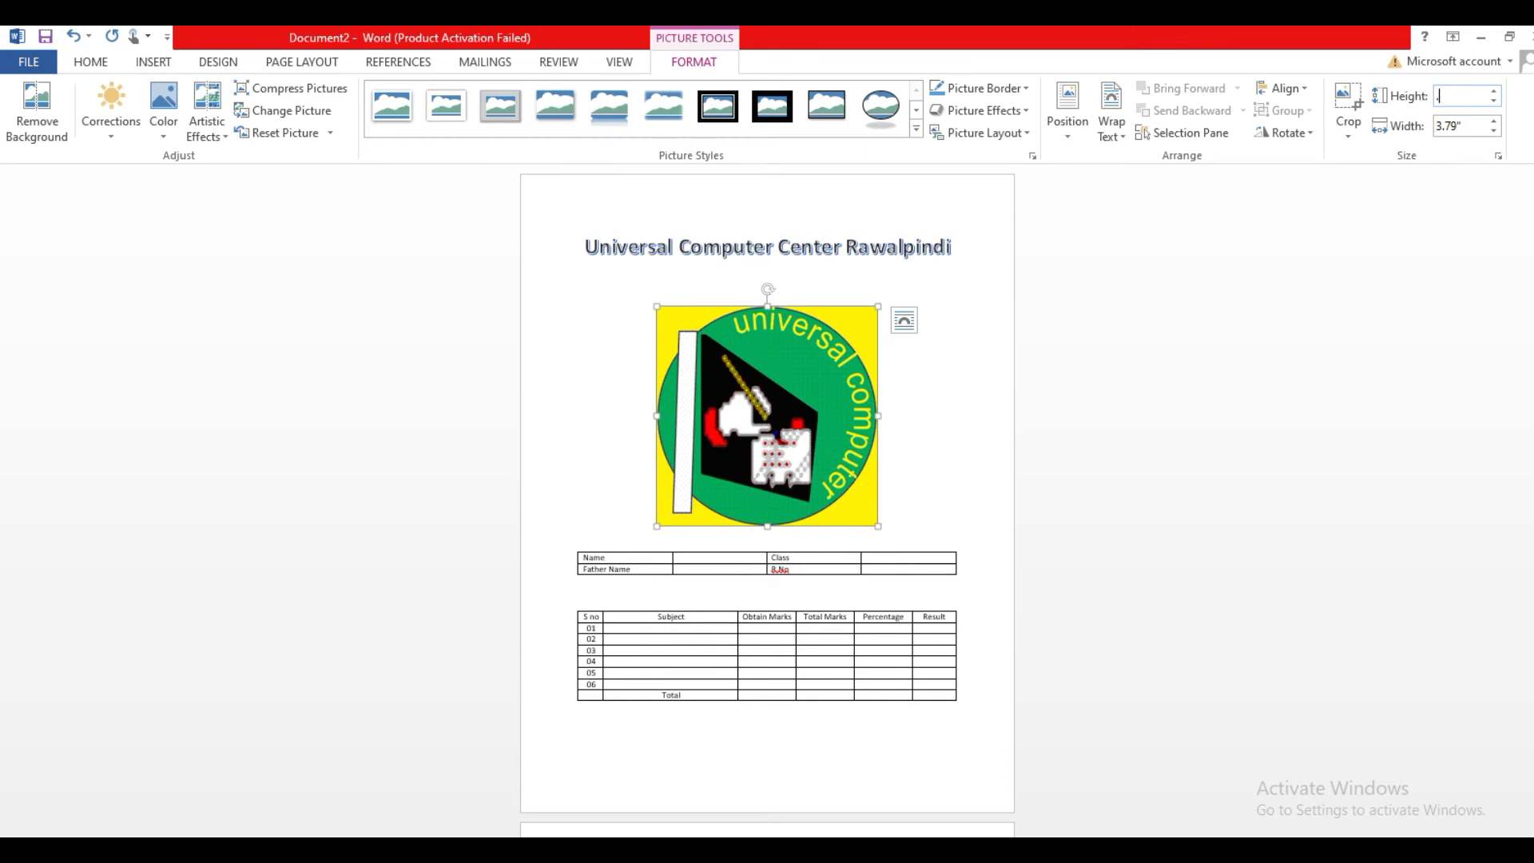
Set the logo's height to 1.11 inches and add blank lines between it and the name table
text(1.2)
key(Return)
click(720, 410)
key(Return)
key(Return)
key(Return)
click(572, 359)
Apply the black beveled oval picture style to the logo and give it an orange glow
click(620, 63)
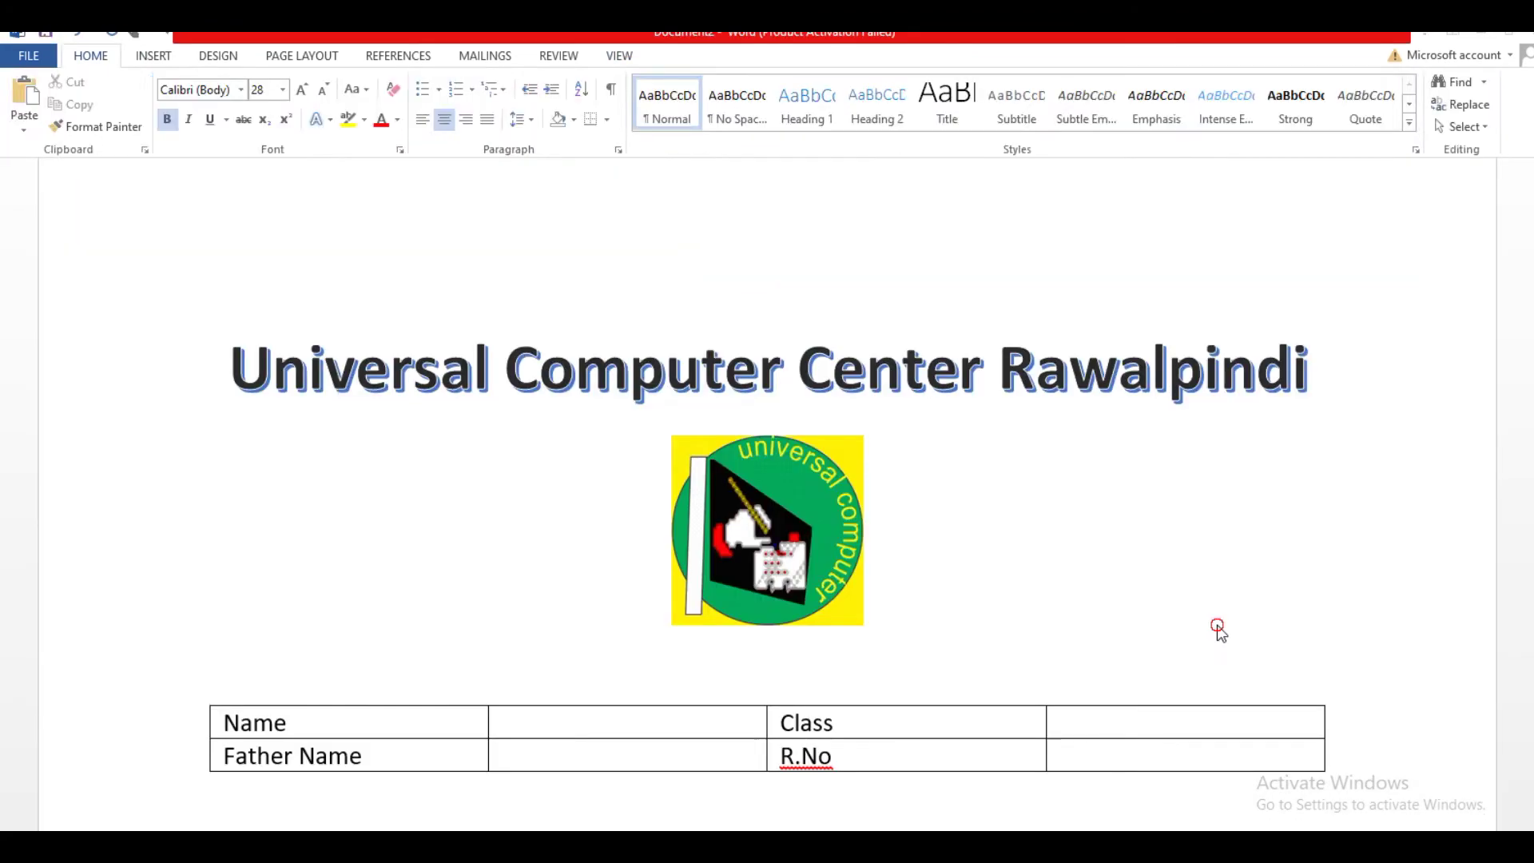
click(763, 531)
click(823, 104)
click(983, 104)
mouse_move(1004, 229)
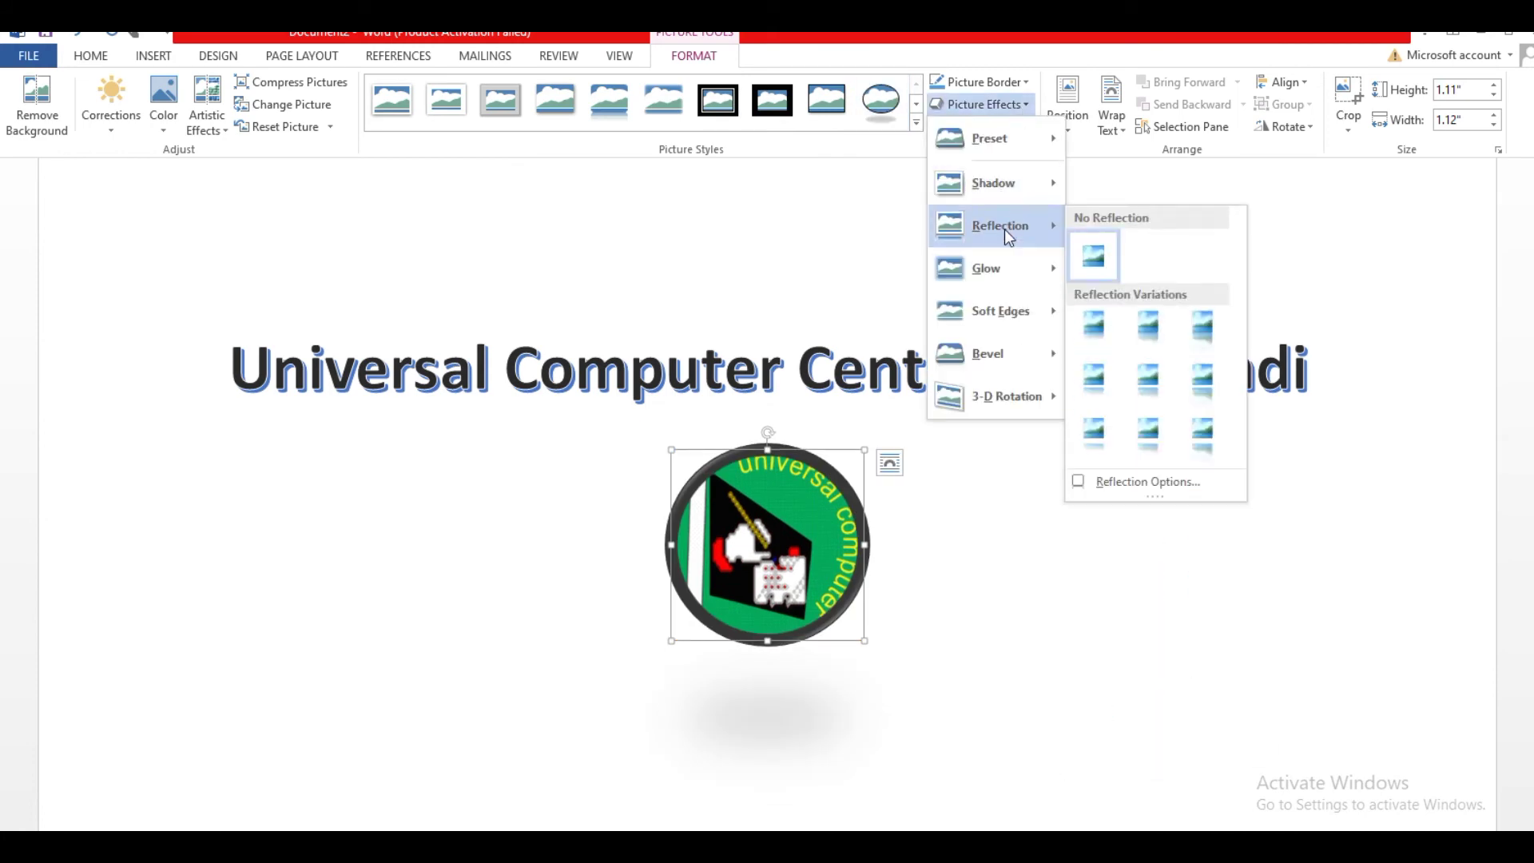
mouse_move(988, 268)
click(1148, 481)
Remove the shadow beneath the logo picture
click(1028, 83)
click(982, 104)
mouse_move(1014, 172)
click(1098, 209)
click(1100, 205)
Remove all borders from the table holding Name, Father Name, Class and R.No
scroll(1101, 205, down, 4)
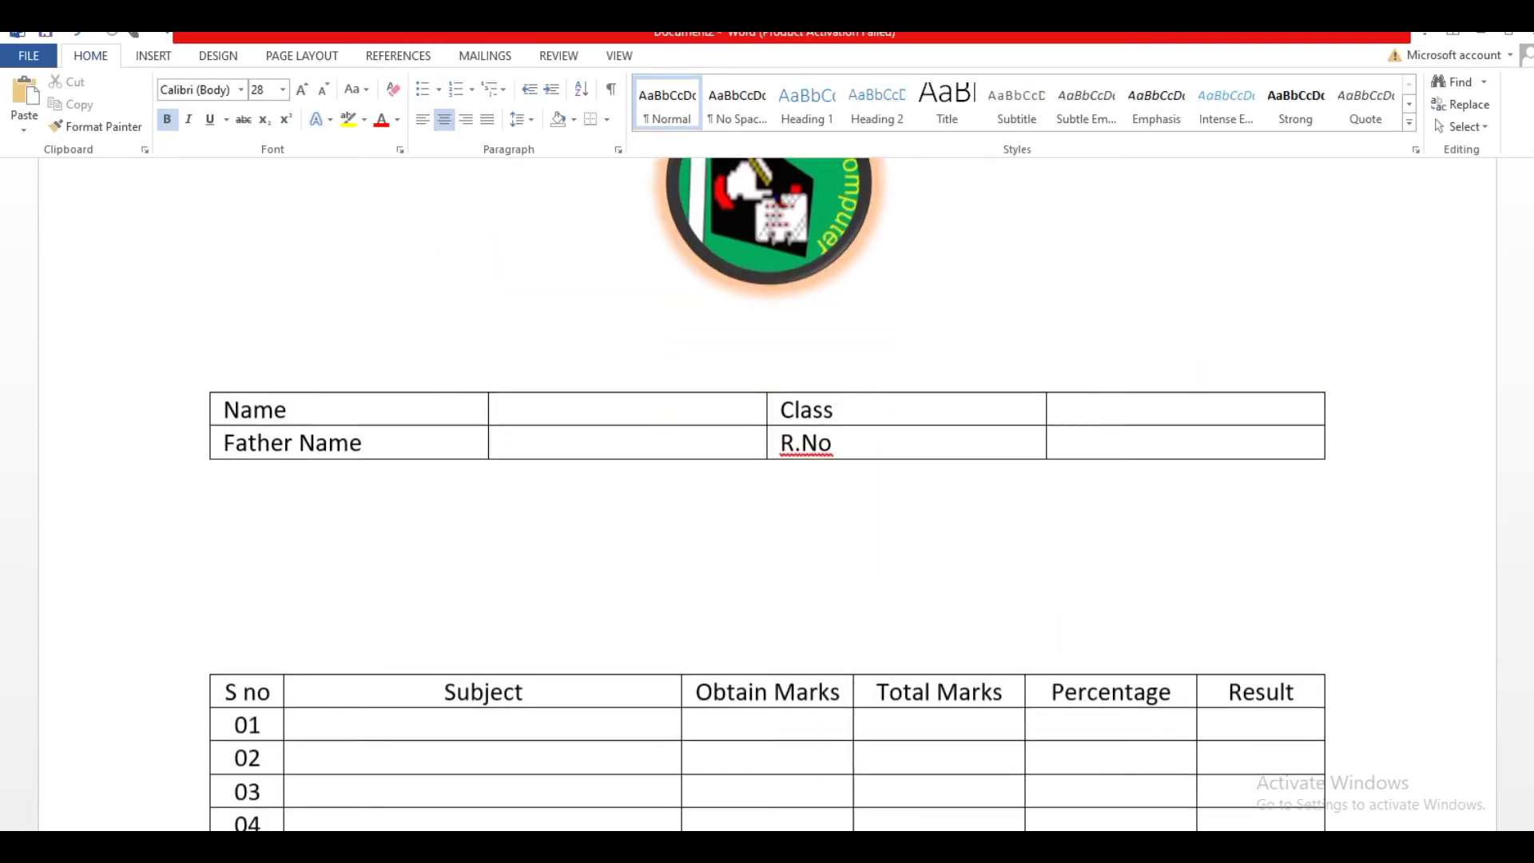
click(620, 56)
click(445, 79)
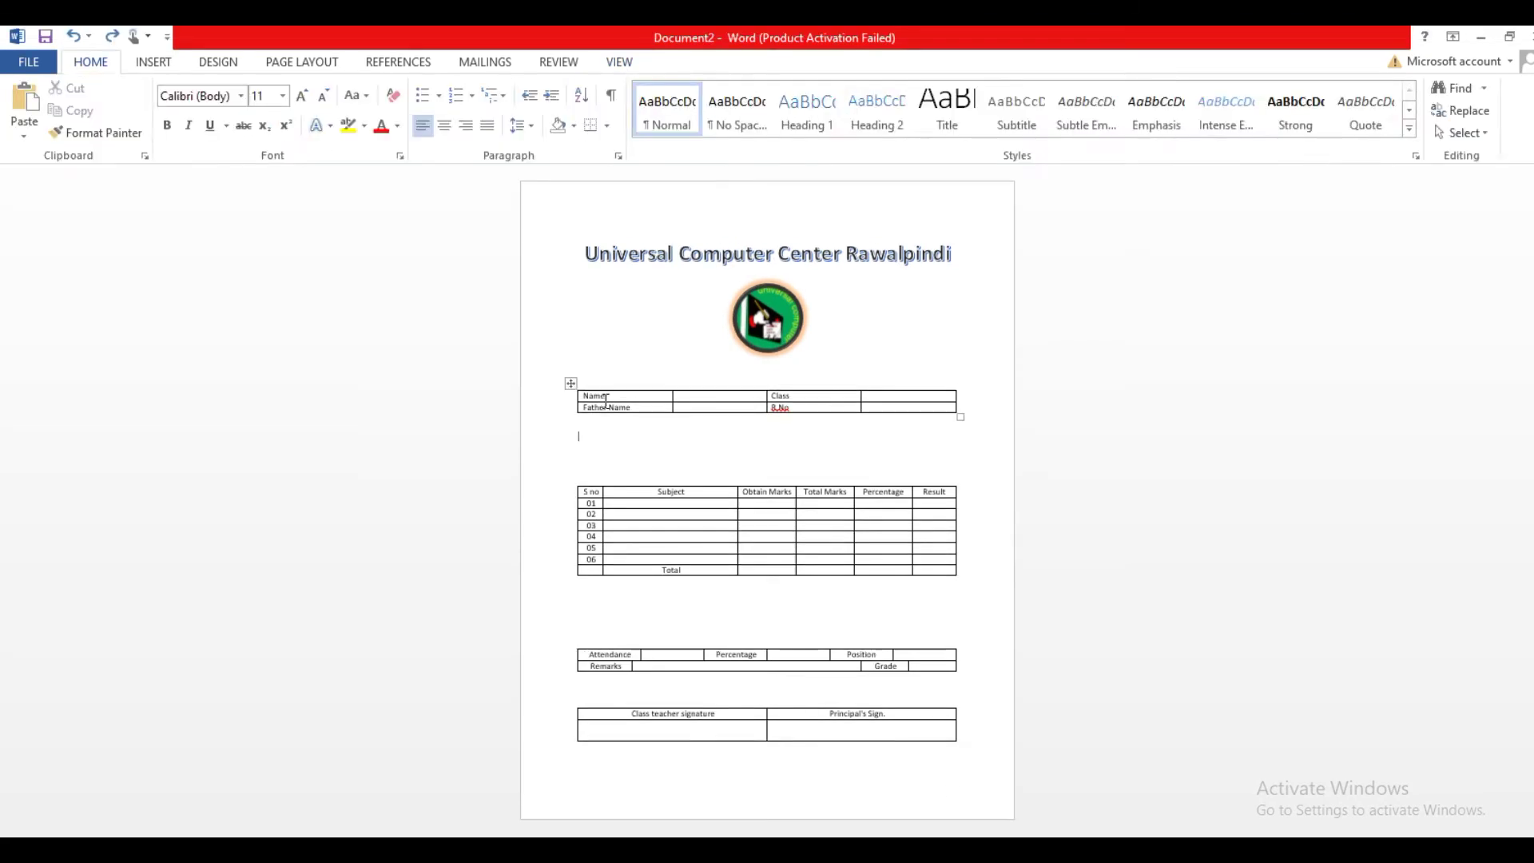
click(571, 383)
click(682, 61)
click(1436, 136)
click(1439, 250)
Increase the font size of the name table's text by one step and make it bold
click(91, 62)
click(302, 95)
click(167, 126)
click(836, 464)
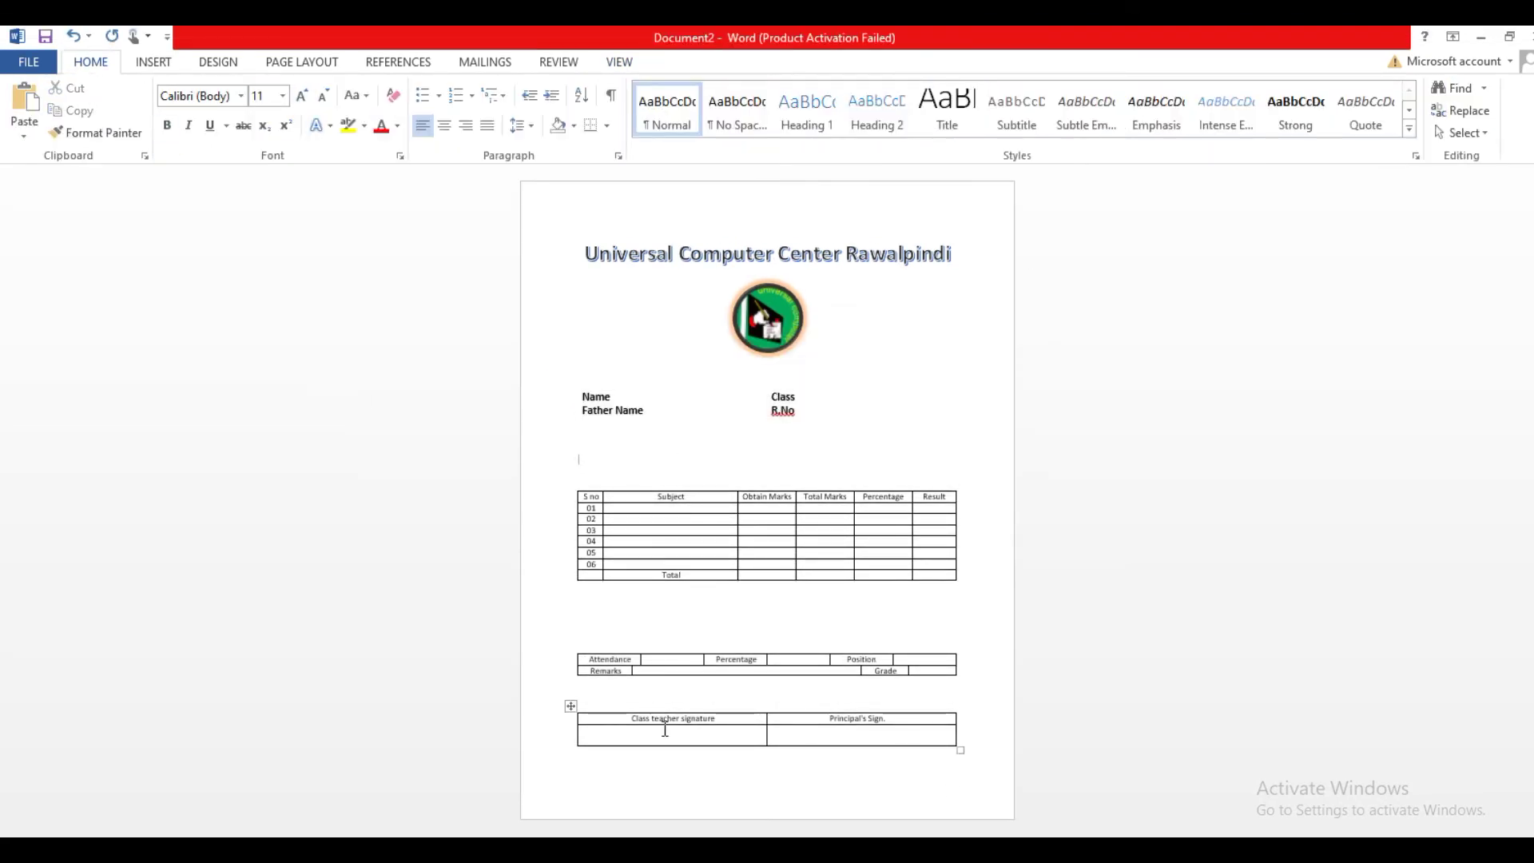
Remove all borders from the table with the class teacher and principal signature fields
click(571, 705)
click(681, 61)
click(1438, 136)
click(1438, 251)
click(688, 756)
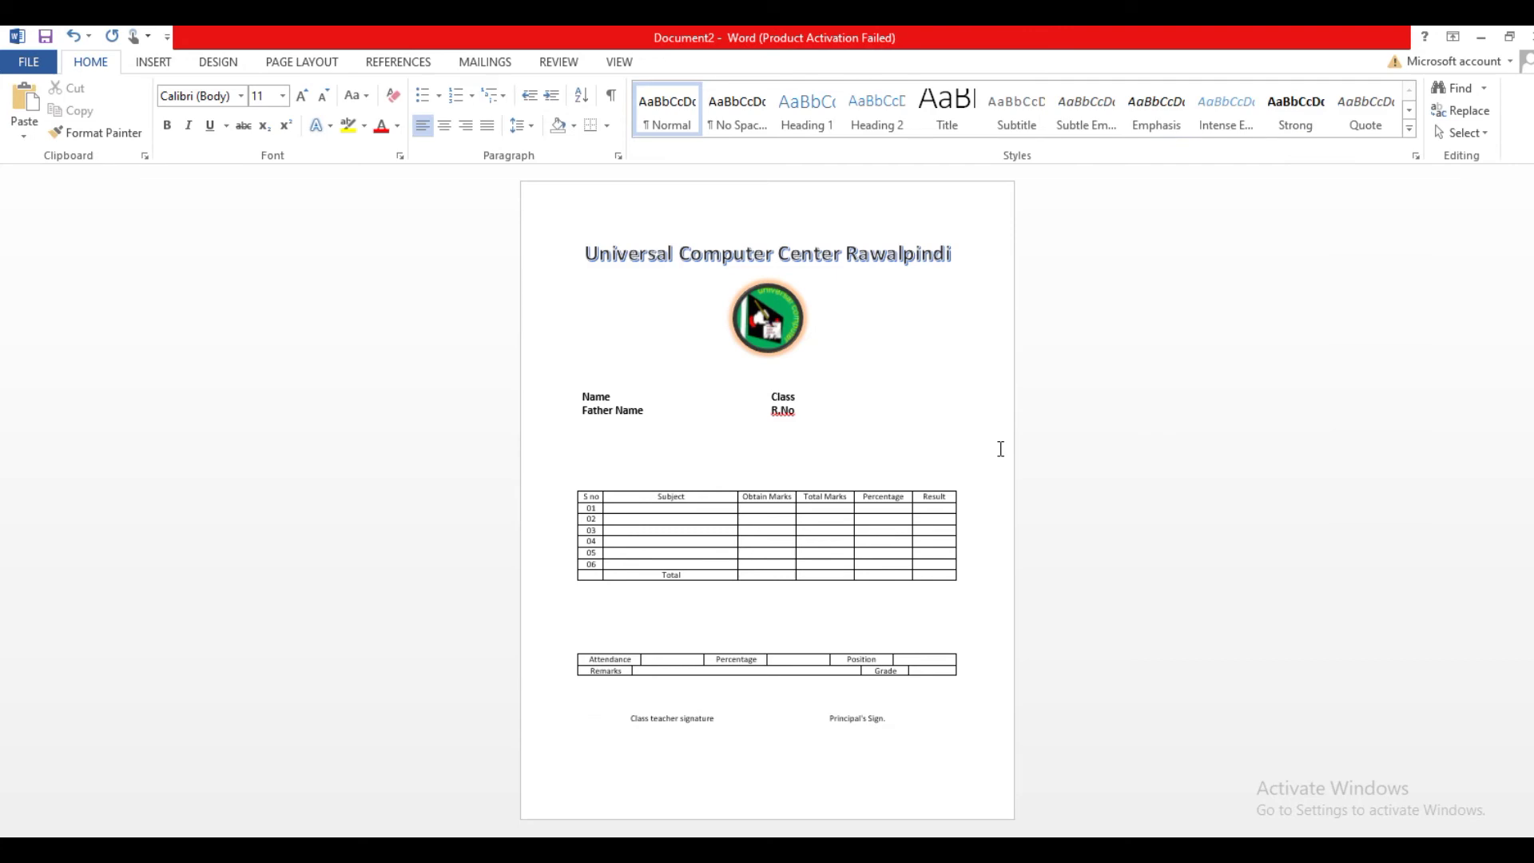
Enlarge the marks table to make its rows taller and move it up closer to the name table
click(571, 485)
drag(962, 589, 969, 661)
drag(571, 482, 568, 434)
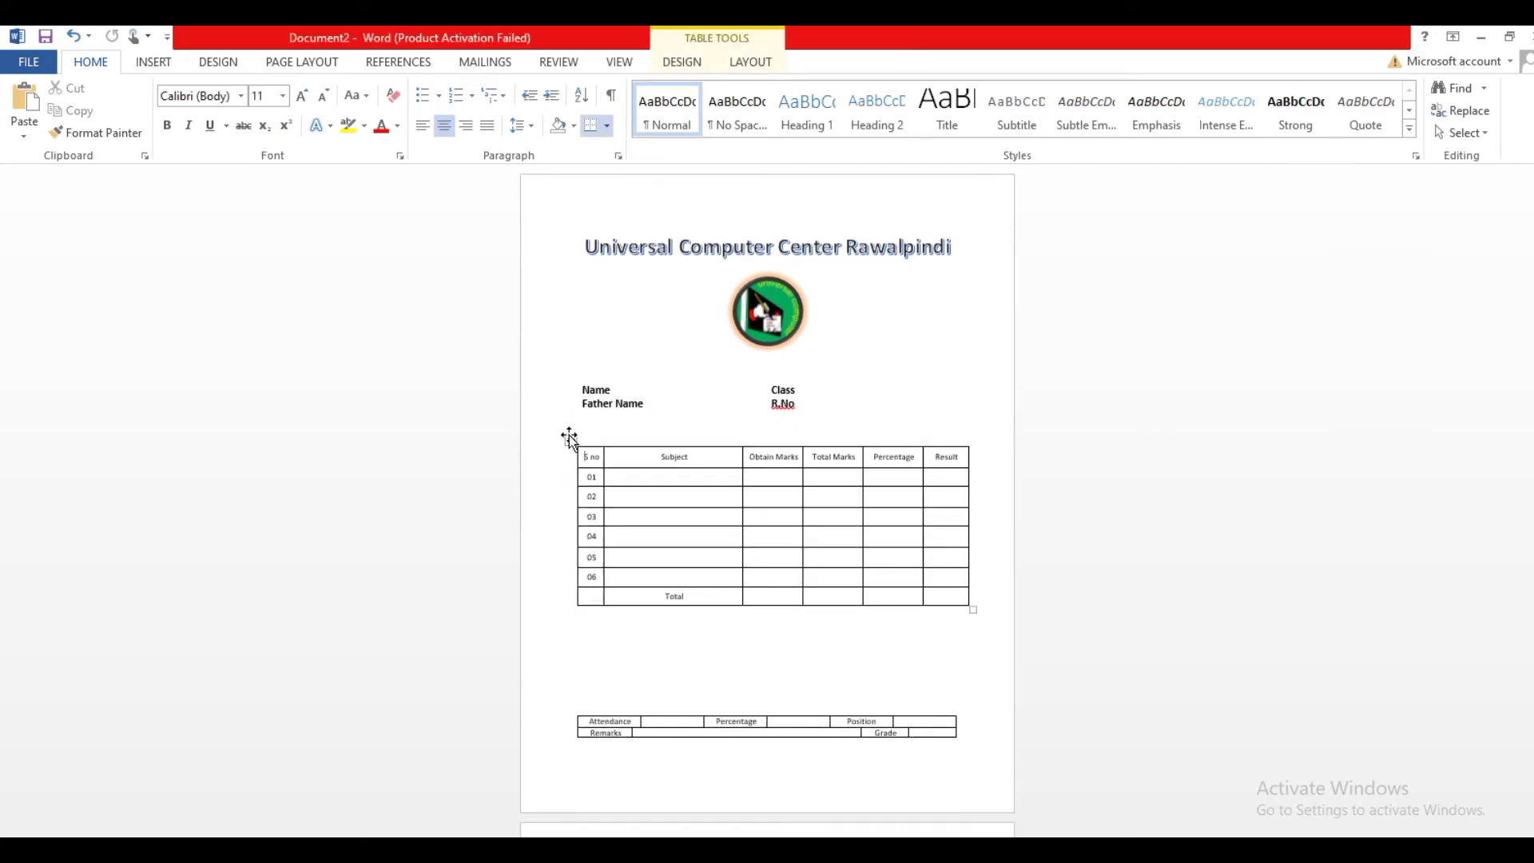